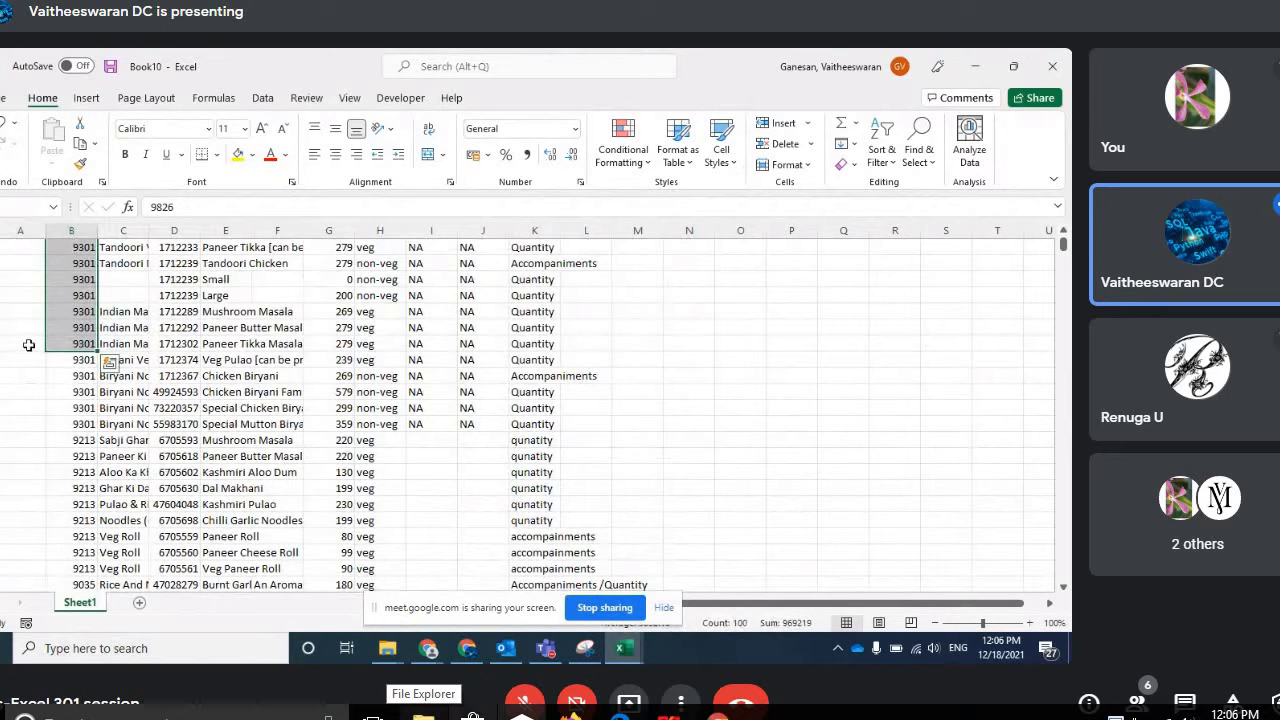
Step: Paste A01 down the first 100-row batch and enter A02 for the next batch
click(24, 342)
text(A01)
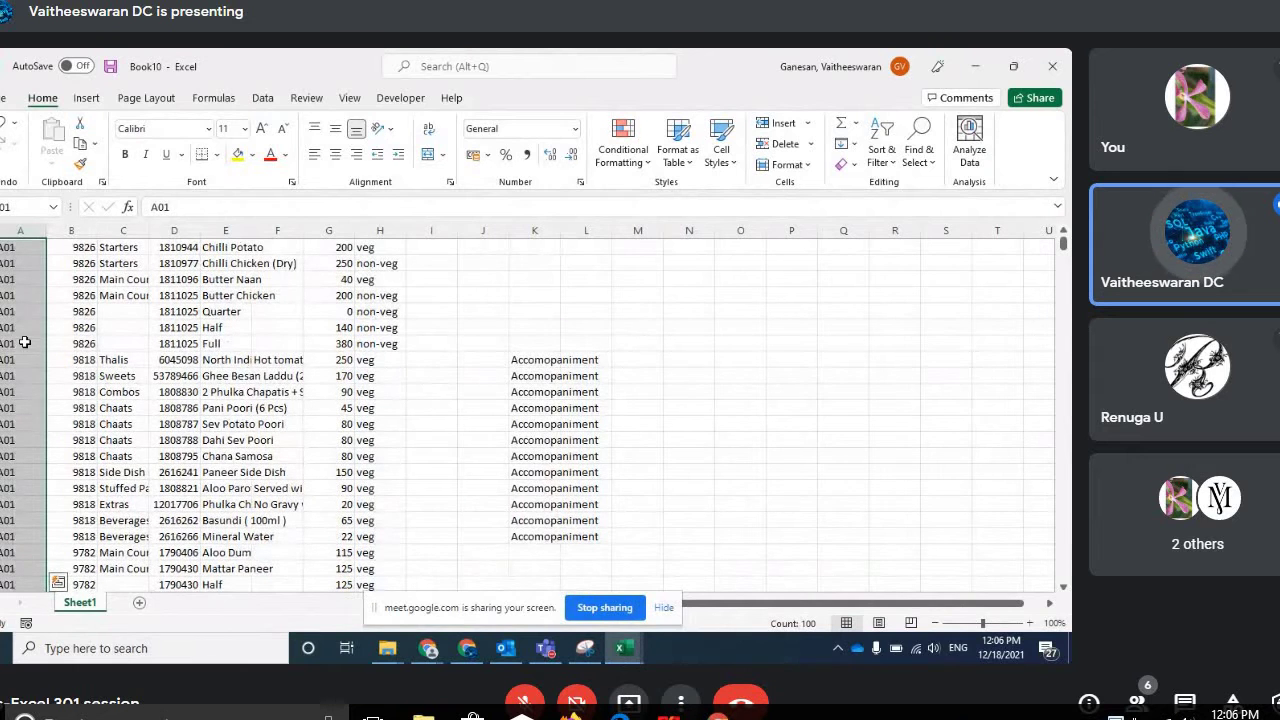
key(ctrl+c)
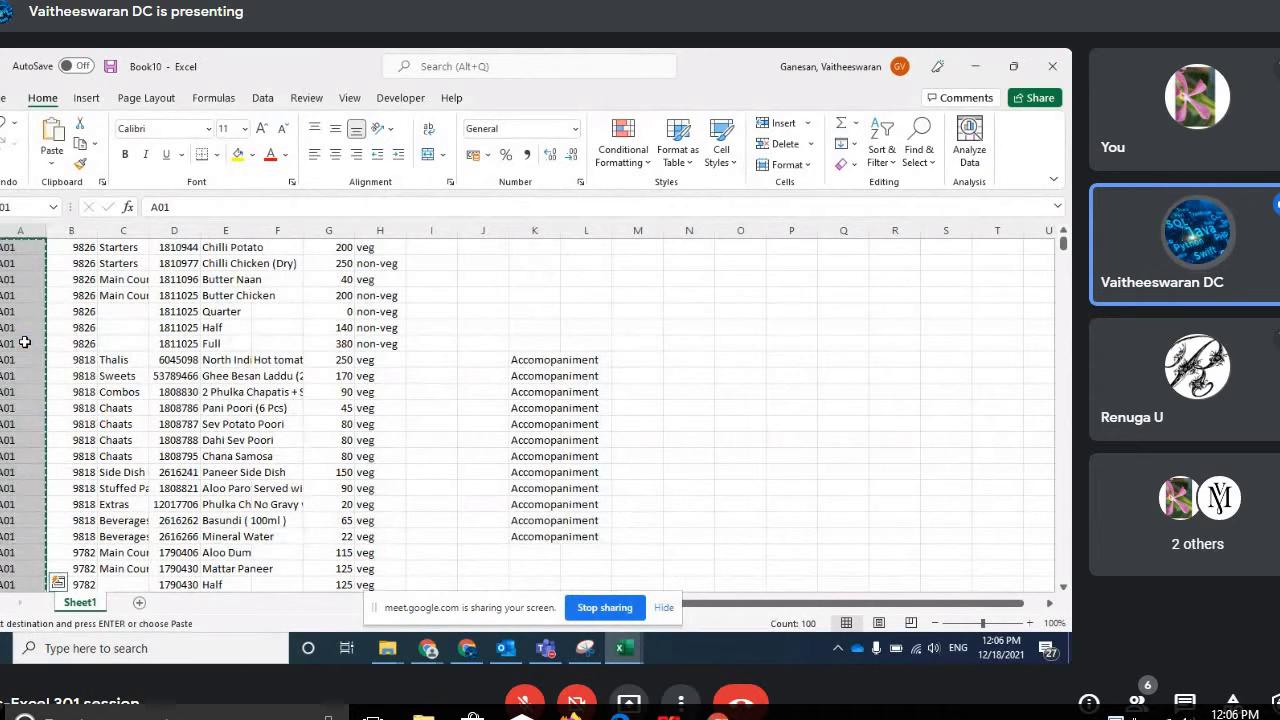
key(ctrl+Down)
key(ctrl+shift+Up)
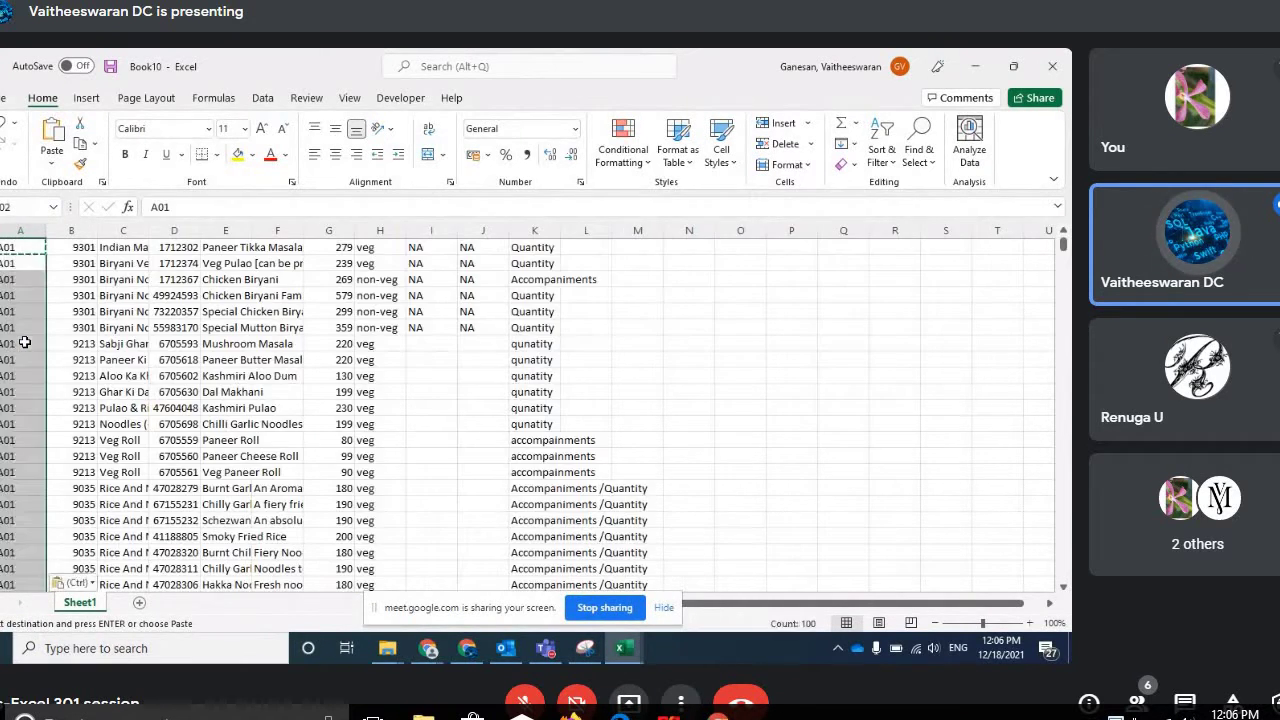
text(A0)
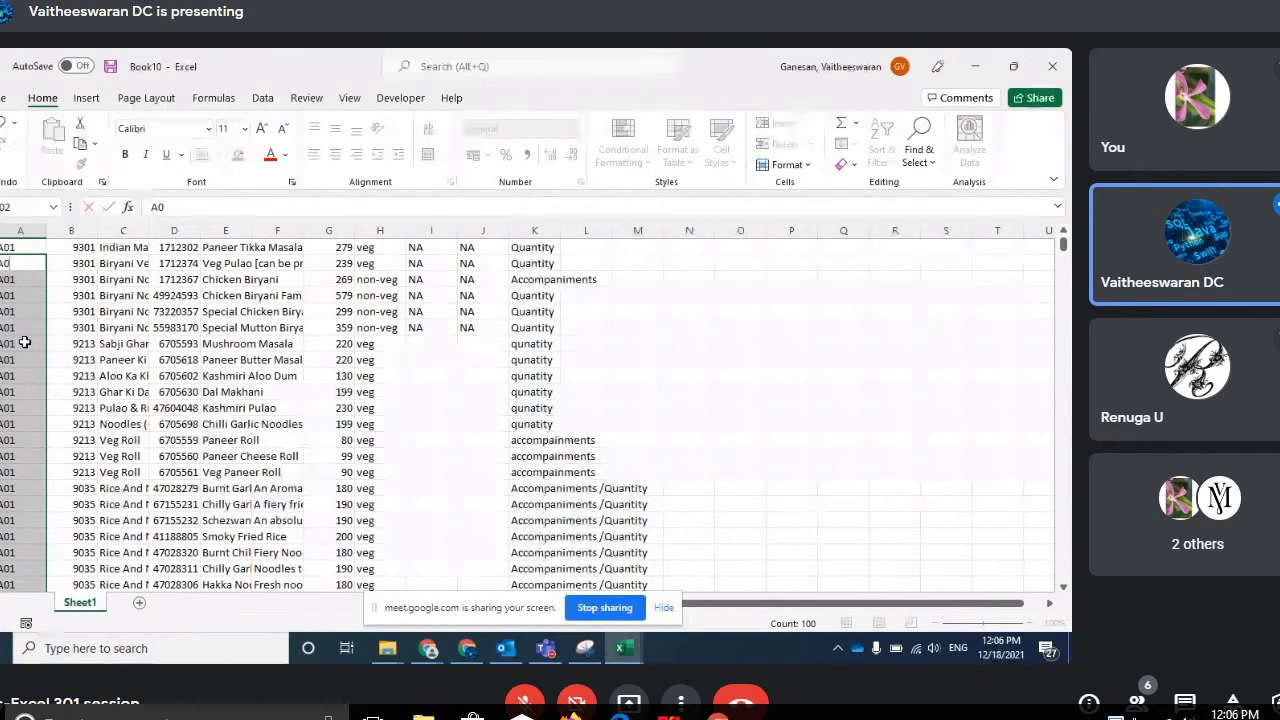
text(2)
key(ctrl+Return)
Step: Fill the A02 batch and label the start of the following batch A03
scroll(24, 342, down, 5)
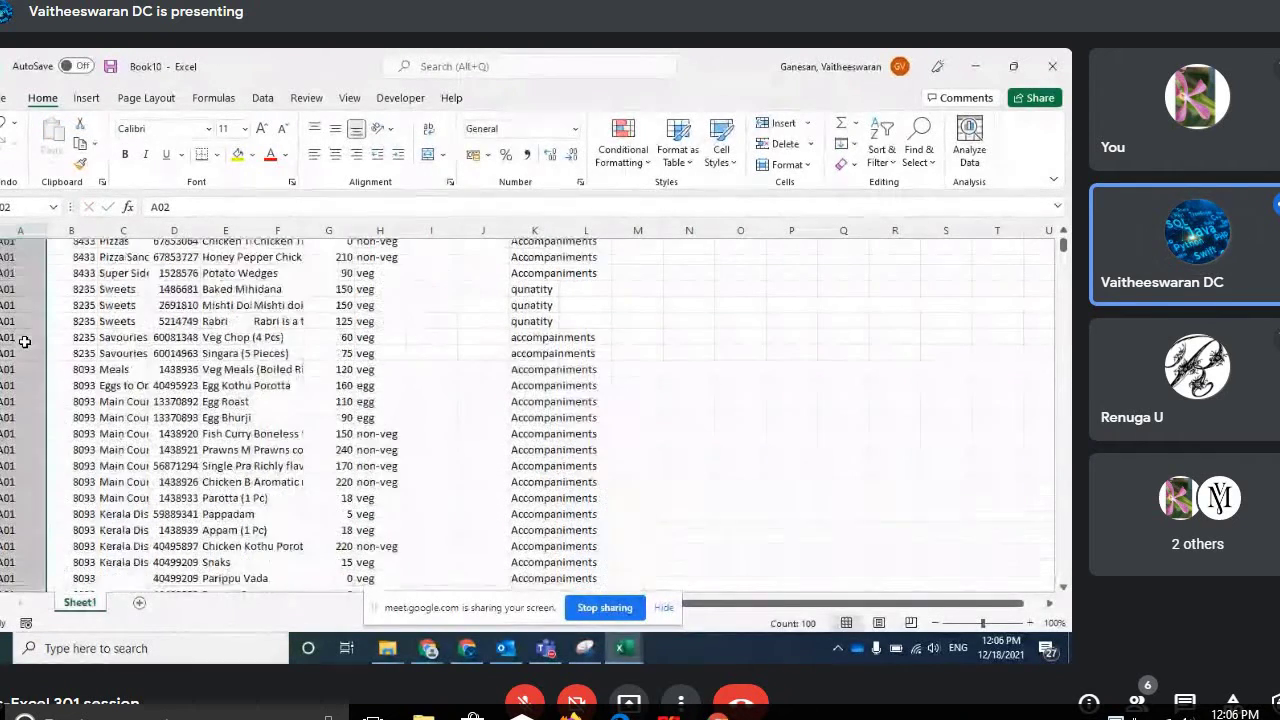
scroll(24, 342, down, 5)
key(ctrl+Down)
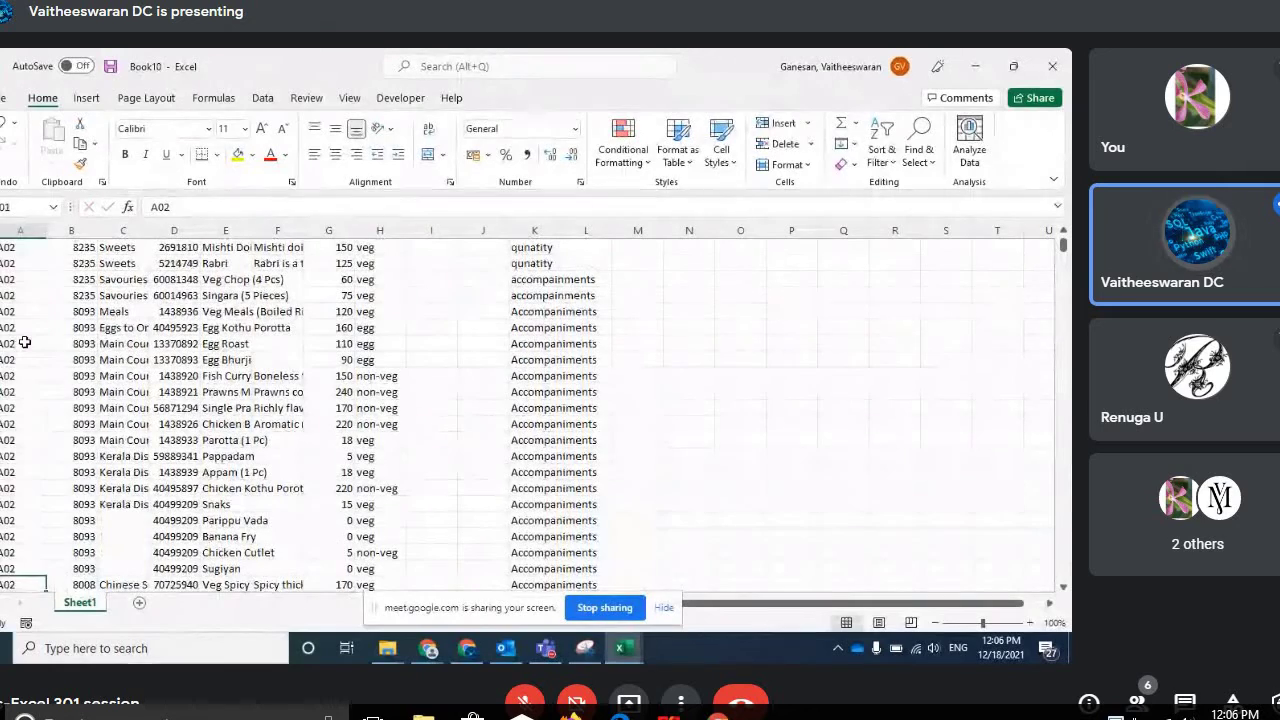
key(Down)
text(A02)
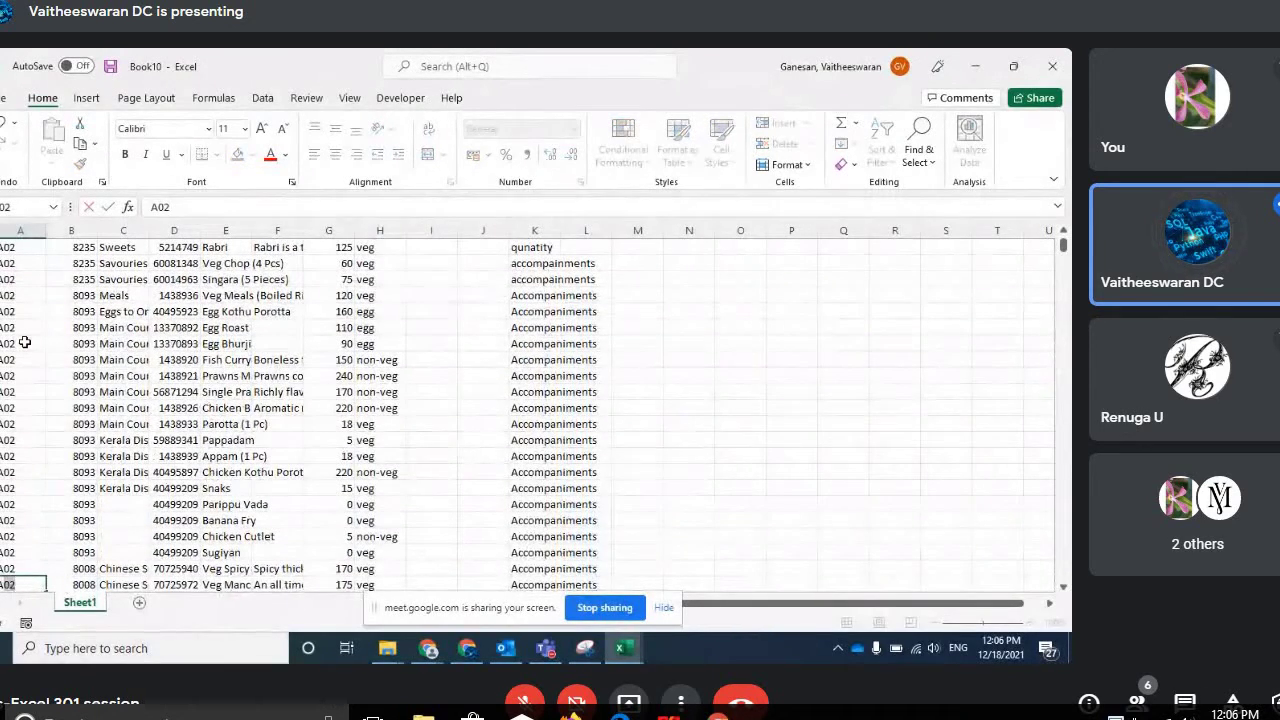
key(BackSpace)
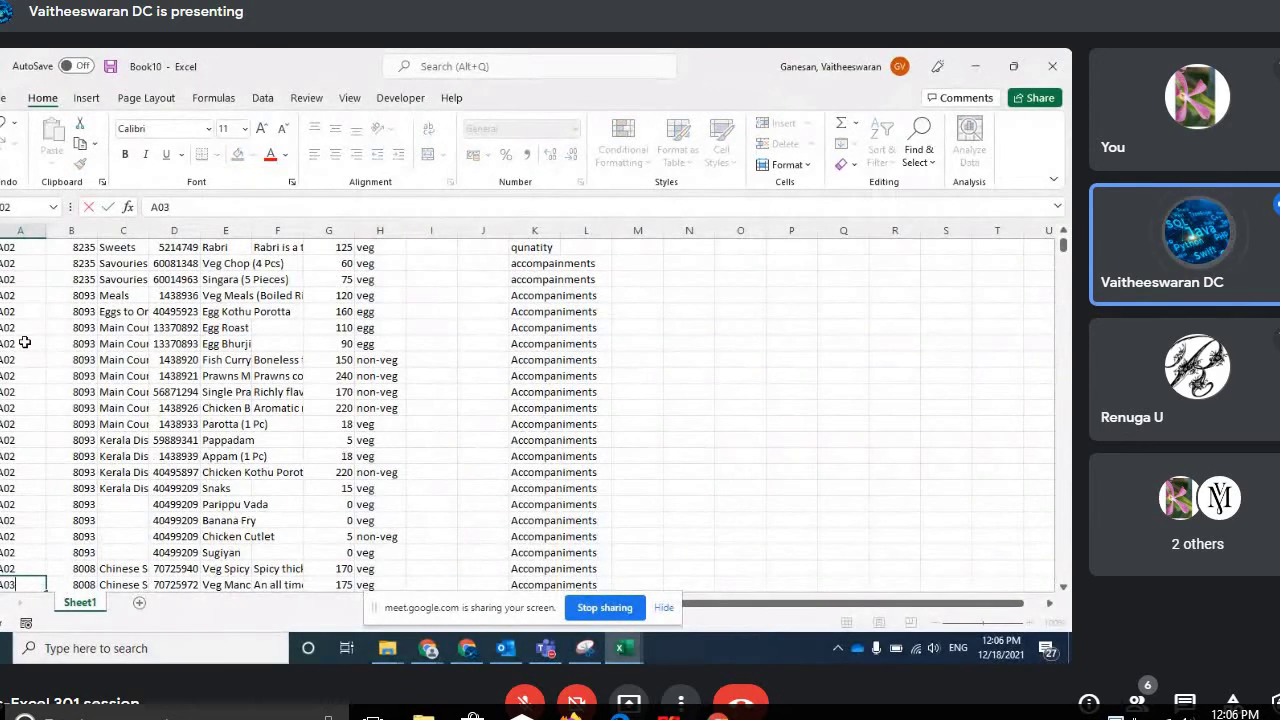
text(3)
key(Return)
Step: Select the next 100 rows down to the UPMA row for the A03 batch
key(Up)
key(Right)
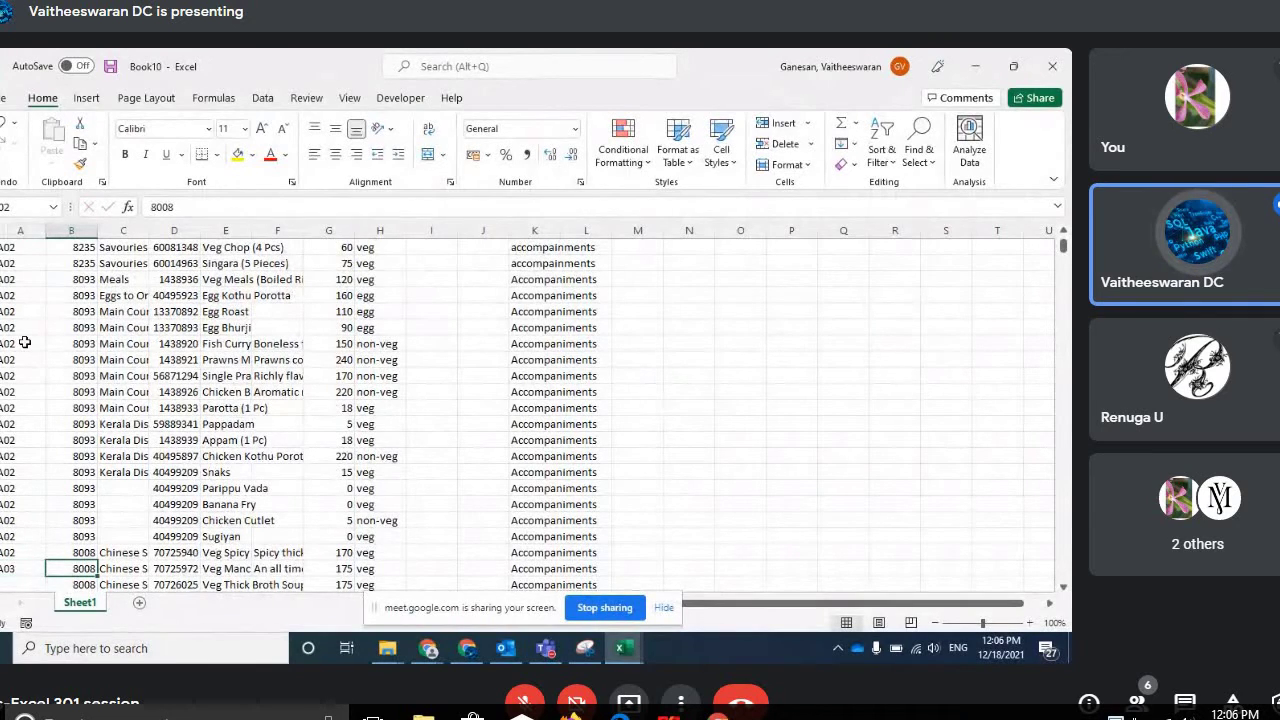
scroll(34, 329, down, 5)
scroll(34, 331, down, 9)
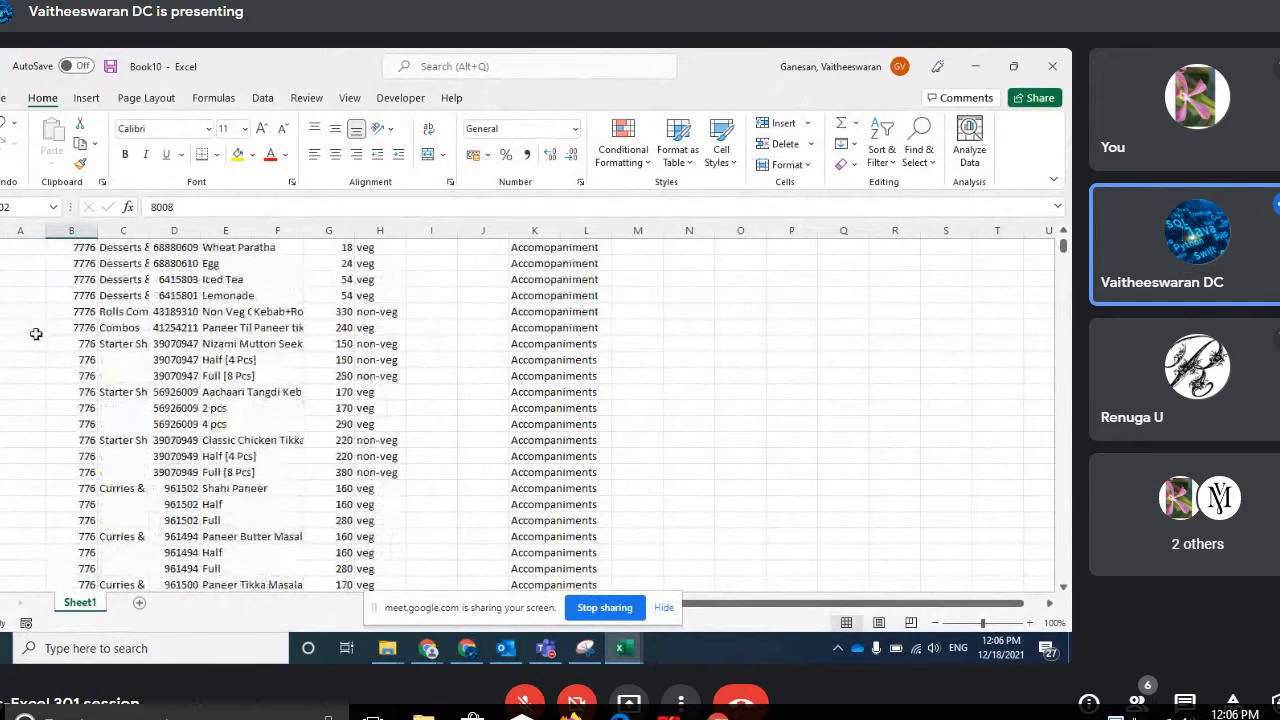
scroll(63, 397, down, 3)
shift+click(75, 472)
scroll(75, 472, down, 5)
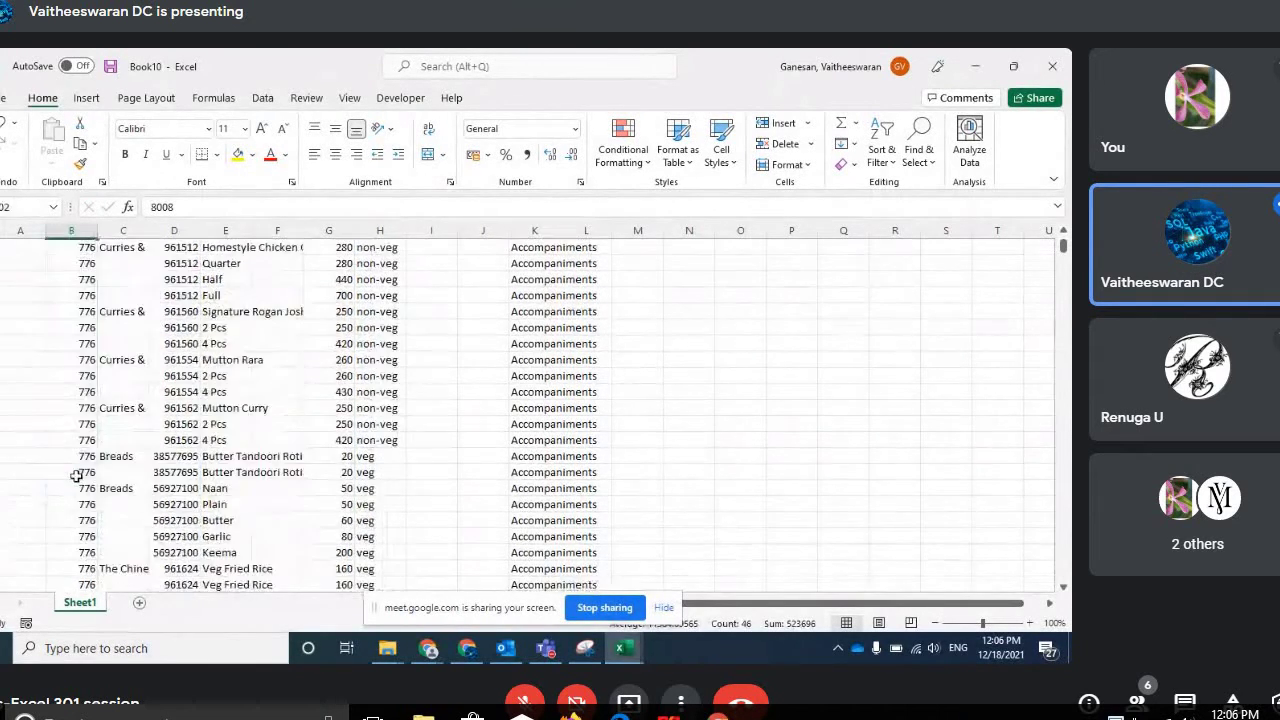
scroll(75, 472, down, 3)
shift+click(77, 472)
scroll(77, 508, down, 3)
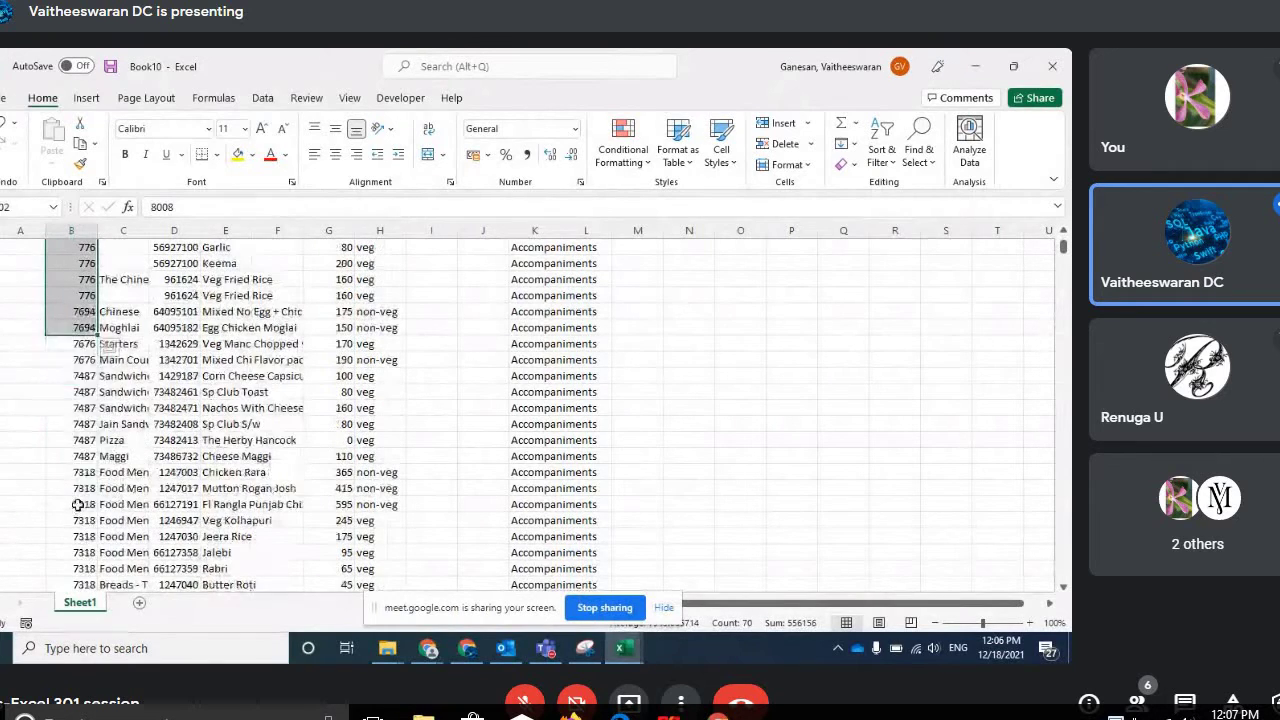
shift+click(77, 506)
scroll(77, 506, down, 3)
shift+click(77, 504)
scroll(77, 505, down, 3)
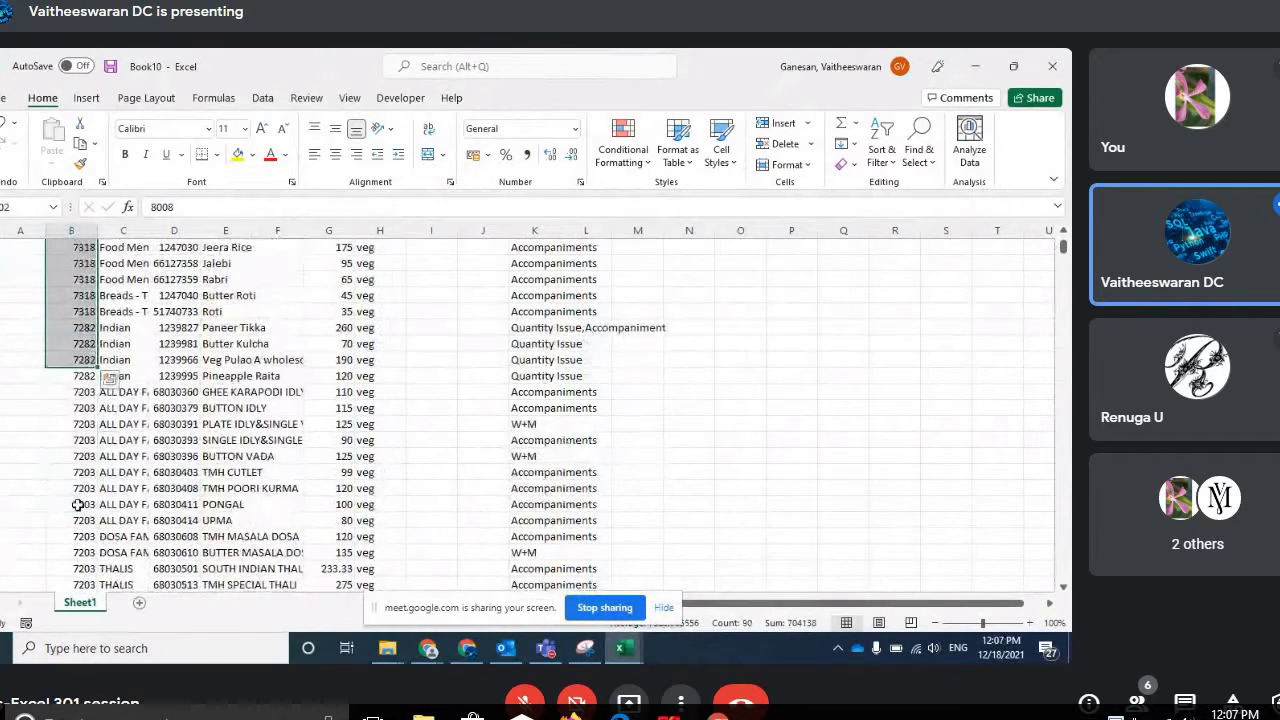
shift+click(77, 504)
shift+click(80, 520)
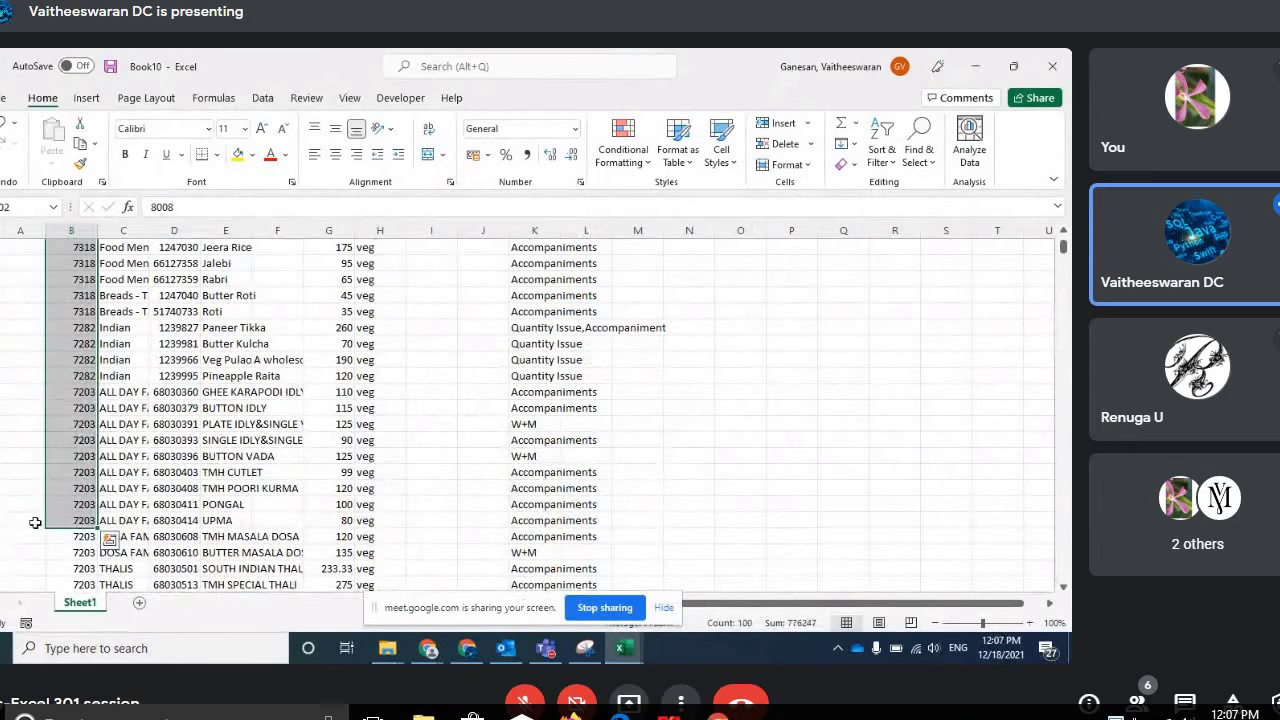
click(16, 515)
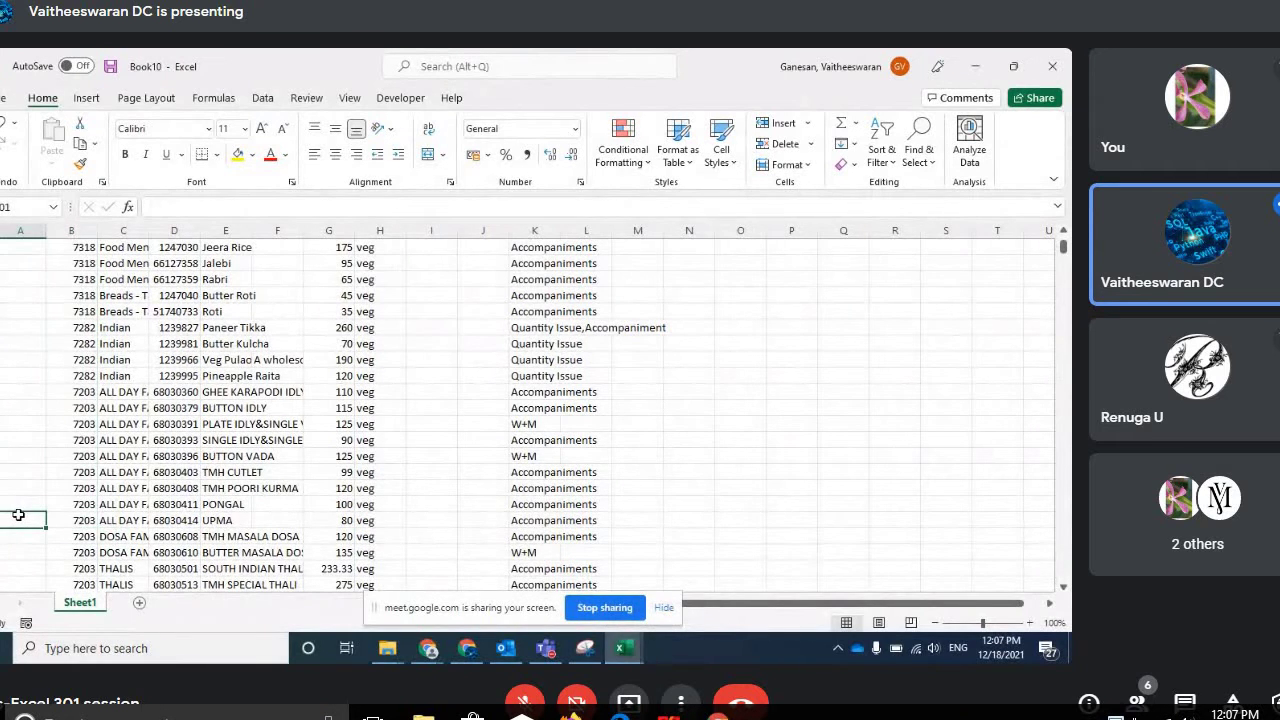
Step: Paste A03 down its 100-row batch, undoing an incorrect fill first
key(ctrl+shift+Up)
key(ctrl+v)
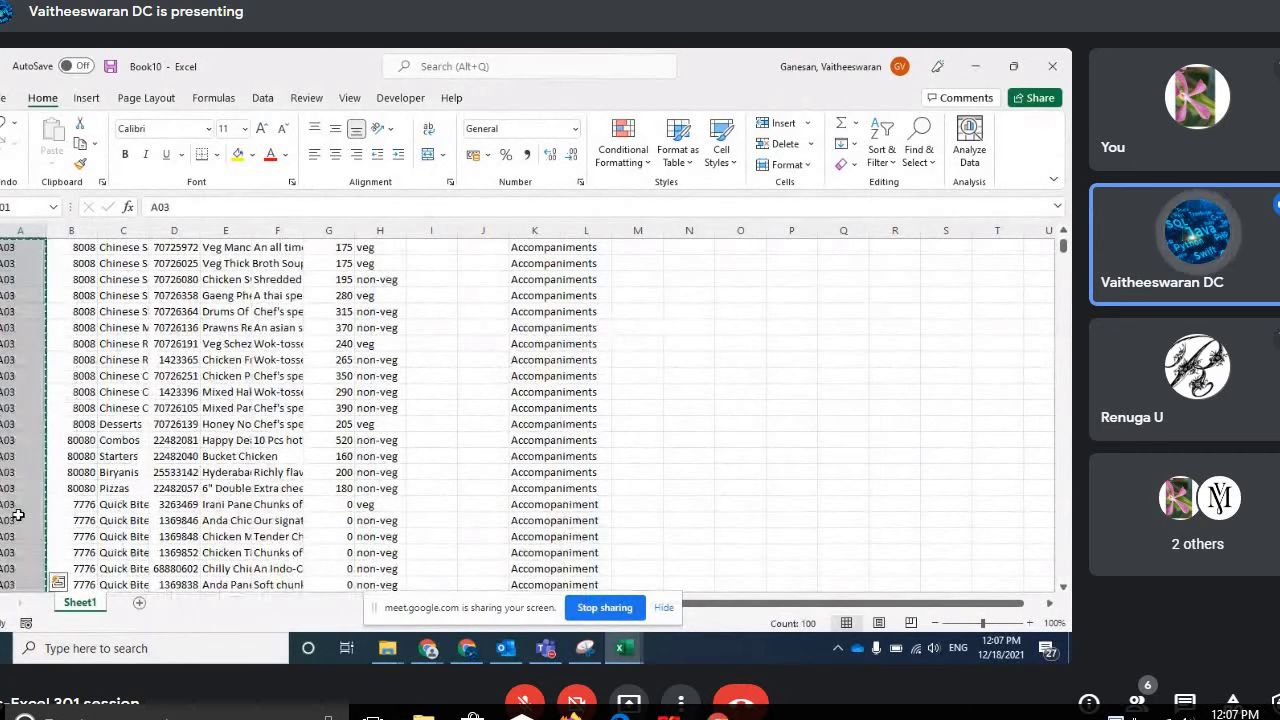
key(ctrl+z)
key(ctrl+Down)
key(ctrl+Up)
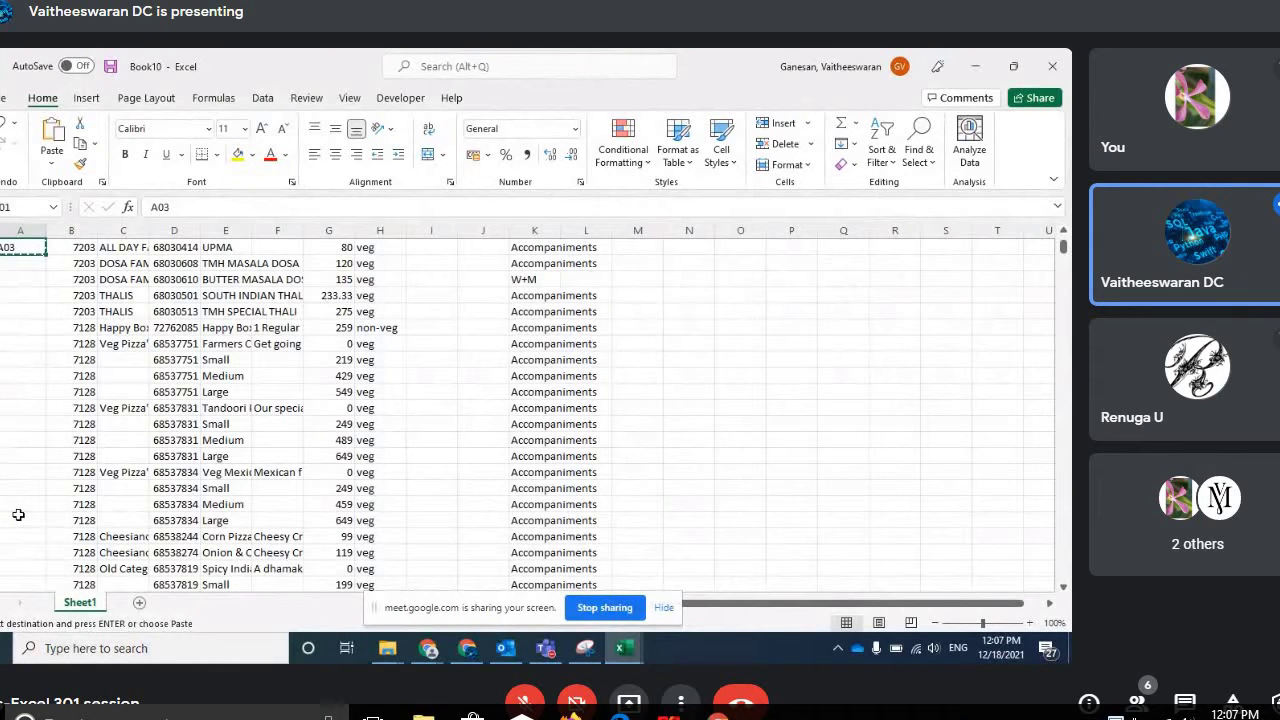
Step: Enter A04 and fill it down the next 100 rows of column A
key(Return)
text(A04)
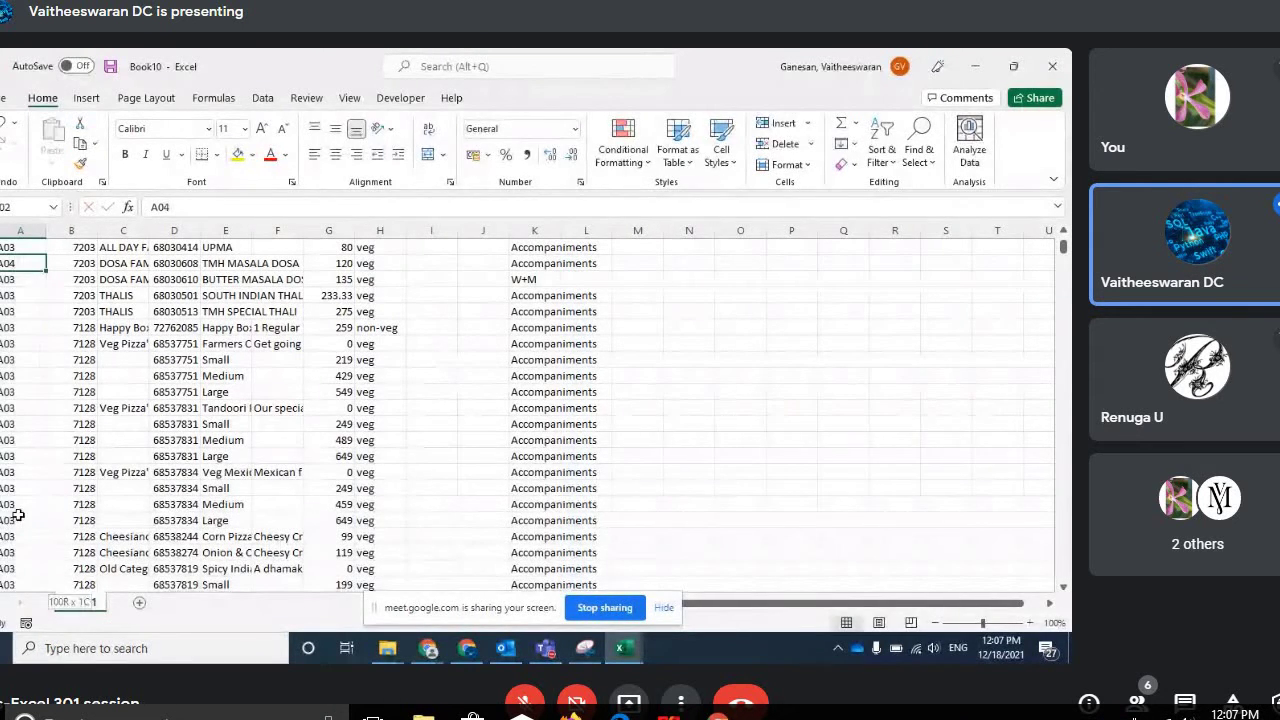
drag(18, 515, 18, 515)
key(ctrl+c)
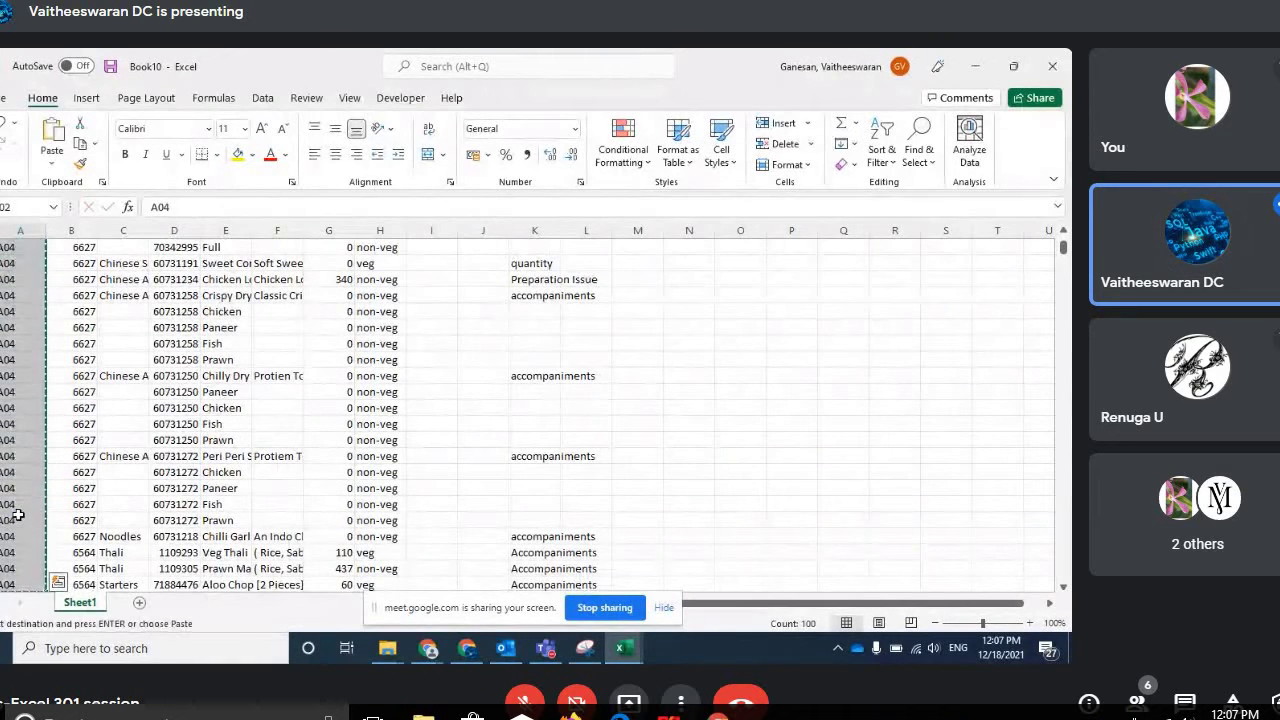
key(ctrl+d)
key(Down)
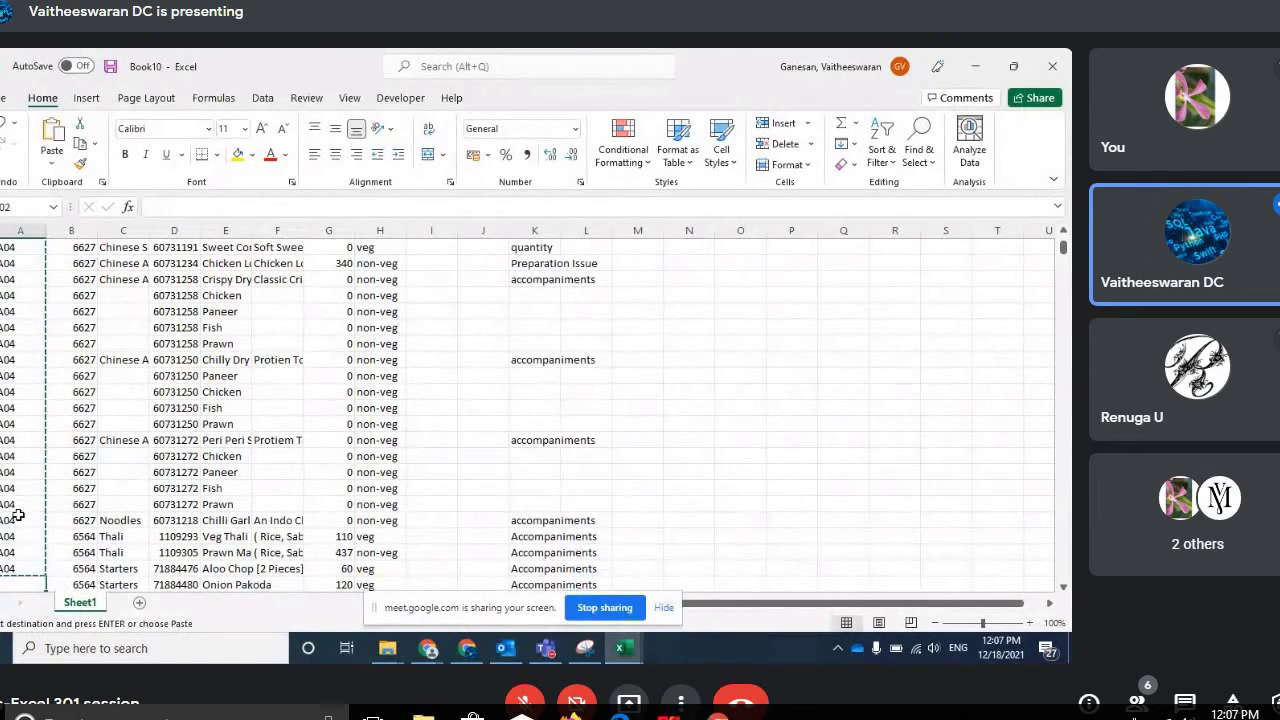
key(ctrl+v)
Step: Change the next batch's first label to A05 and fill it down
scroll(18, 515, down, 5)
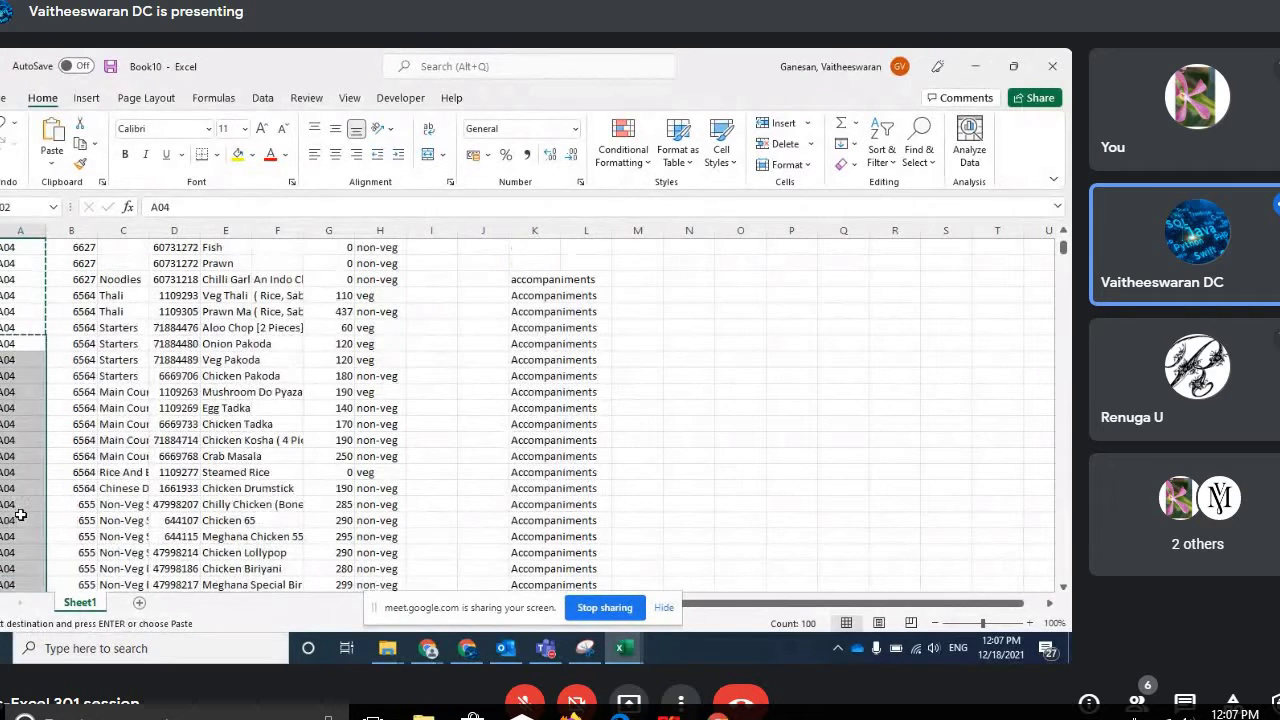
click(33, 343)
double_click(33, 343)
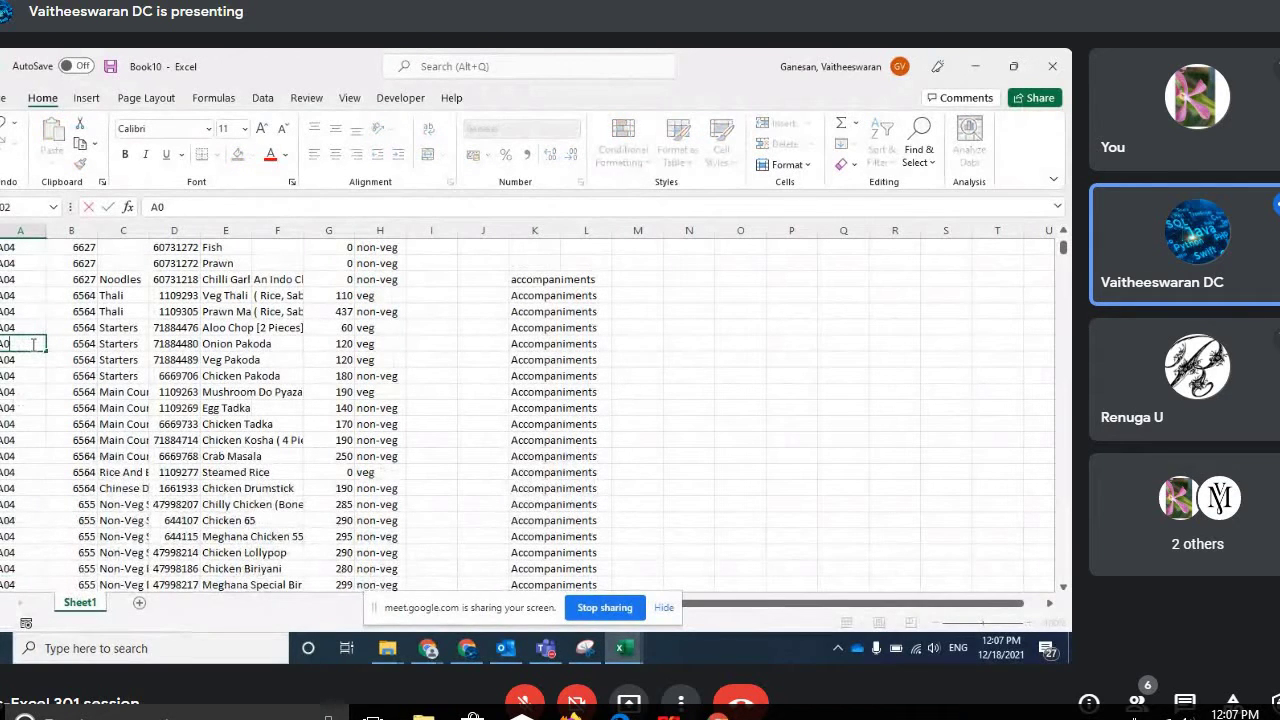
text(5)
key(Return)
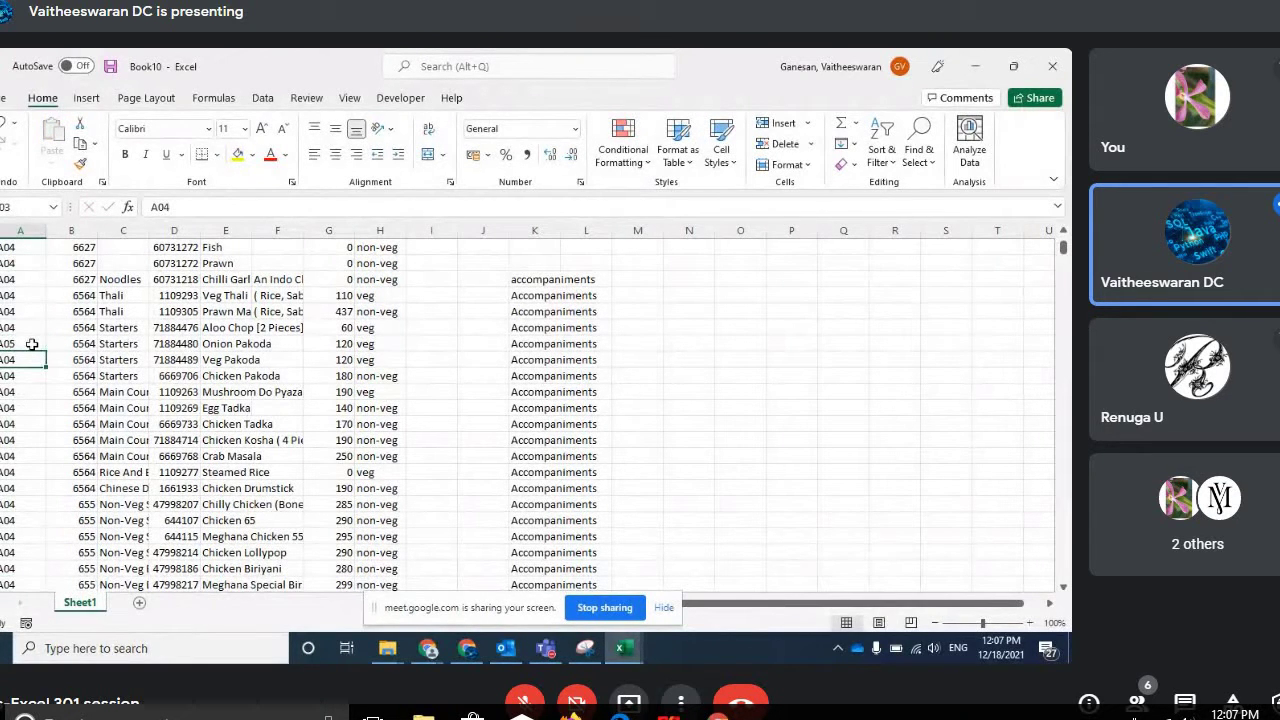
click(32, 343)
key(ctrl+d)
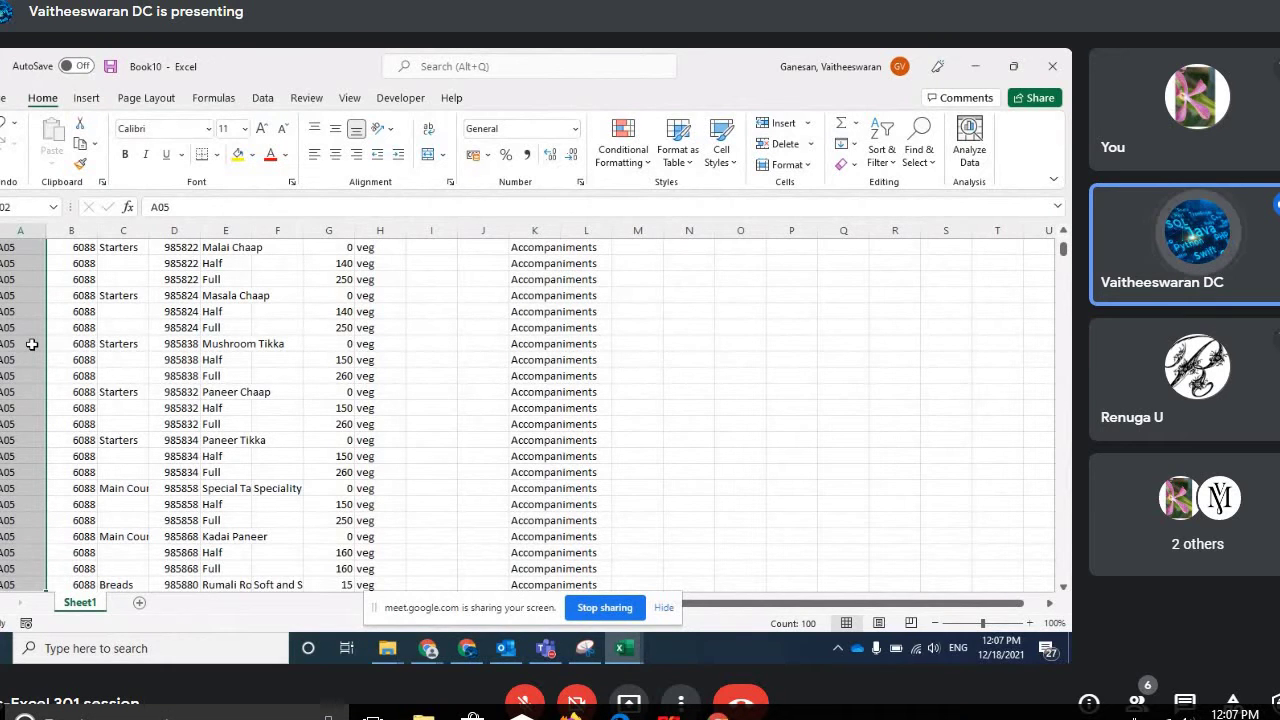
Step: Paste the copied A05 code into the blank column A cells of its batch
key(ctrl+Home)
key(ctrl+c)
key(ctrl+shift+Down)
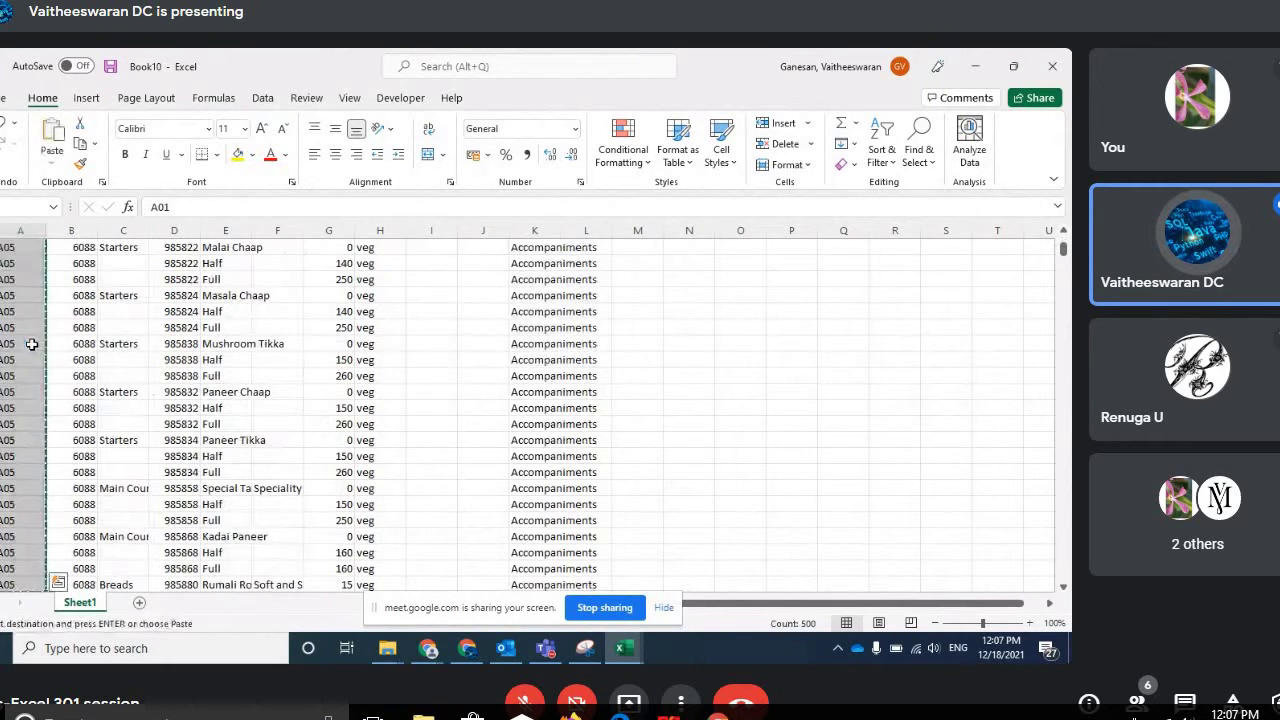
key(ctrl+v)
scroll(32, 344, down, 1)
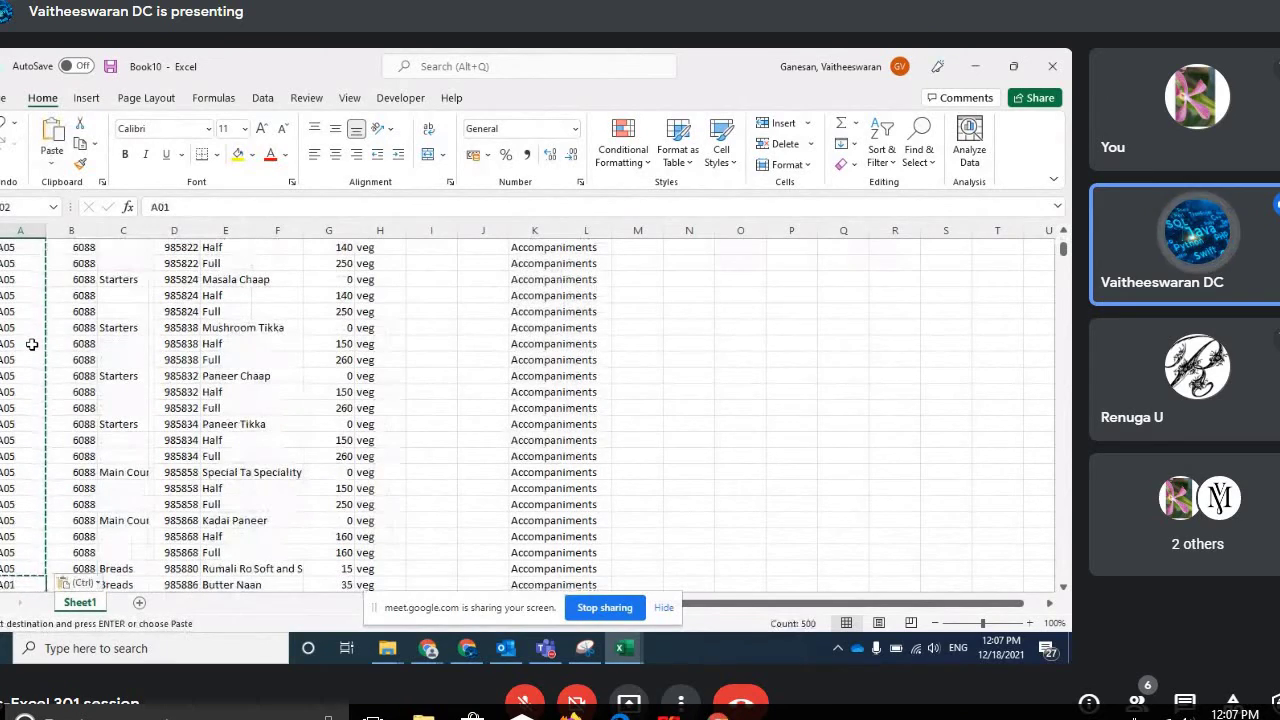
scroll(32, 344, down, 10)
scroll(32, 344, down, 3)
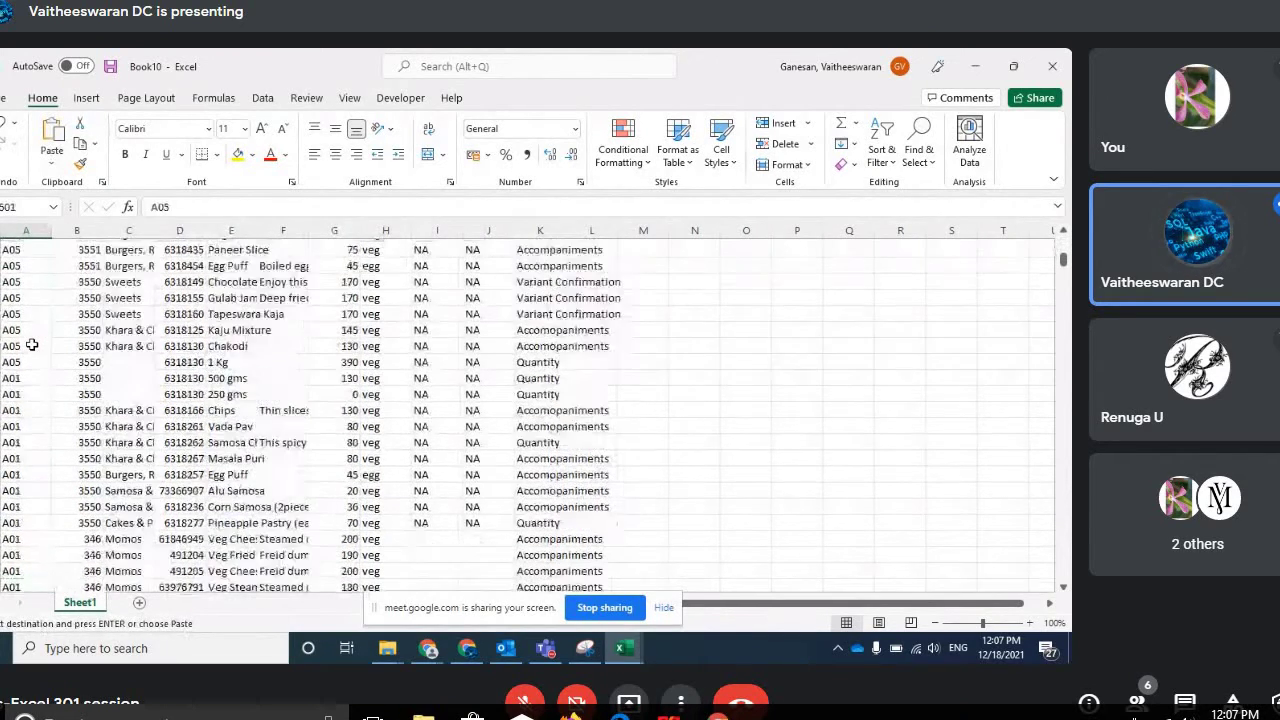
scroll(32, 344, down, 5)
key(ctrl+shift+Up)
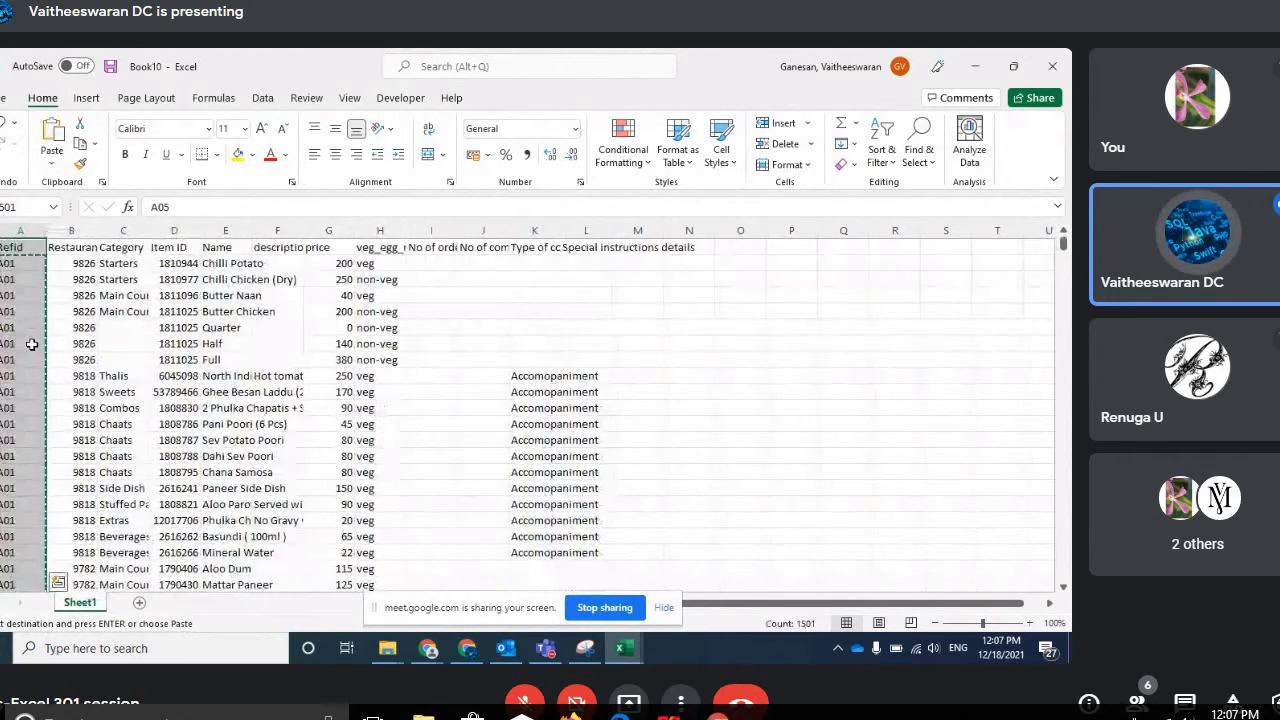
key(ctrl+v)
key(ctrl+Up)
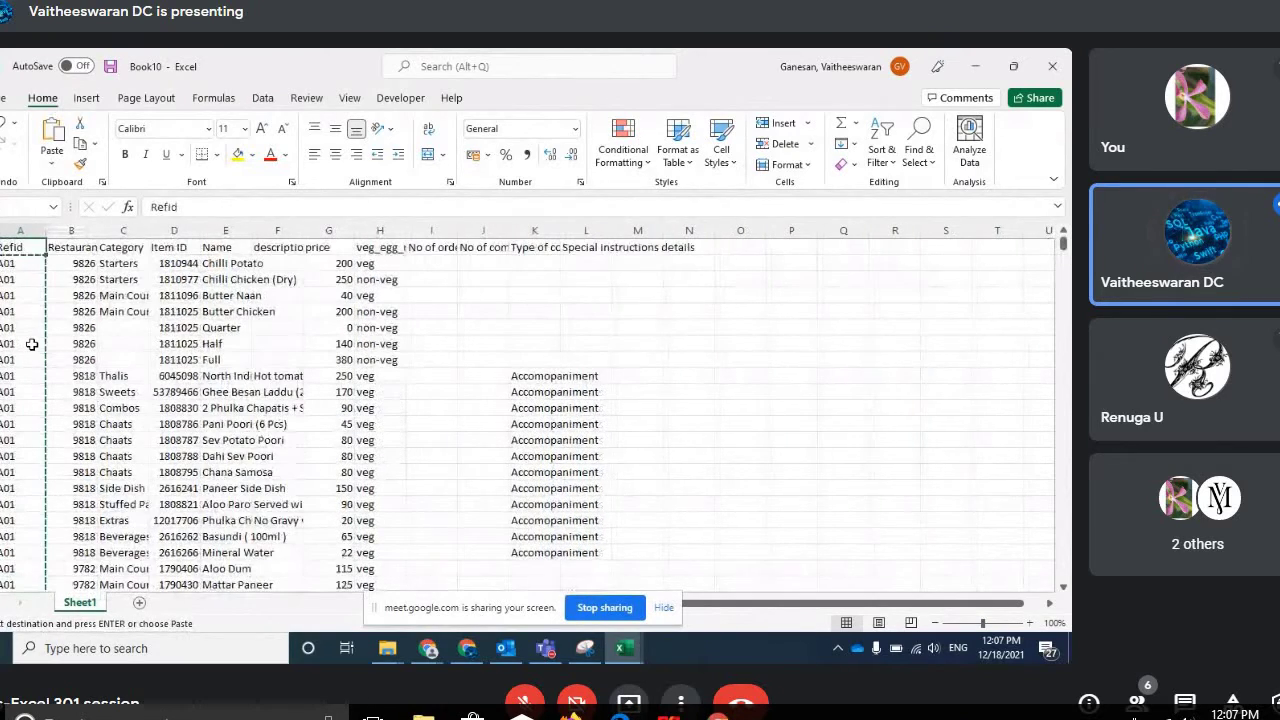
key(ctrl+Down)
key(Down)
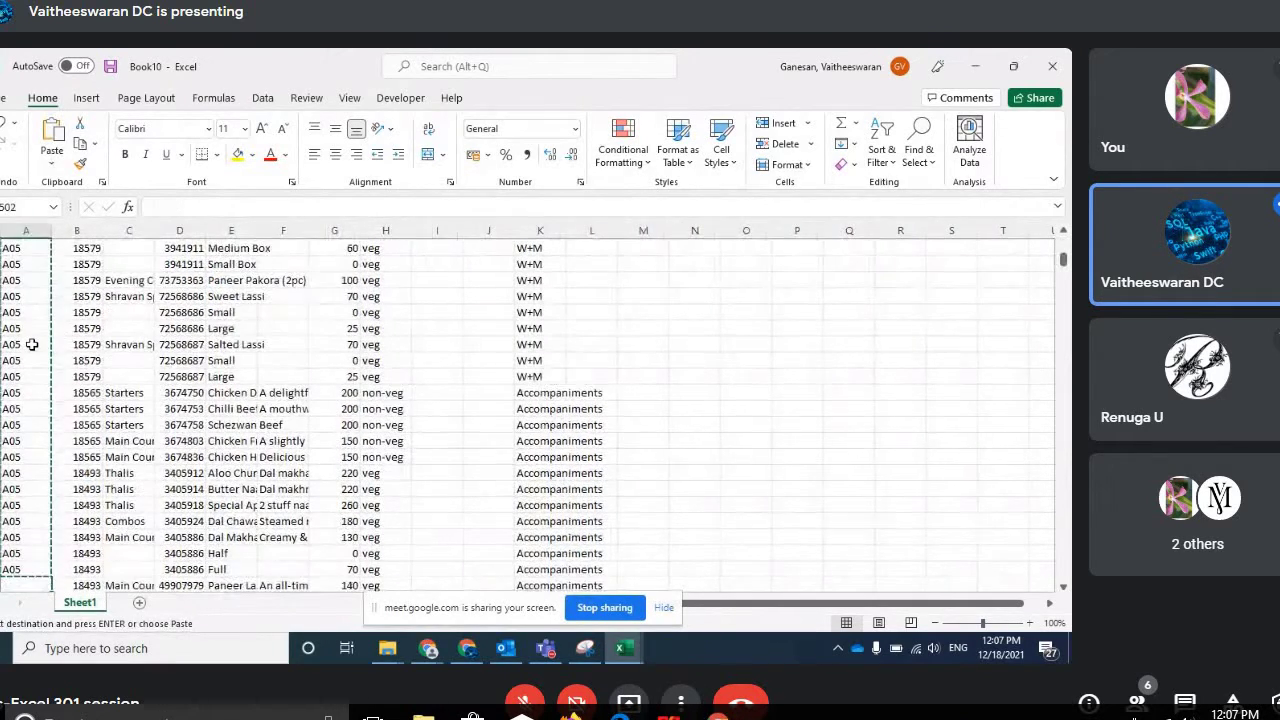
key(ctrl+shift+Down)
key(ctrl+v)
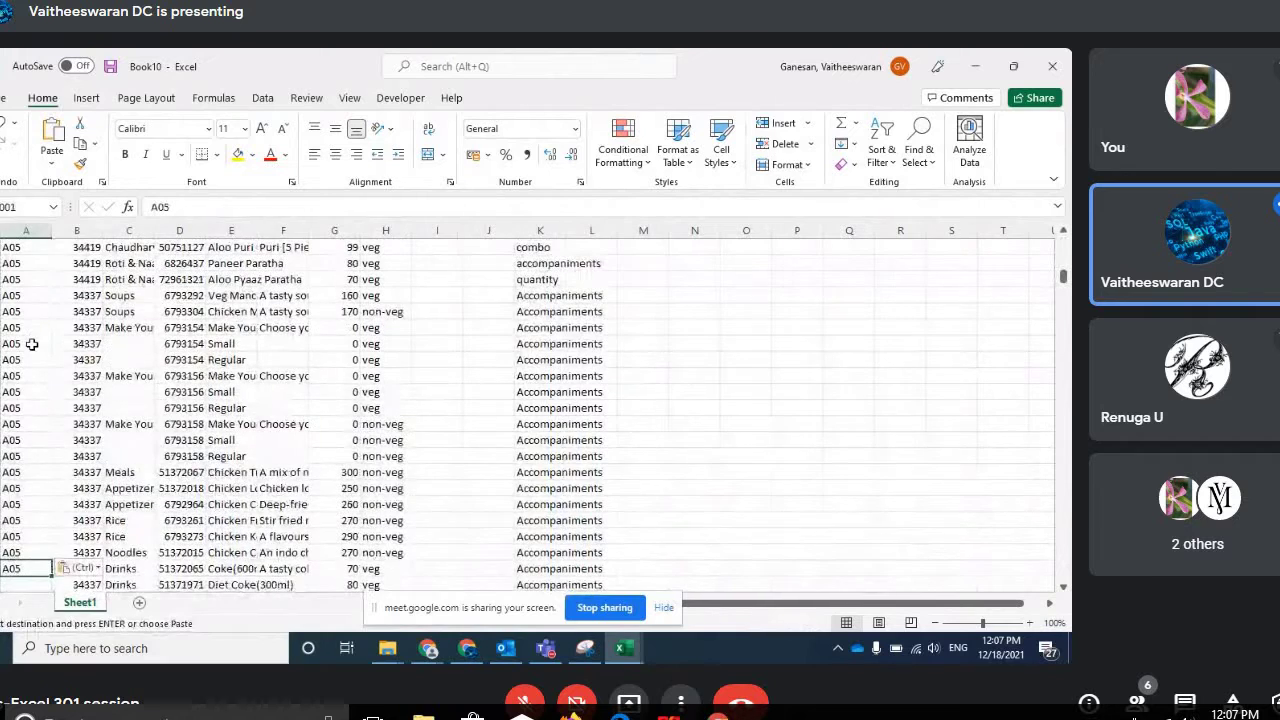
Step: Paste Refid codes into the remaining blank column A blocks further down
key(ctrl+Up)
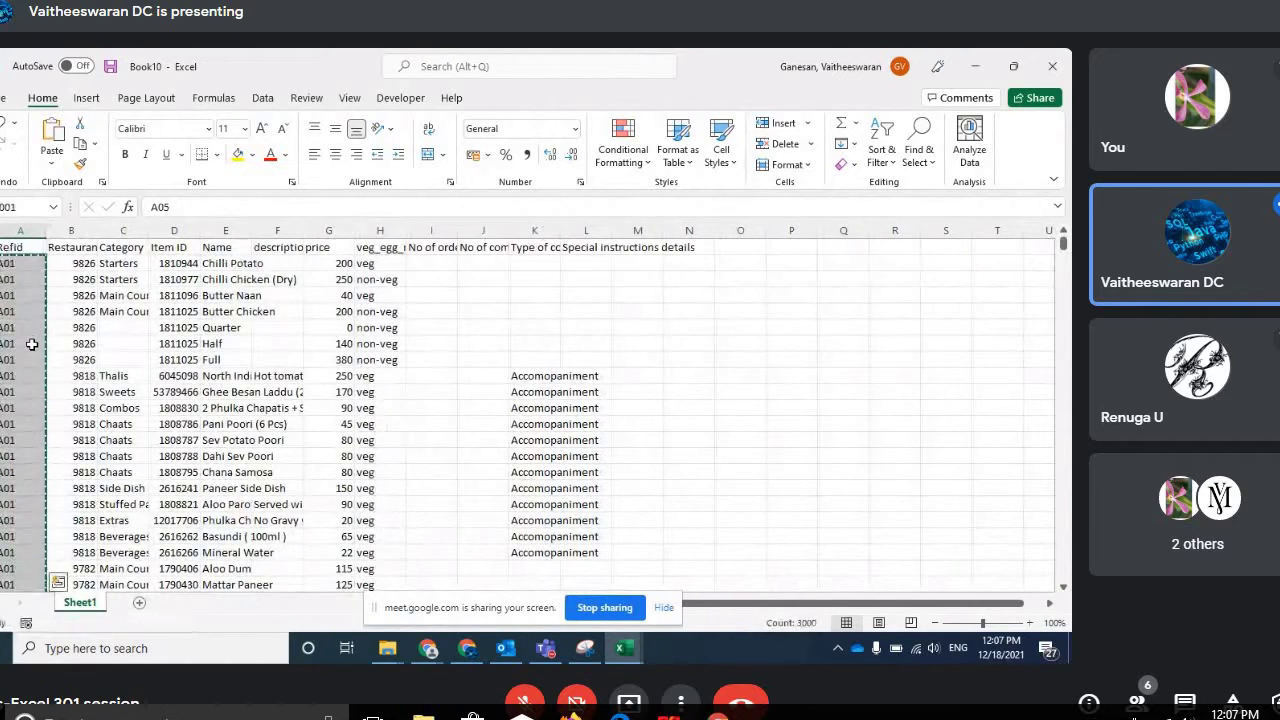
key(ctrl+Down)
key(ctrl+Up)
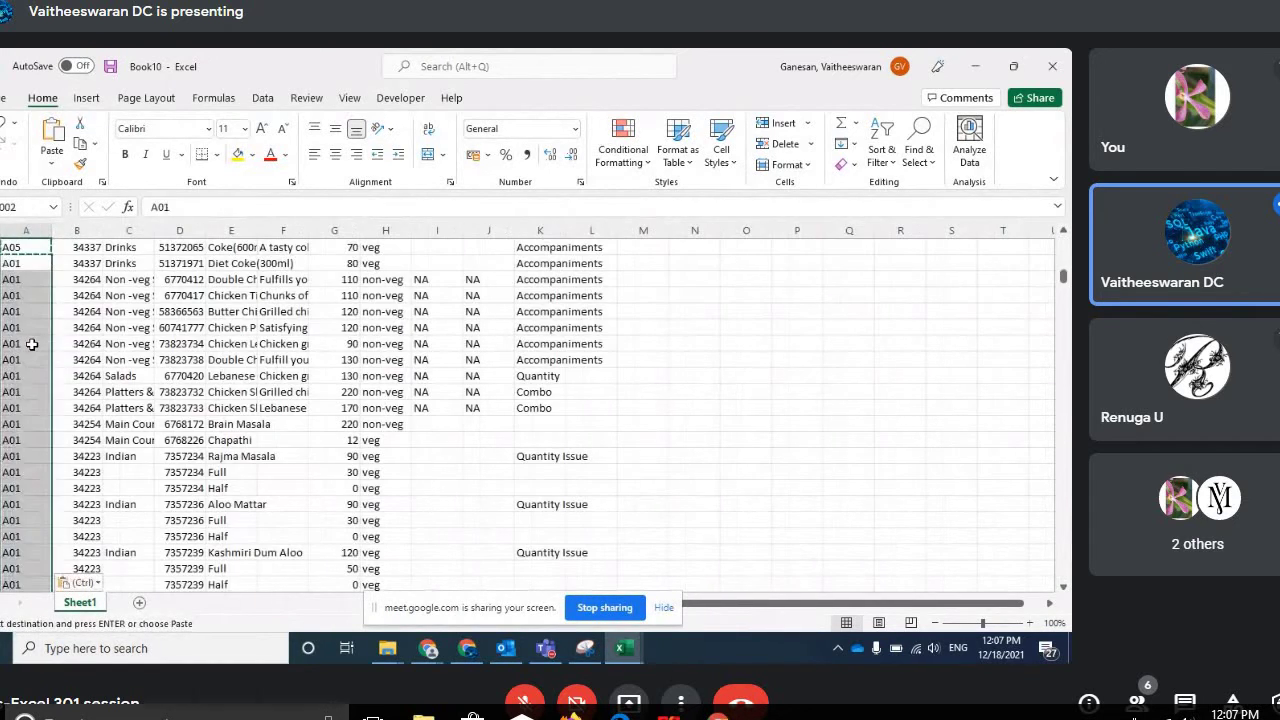
key(ctrl+shift+Up)
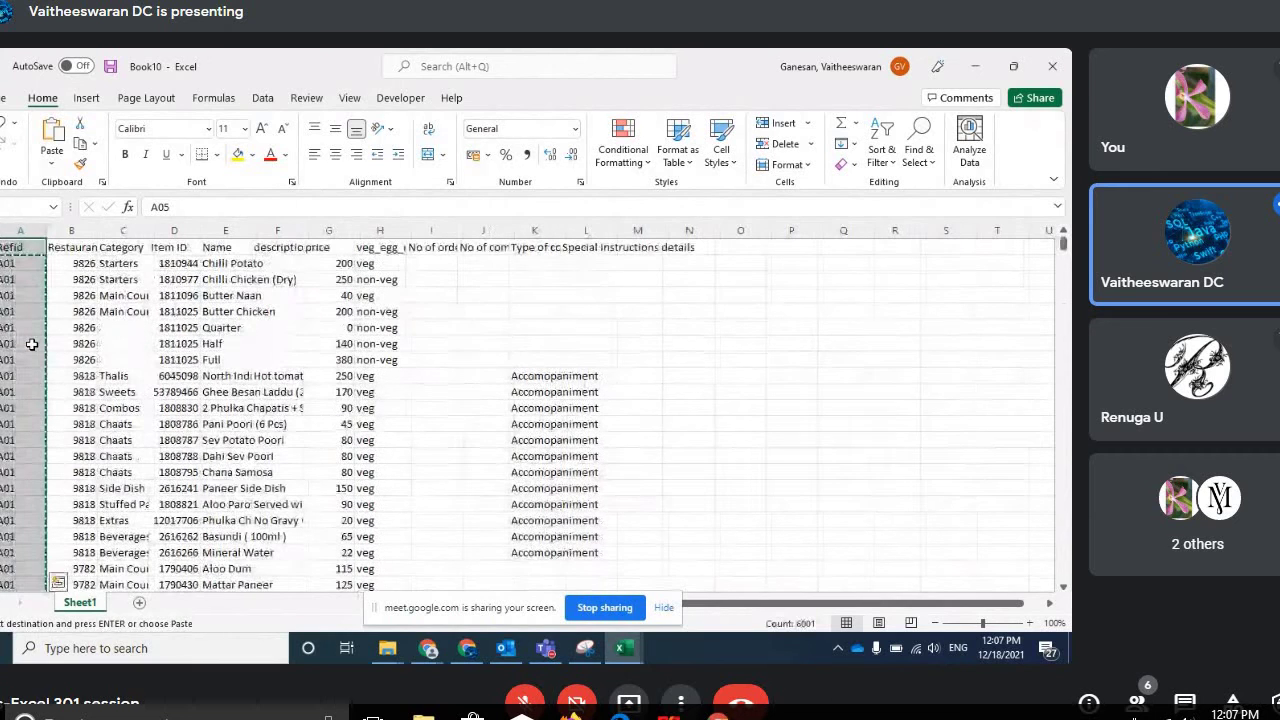
key(ctrl+Down)
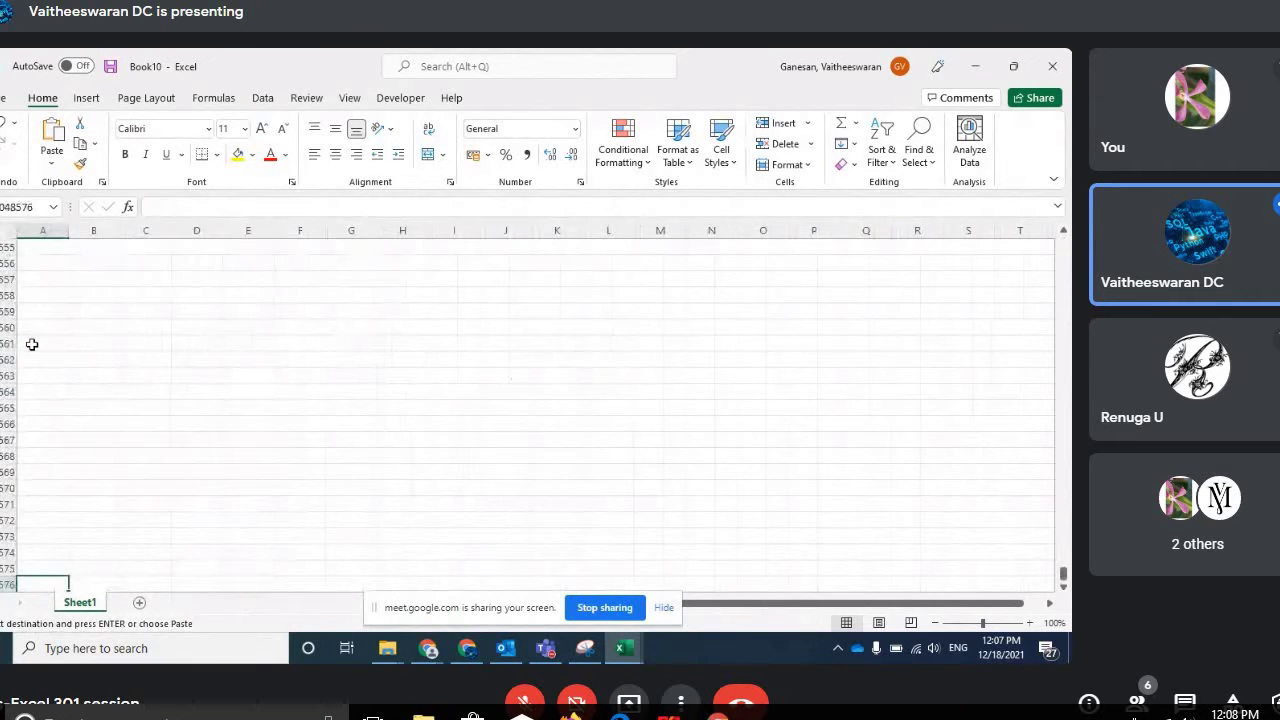
key(ctrl+v)
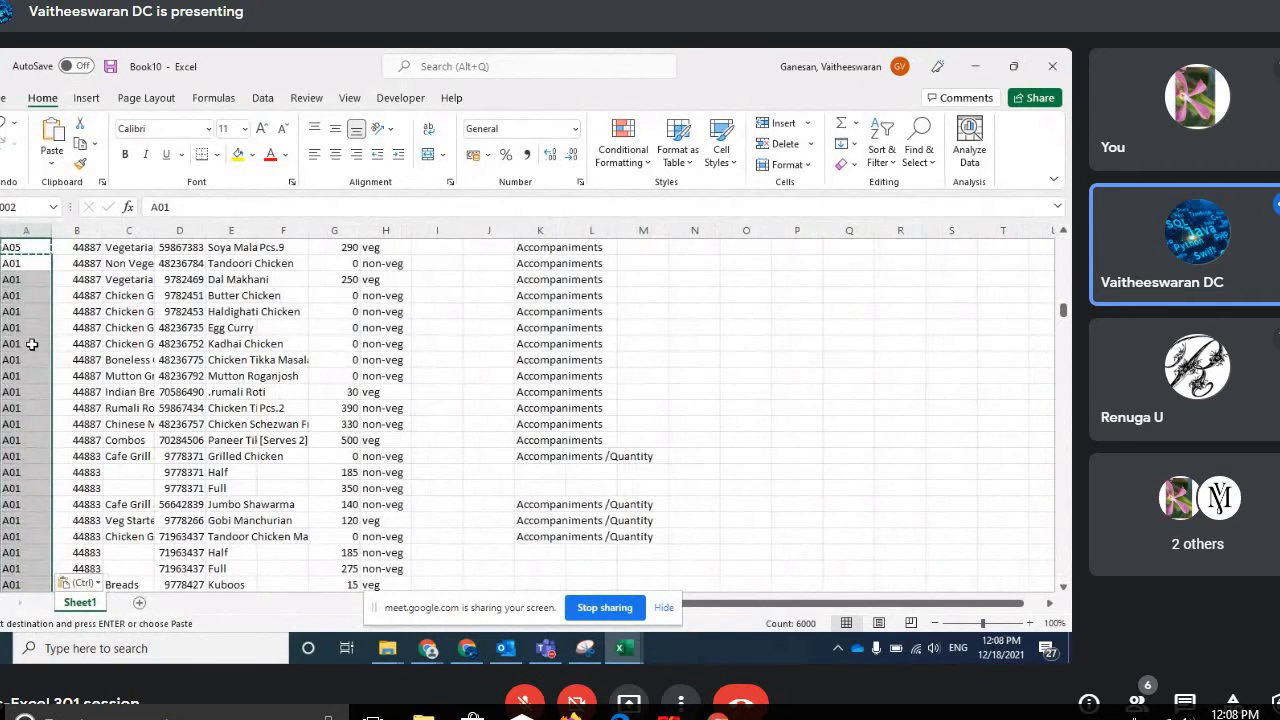
key(ctrl+shift+Up)
key(ctrl+shift+Up)
key(ctrl+c)
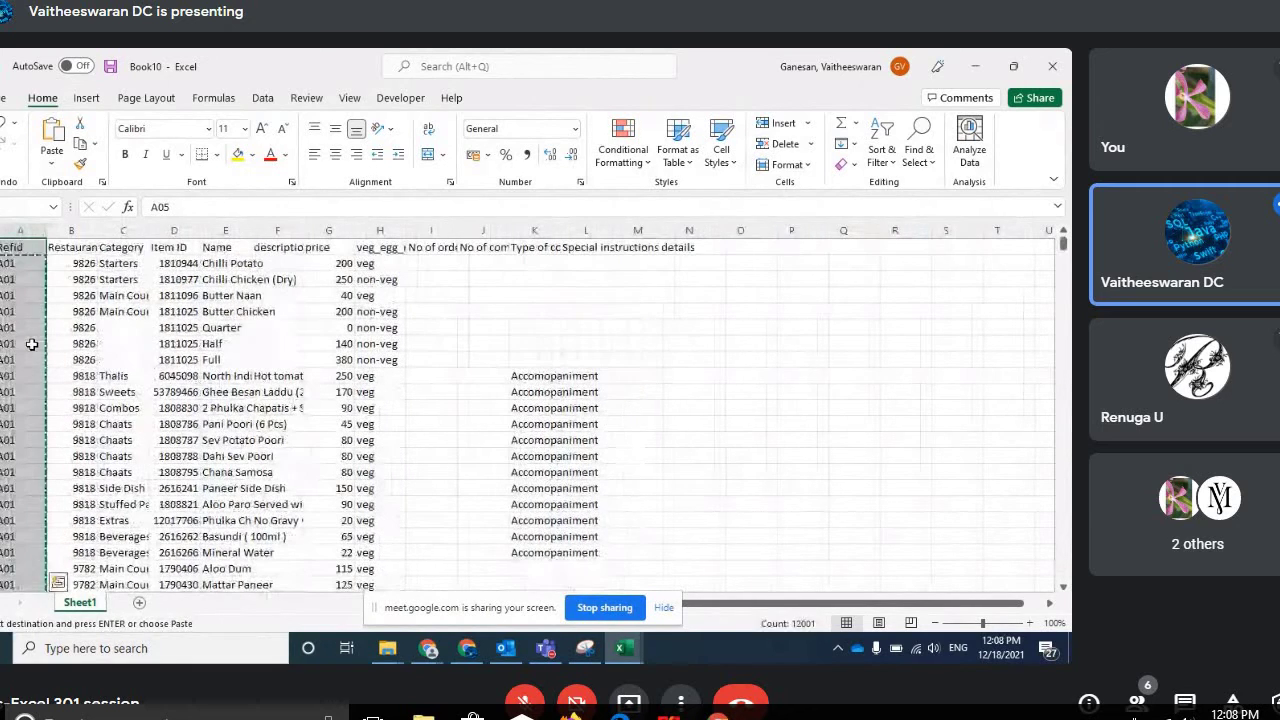
key(ctrl+Down)
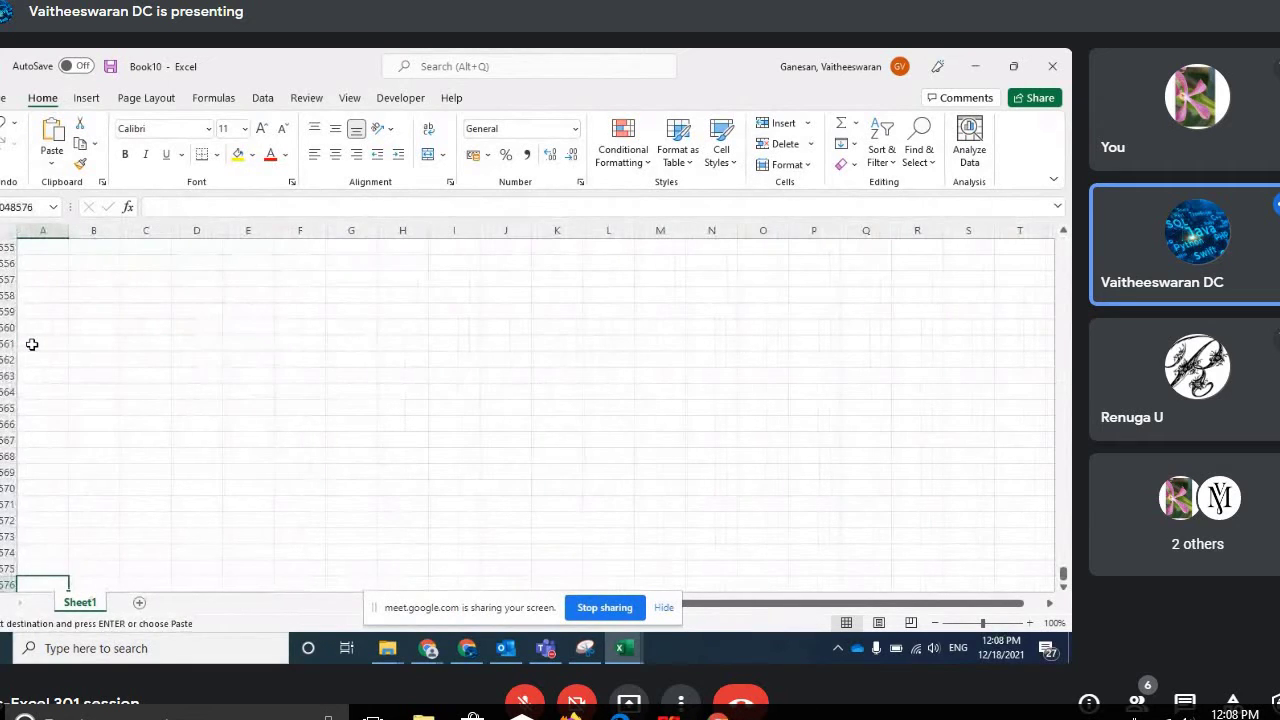
key(ctrl+Up)
key(ctrl+v)
key(ctrl+Down)
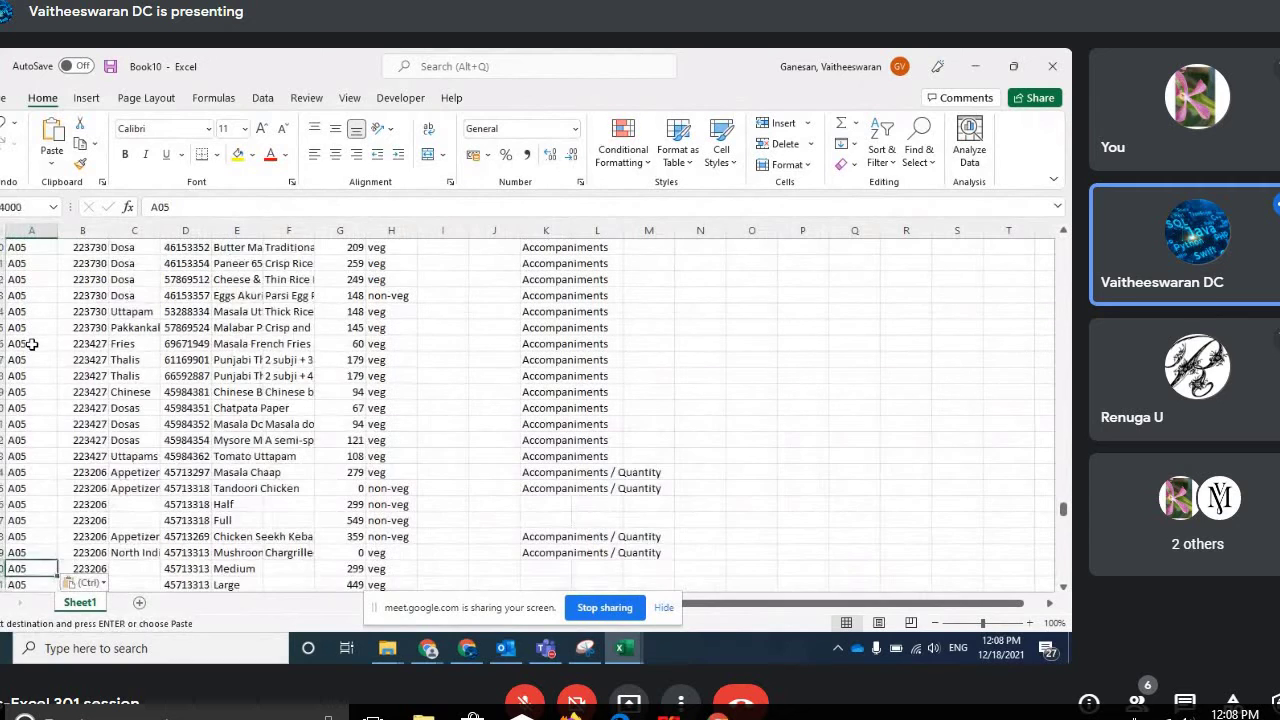
key(ctrl+shift+Up)
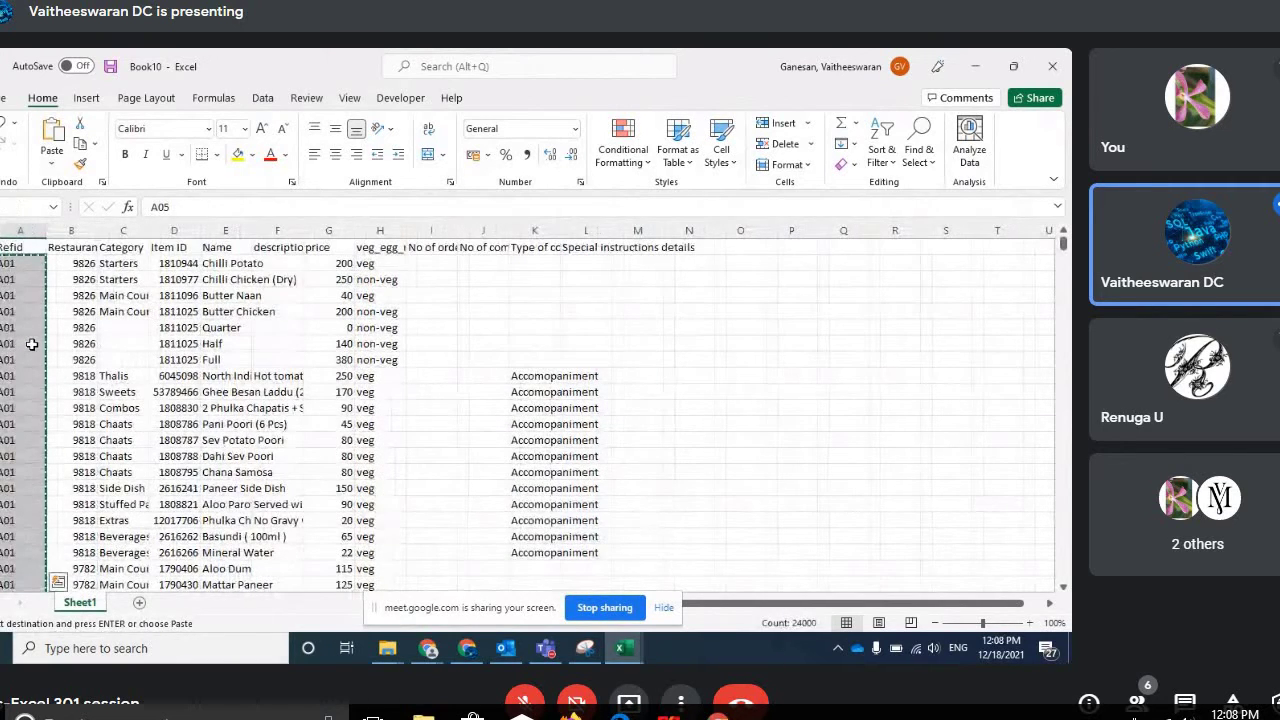
key(ctrl+Down)
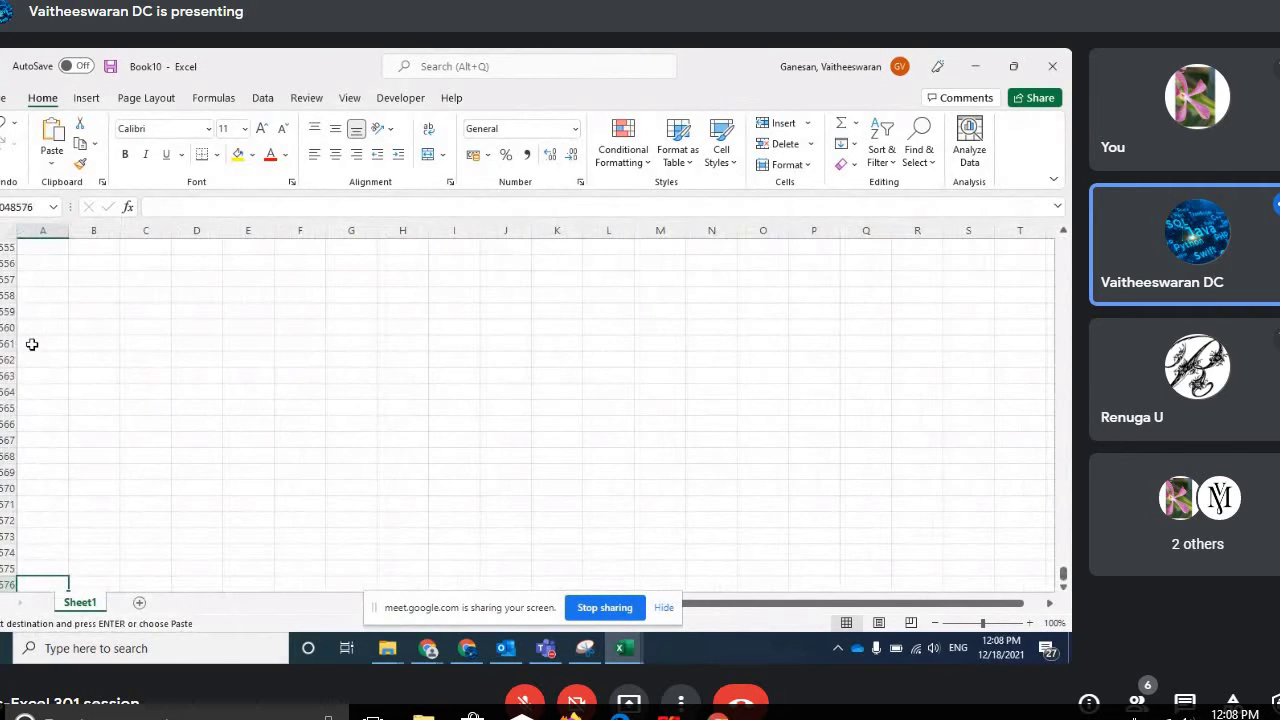
key(ctrl+Up)
key(ctrl+shift+Up)
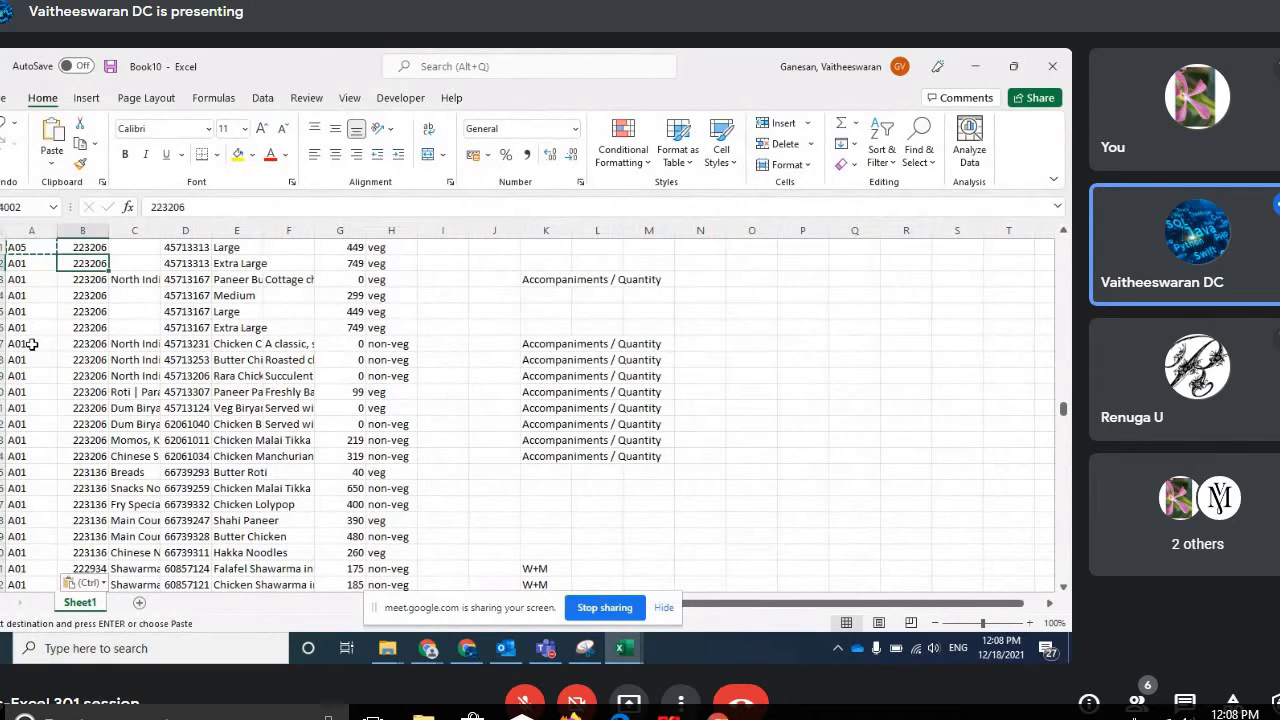
Step: Delete the codes pasted below the last data row and return to the top
key(Right)
key(ctrl+Down)
key(Down)
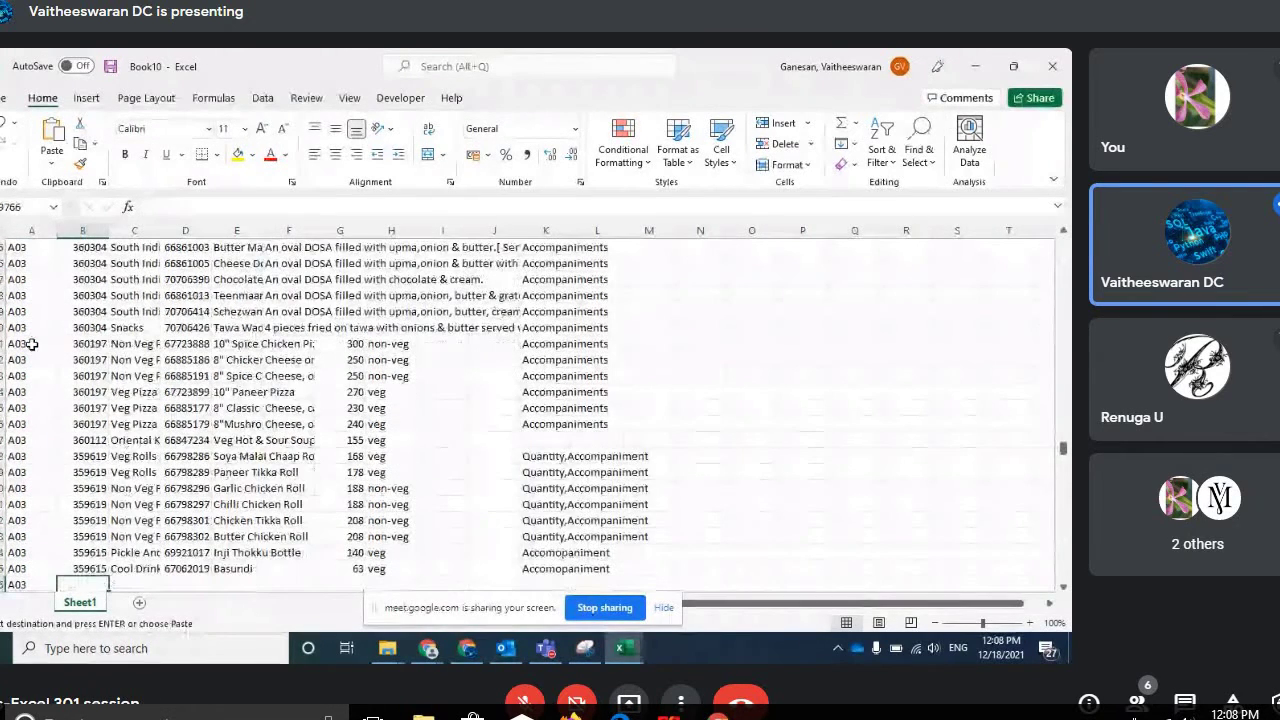
key(Down)
key(Down)
key(Down)
key(Up)
key(Up)
key(Up)
key(Up)
key(Up)
key(Down)
key(Left)
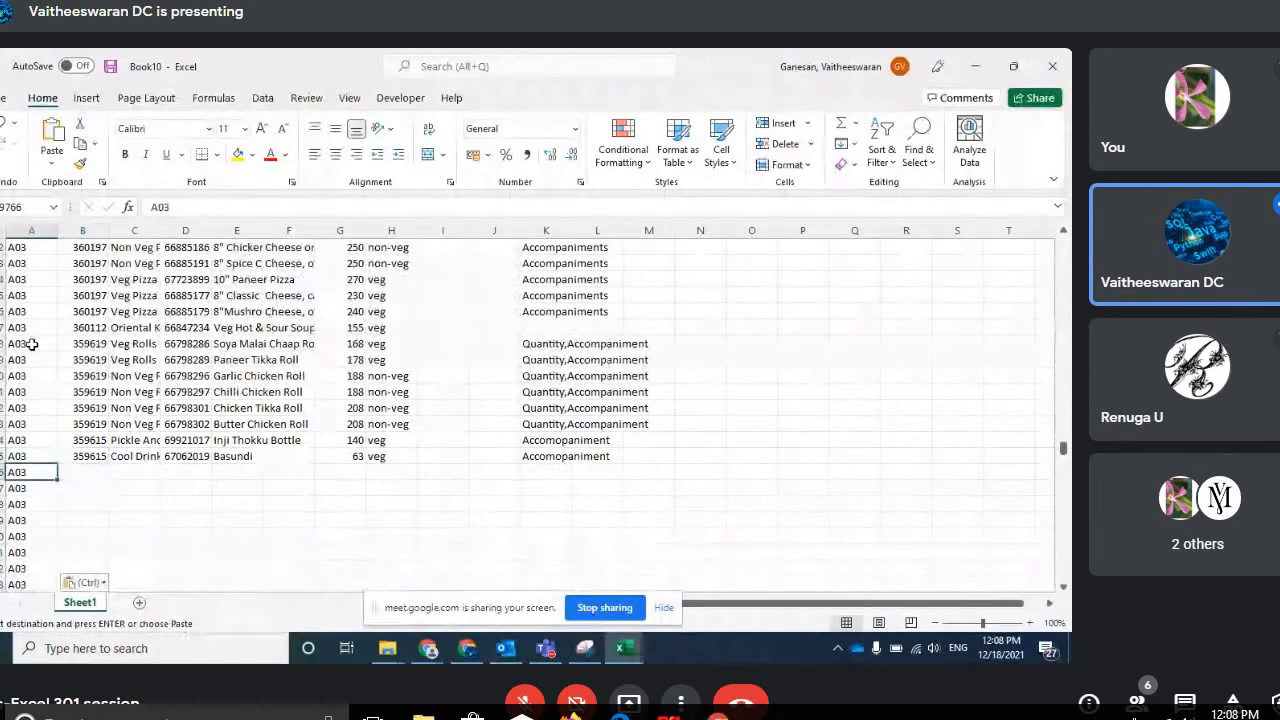
key(ctrl+shift+Down)
key(Return)
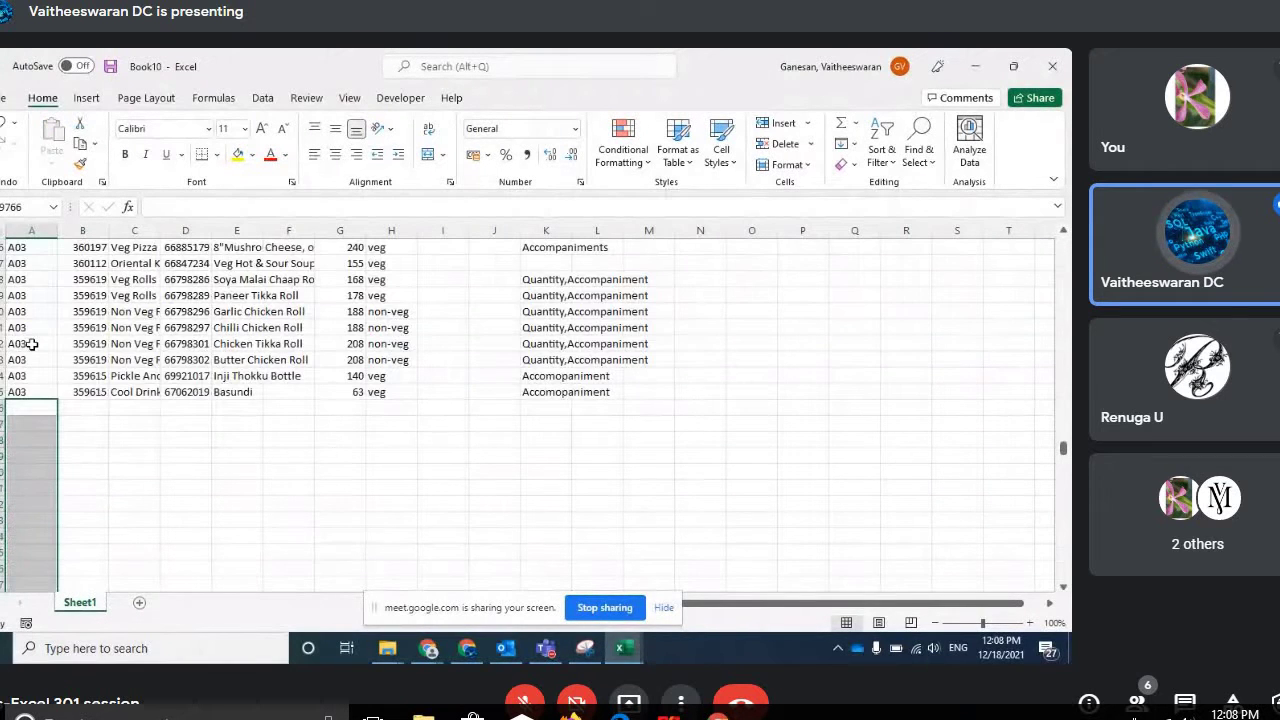
key(Up)
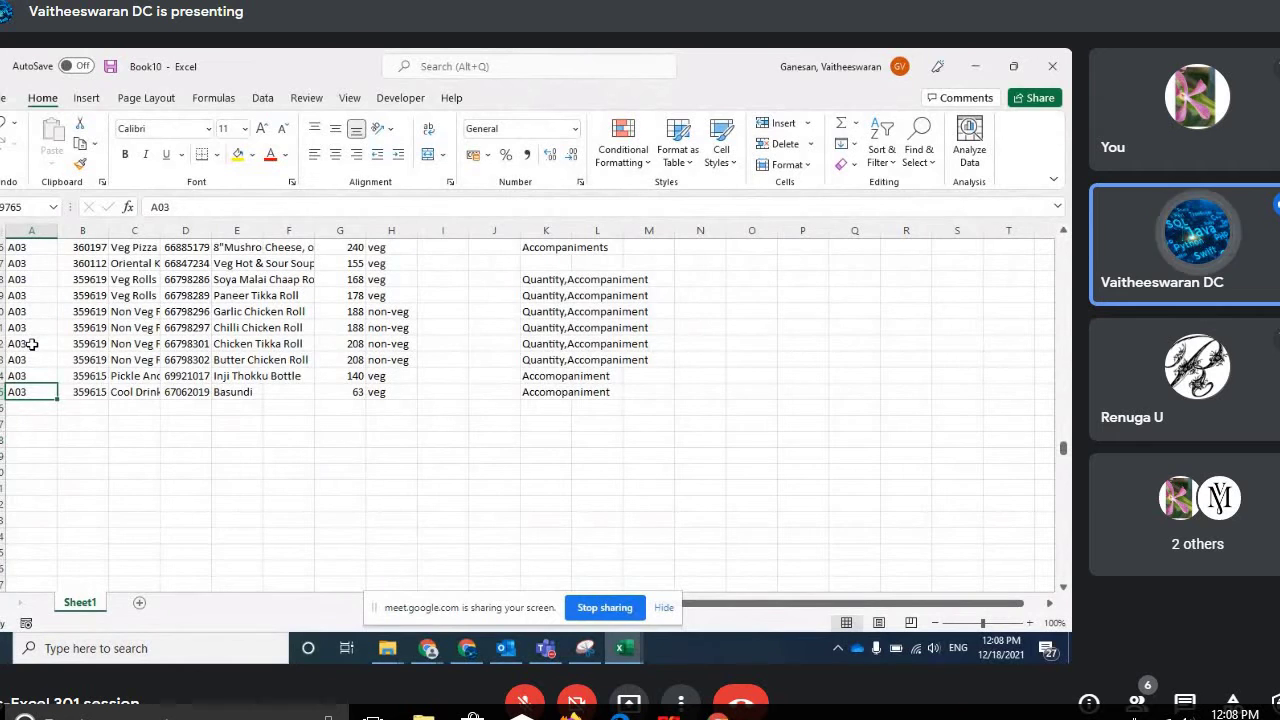
key(ctrl+Home)
Step: Save the workbook to the Desktop as test, replacing the name Book10
key(ctrl+s)
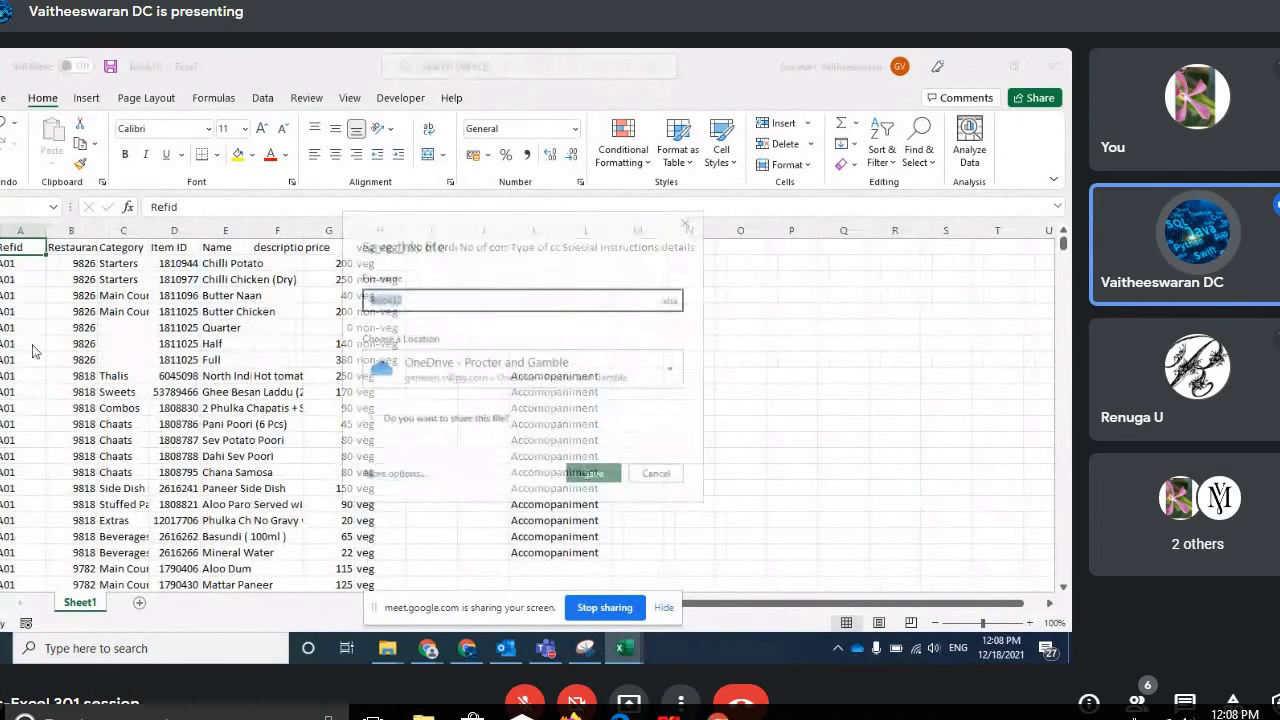
click(670, 368)
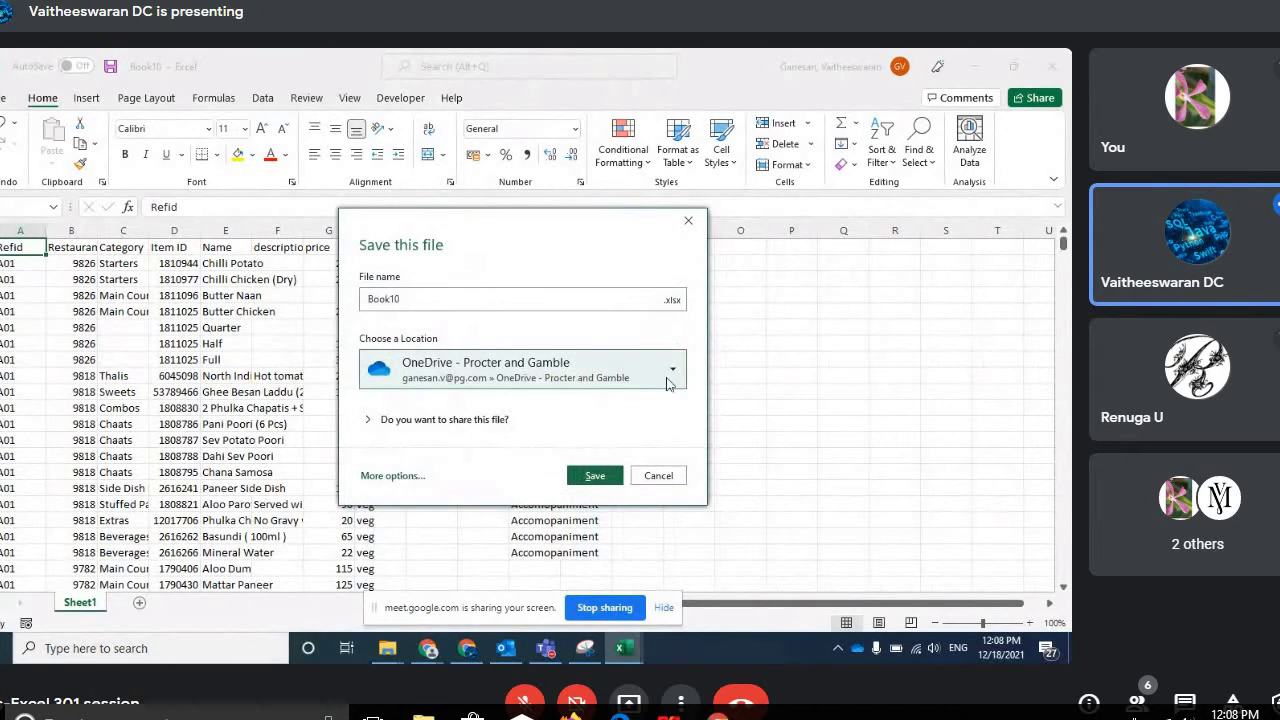
scroll(428, 528, down, 2)
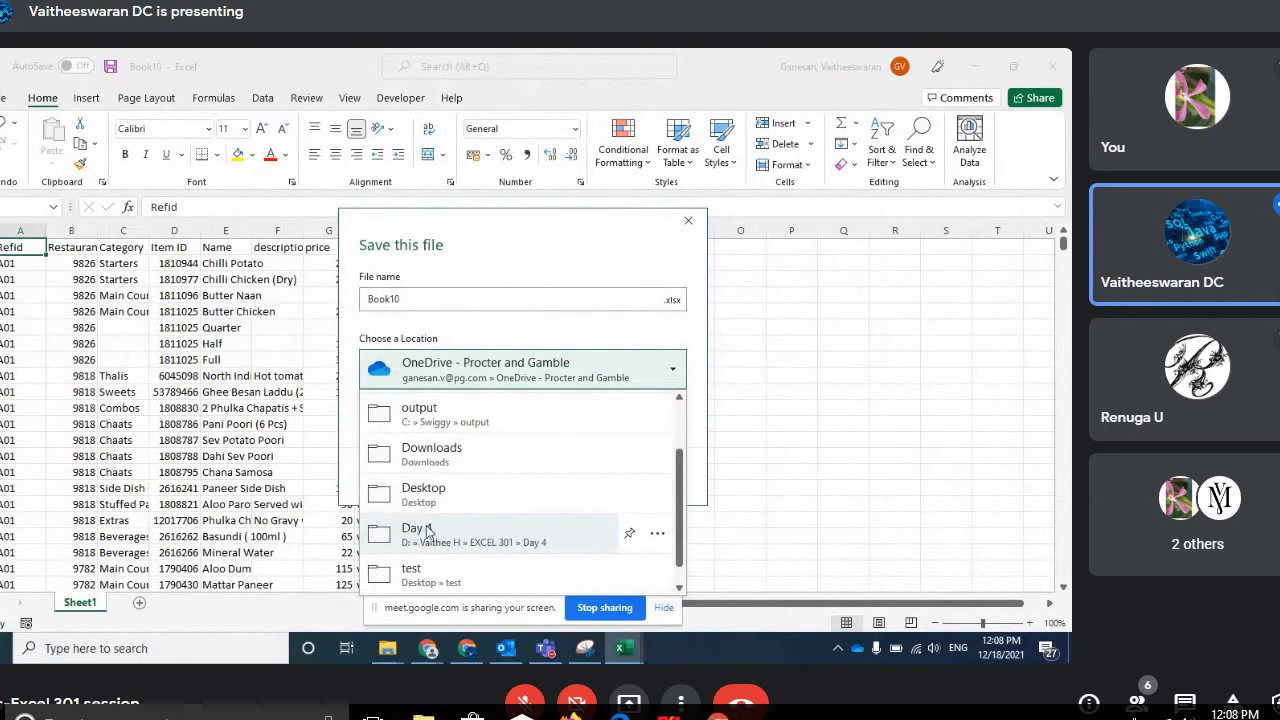
click(426, 500)
double_click(414, 297)
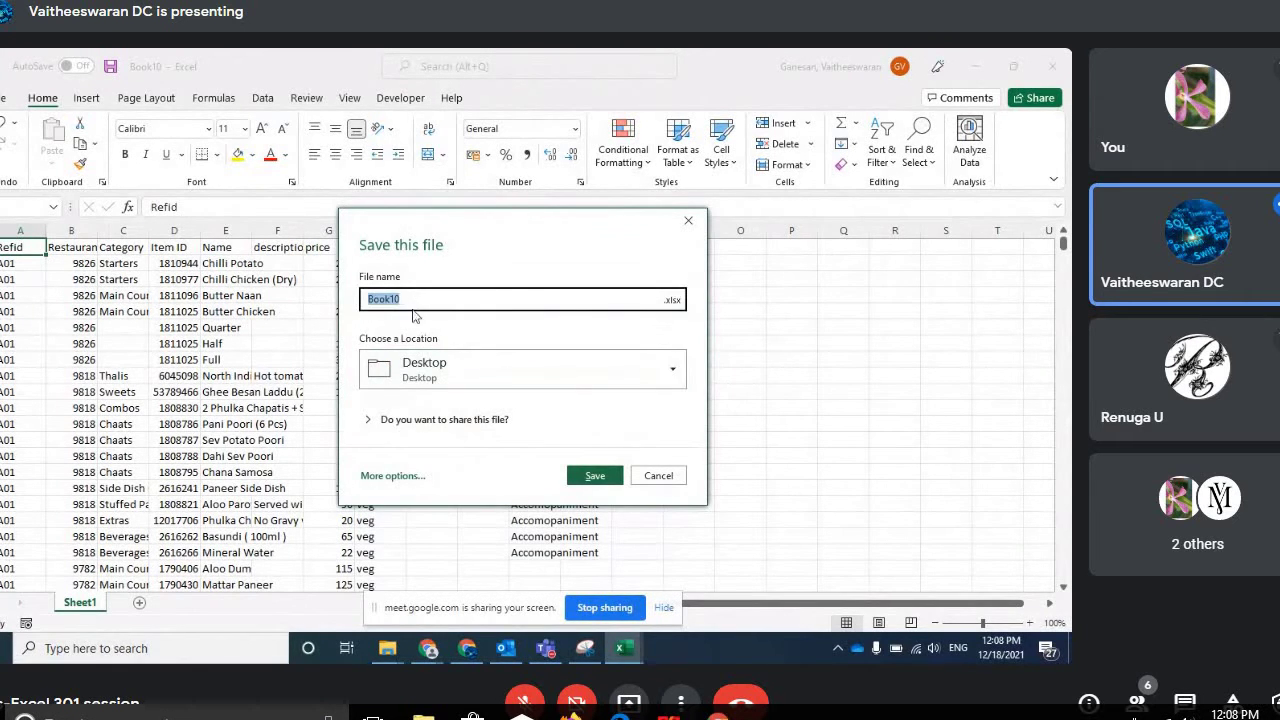
text(te)
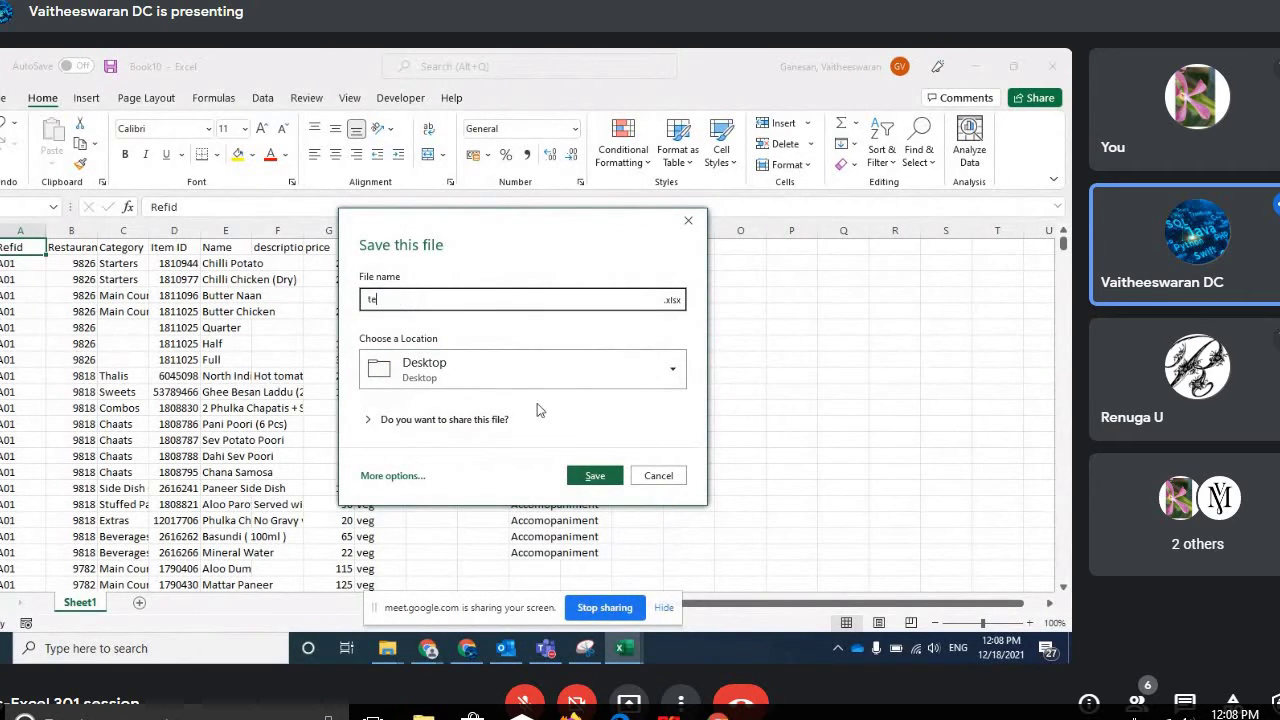
text(st)
click(594, 475)
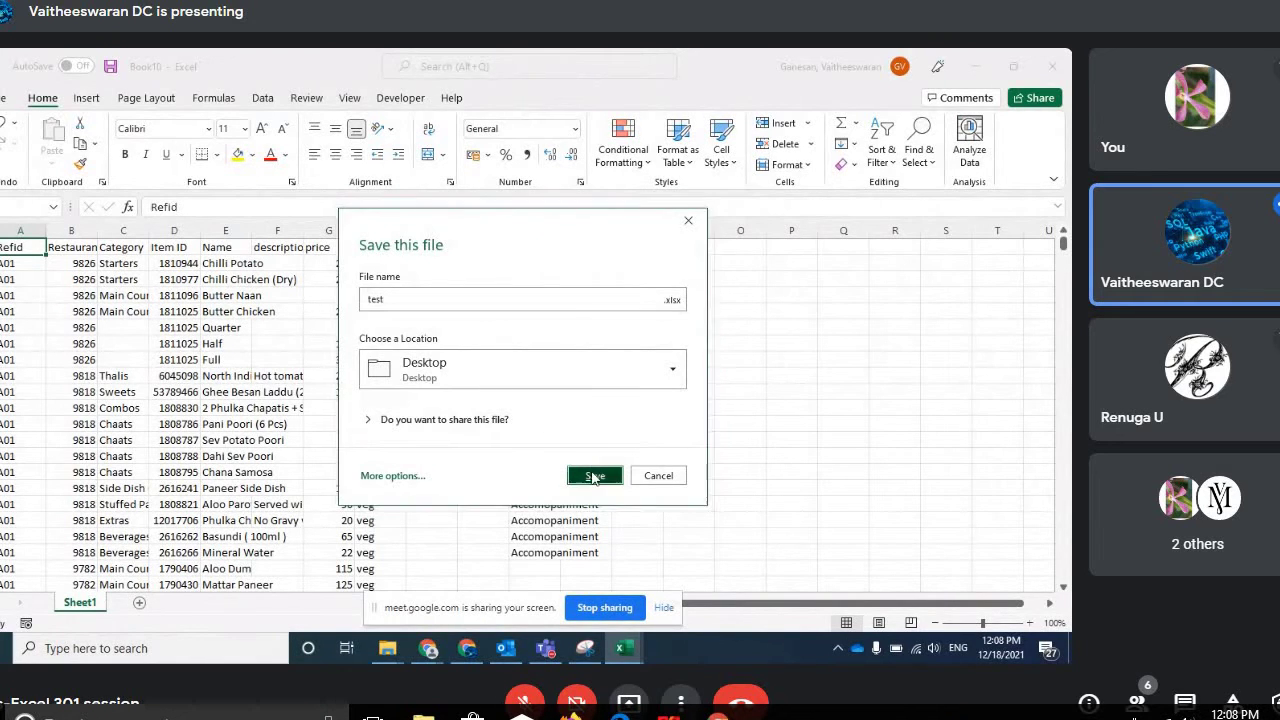
Step: Select columns A to M and search 'subt' to find the Subtotals command
click(71, 264)
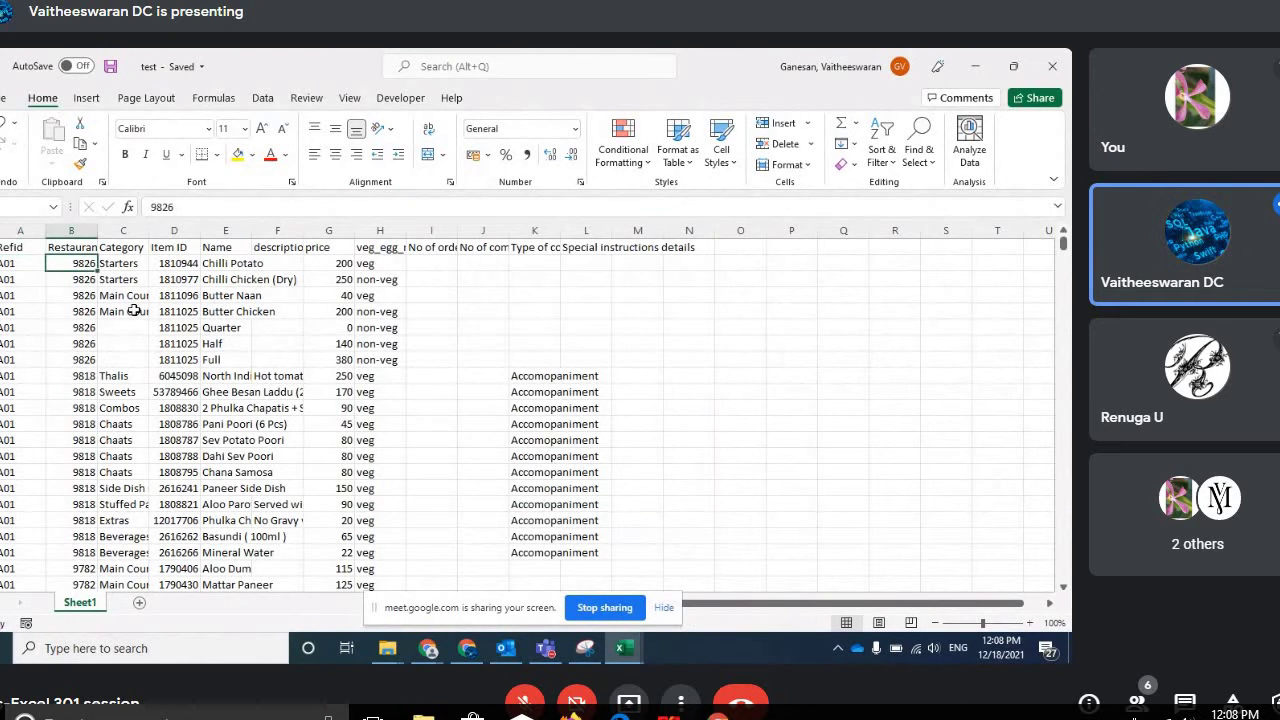
click(174, 295)
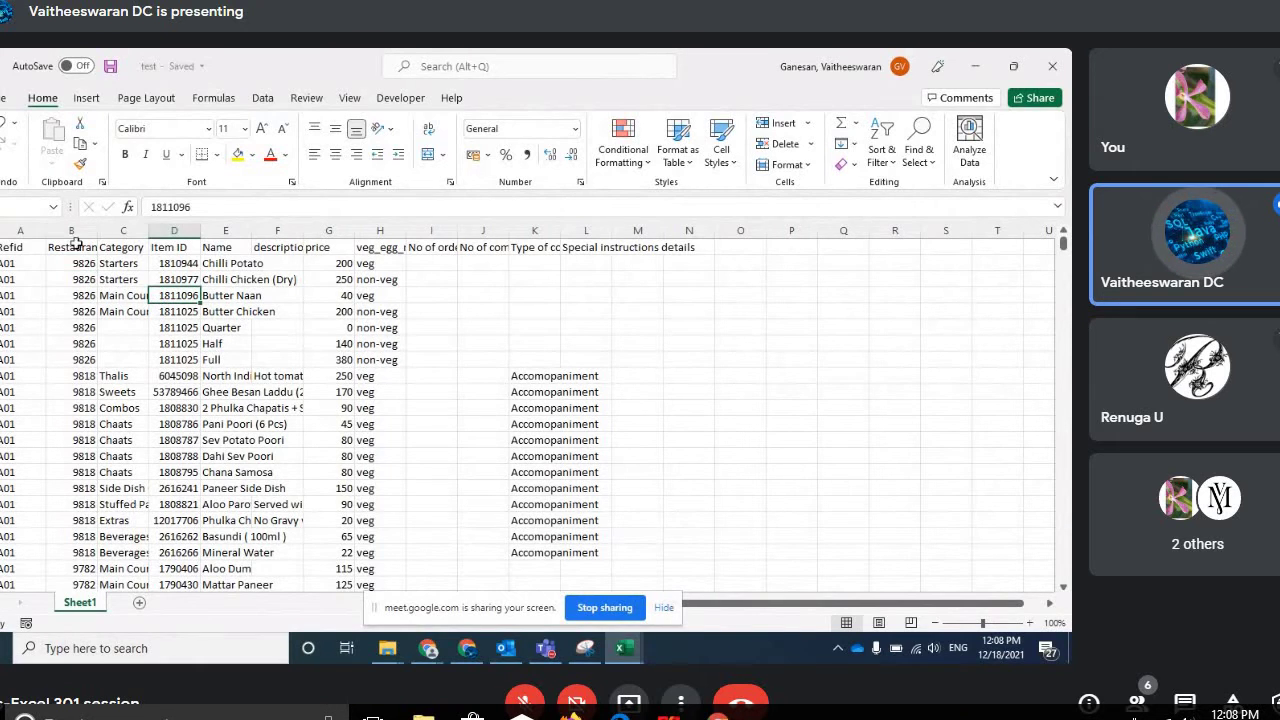
drag(22, 230, 651, 271)
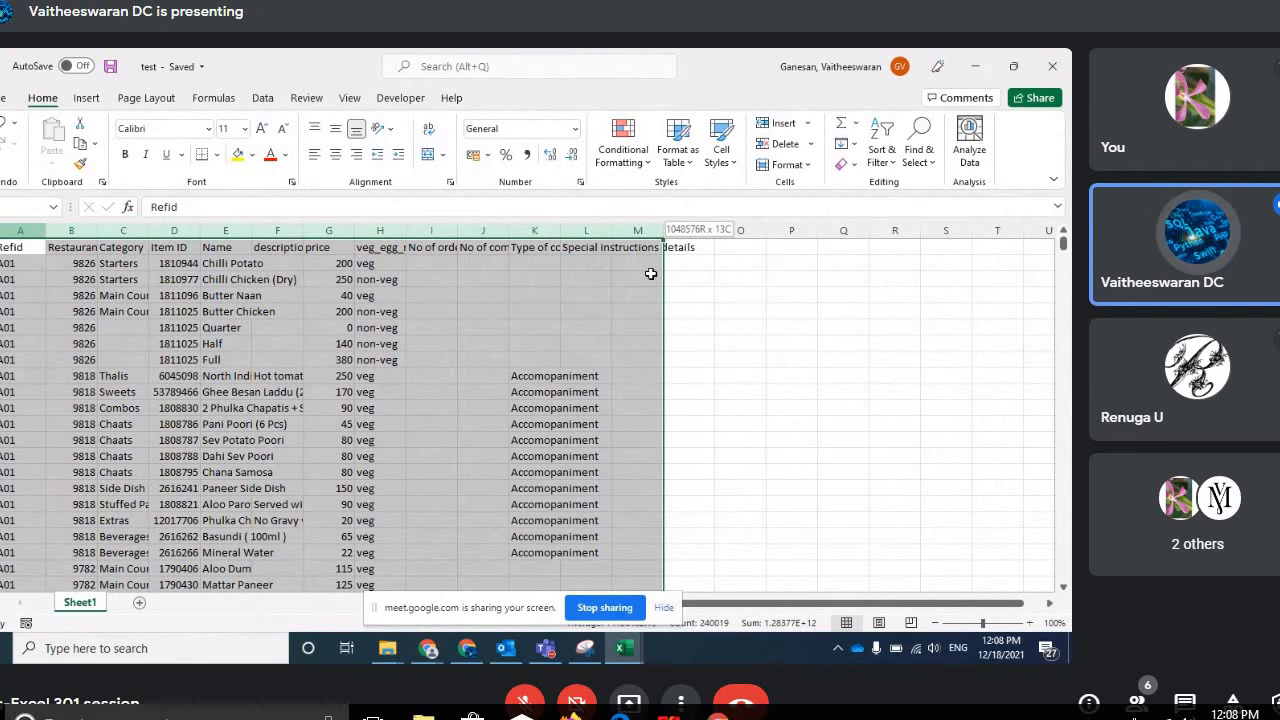
click(71, 263)
drag(20, 230, 689, 240)
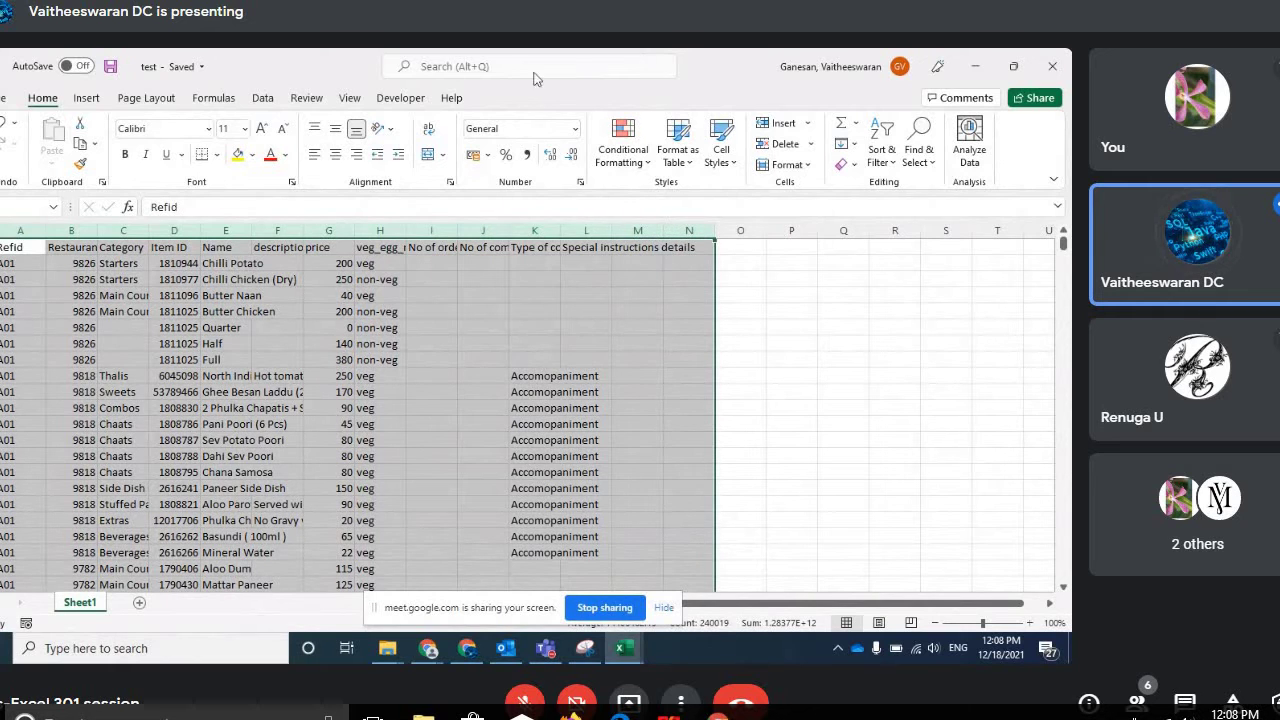
text(s)
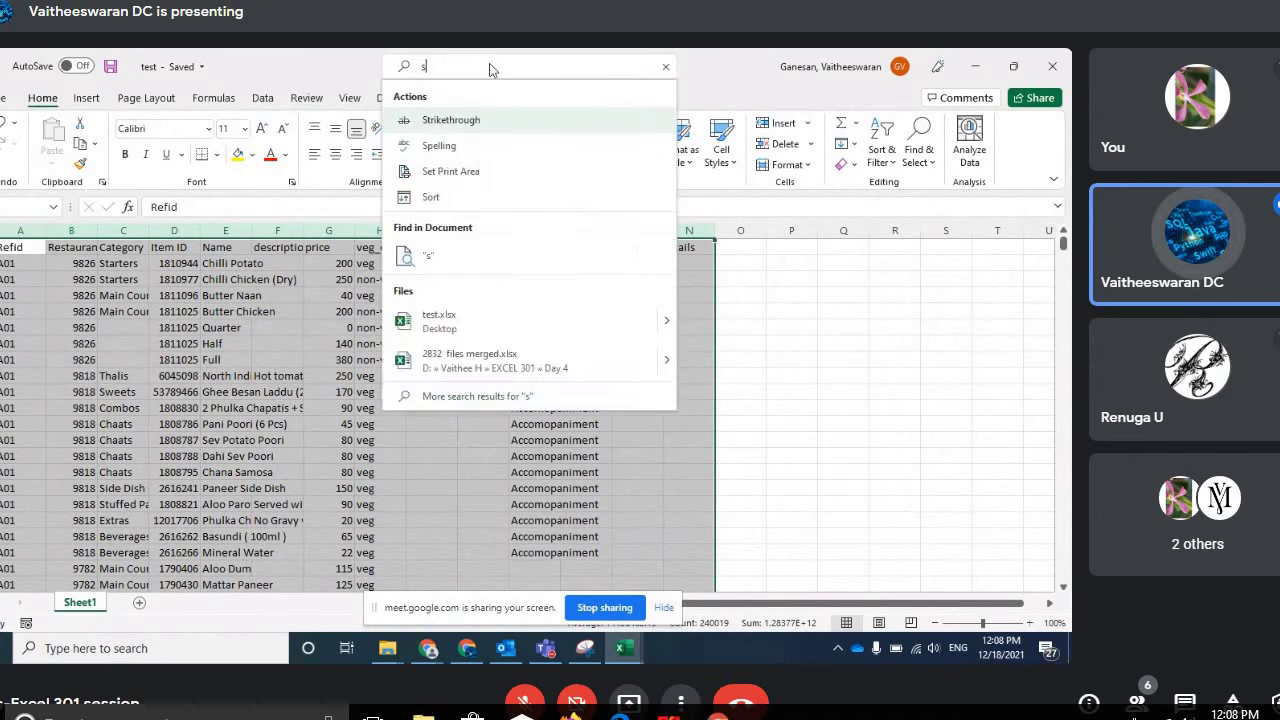
text(ubt)
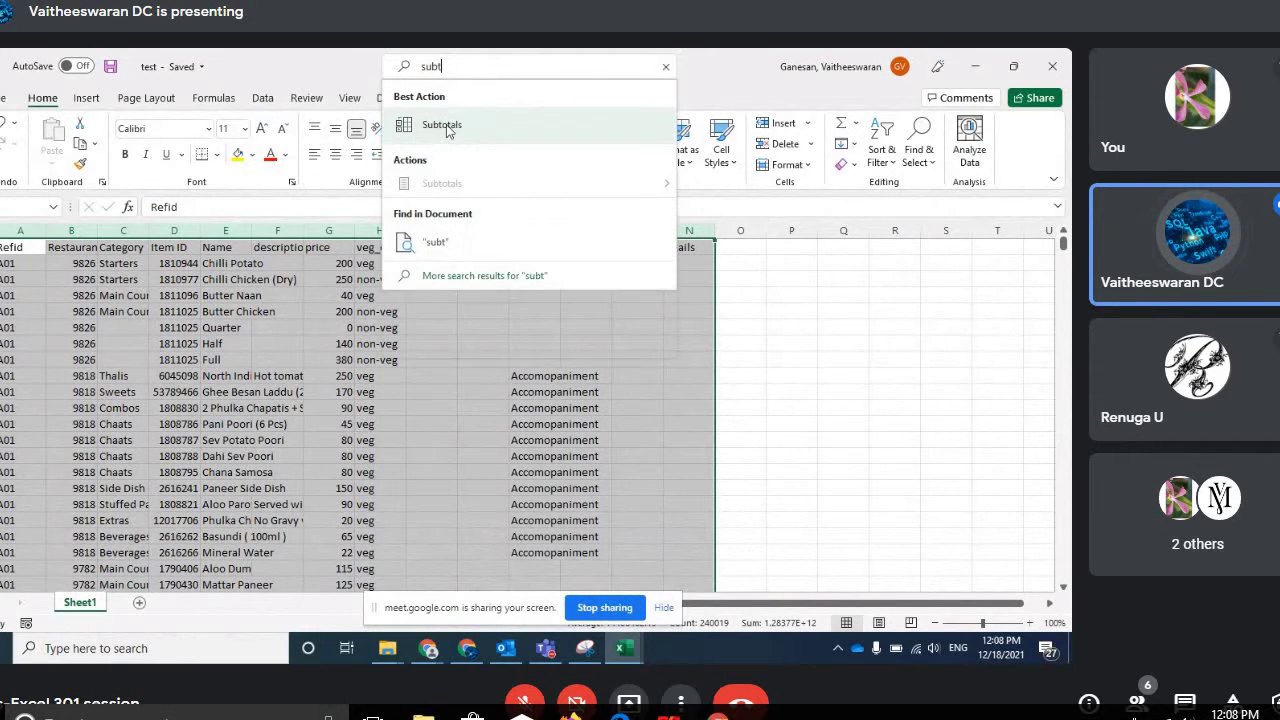
Step: Apply Count subtotals at each Refid change on Refid and Special instructions details
click(437, 125)
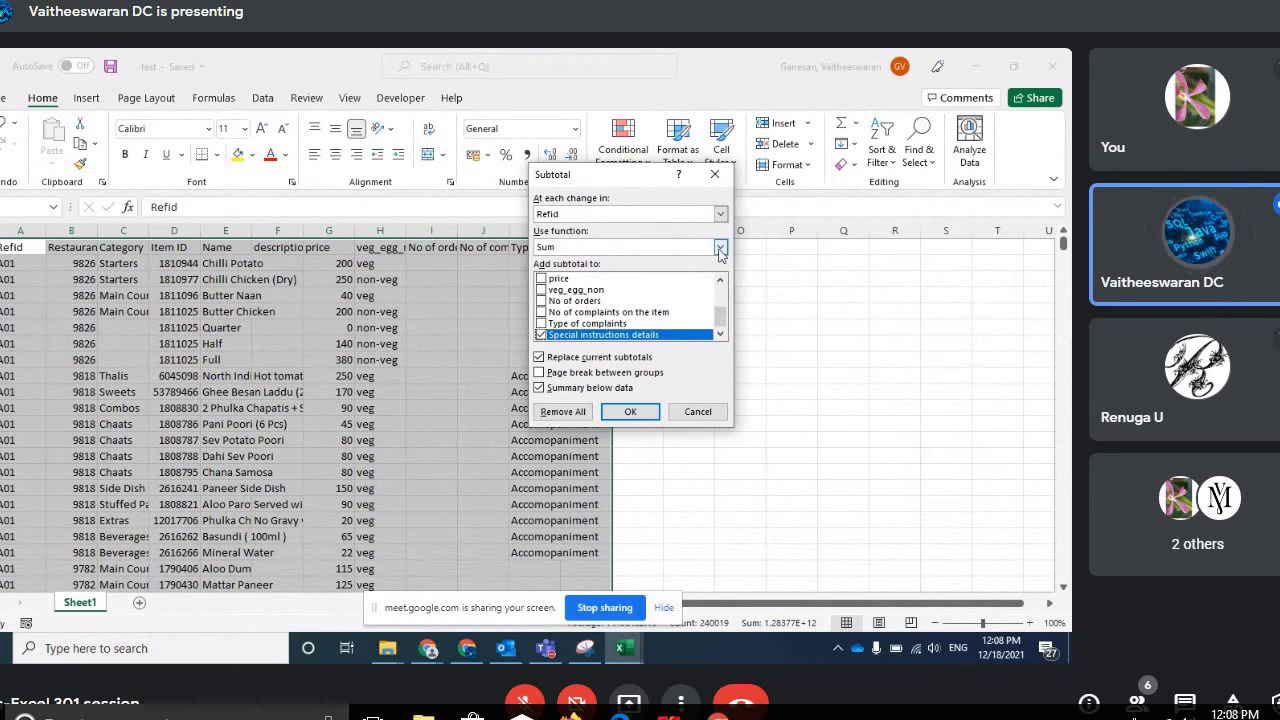
click(719, 248)
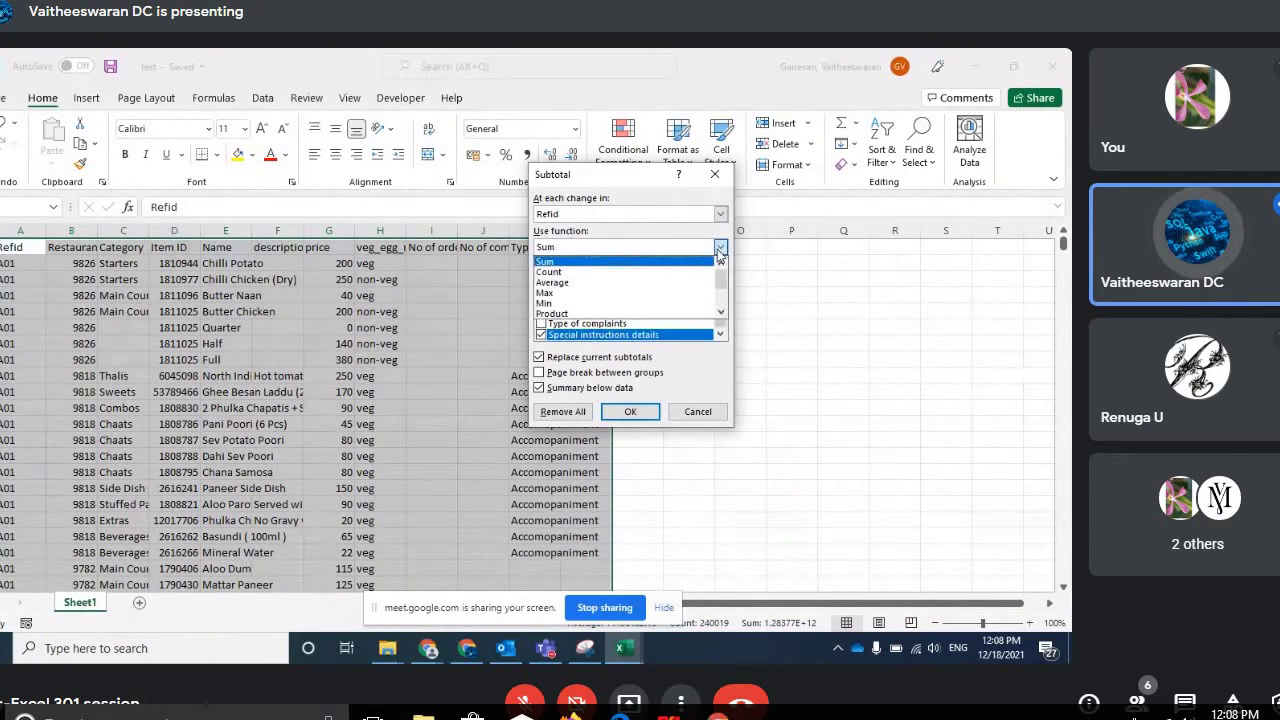
click(572, 273)
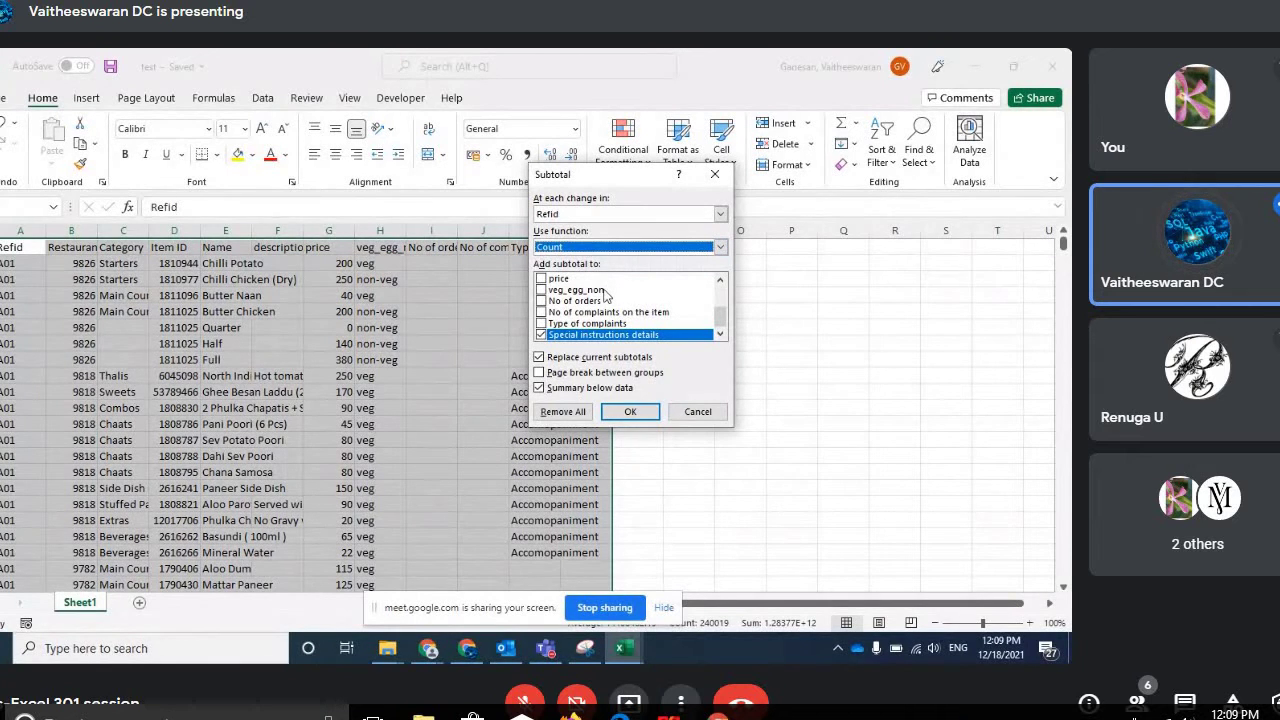
drag(726, 319, 722, 287)
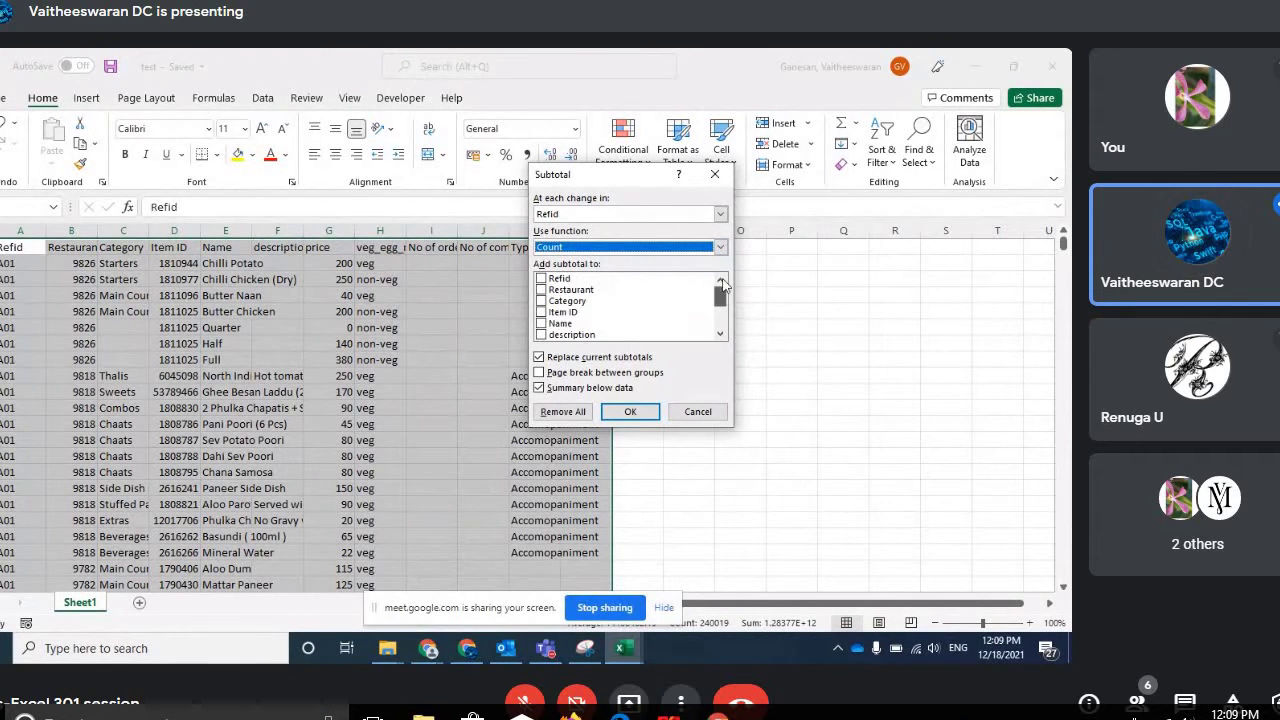
click(553, 281)
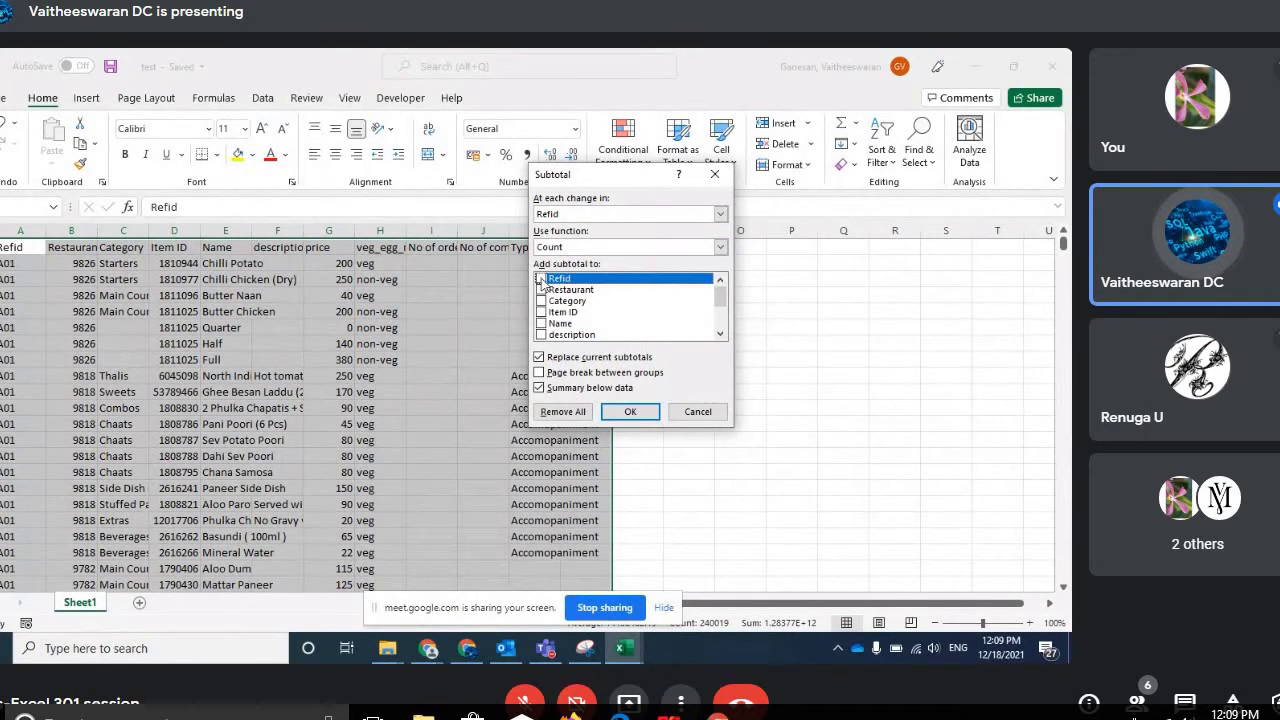
scroll(591, 297, down, 1)
scroll(595, 300, down, 1)
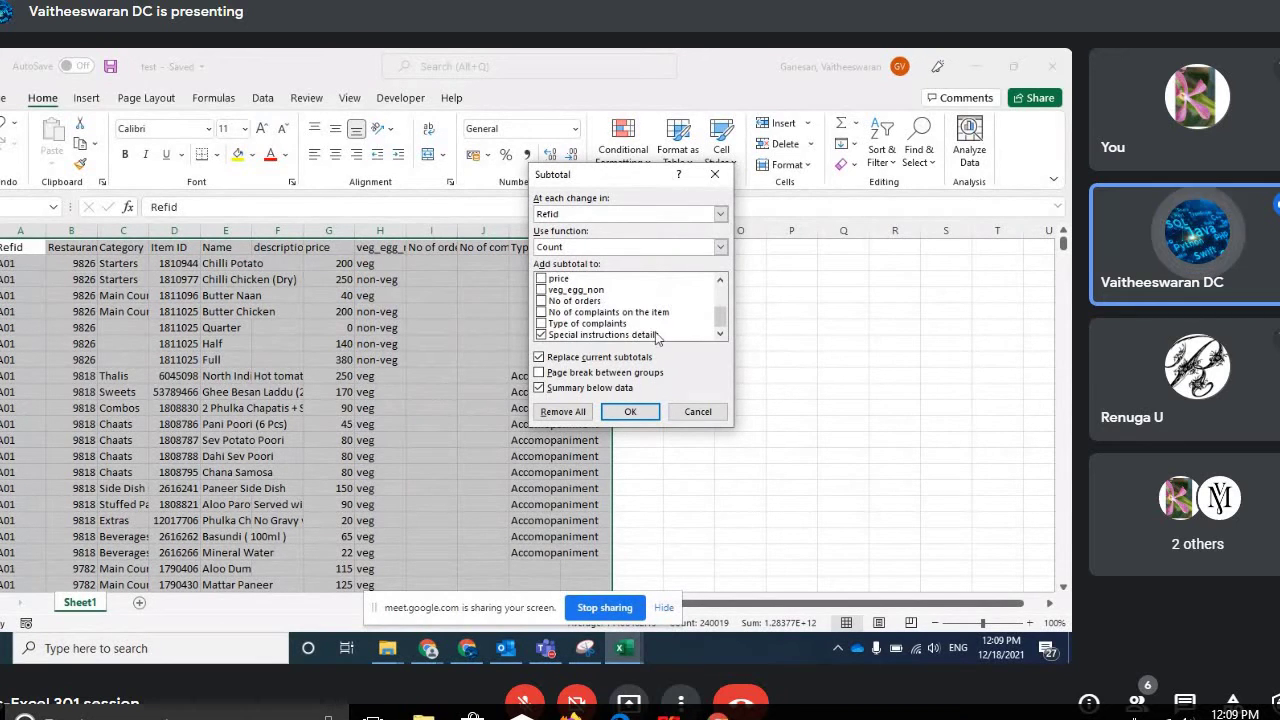
click(603, 335)
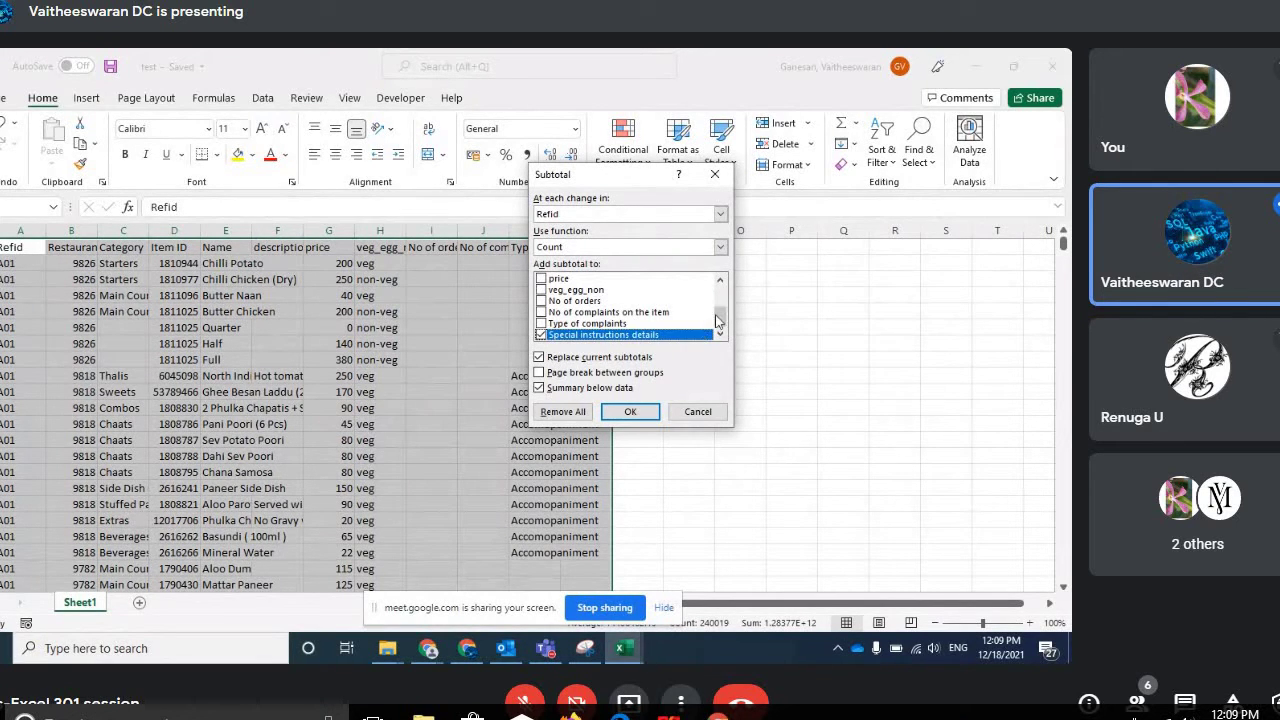
mouse_move(717, 320)
mouse_down()
mouse_move(723, 279)
mouse_move(723, 333)
mouse_up()
click(645, 413)
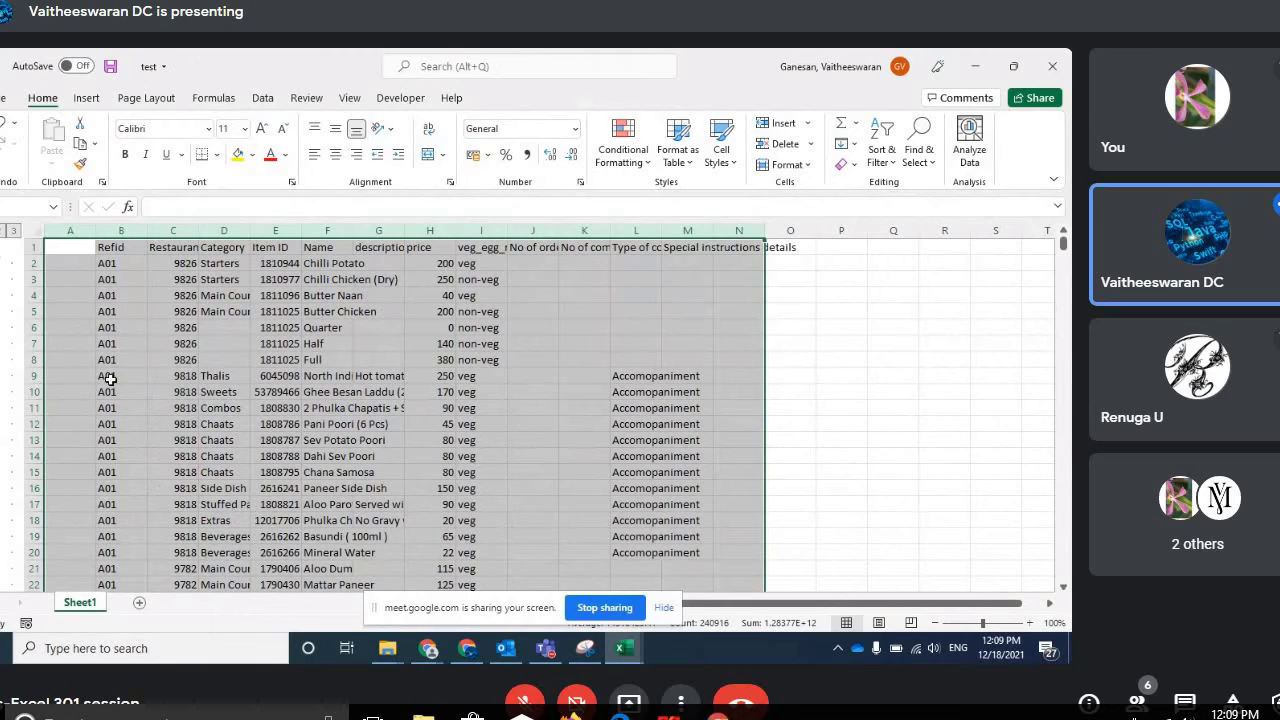
Step: Scroll the subtotalled sheet to check the A01 and A02 Count rows show 100
click(98, 372)
scroll(98, 372, down, 6)
scroll(98, 372, down, 8)
scroll(98, 372, down, 10)
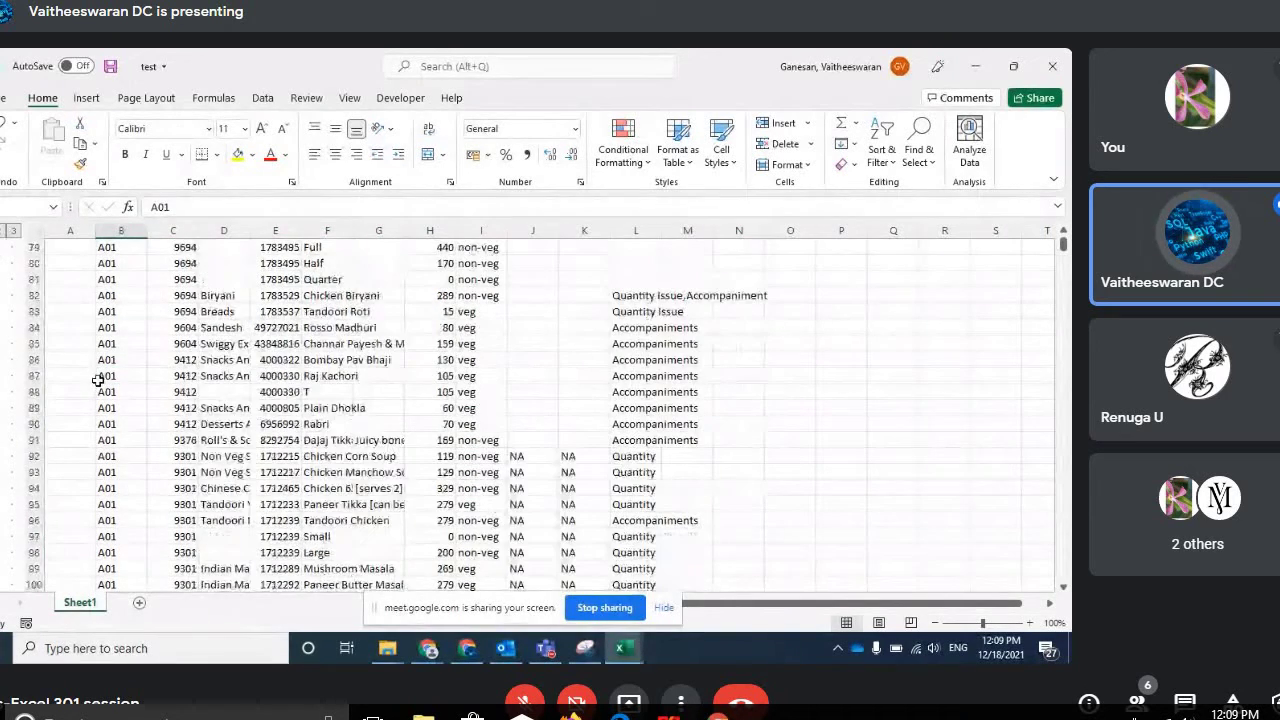
scroll(100, 383, down, 9)
scroll(100, 383, down, 6)
scroll(100, 375, up, 6)
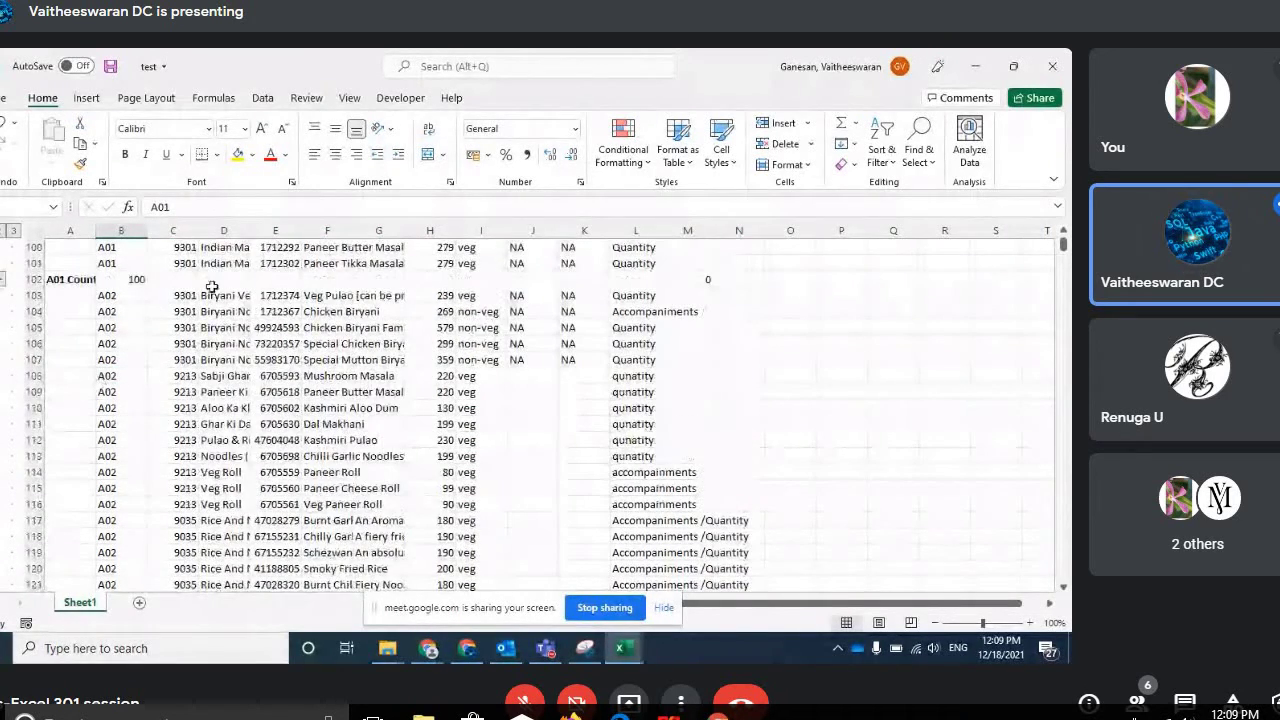
scroll(144, 301, down, 9)
scroll(144, 301, down, 12)
scroll(142, 304, down, 12)
click(124, 310)
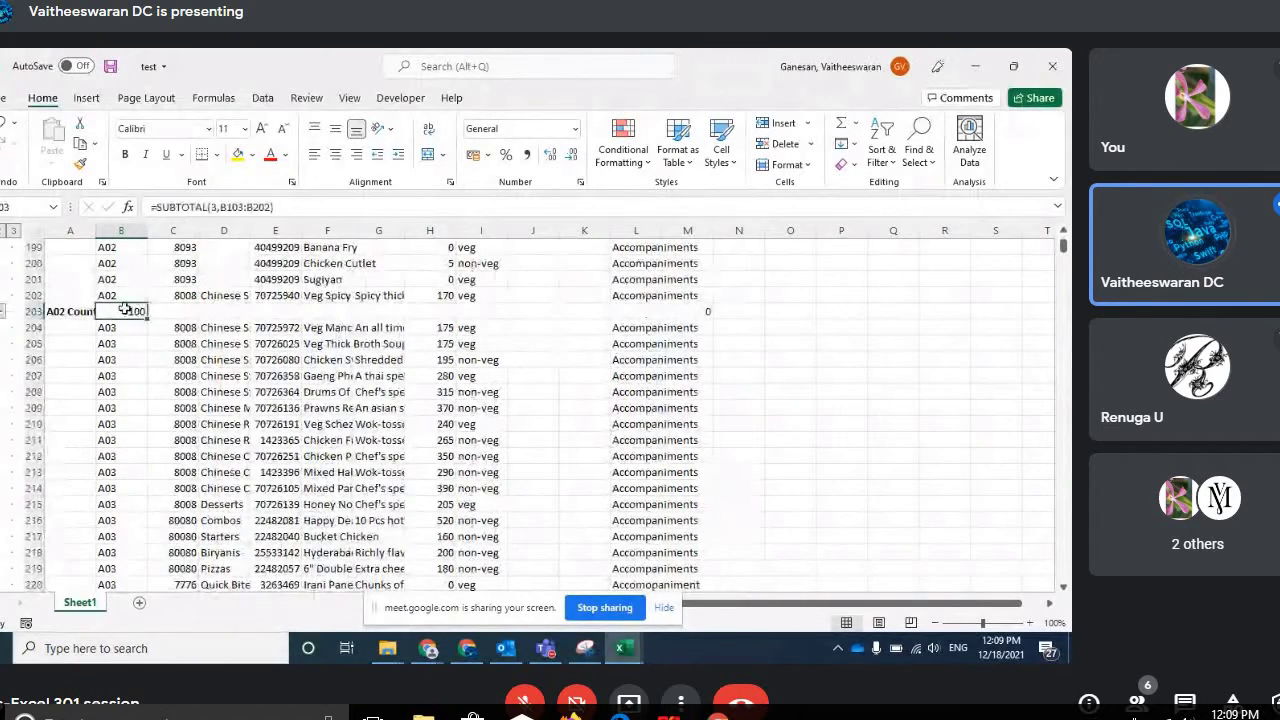
Step: Select columns A through N of the subtotalled table
key(ctrl+Up)
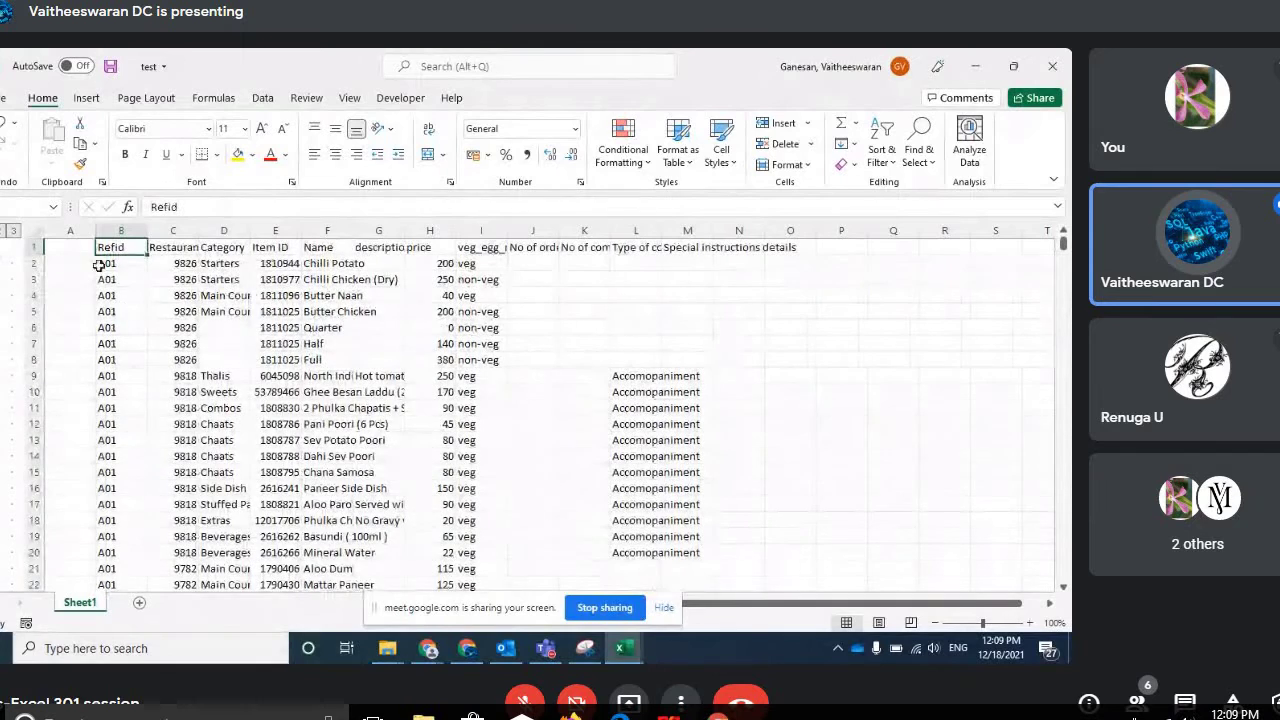
drag(70, 230, 636, 231)
click(147, 243)
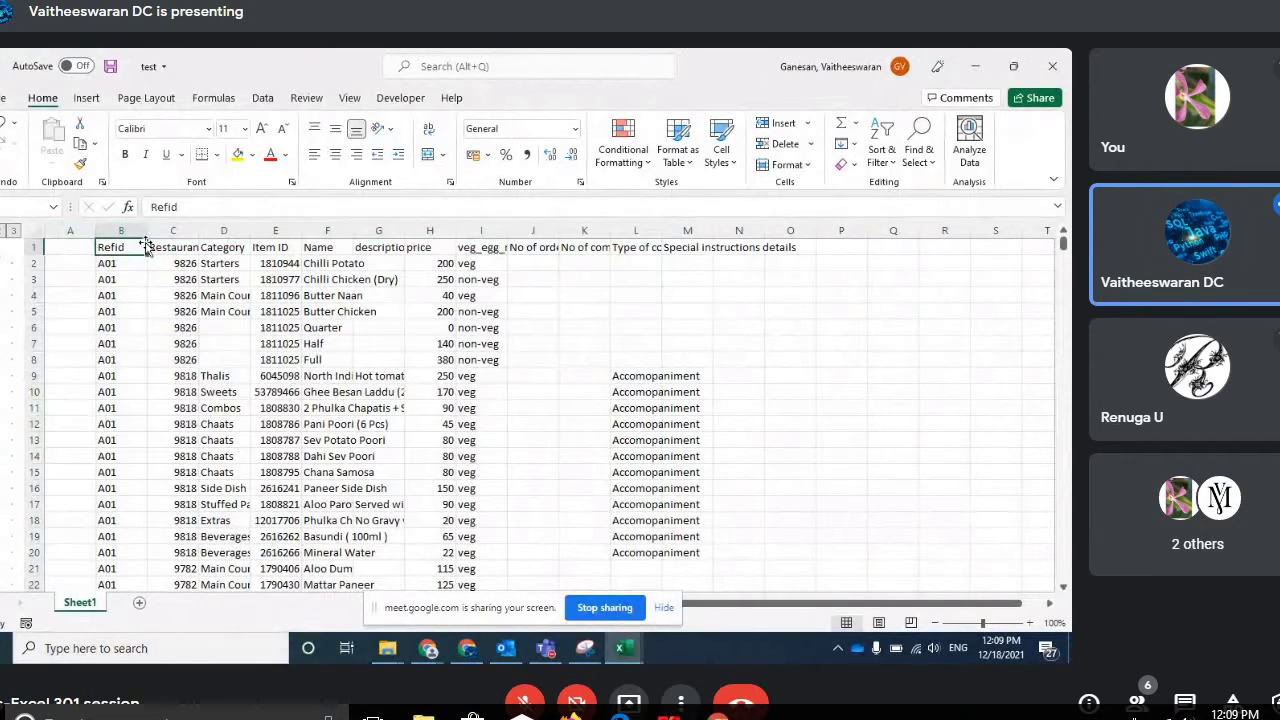
click(123, 232)
drag(70, 231, 765, 237)
Step: Copy columns A–N into A1 of a new Sheet2 and add AutoFilter to row 1
key(ctrl+c)
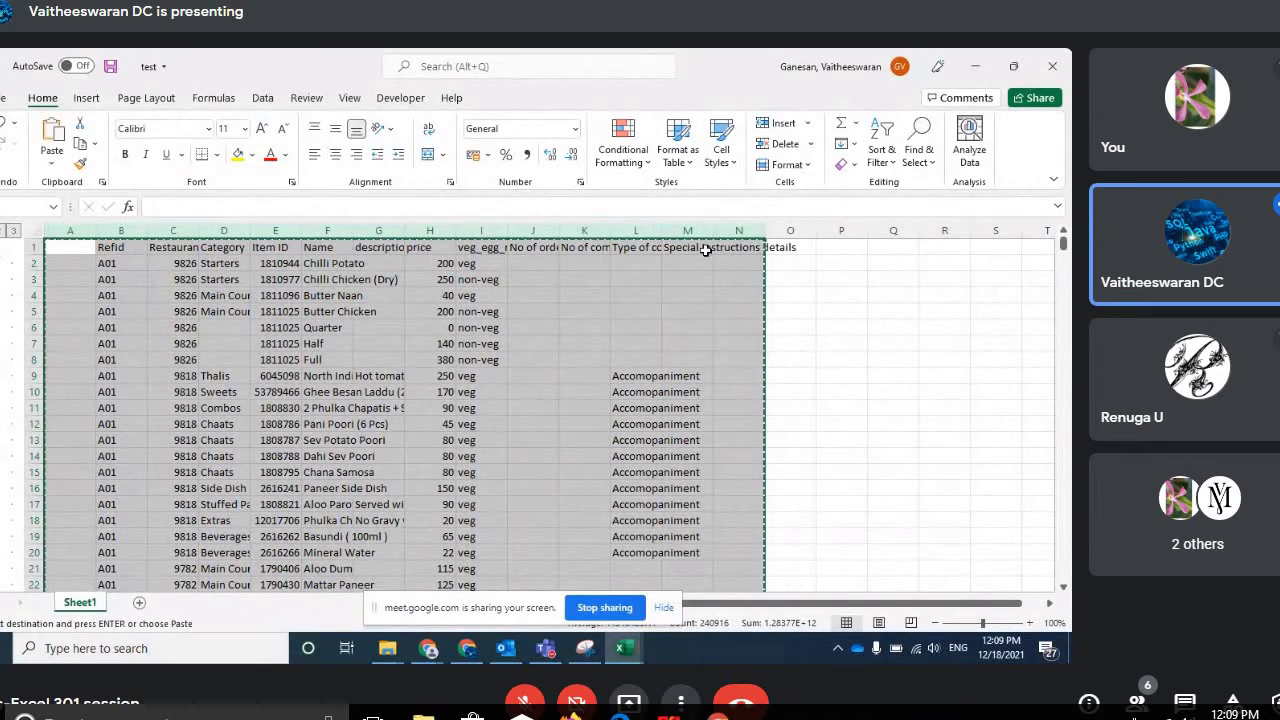
click(140, 603)
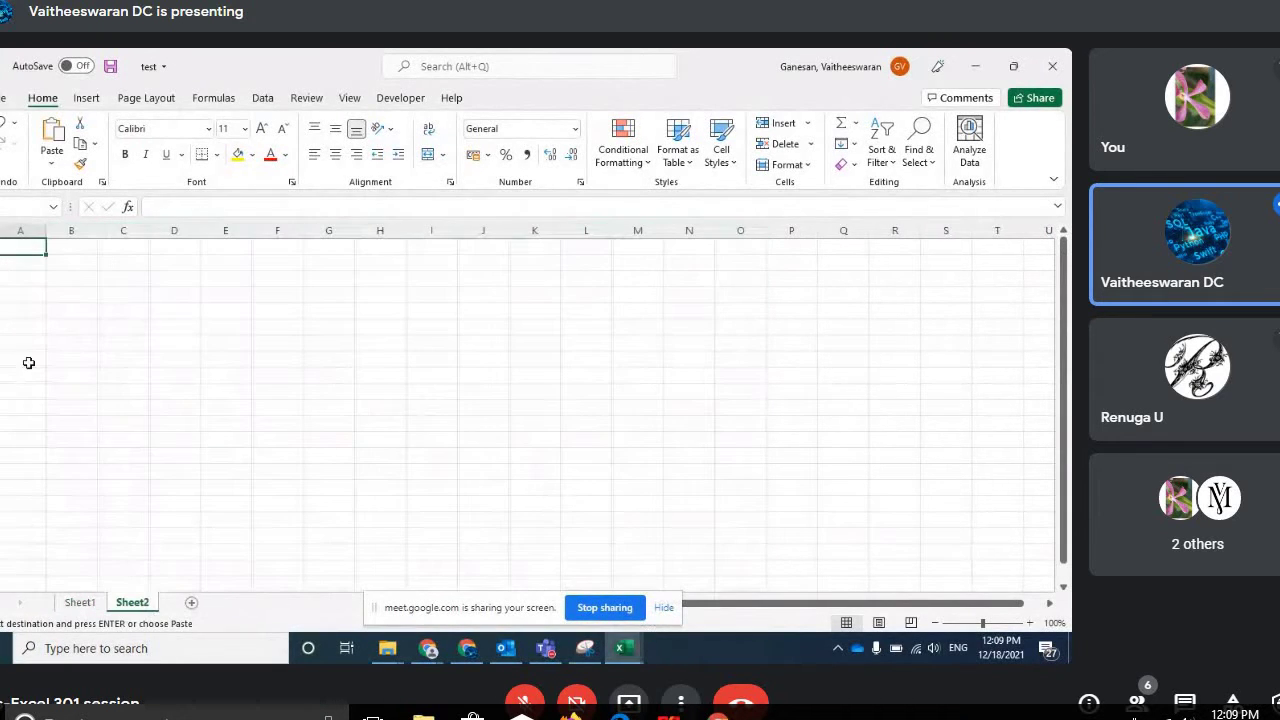
right_click(18, 247)
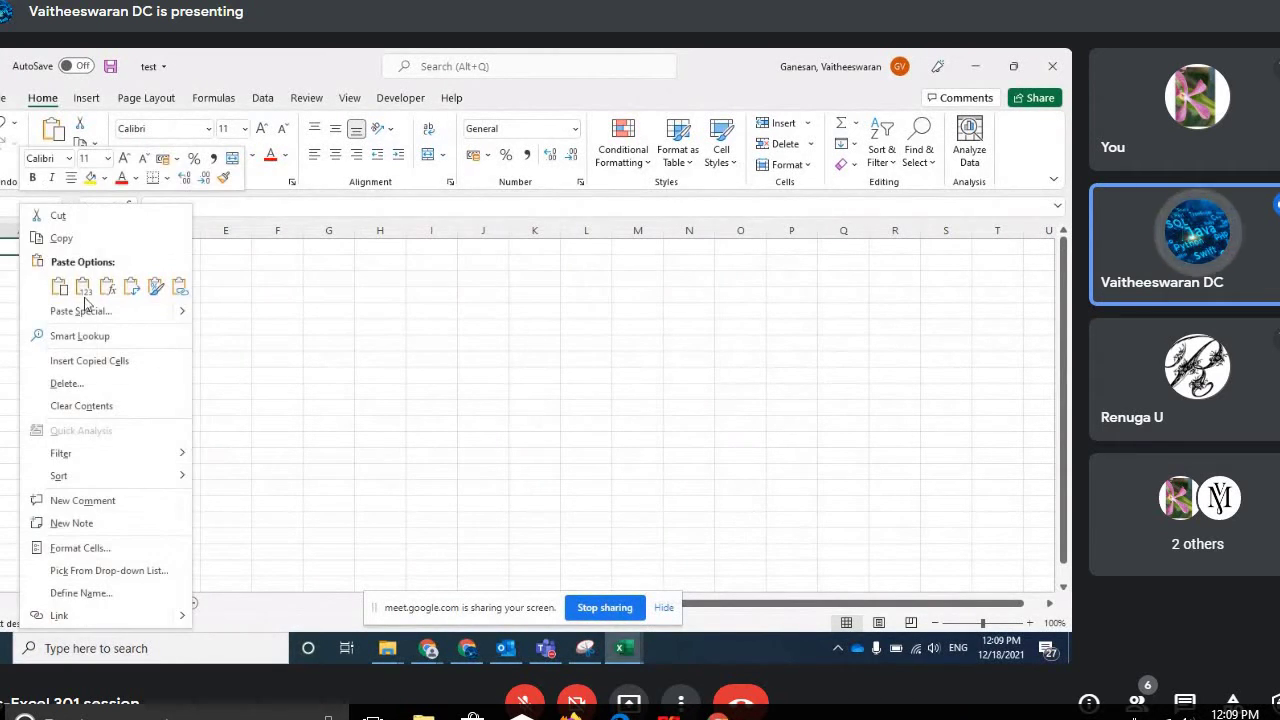
click(73, 286)
click(2, 247)
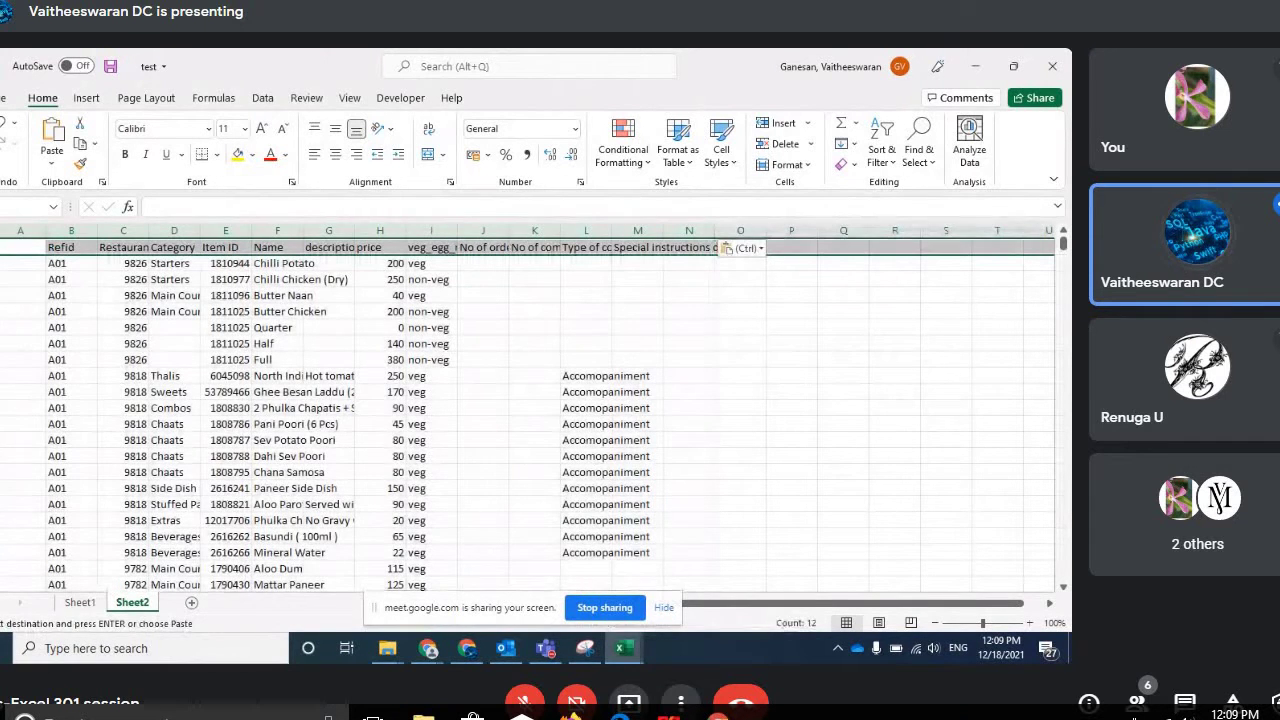
key(ctrl+shift+l)
Step: Filter column A to exclude (Blanks) so only the subtotal Count rows show
click(66, 295)
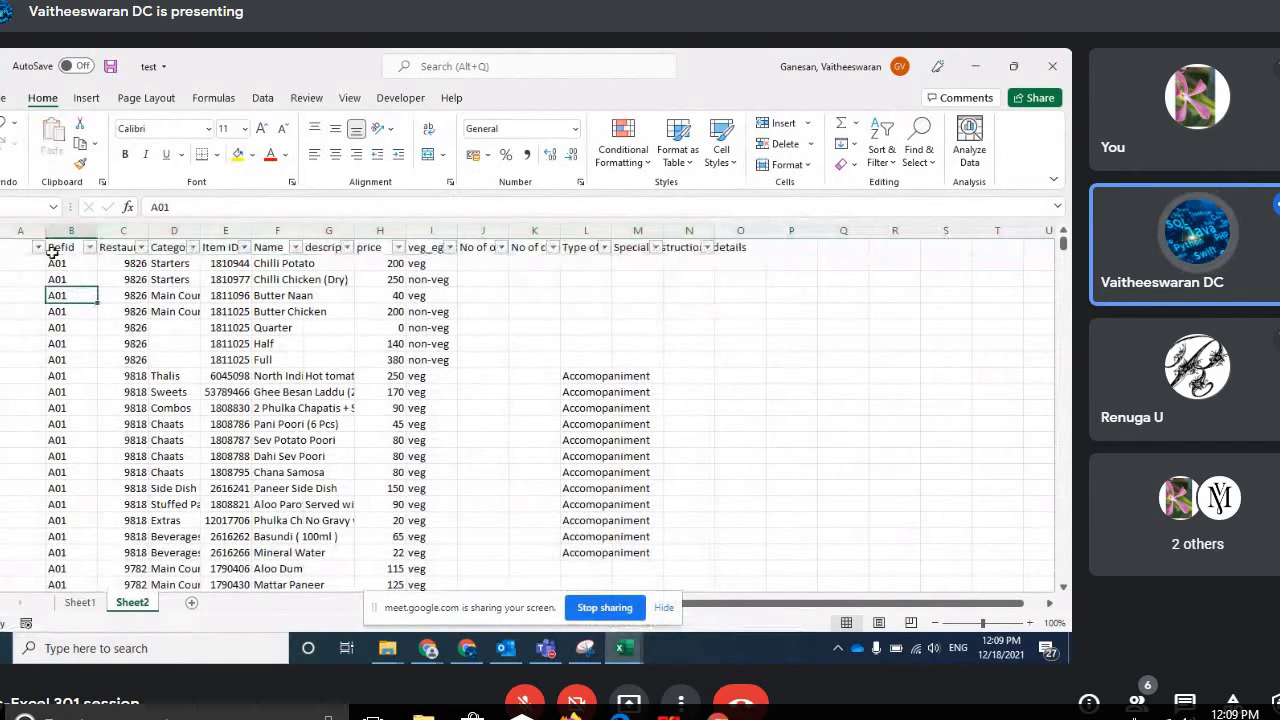
click(38, 247)
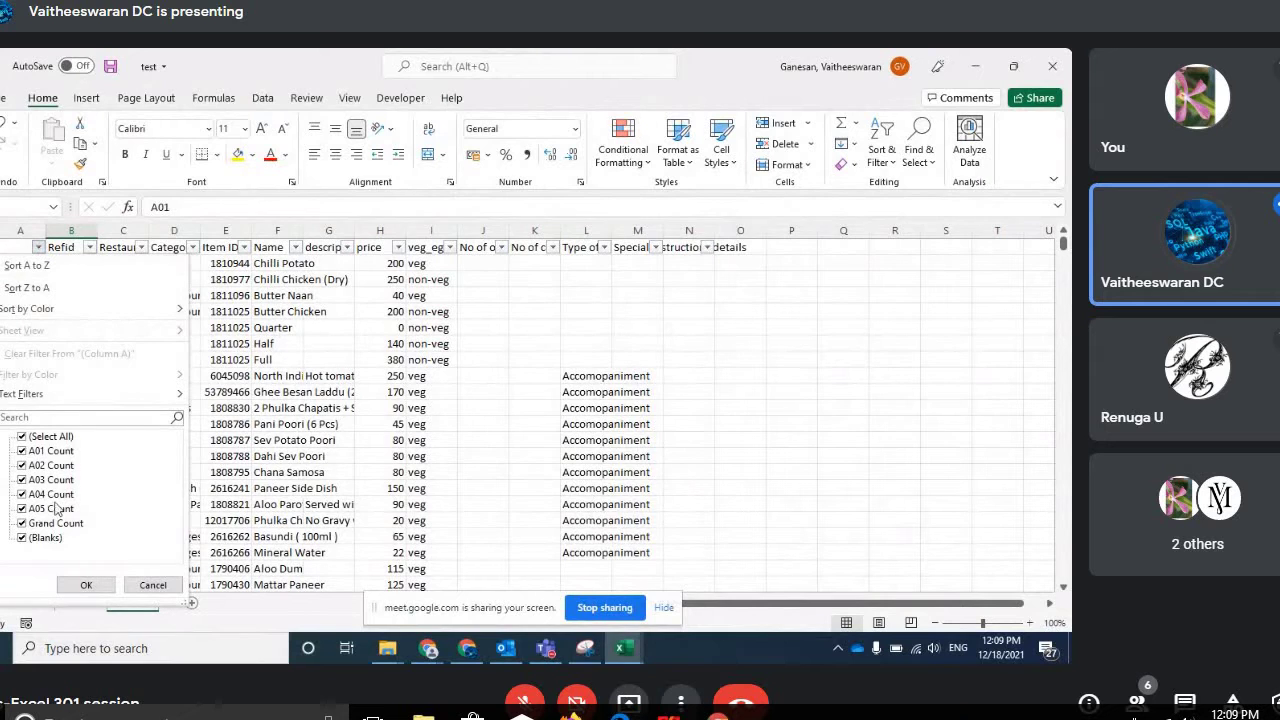
click(38, 538)
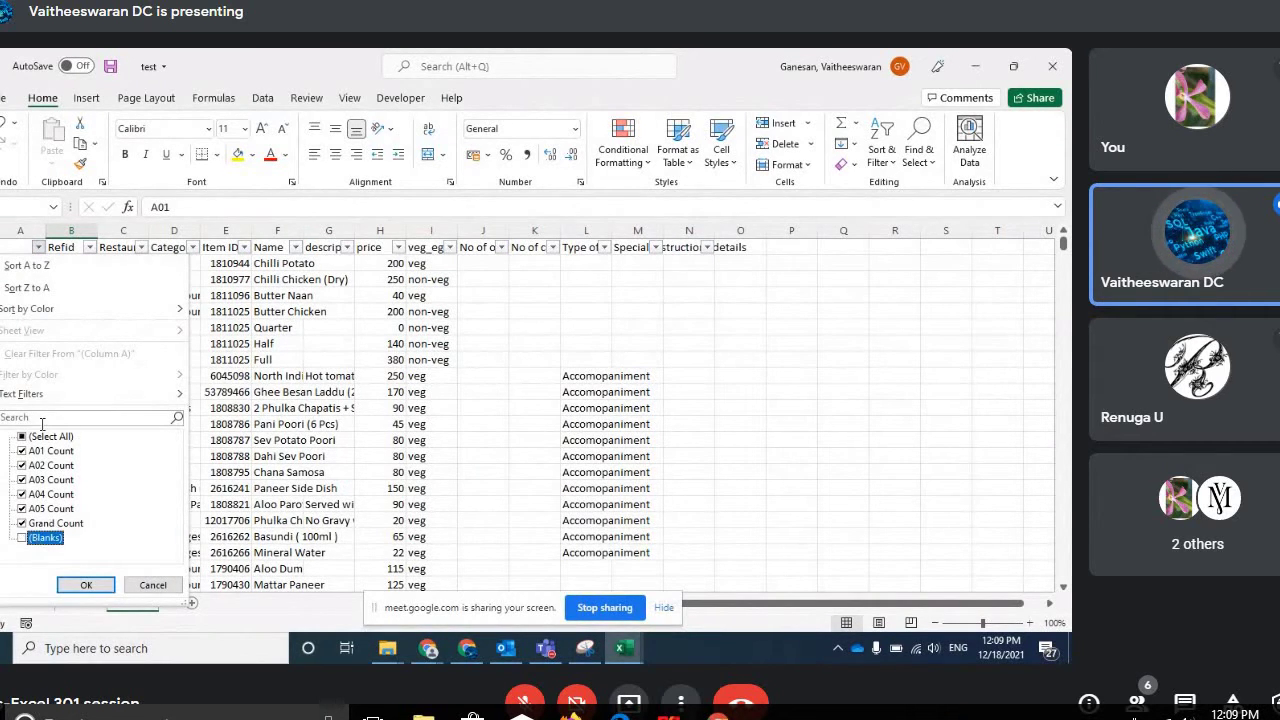
click(82, 585)
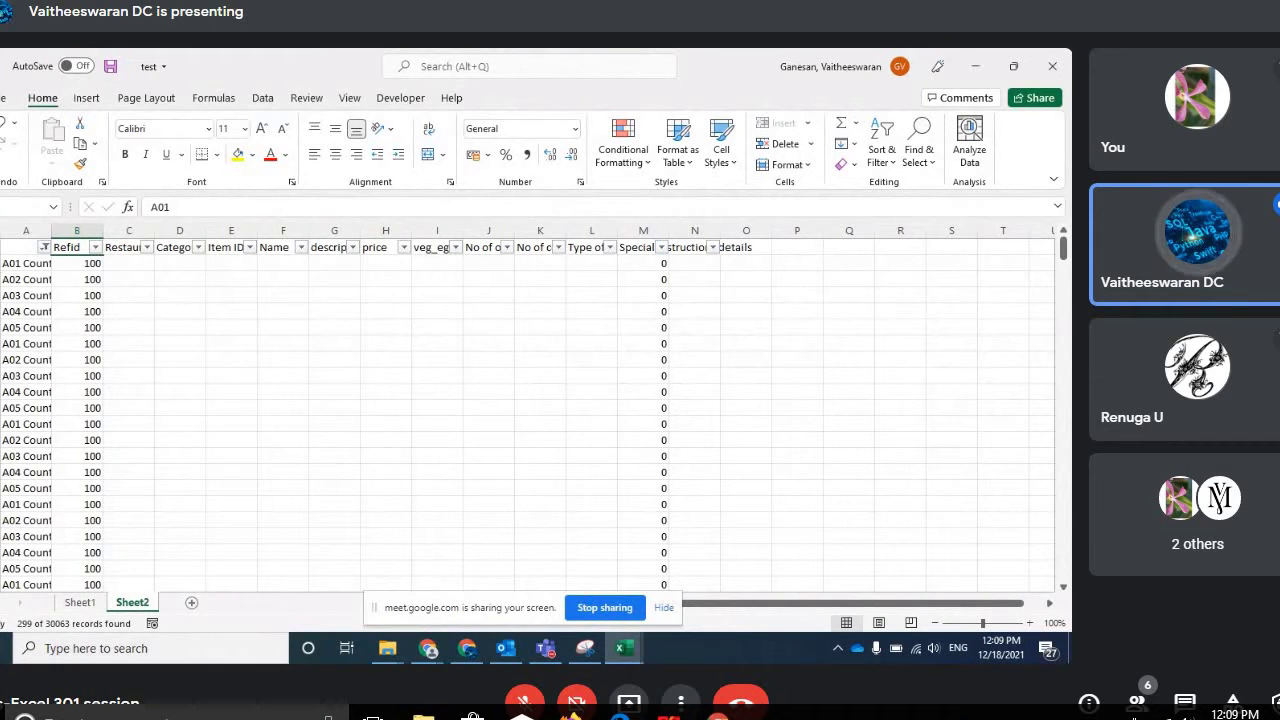
Step: Delete all the visible Count rows, including the grand total, from Sheet2
click(2, 263)
key(ctrl+shift+End)
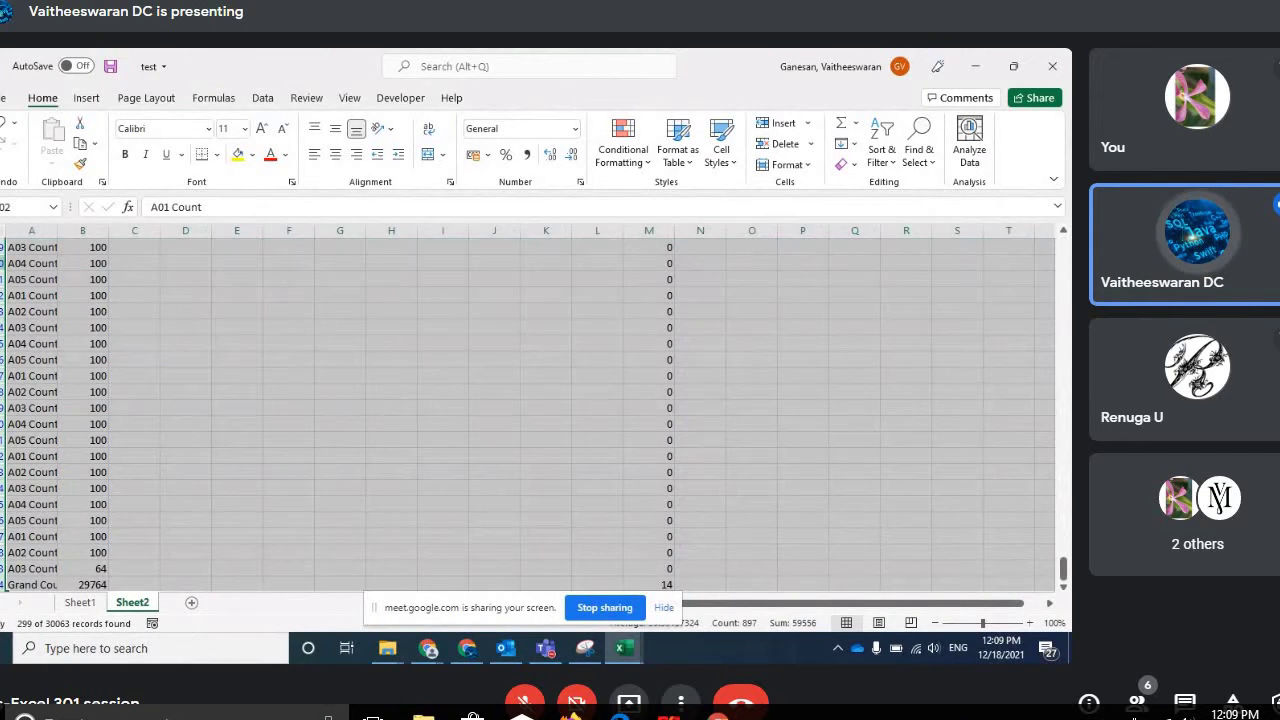
key(ctrl+minus)
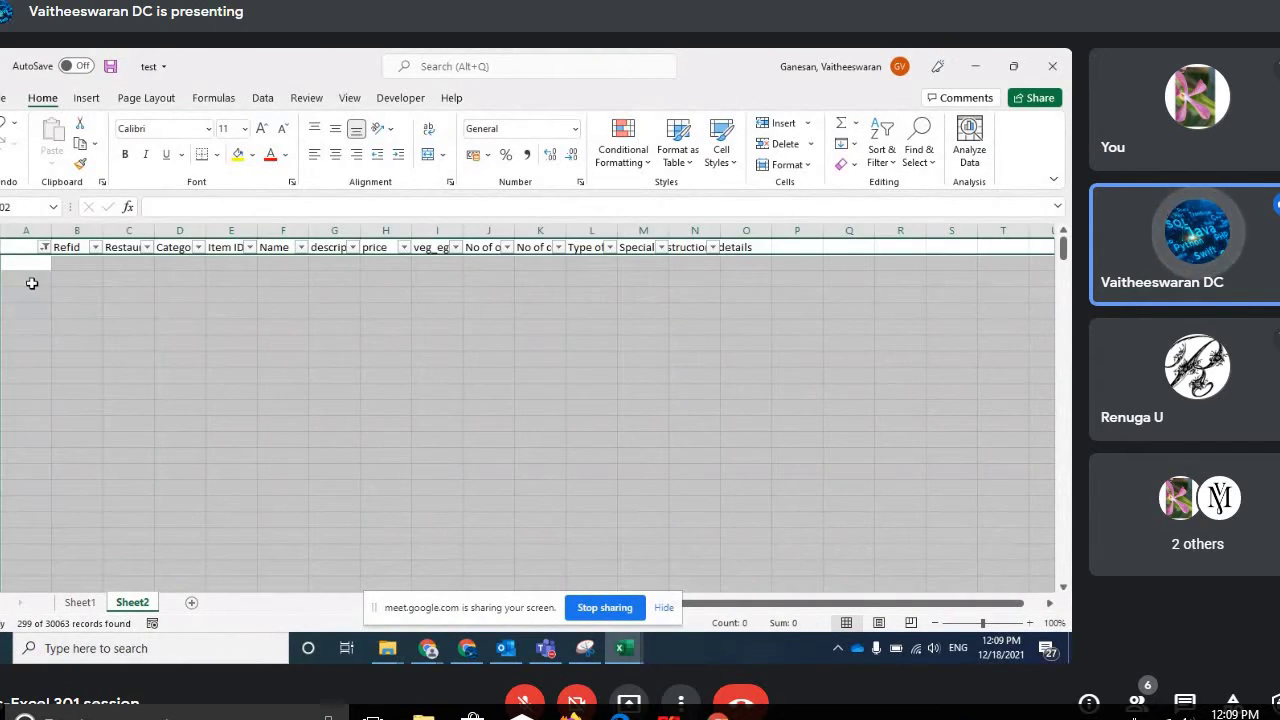
click(32, 283)
click(44, 247)
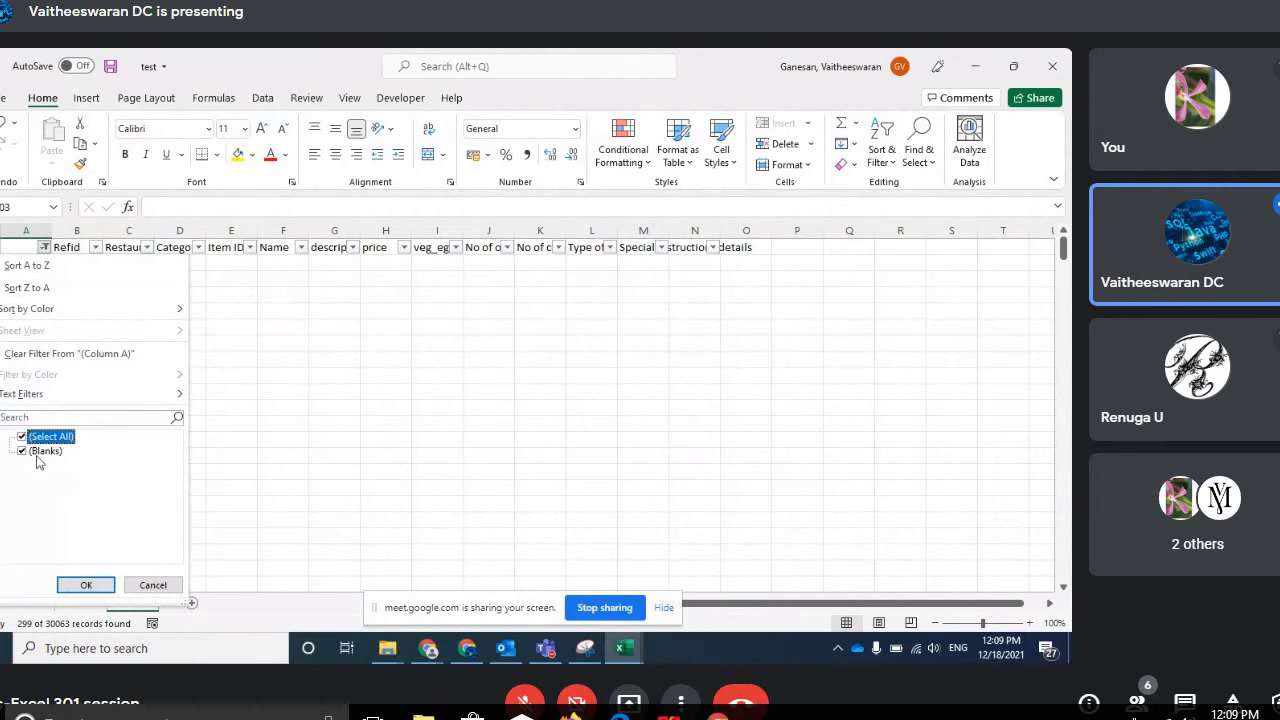
Step: Clear the column A filter to show every row again and save the workbook
click(86, 585)
click(57, 313)
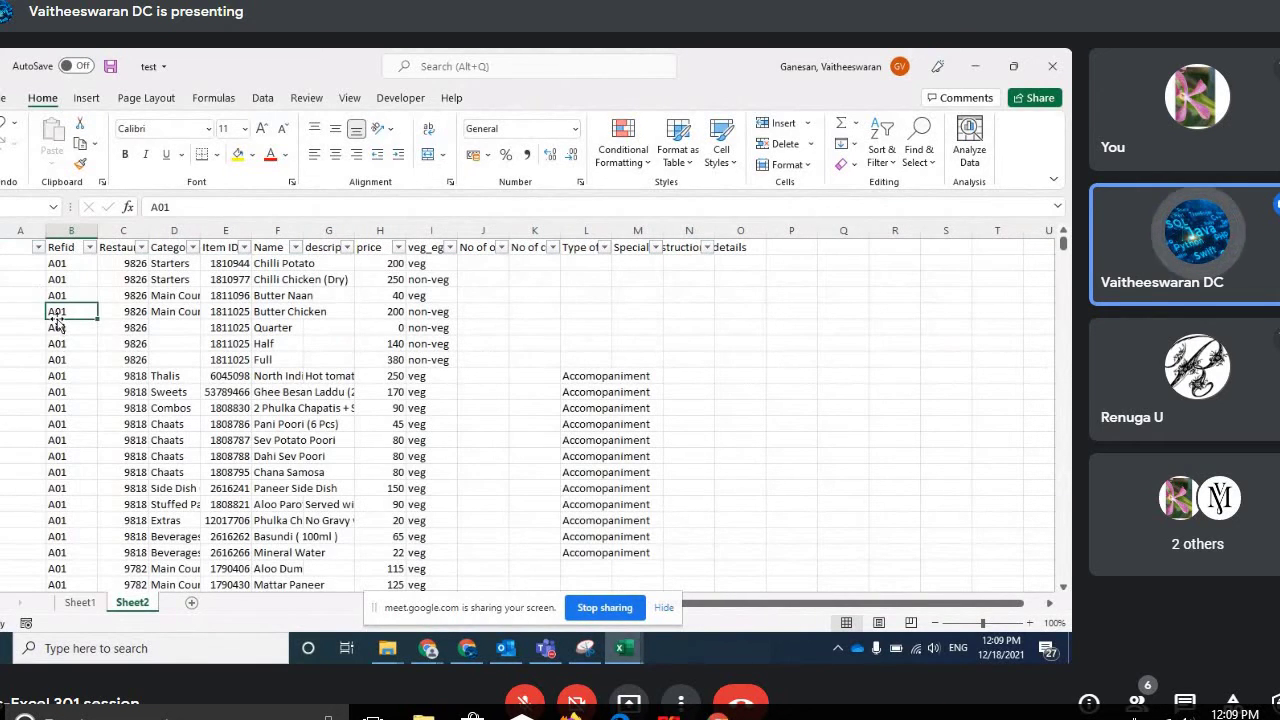
key(ctrl+s)
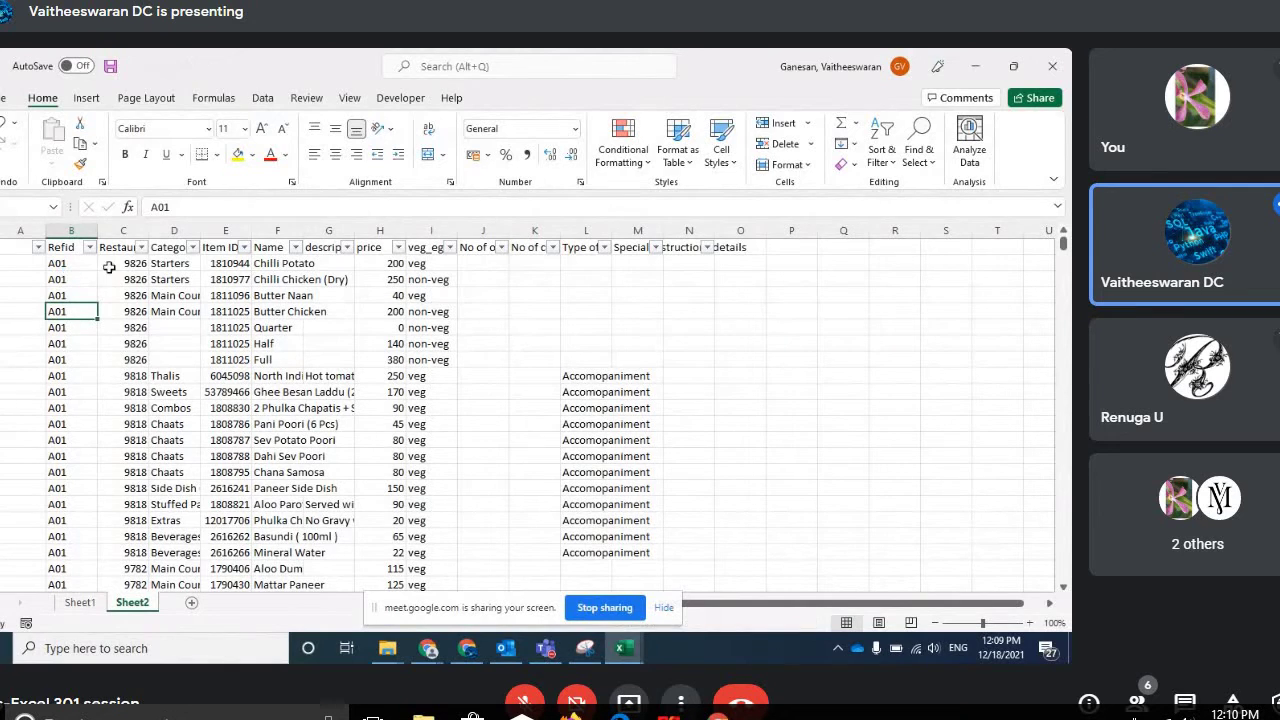
Step: Delete the empty column A so Refid starts in column A
click(110, 264)
key(ctrl+Down)
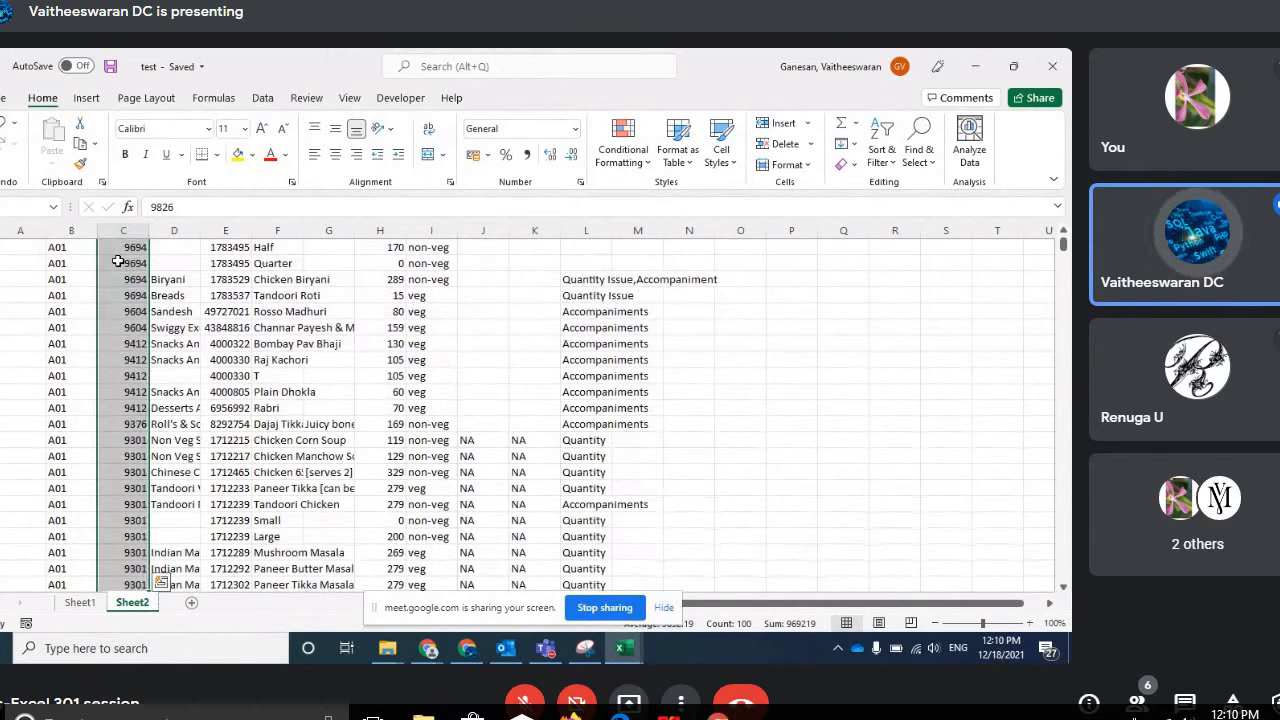
scroll(118, 261, down, 1)
scroll(118, 261, down, 5)
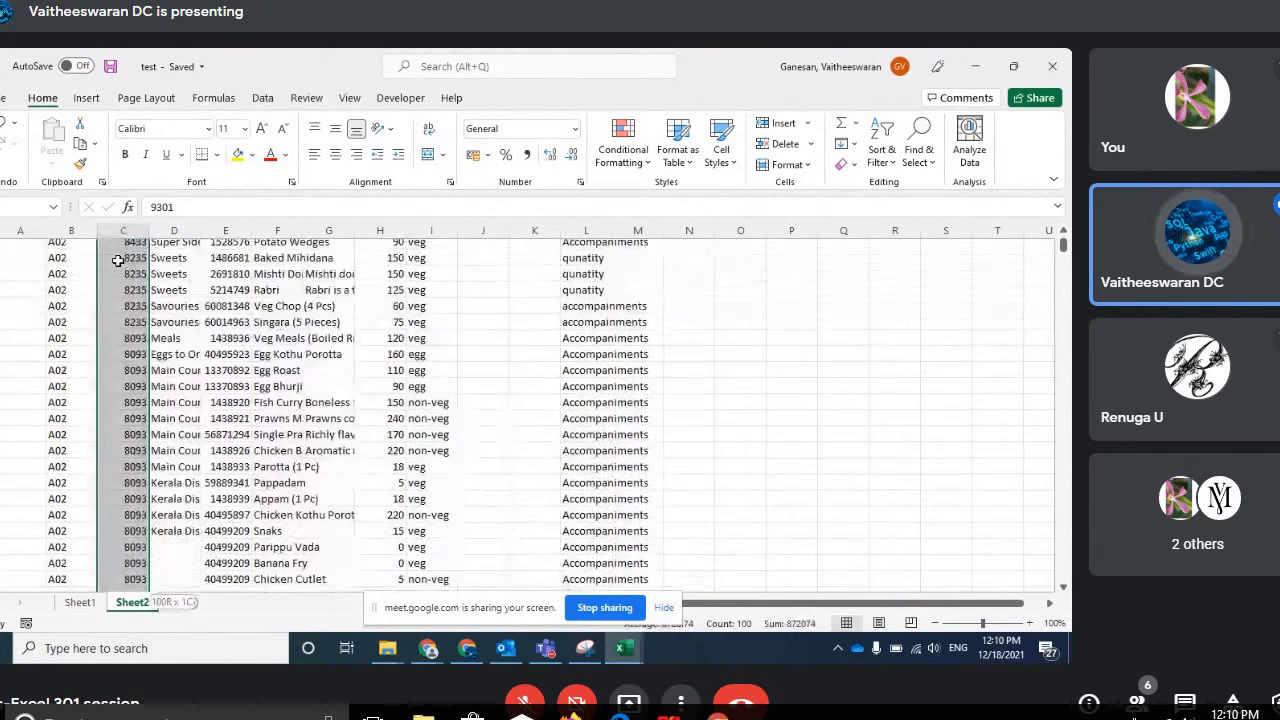
scroll(118, 261, down, 5)
scroll(118, 261, down, 5)
scroll(90, 262, up, 15)
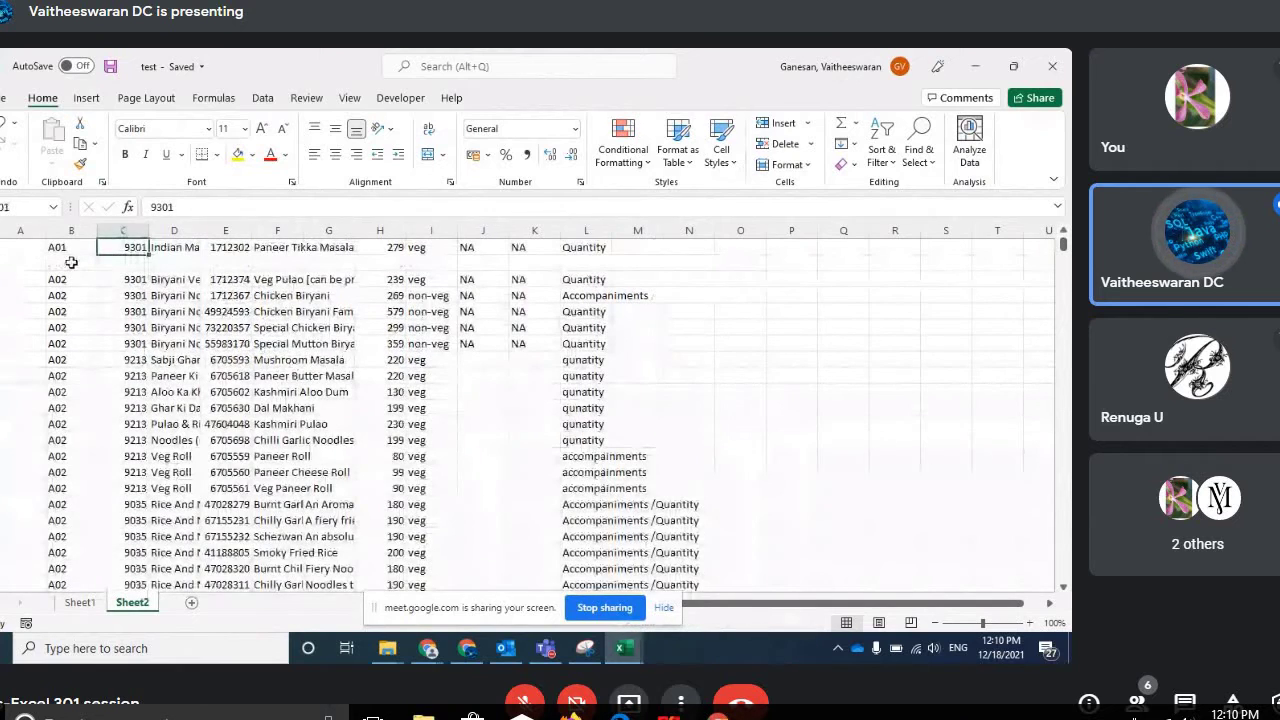
scroll(73, 260, up, 5)
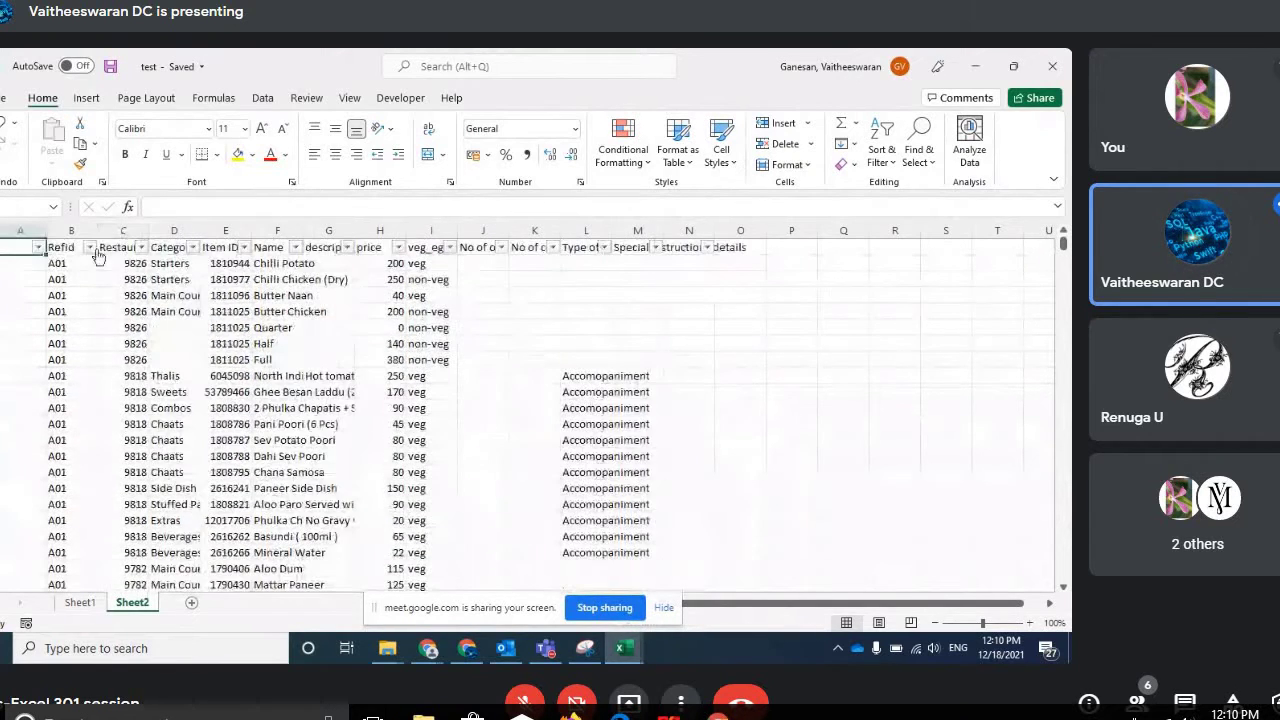
click(13, 226)
key(ctrl+minus)
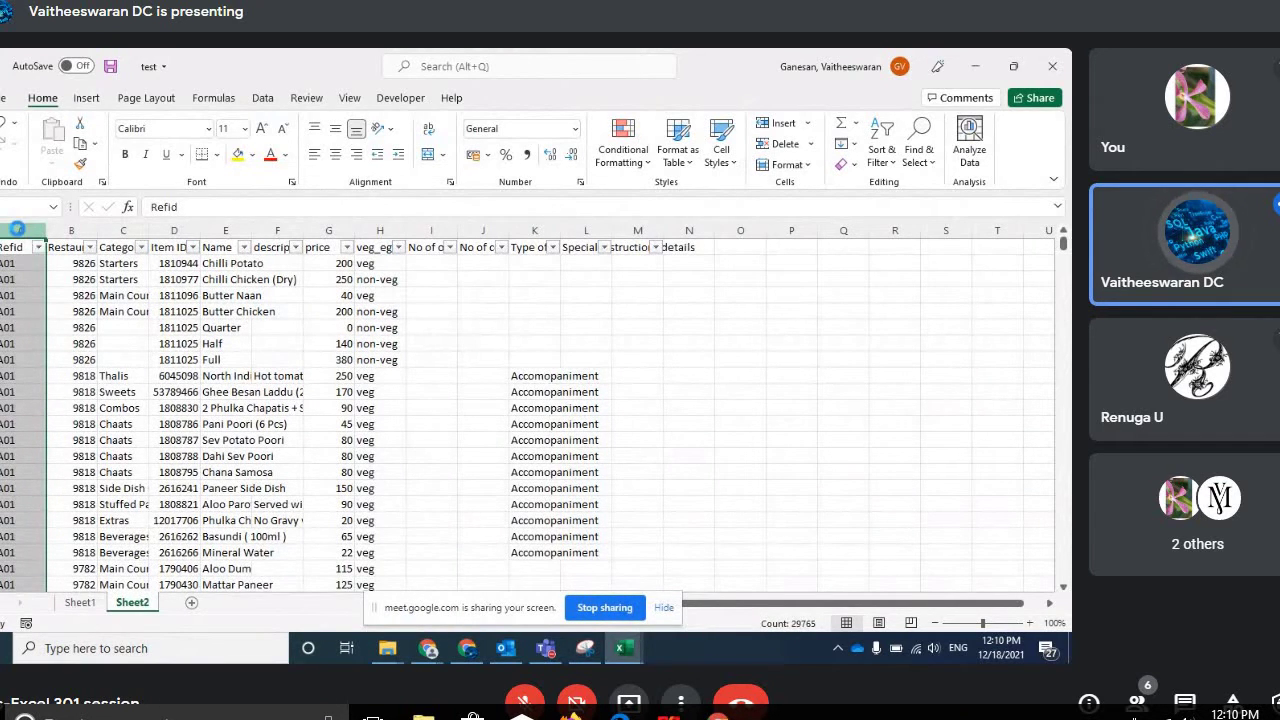
Step: Delete the Refid column, then jump through Sheet2's Restaurant data blocks and back to A1
key(ctrl+minus)
click(5, 316)
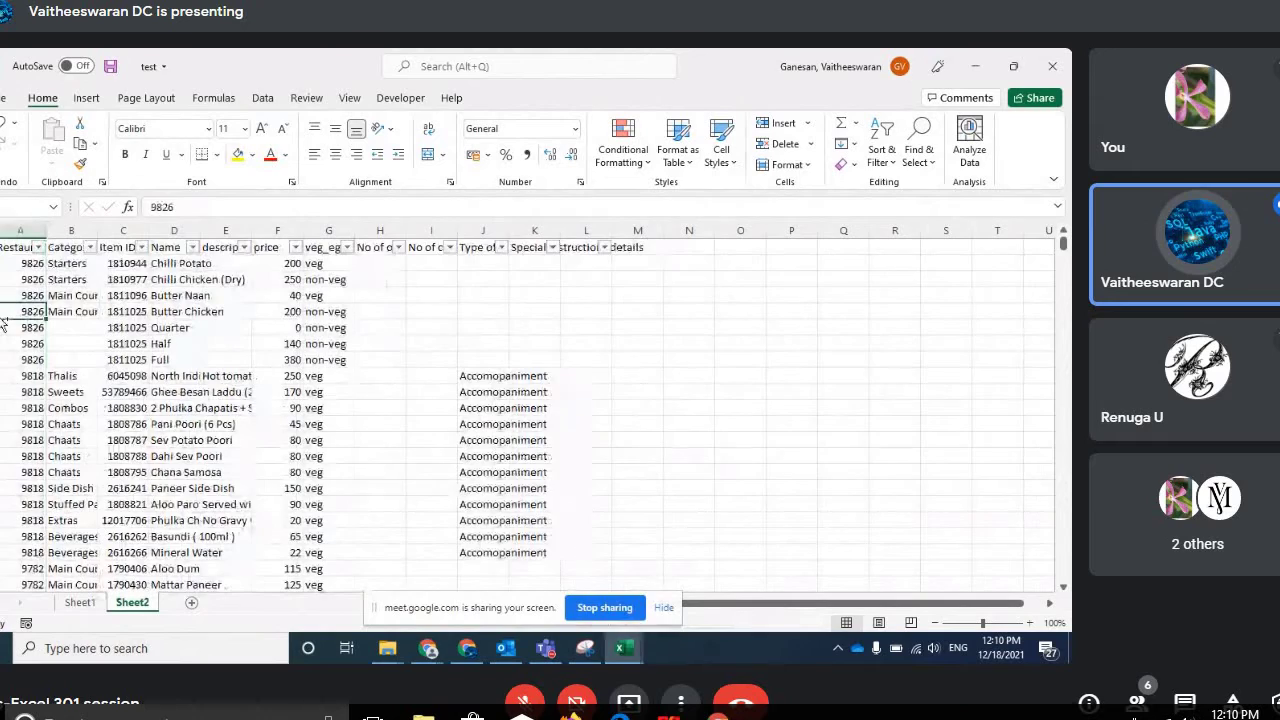
key(Down)
key(Down)
key(Down)
key(Down)
key(Down)
key(Down)
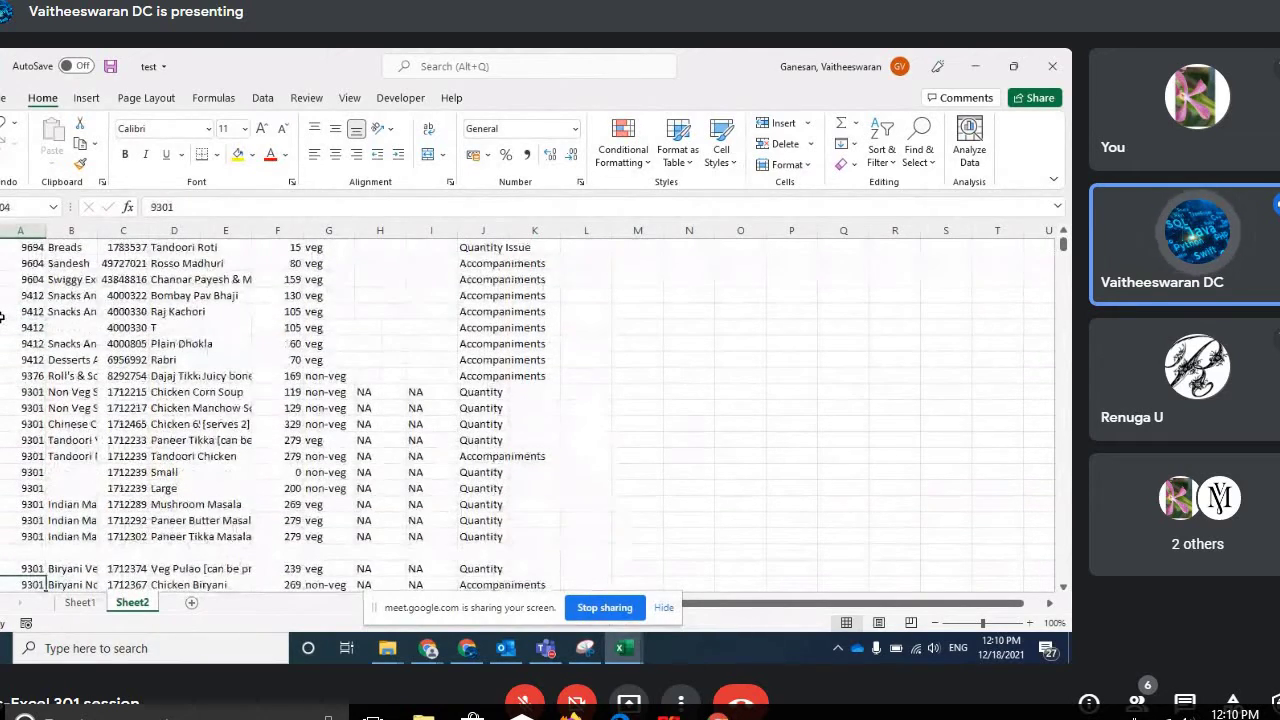
key(Down)
key(Down)
key(Down)
key(Down)
key(Down)
key(Down)
key(Down)
key(Down)
key(Down)
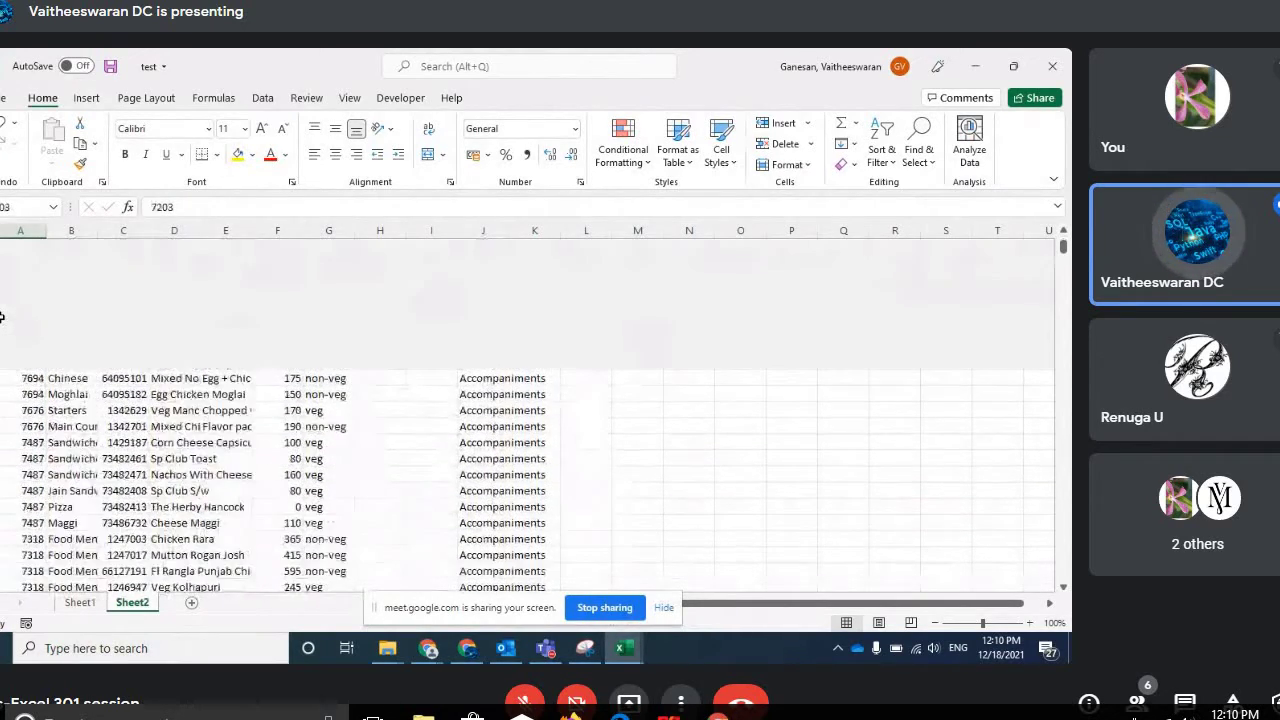
key(Down)
key(Down)
key(Down)
key(Down)
key(Down)
key(Down)
key(Down)
key(Down)
key(Down)
key(Down)
key(Down)
key(Down)
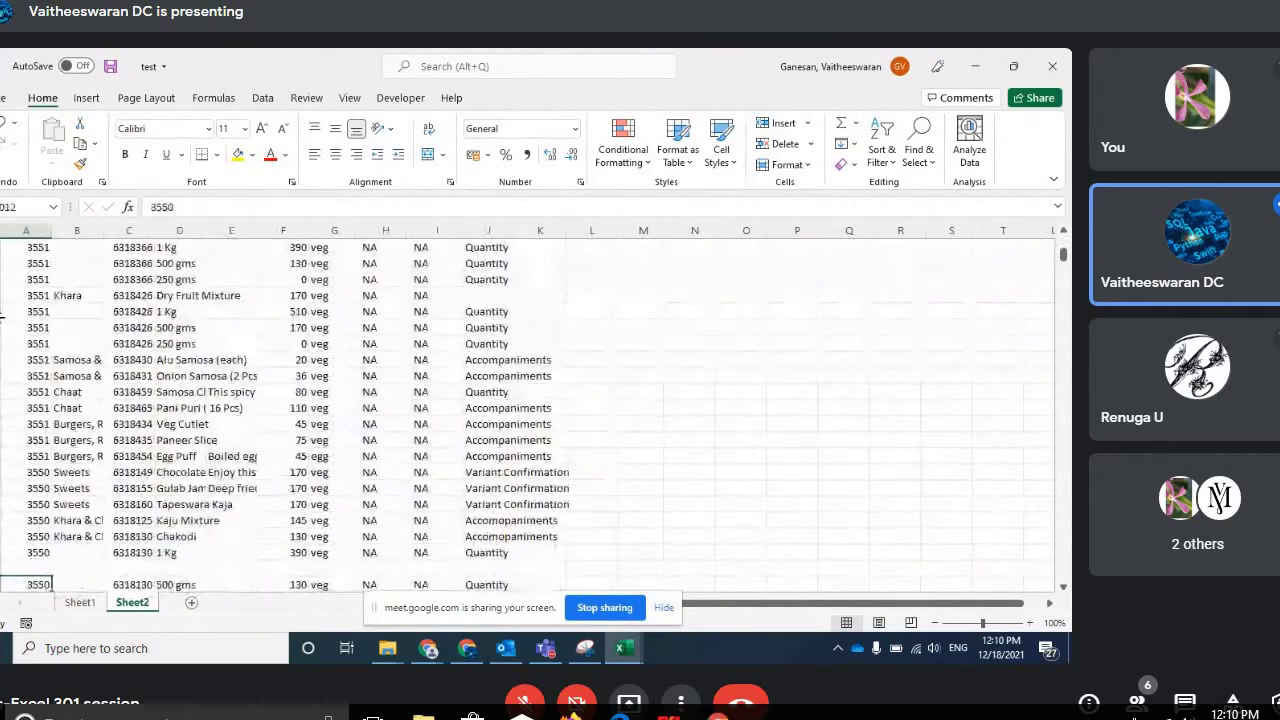
key(Down)
key(Down)
key(Down)
key(Down)
key(Down)
key(Down)
key(Down)
key(Down)
key(Down)
key(Down)
key(Down)
key(Down)
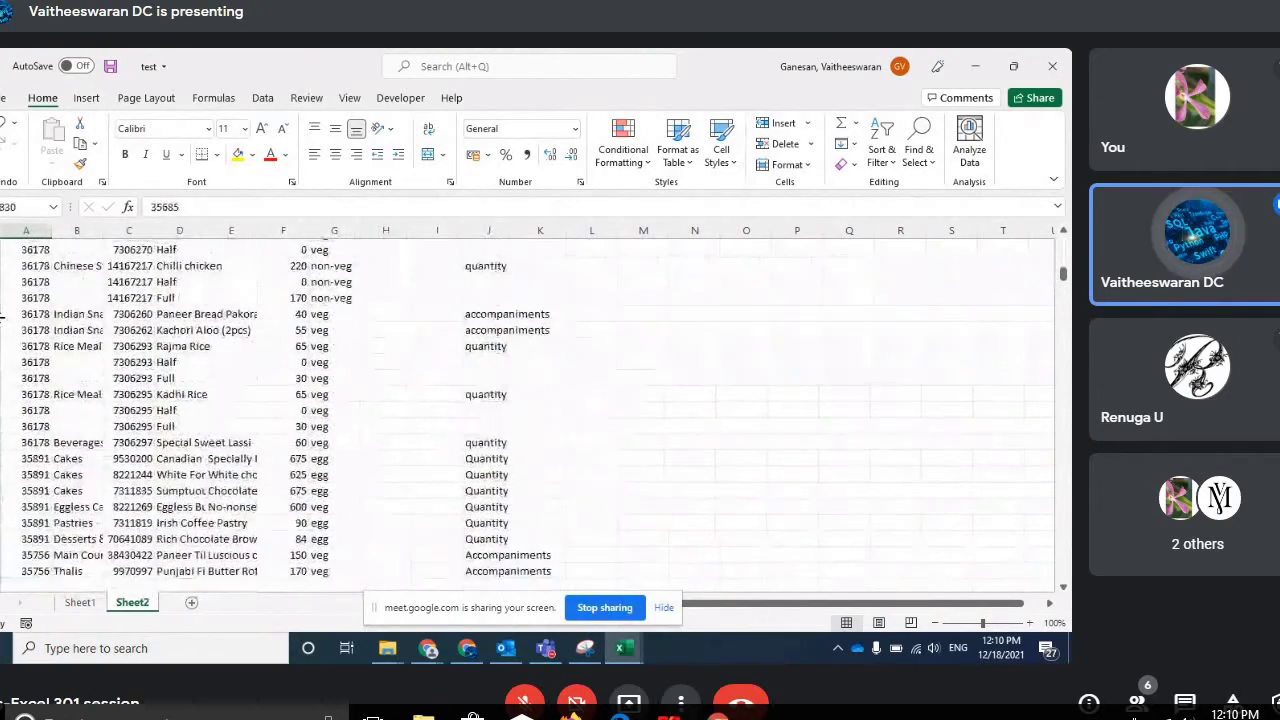
key(Down)
key(Down)
key(Down)
key(Down)
key(Down)
key(Down)
key(Down)
key(Down)
key(Down)
key(Down)
key(Down)
key(Down)
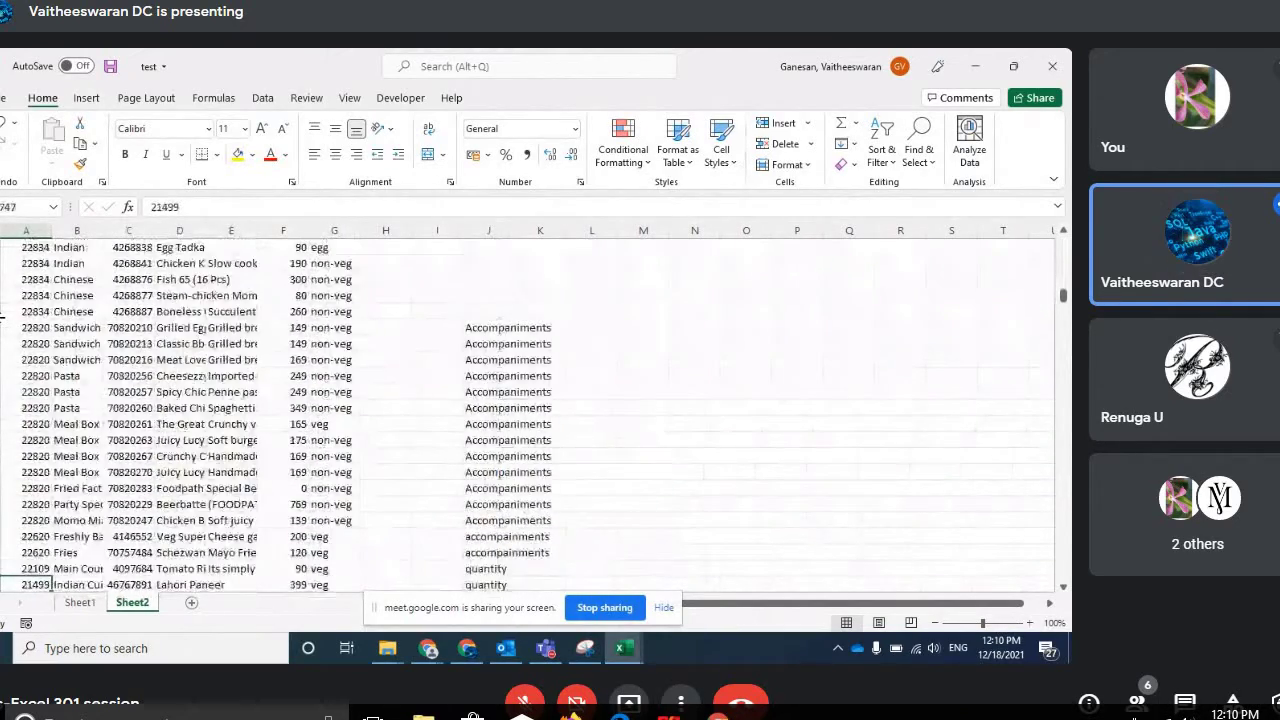
key(Down)
key(Down)
key(Down)
key(Down)
key(Down)
key(Down)
key(Down)
key(Down)
key(Down)
key(Down)
key(Down)
key(Down)
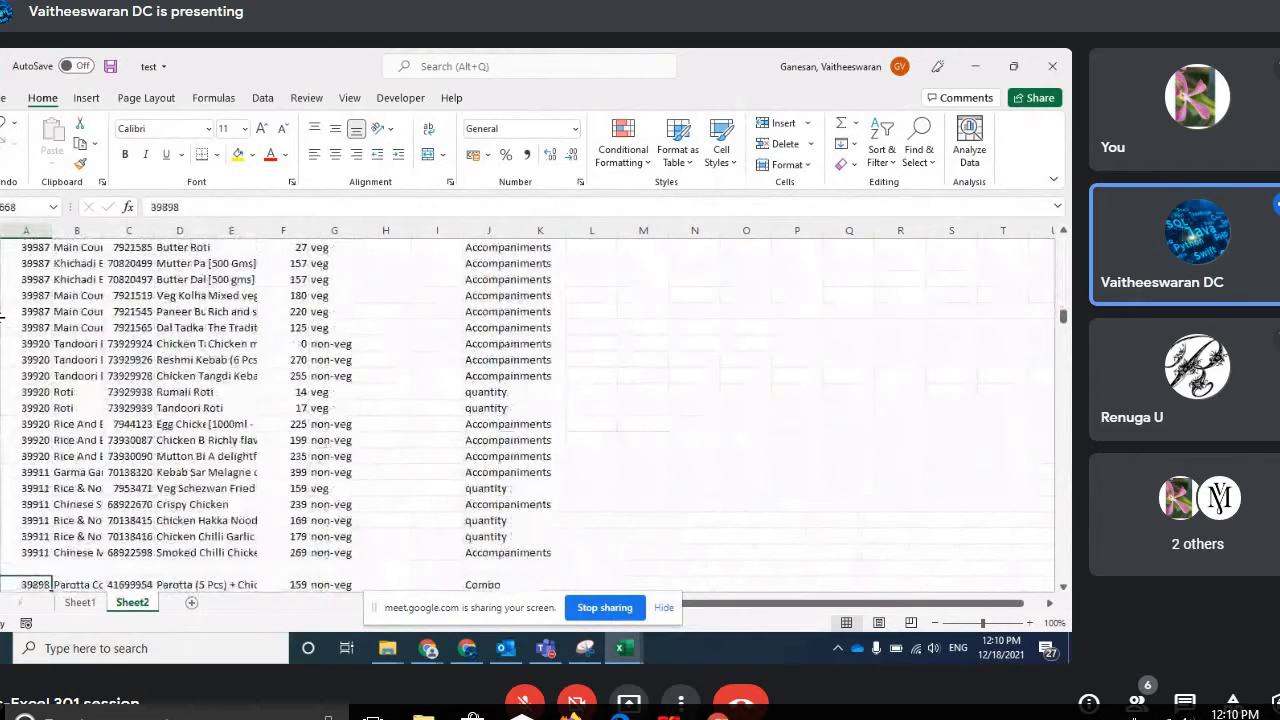
key(Down)
key(Down)
key(Down)
key(Down)
key(Down)
key(Down)
key(Down)
key(Down)
key(Down)
key(Down)
key(Down)
key(Down)
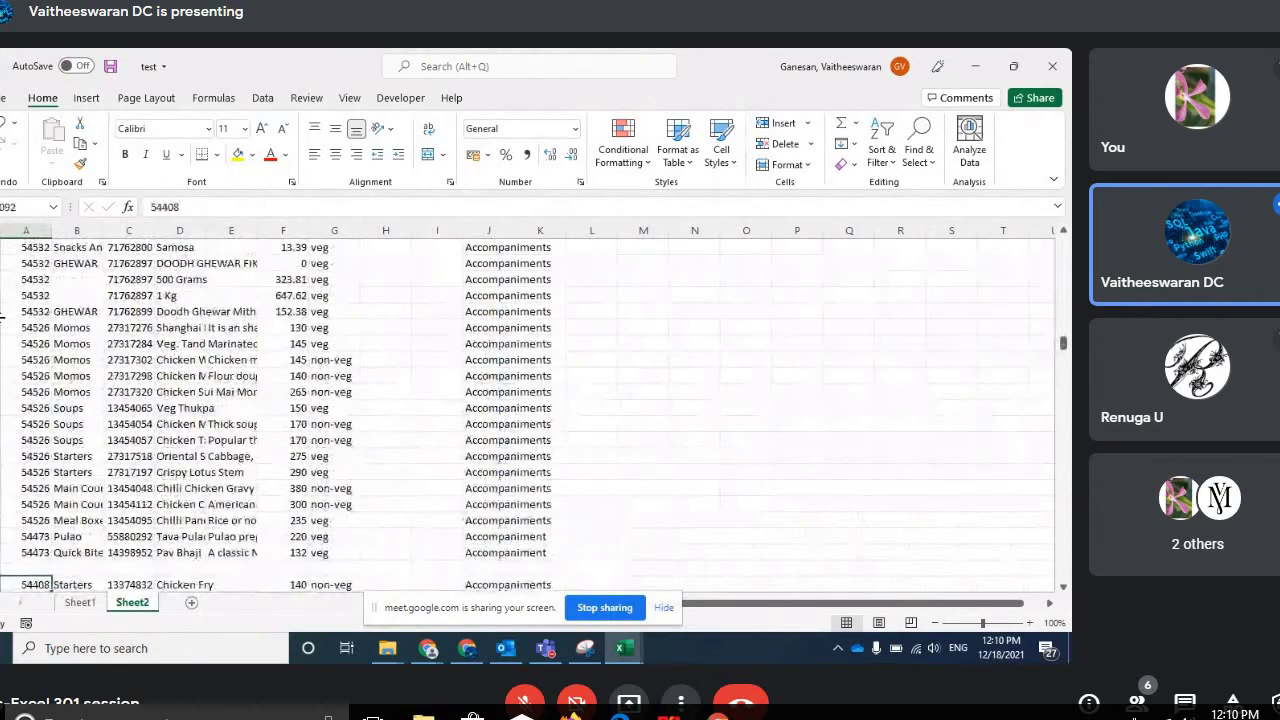
key(ctrl+Home)
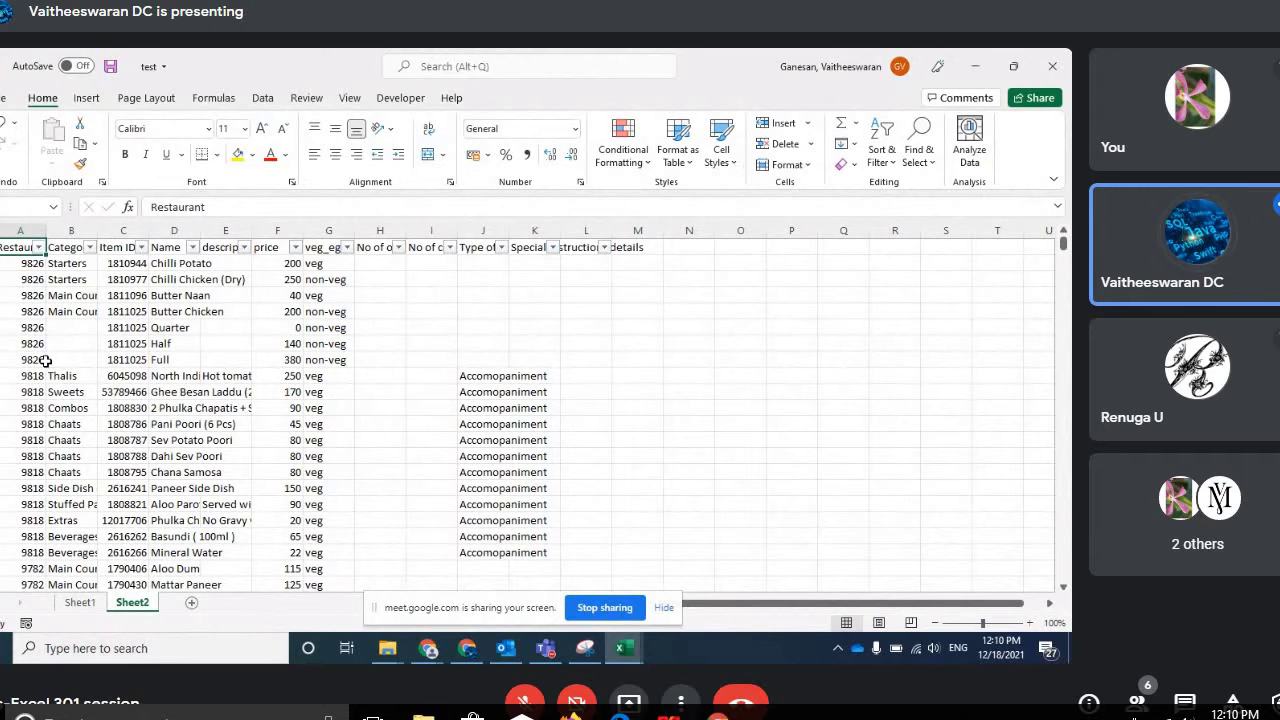
Step: Glance at Sheet1's Refid-tagged data, then return to Sheet2's Restaurant header
click(80, 603)
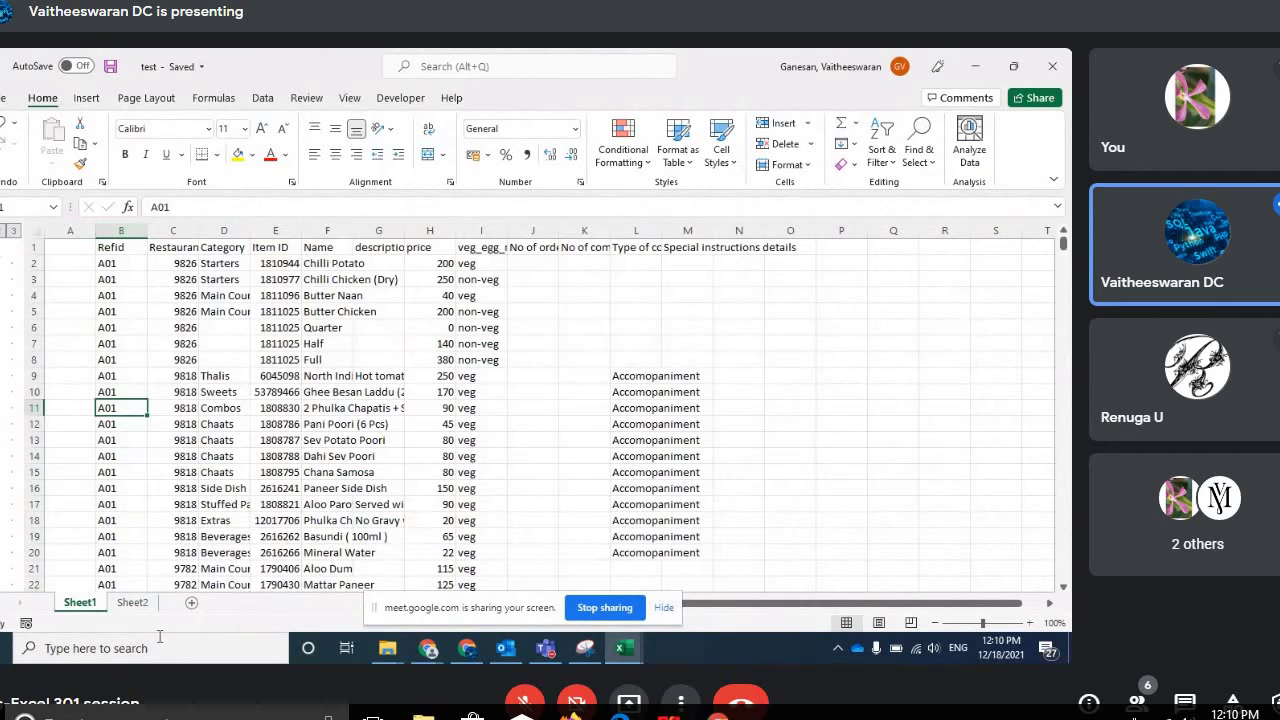
click(132, 603)
click(90, 407)
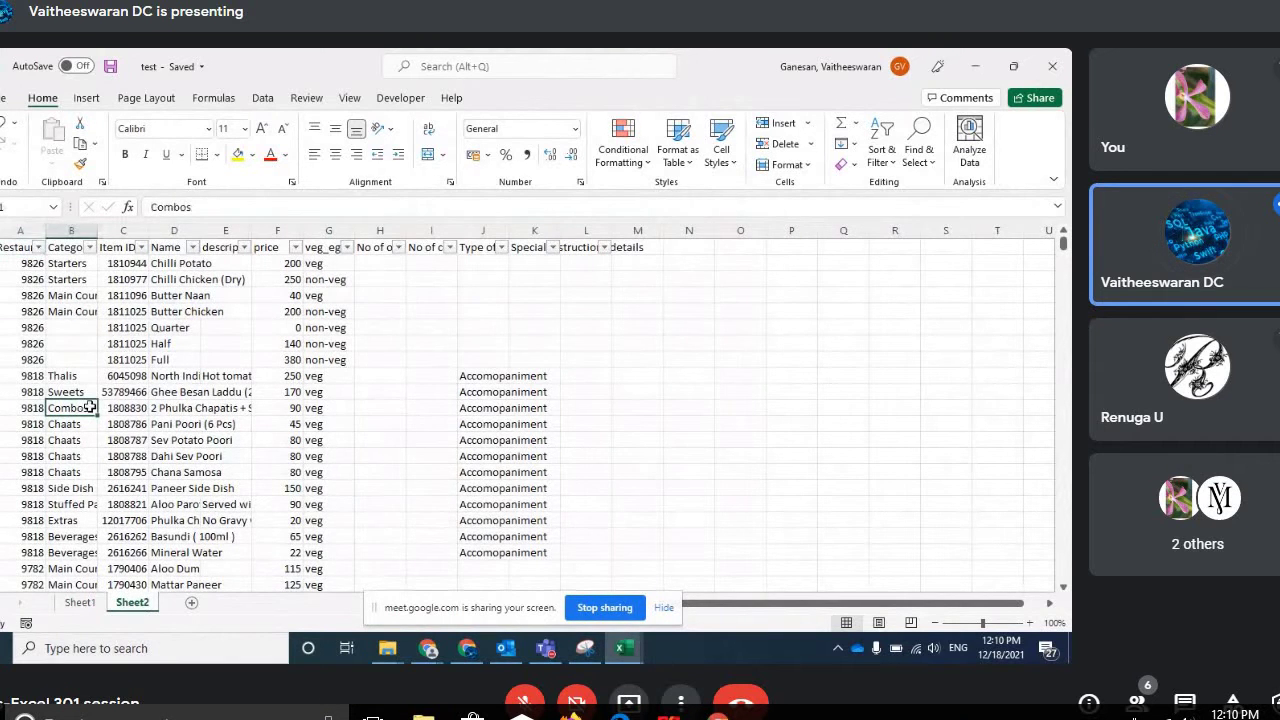
key(ctrl+Home)
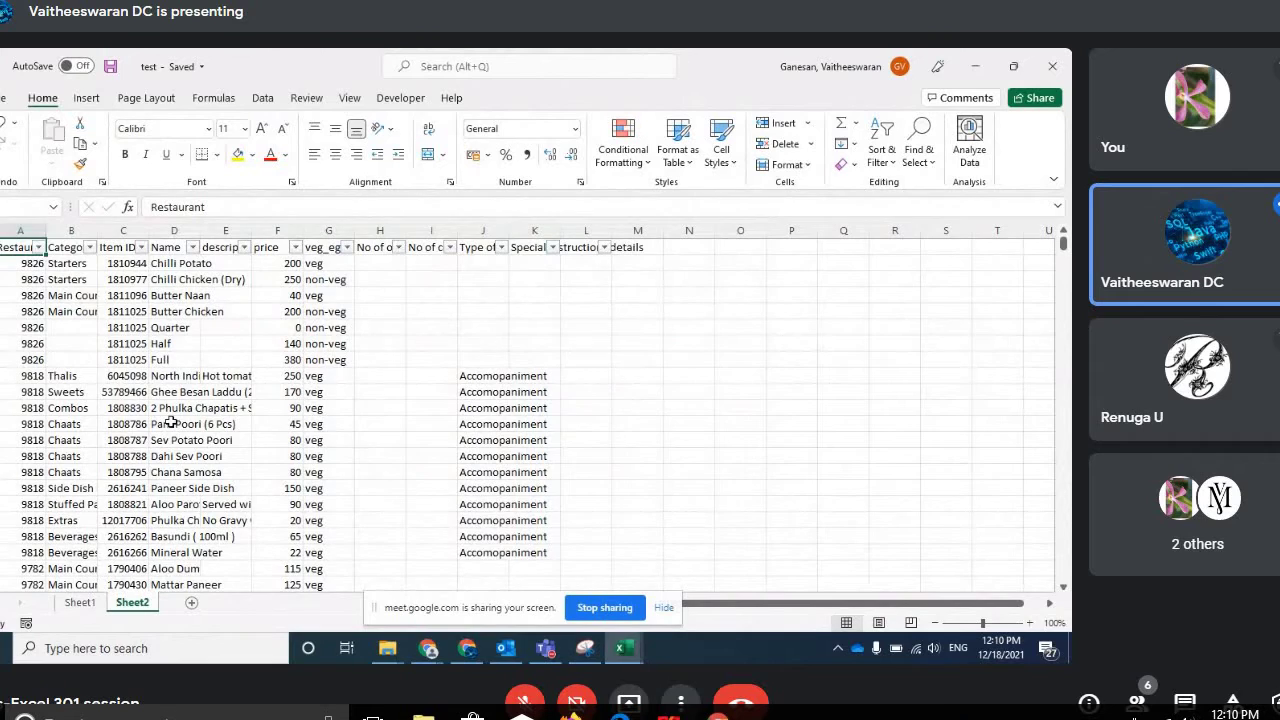
Step: Scroll down through Sheet2's data, then bring the Google Meet call window forward
scroll(171, 423, down, 2)
scroll(171, 423, down, 3)
scroll(171, 423, down, 3)
scroll(171, 423, down, 3)
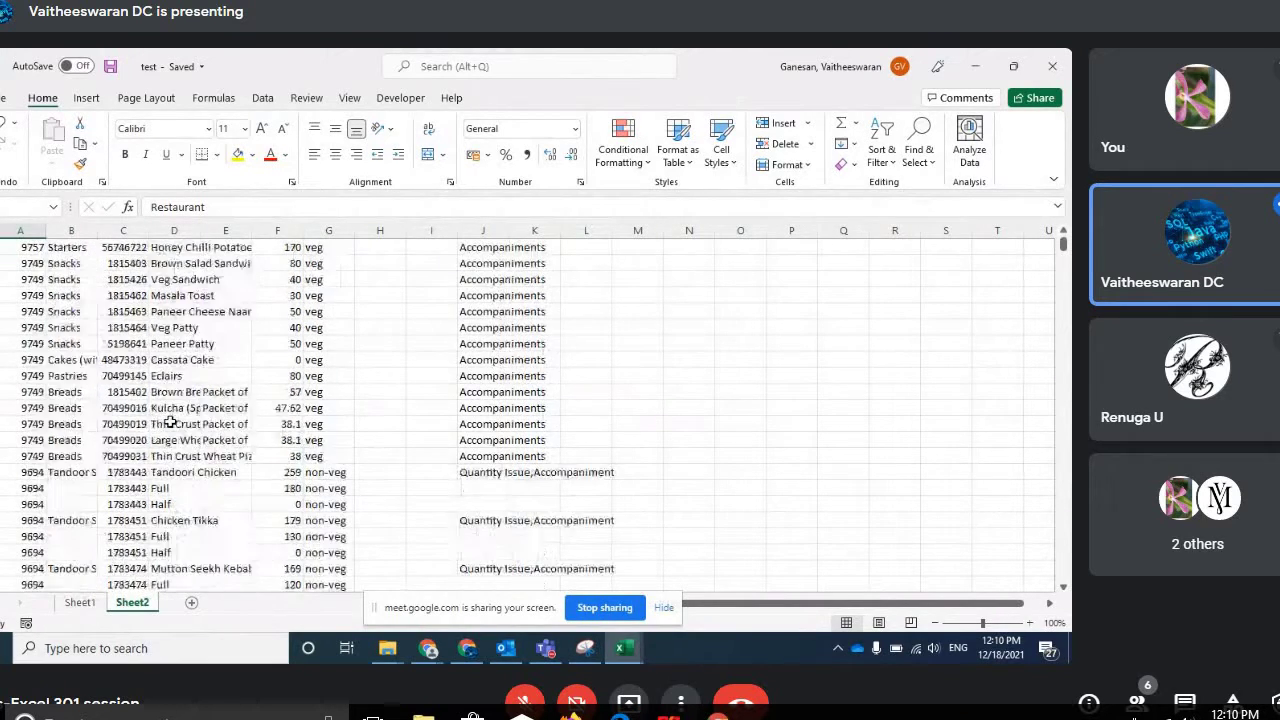
scroll(171, 423, down, 3)
scroll(171, 423, down, 3)
scroll(171, 423, down, 3)
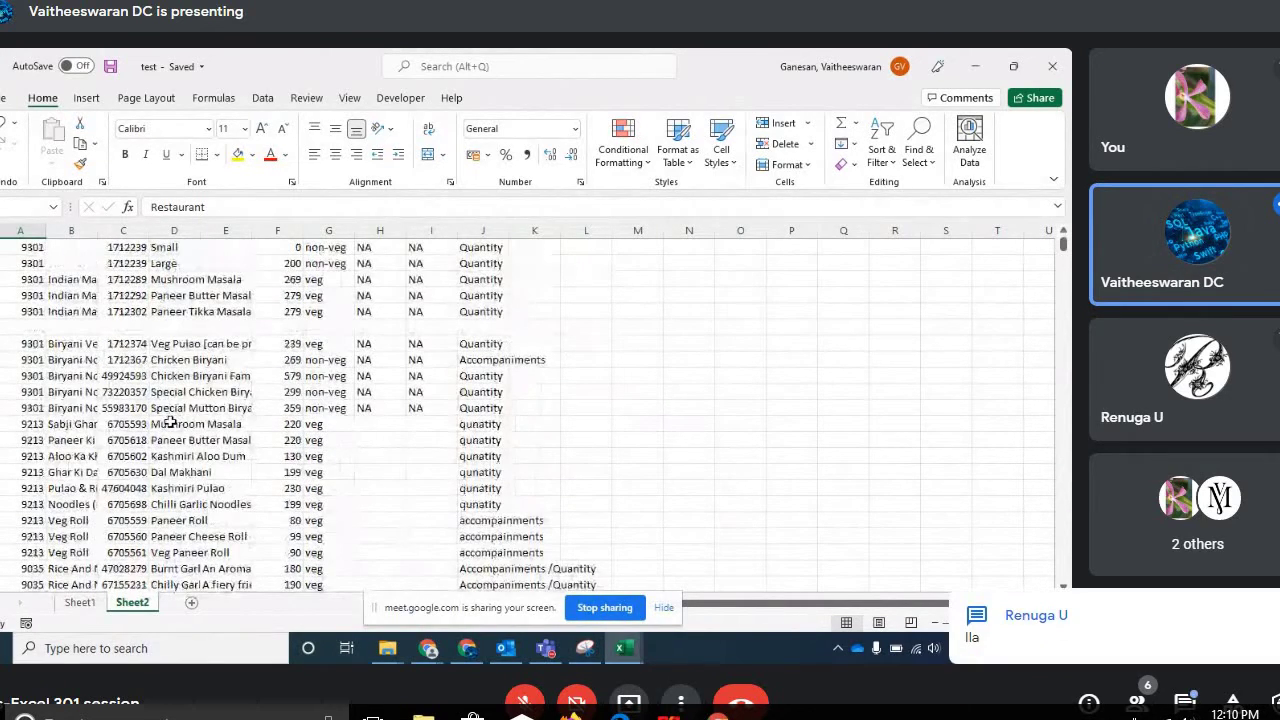
click(462, 650)
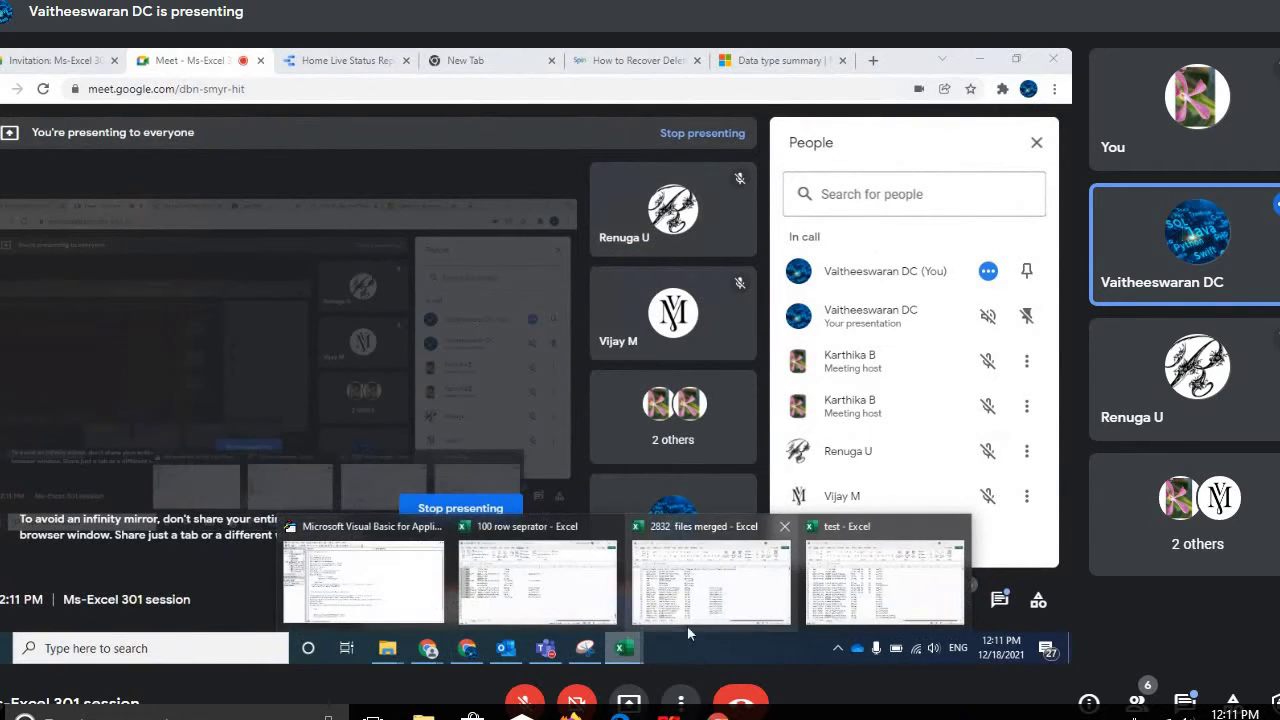
mouse_move(621, 648)
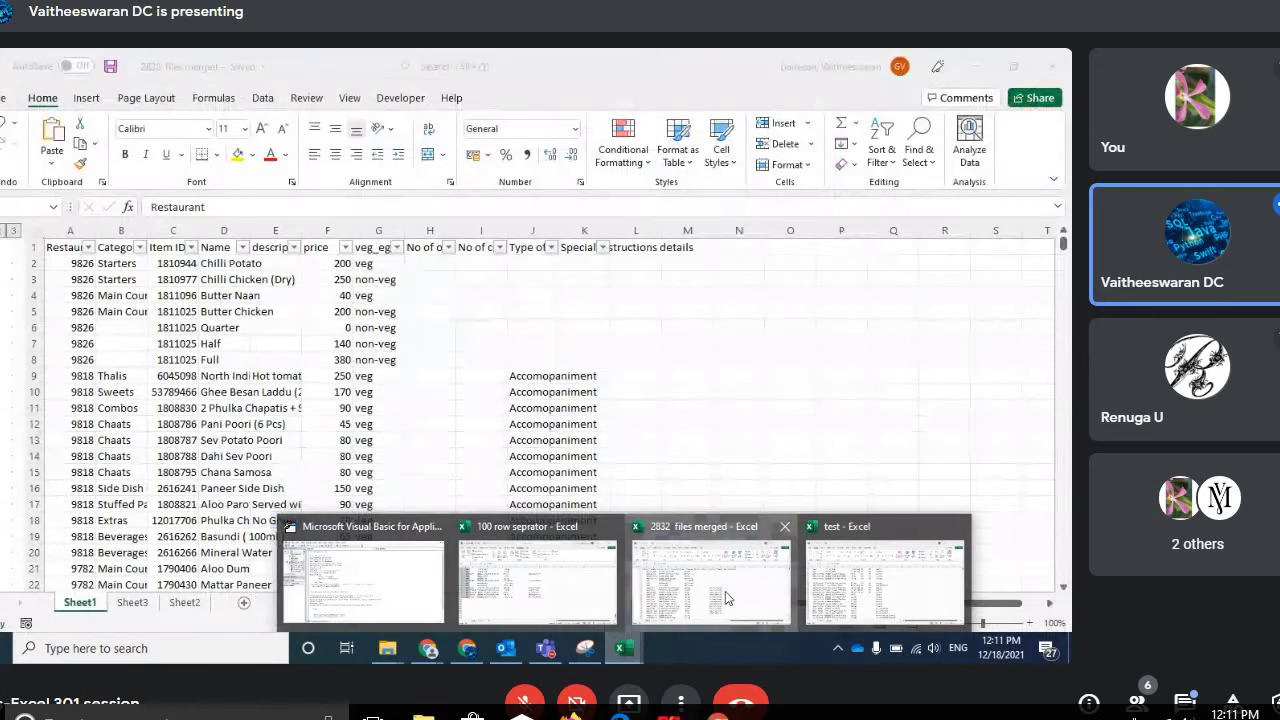
Step: Return to the 'test' workbook in Excel and jump to the top of Sheet2
click(726, 596)
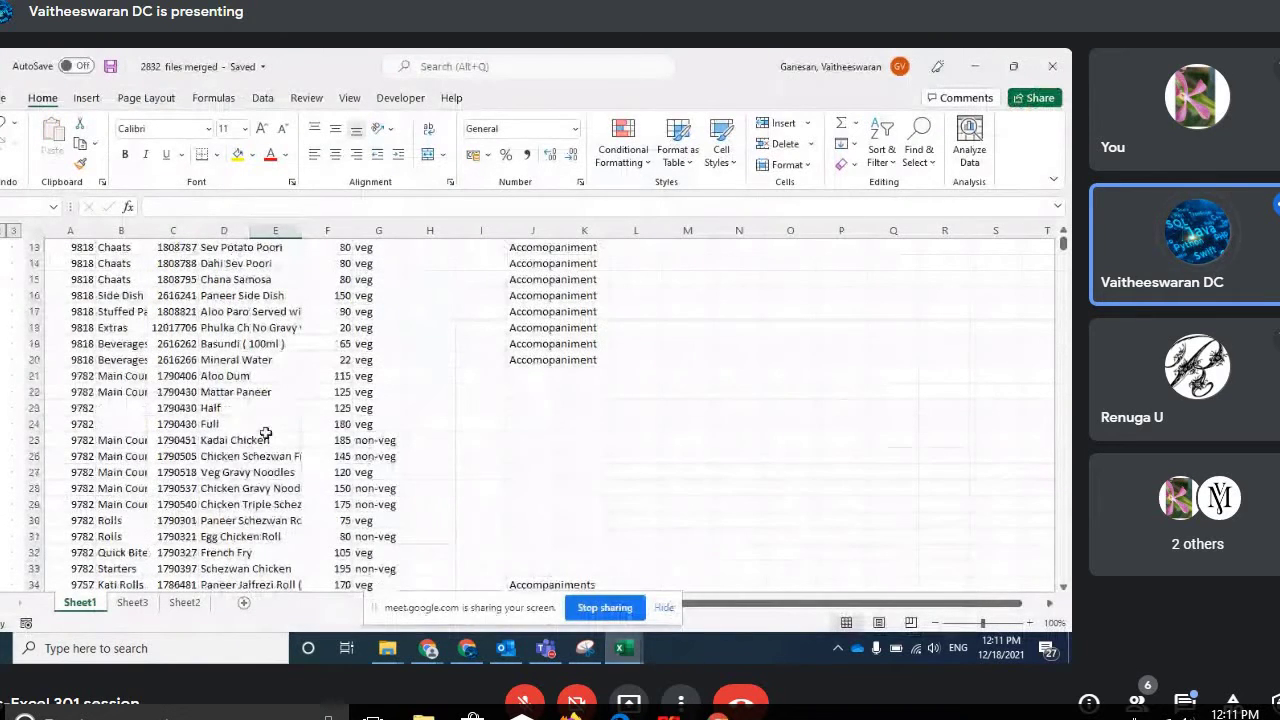
click(620, 648)
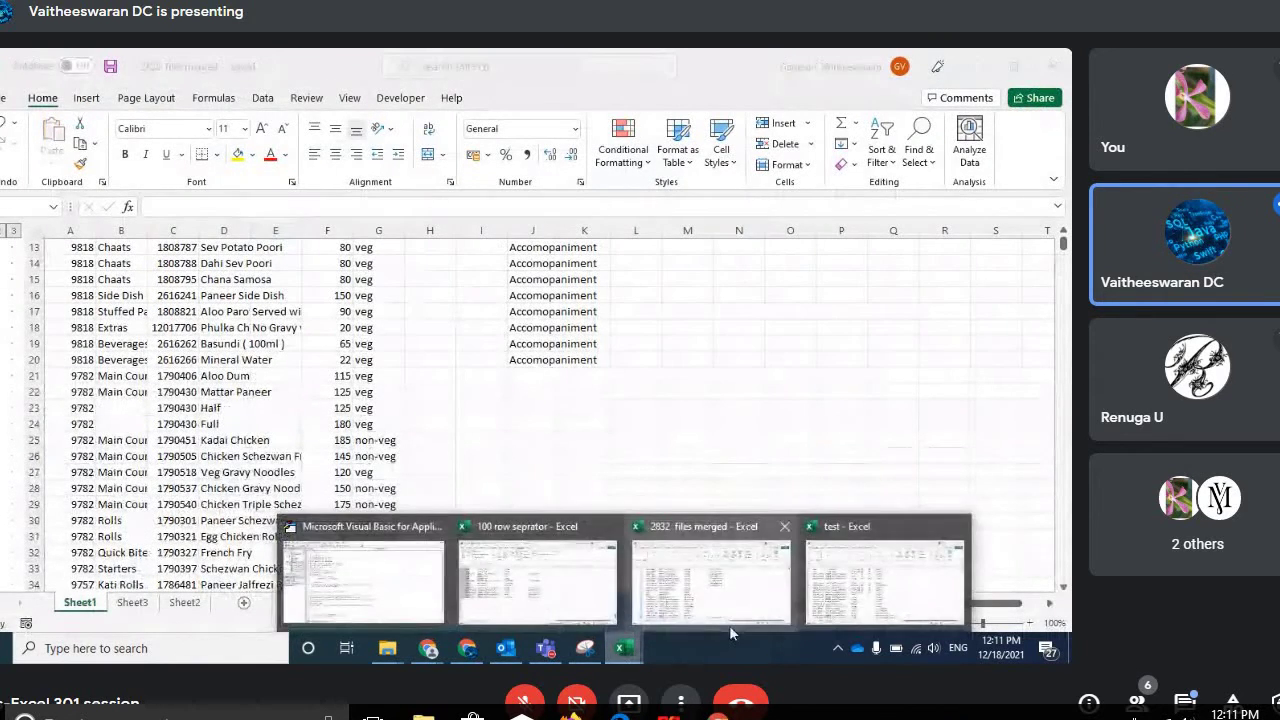
click(857, 612)
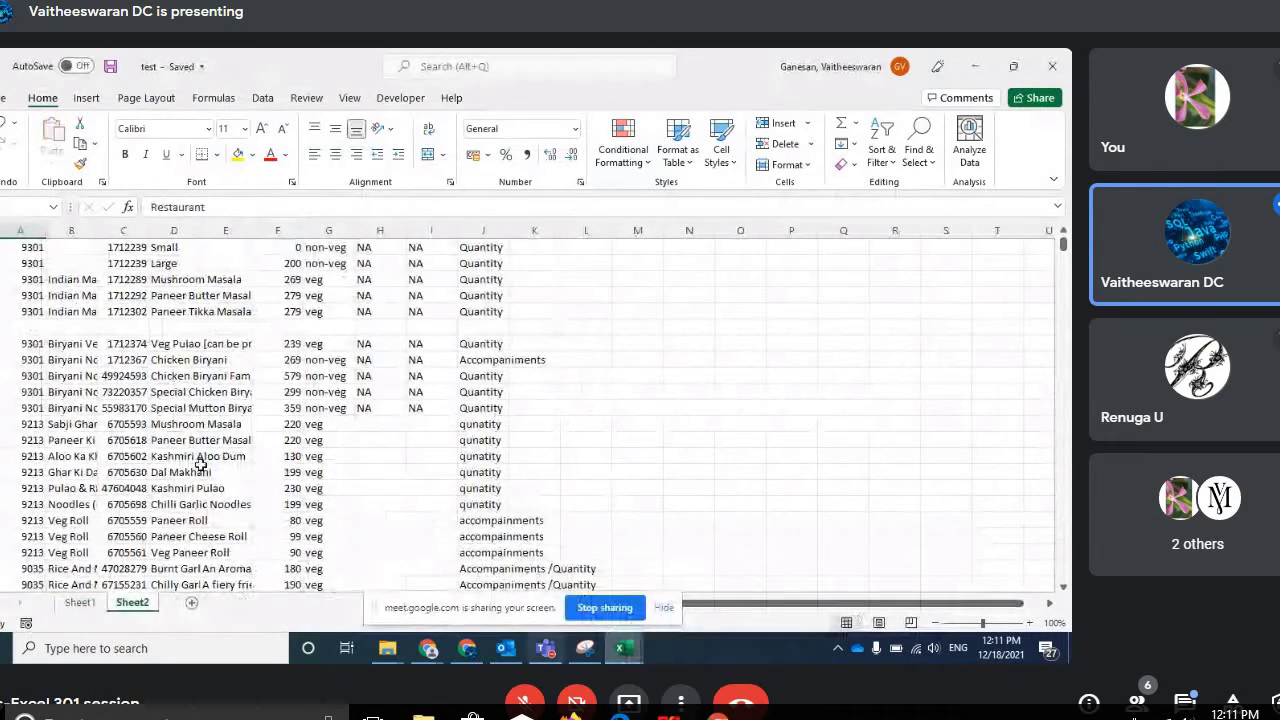
key(ctrl+Up)
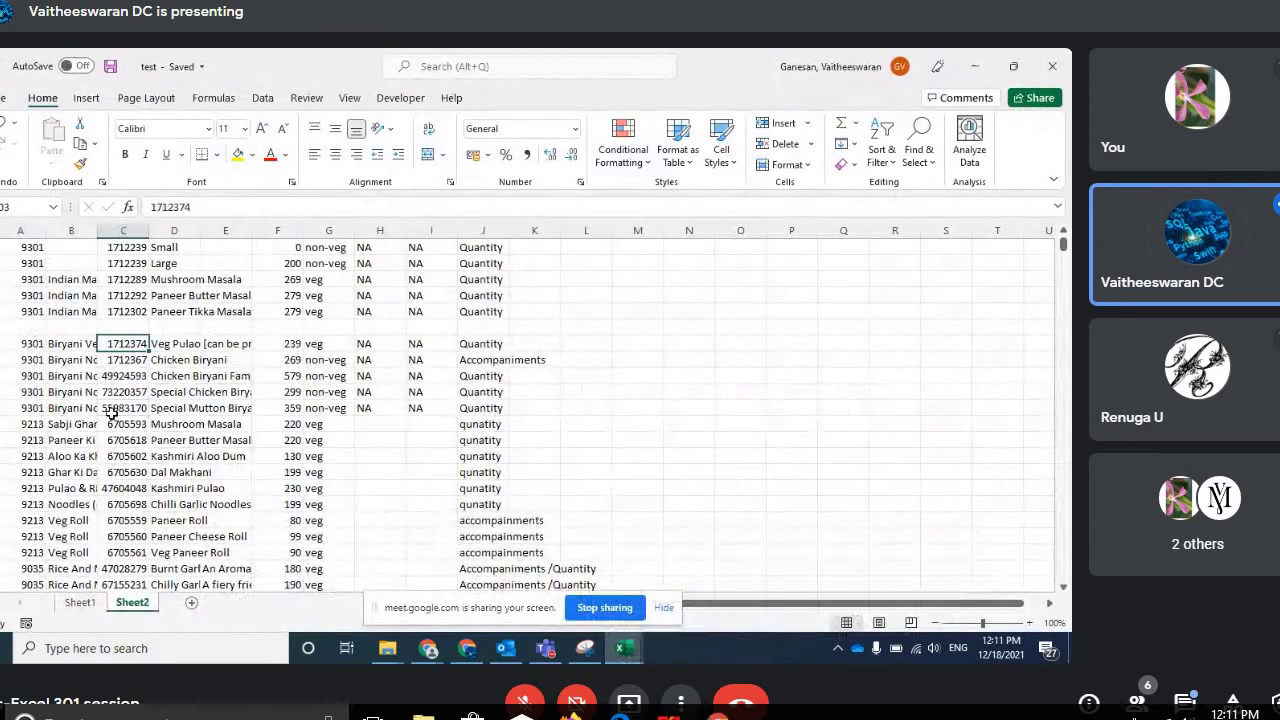
key(ctrl+Up)
key(ctrl+Up)
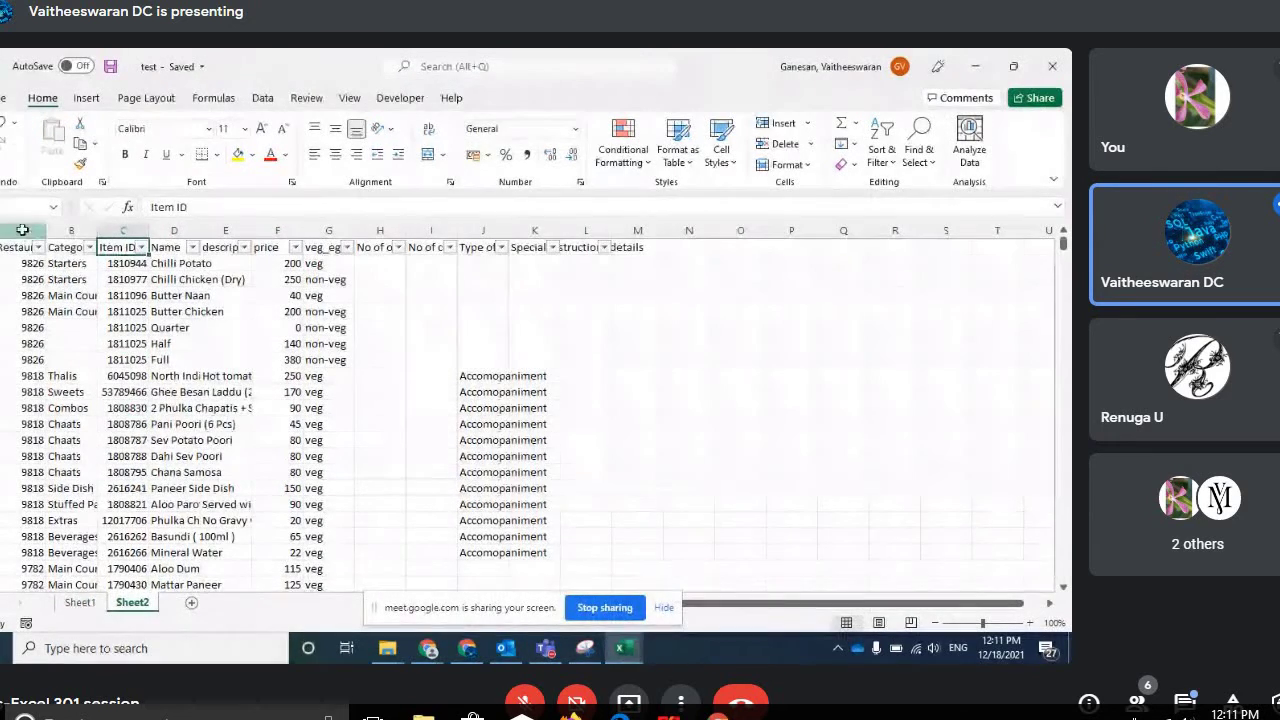
Step: Clear columns A:P on Sheet2 and copy Sheet1's whole data range starting from Refid
drag(20, 230, 806, 259)
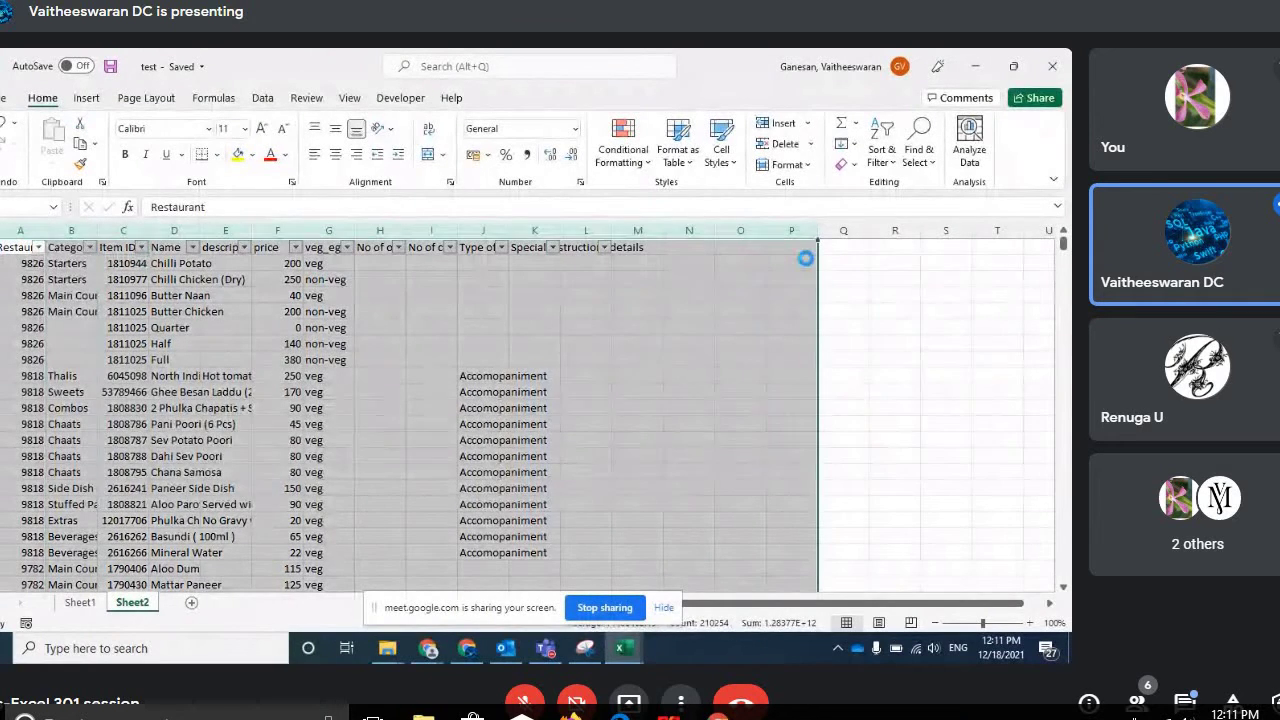
key(Delete)
click(80, 602)
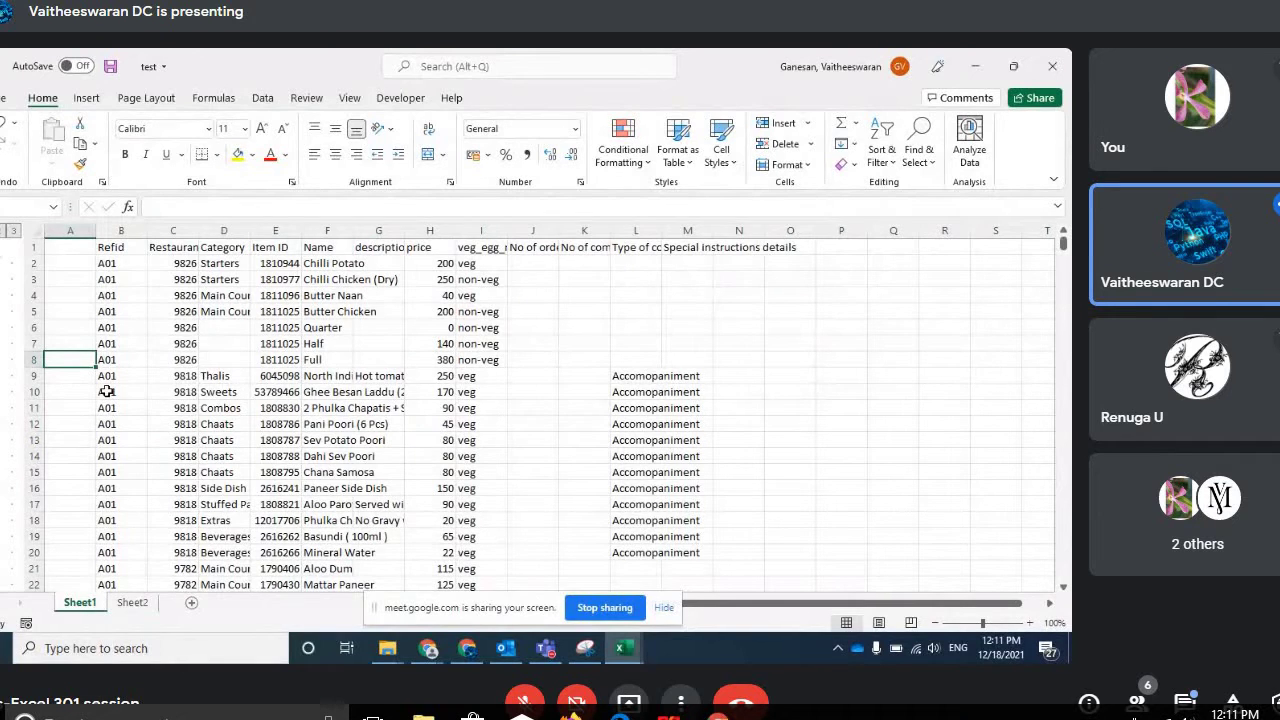
click(110, 247)
key(ctrl+a)
key(ctrl+c)
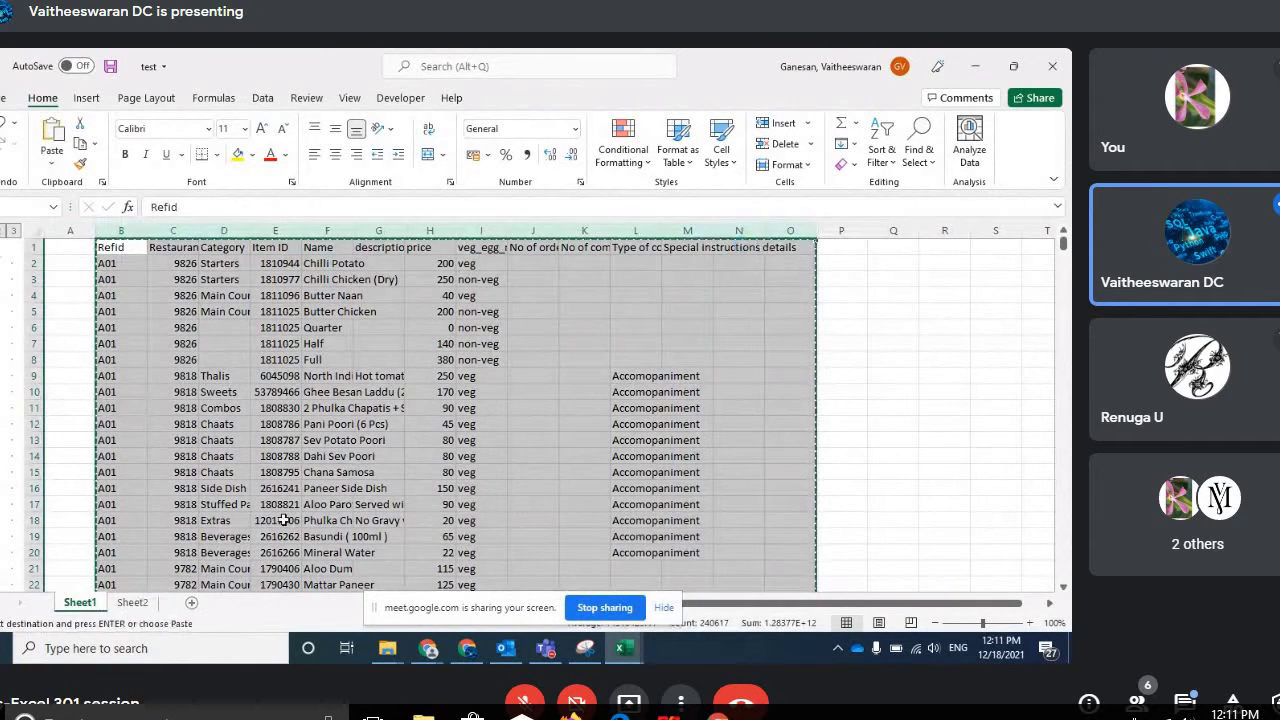
Step: Paste Sheet1's data into Sheet2 column A and check the last pasted rows
click(132, 602)
click(22, 231)
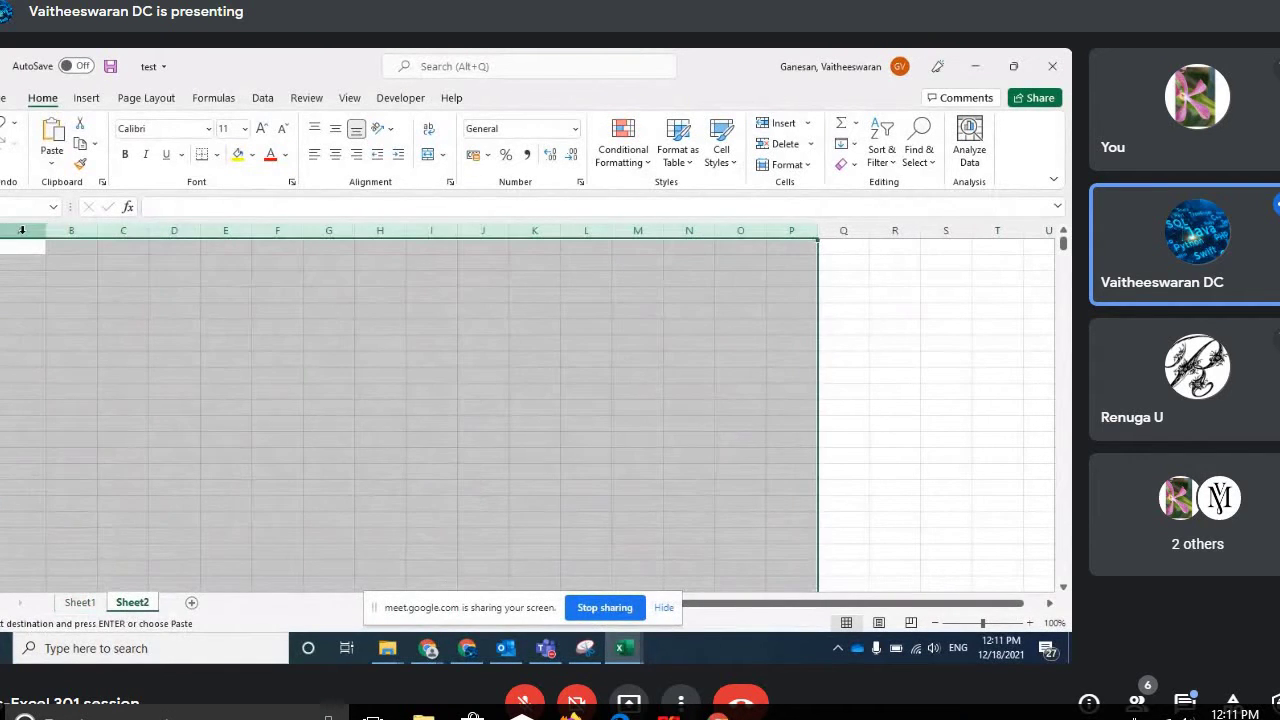
key(ctrl+v)
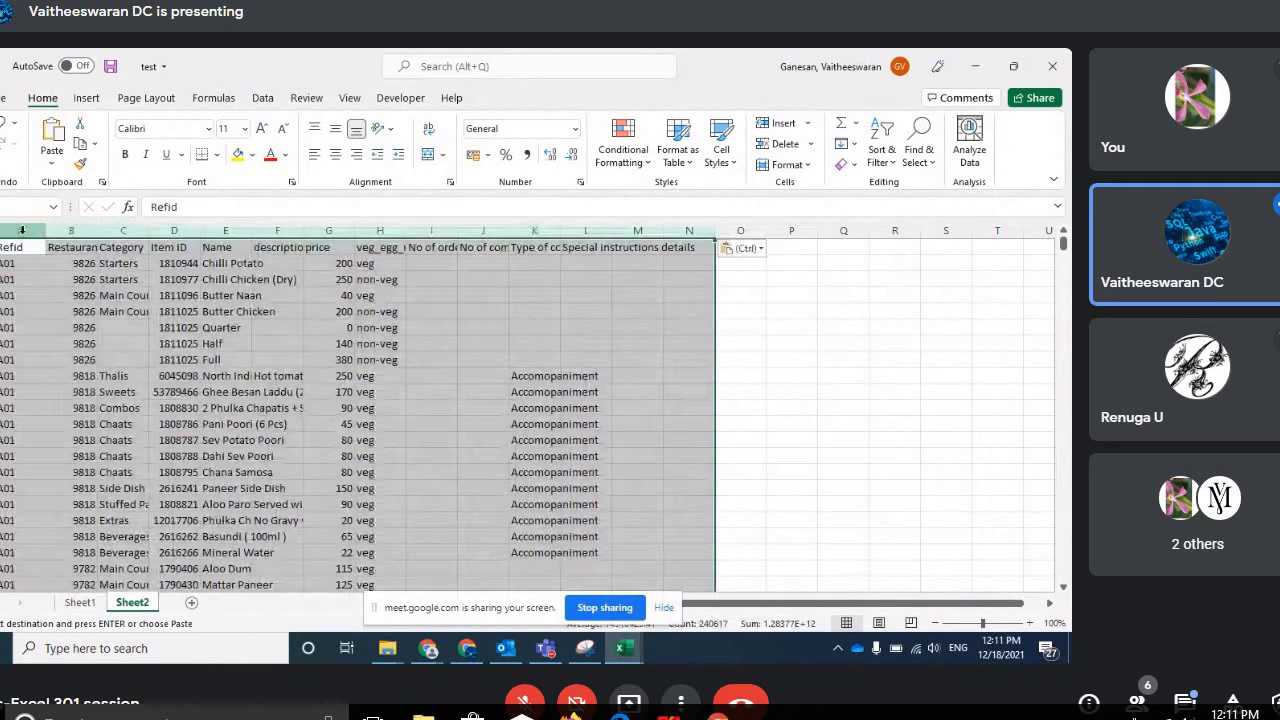
click(28, 378)
key(ctrl+Down)
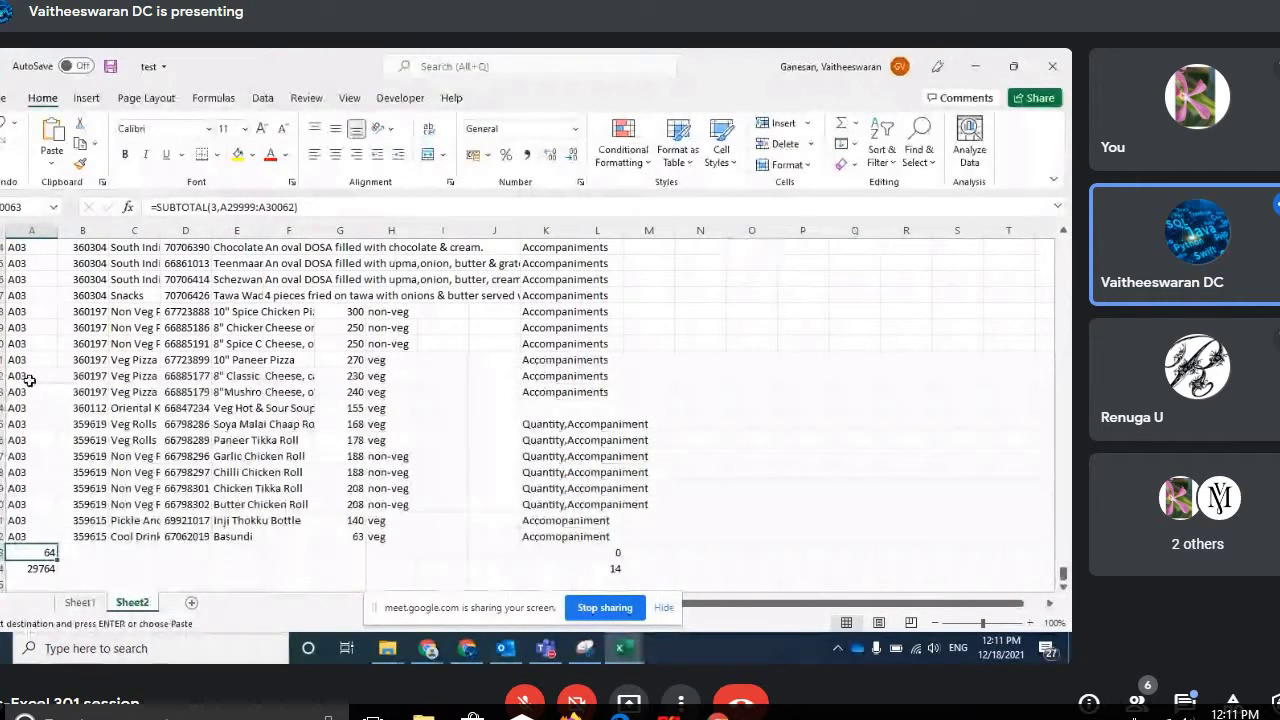
Step: Turn on header filters for Sheet2's data with Ctrl+Shift+L
key(ctrl+Home)
key(ctrl+shift+l)
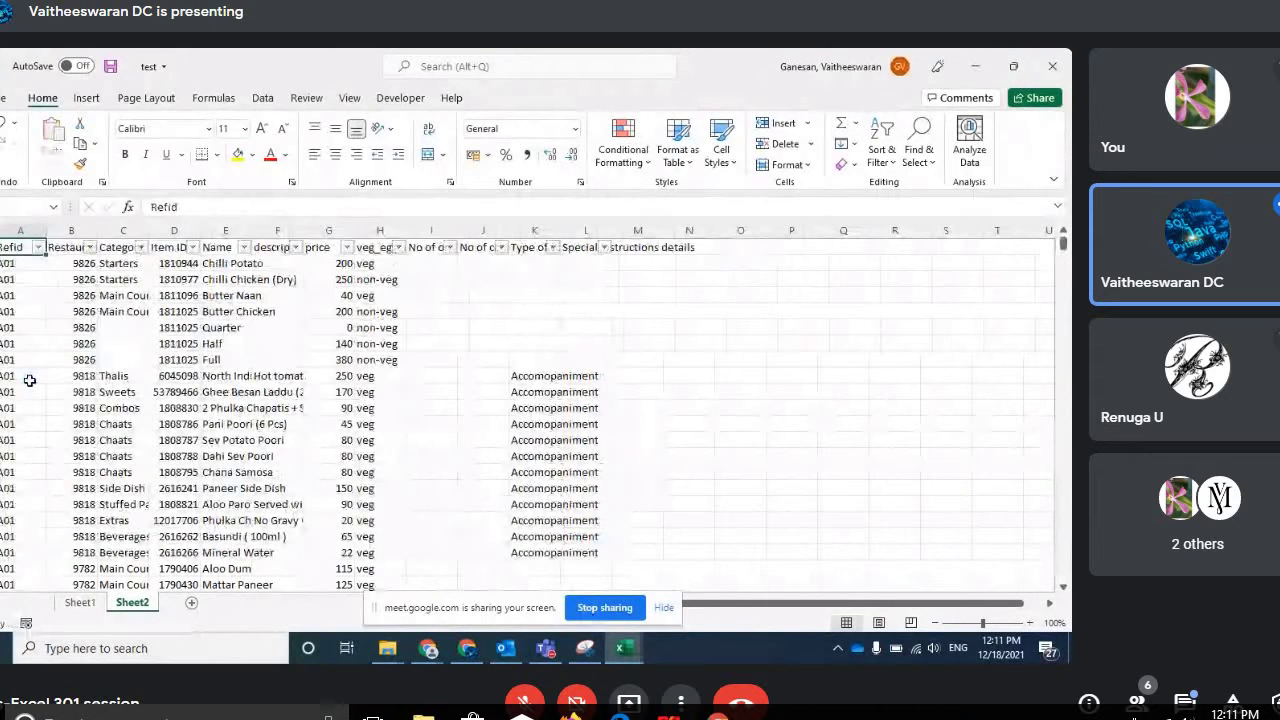
click(38, 247)
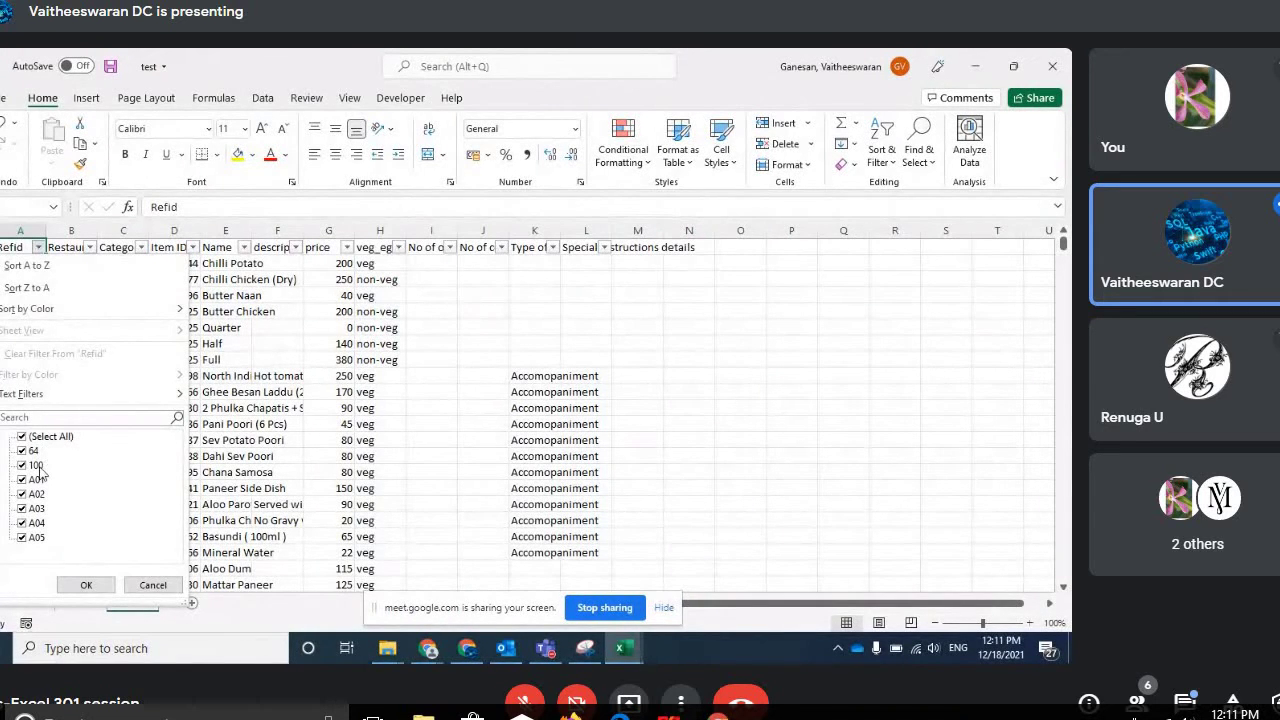
click(86, 585)
Step: Filter the Restaurant column to (Blanks) only, showing 298 of 30062 records
click(89, 247)
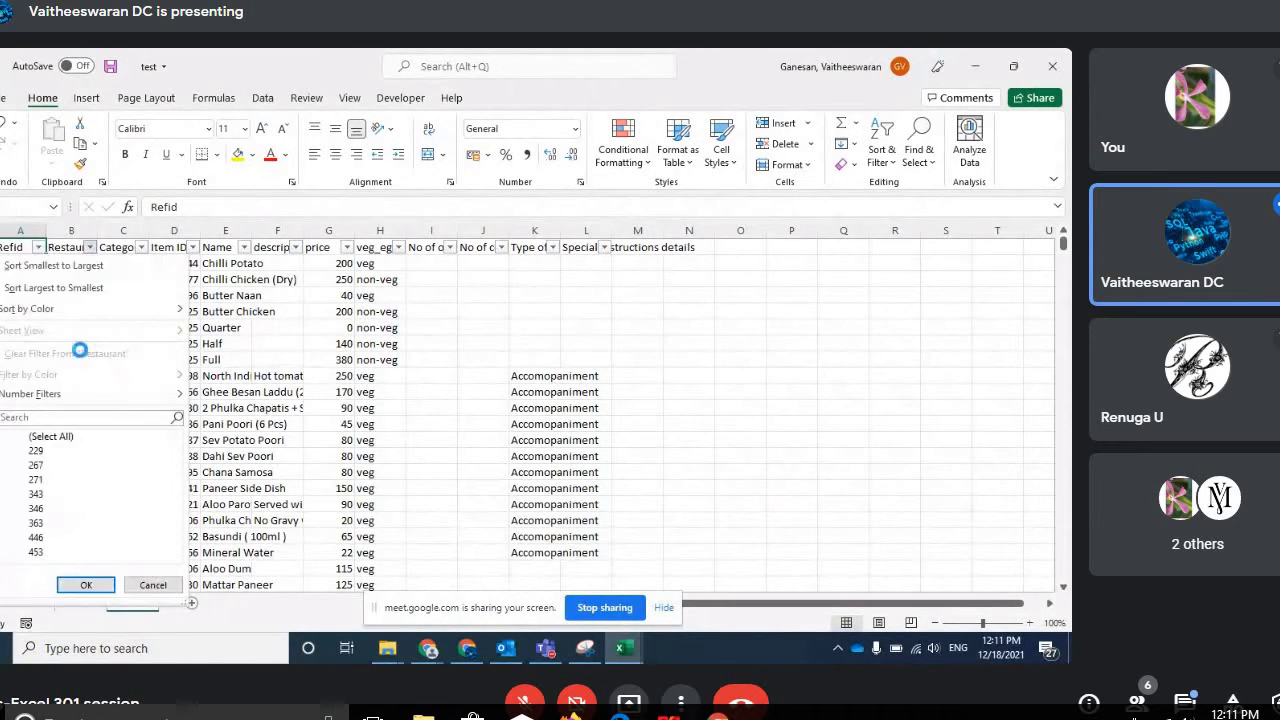
click(45, 436)
scroll(181, 457, down, 10)
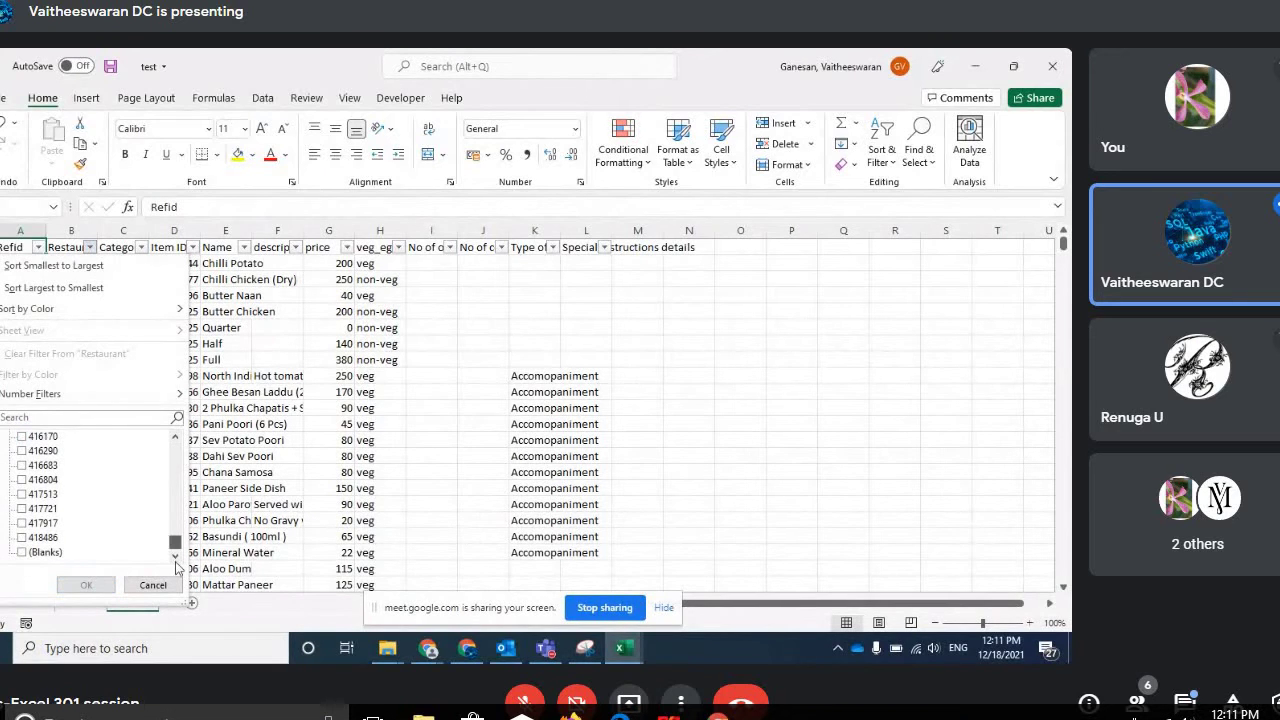
click(22, 553)
click(86, 585)
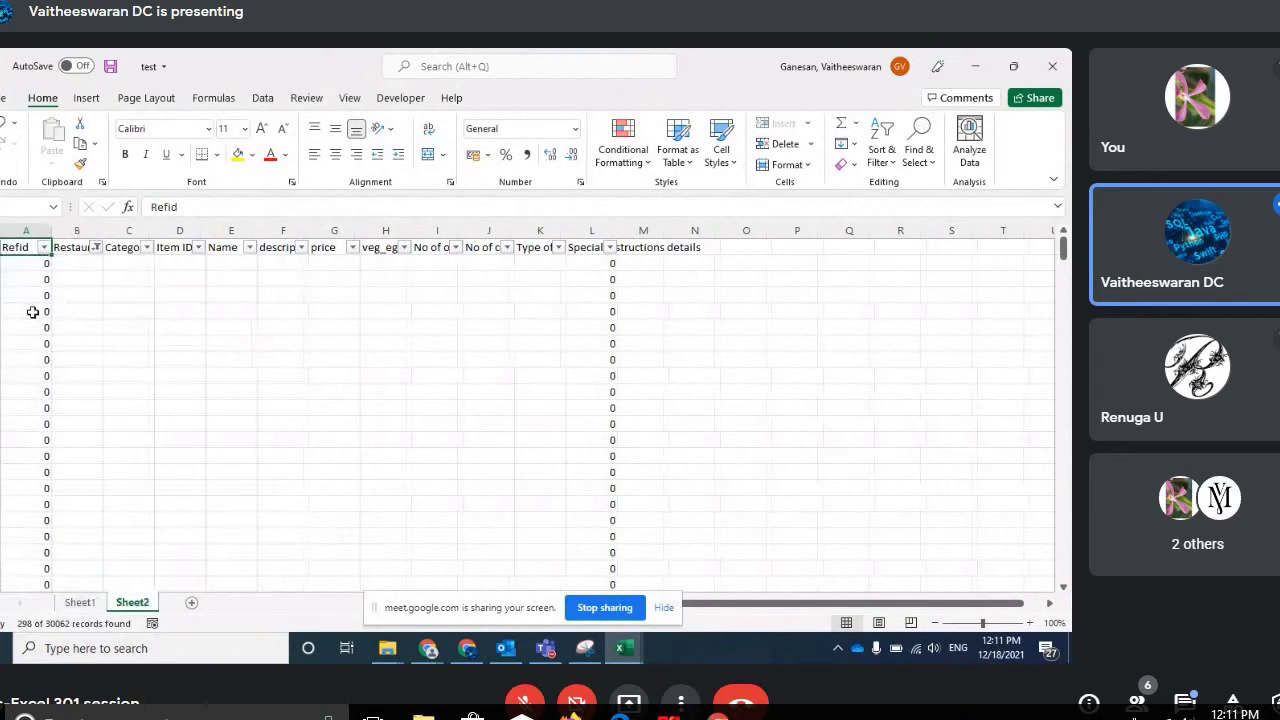
Step: Select the filtered blank-Restaurant rows from row 2 down to the last one
click(10, 263)
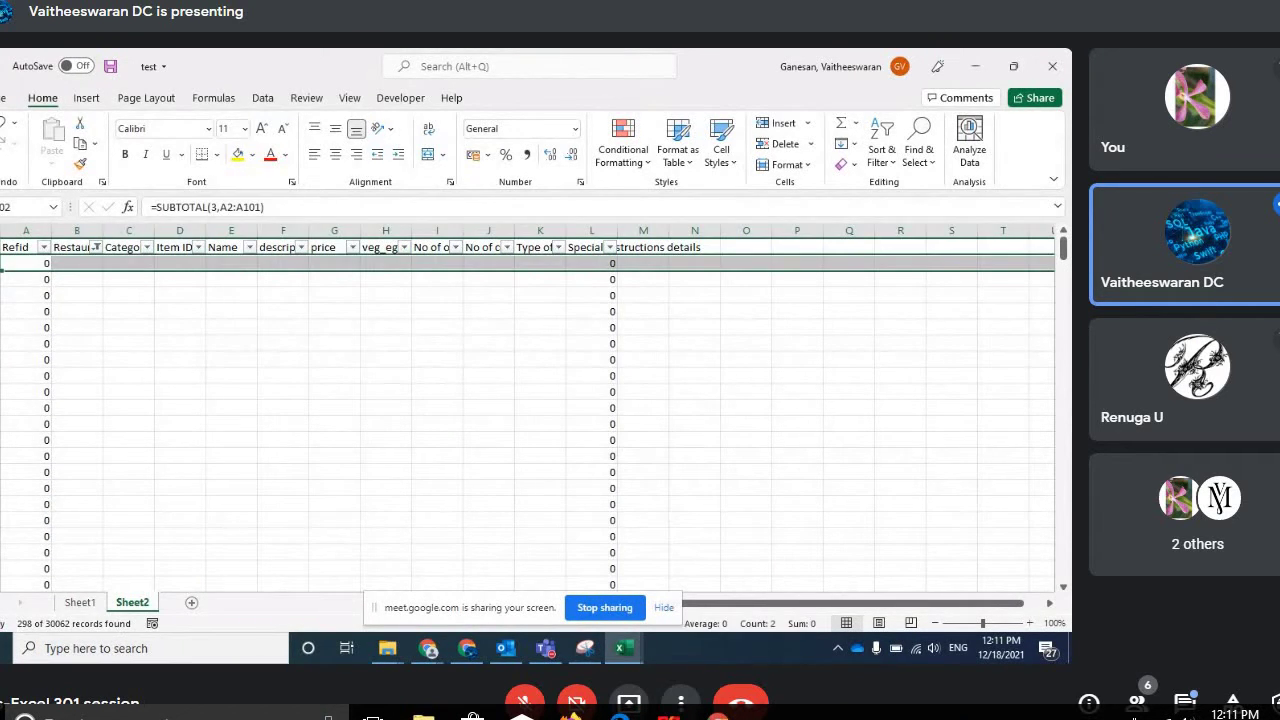
key(ctrl+shift+Down)
scroll(528, 408, up, 10)
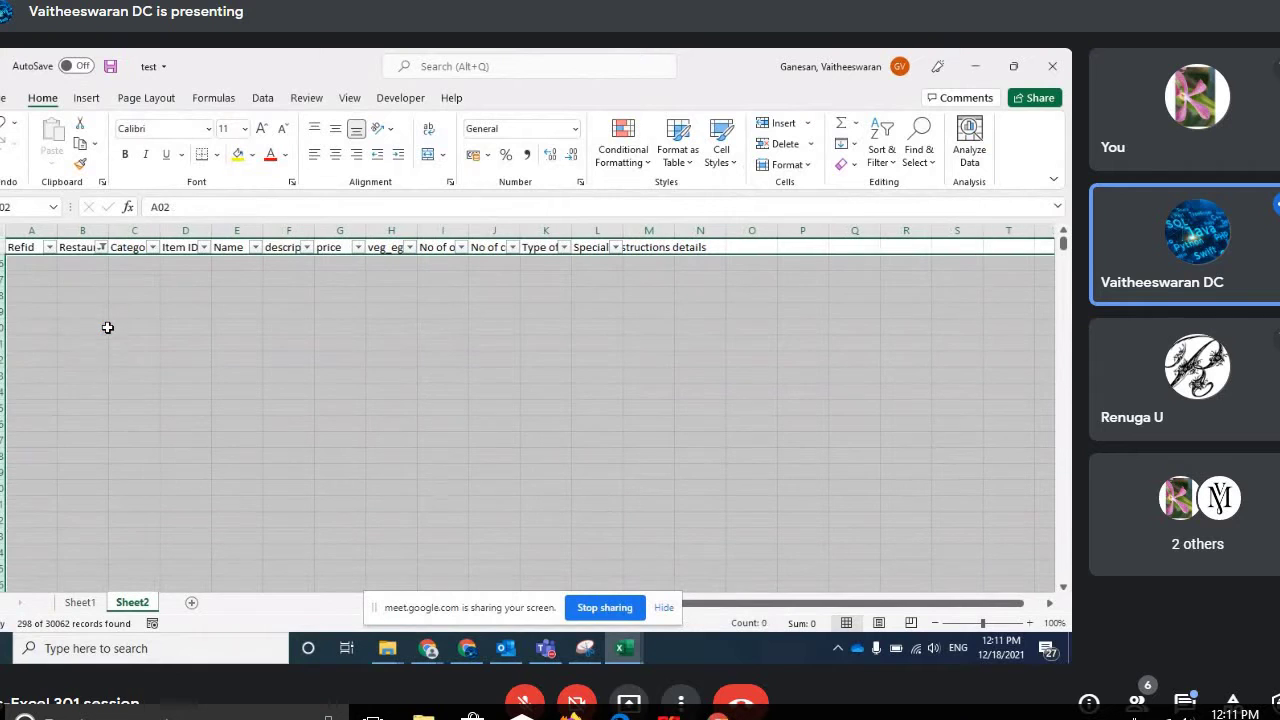
click(99, 247)
Step: Reset the Restaurant filter to Select All and save the workbook
click(30, 438)
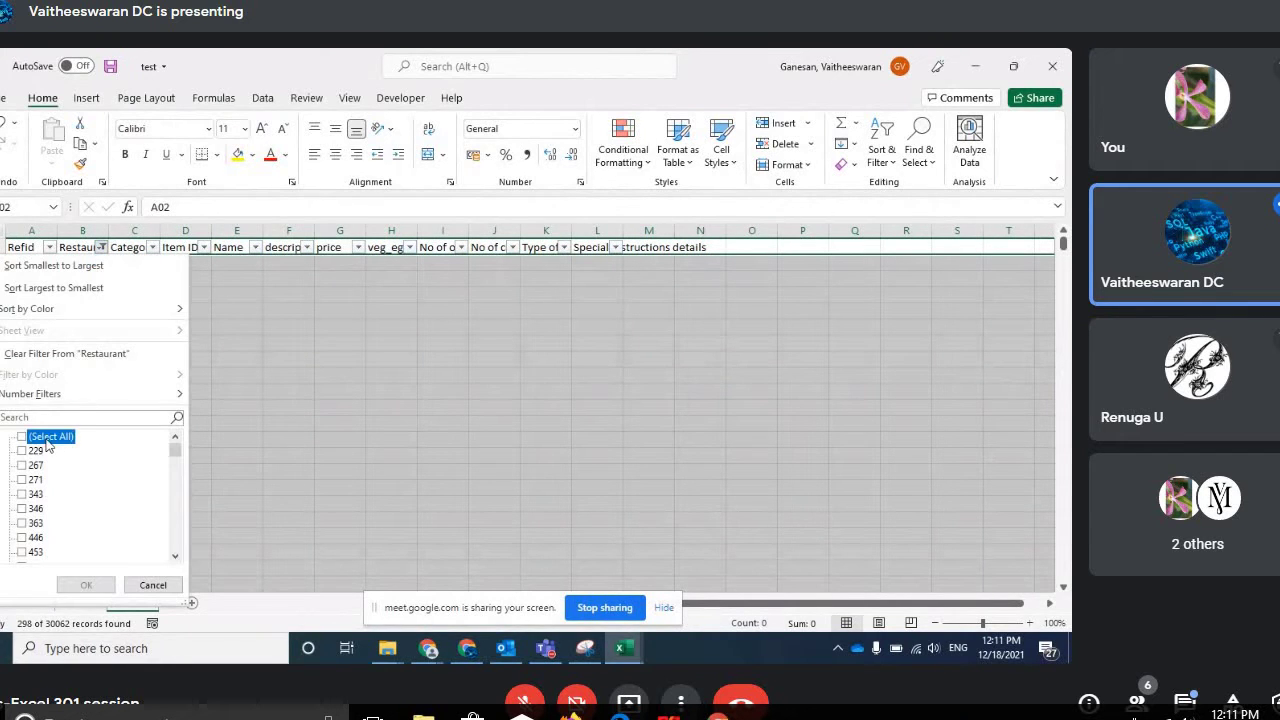
click(70, 585)
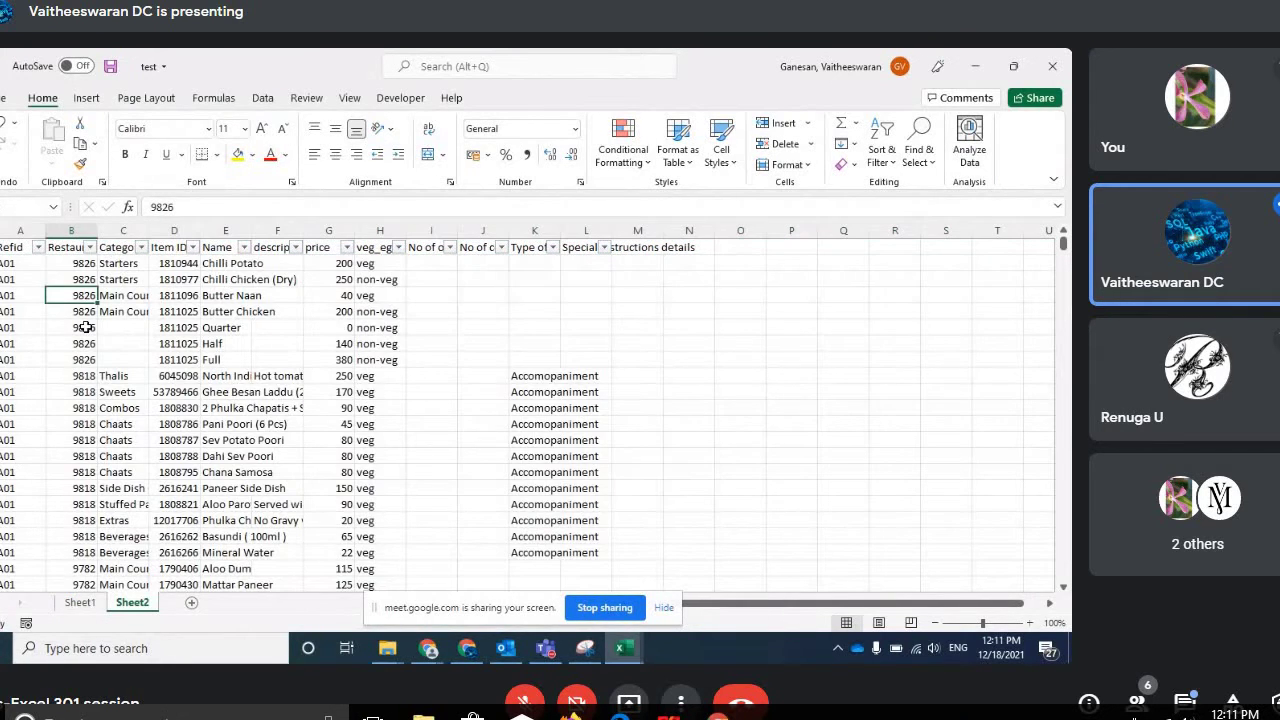
key(ctrl+Down)
key(ctrl+Up)
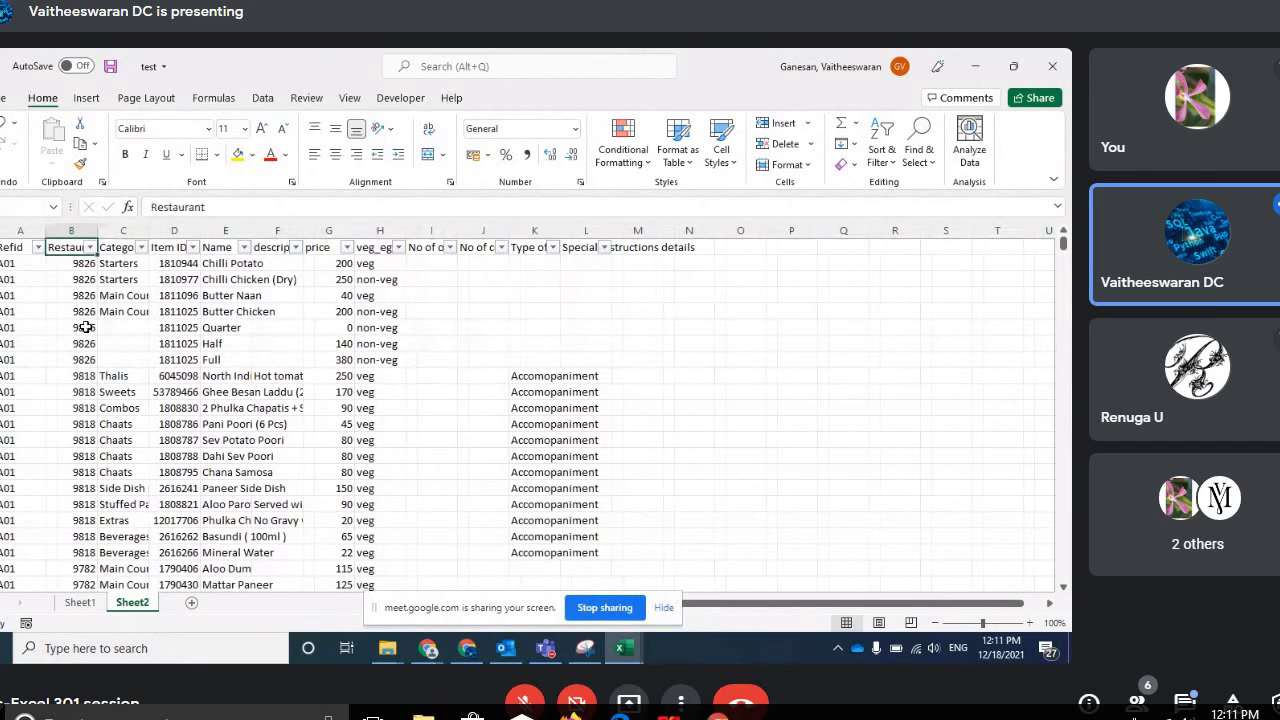
key(ctrl+s)
Step: Check the Restaurant values in column B and return to the Refid header at A1
click(73, 299)
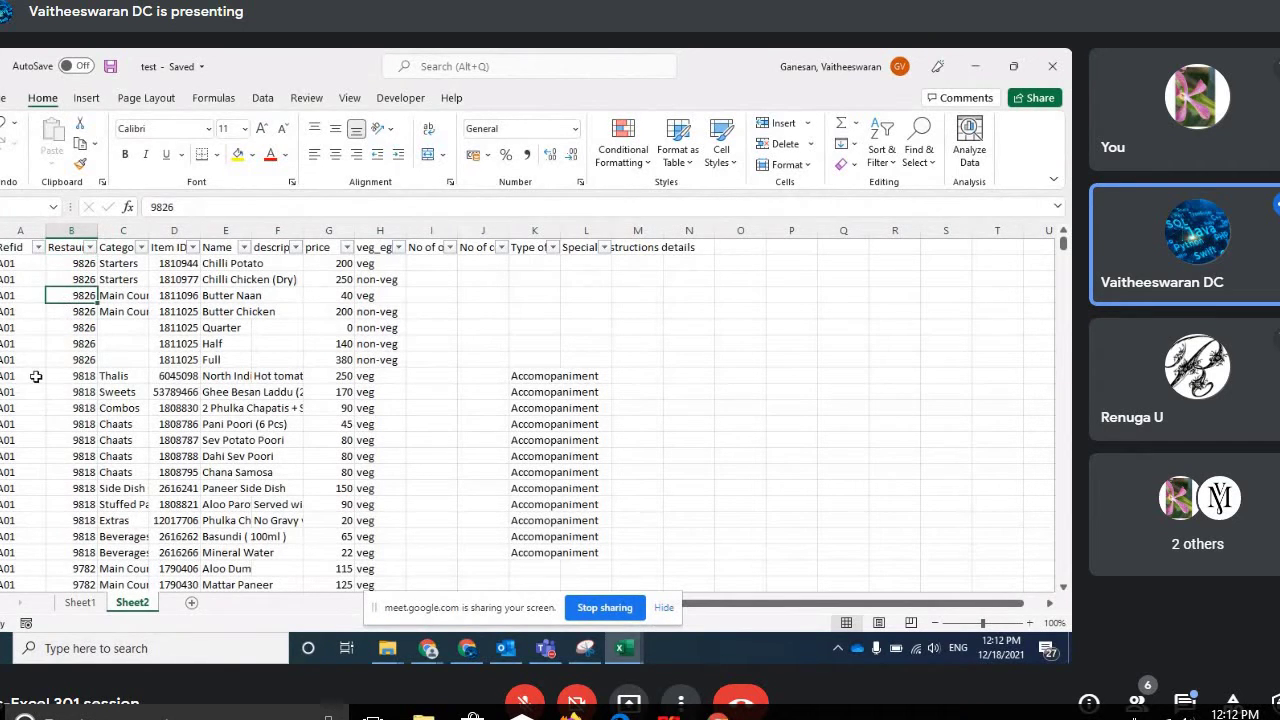
scroll(20, 326, down, 4)
scroll(10, 300, up, 3)
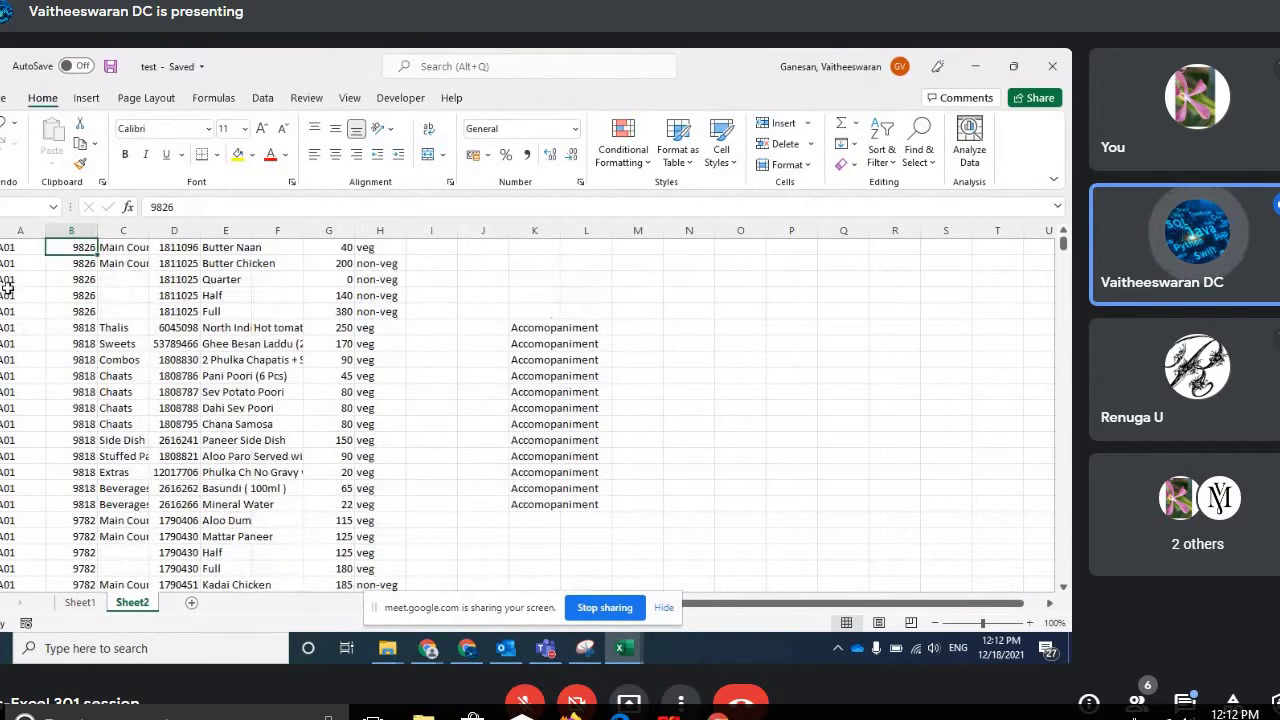
scroll(20, 280, up, 1)
scroll(34, 324, down, 1)
scroll(34, 324, down, 3)
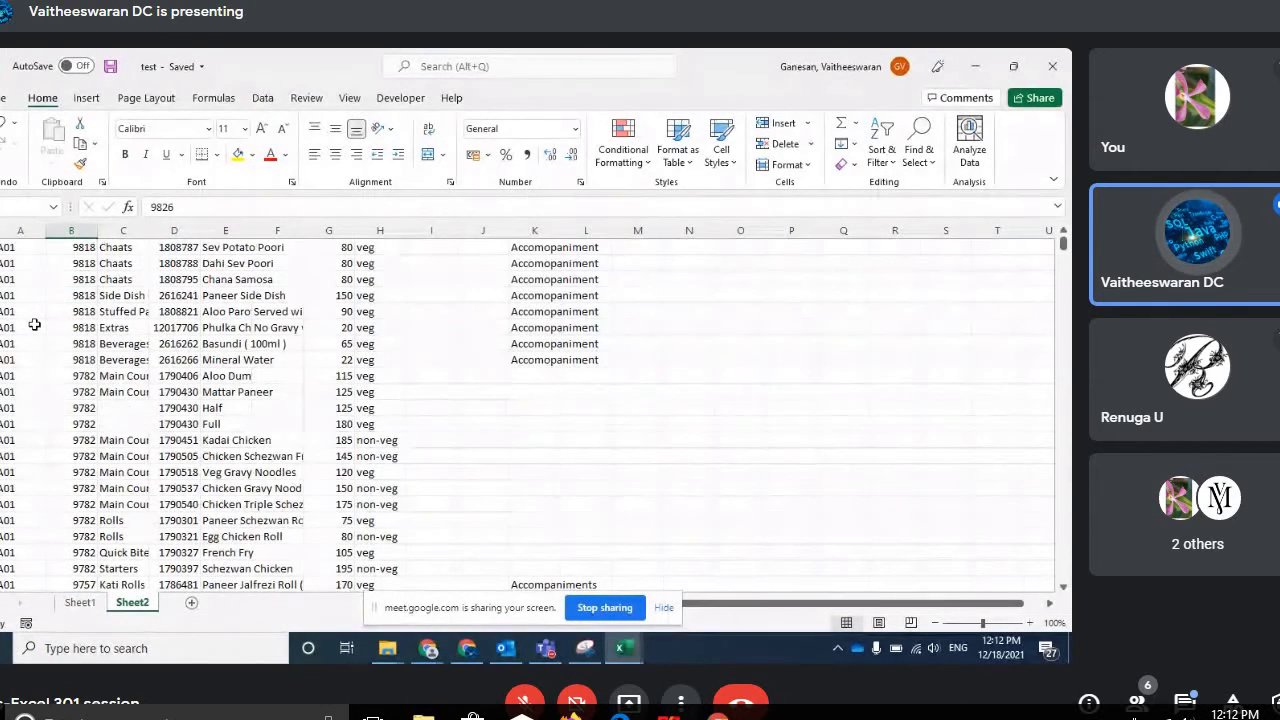
scroll(34, 324, up, 5)
key(ctrl+Home)
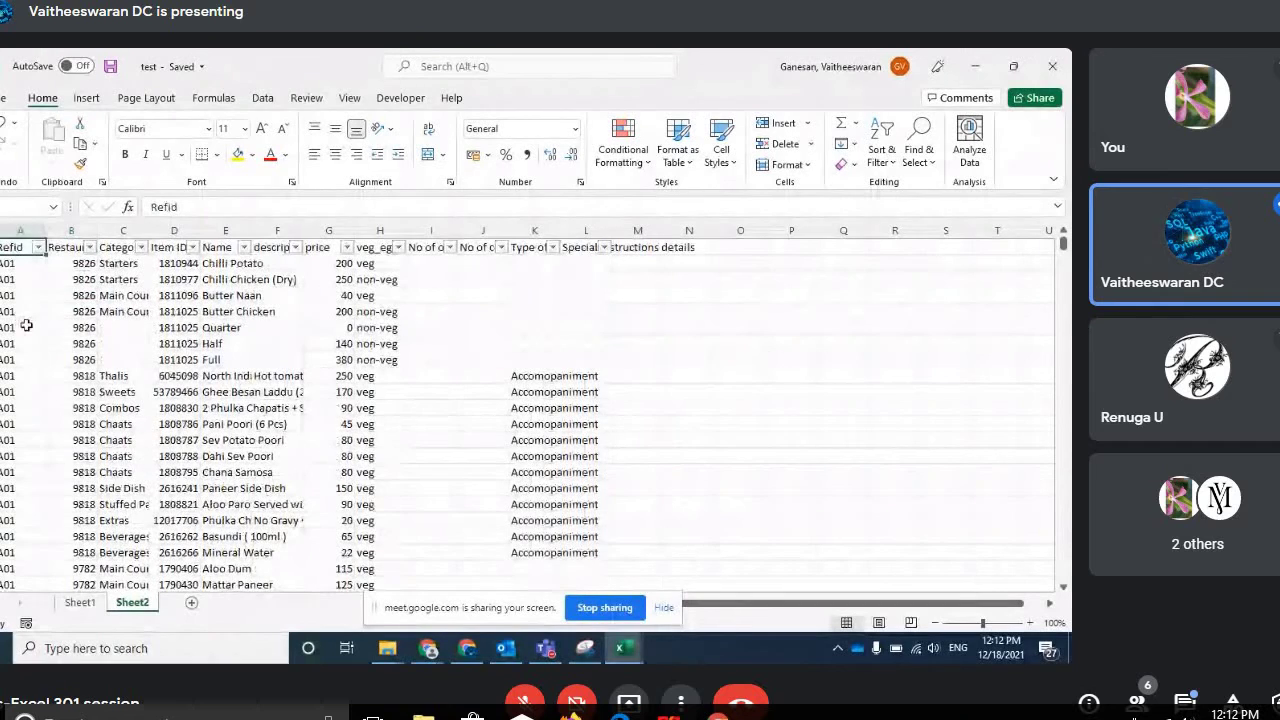
Step: Select columns A–M and set Subtotals to group at each change in Refid
drag(22, 249, 648, 270)
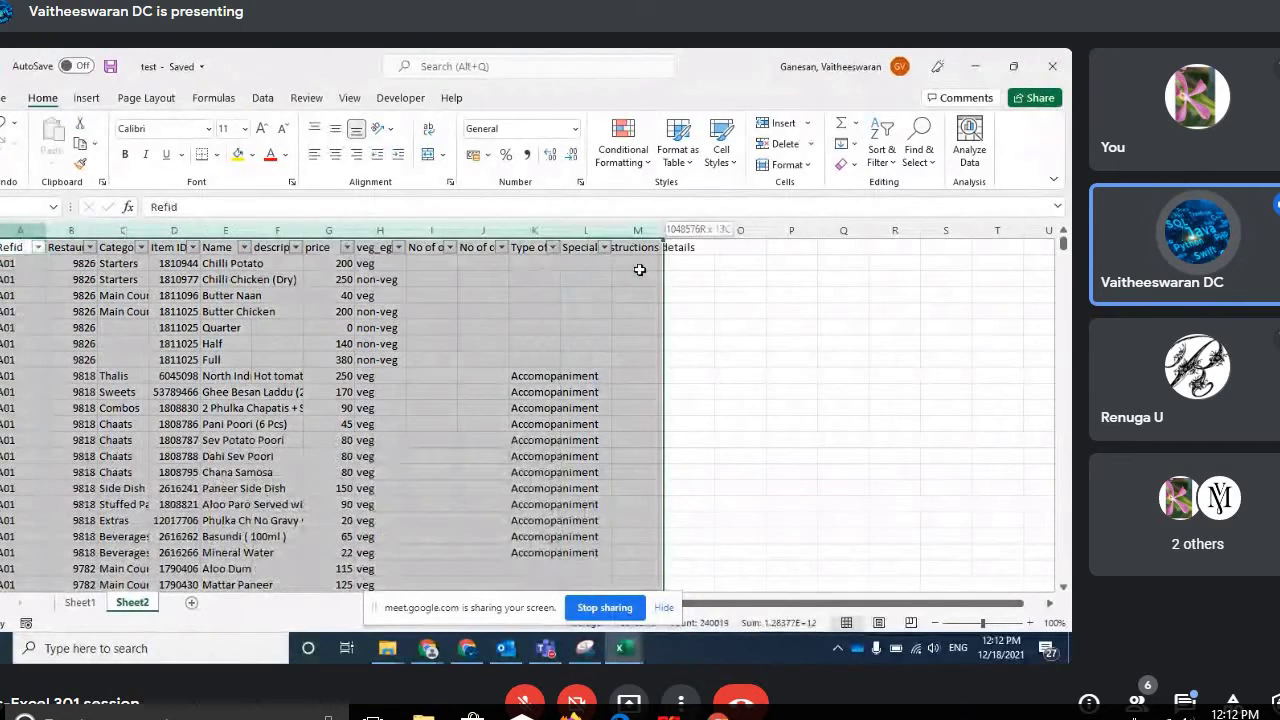
click(445, 66)
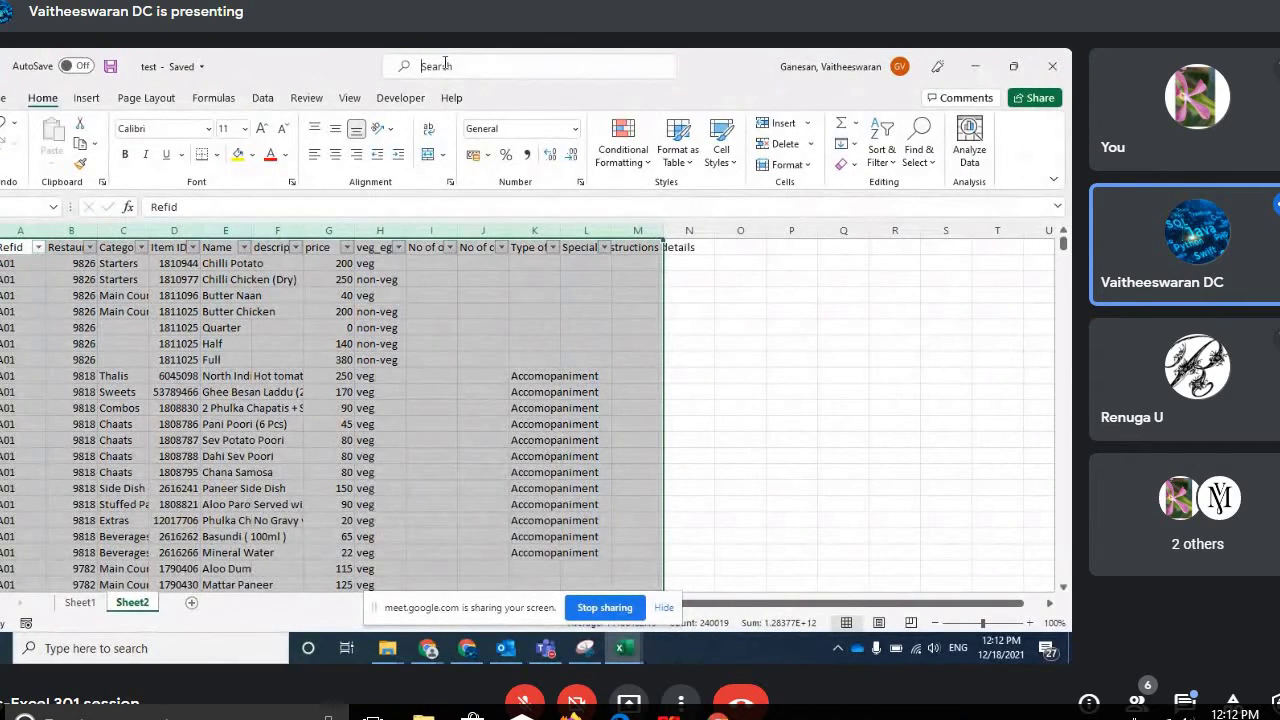
text(sub)
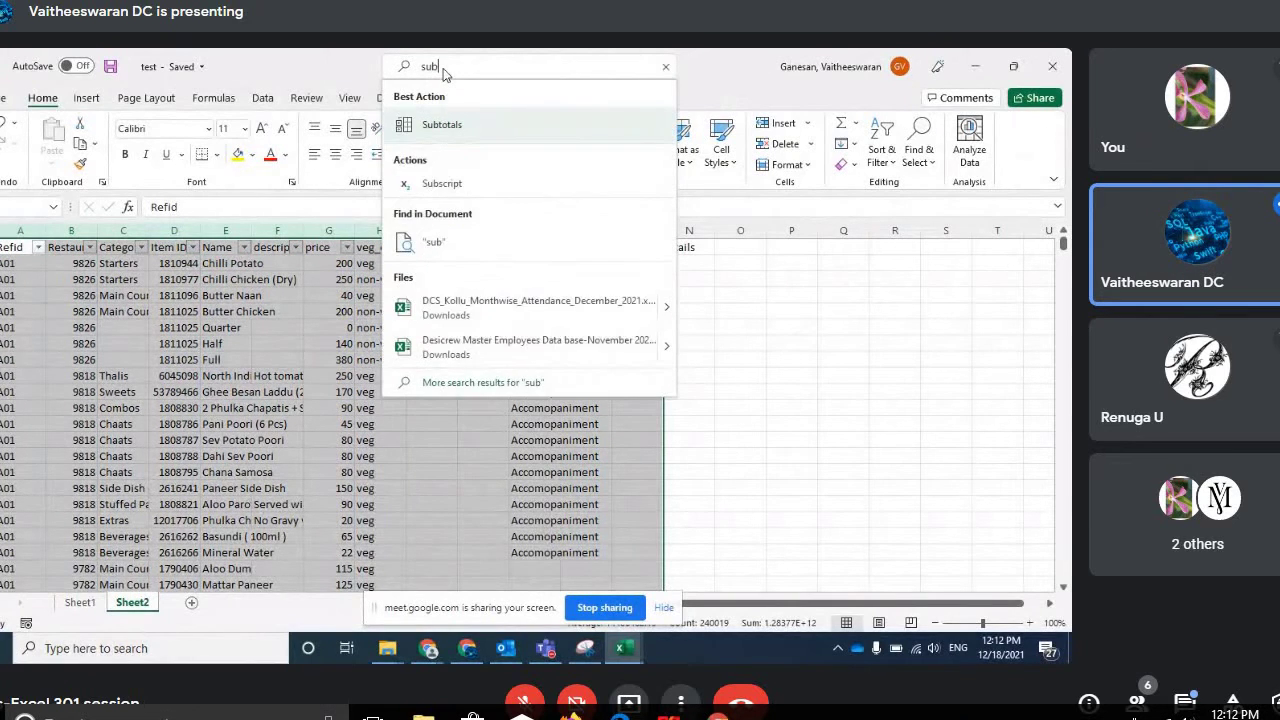
click(464, 121)
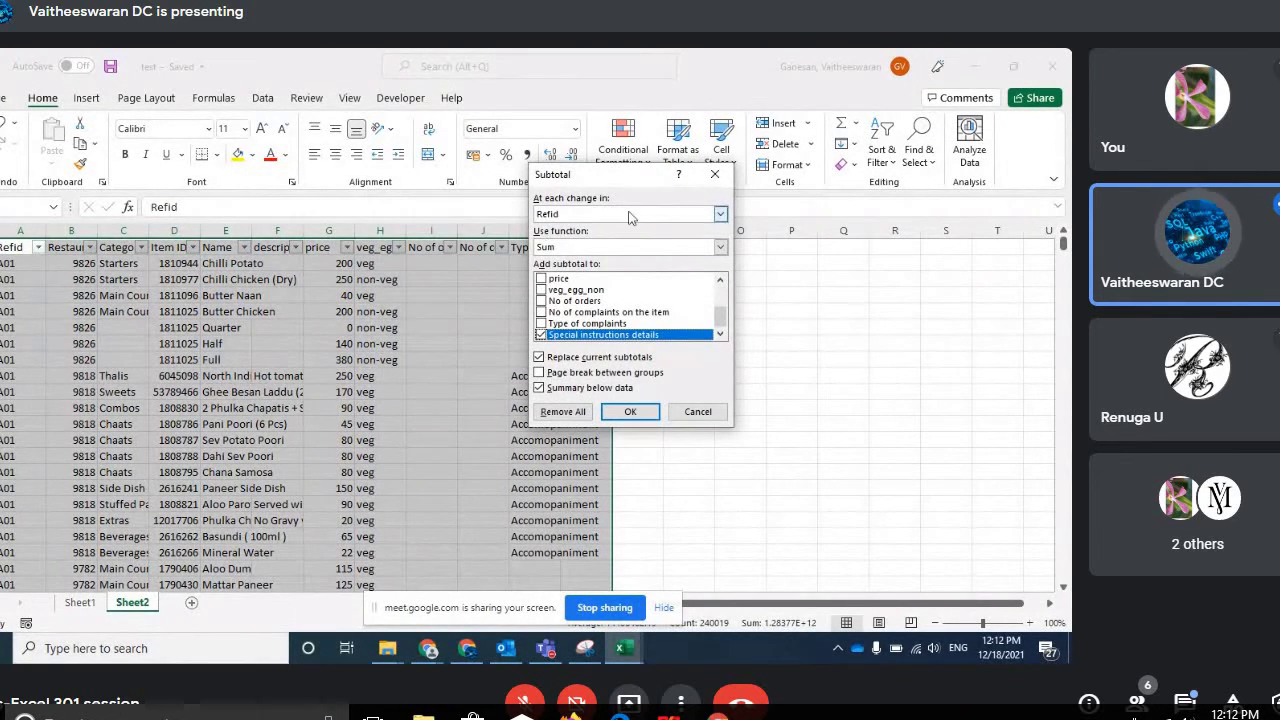
click(720, 214)
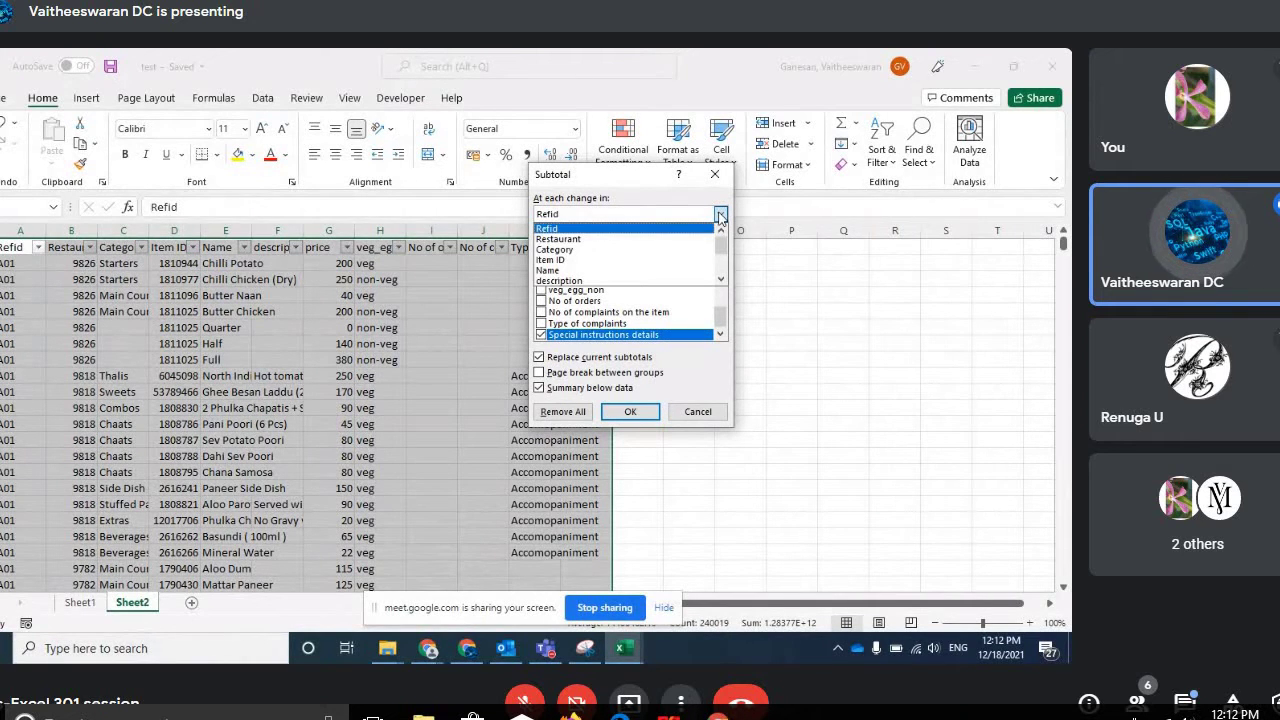
click(561, 231)
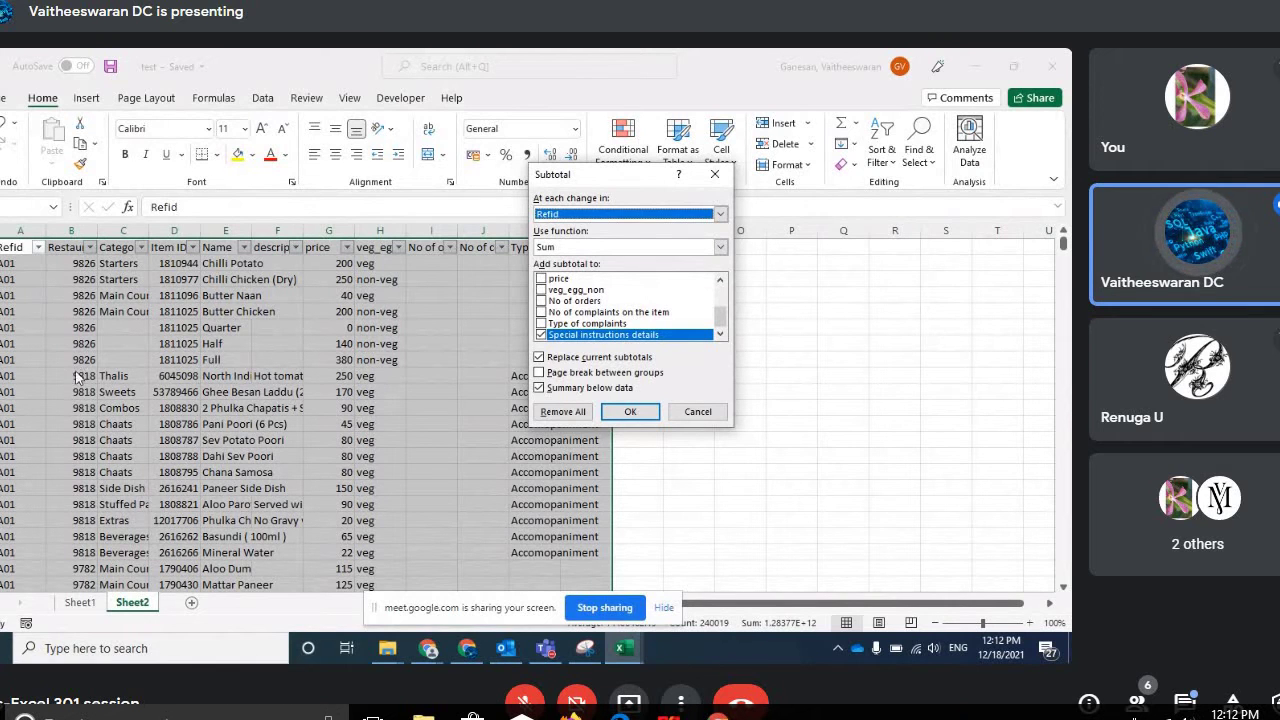
click(720, 214)
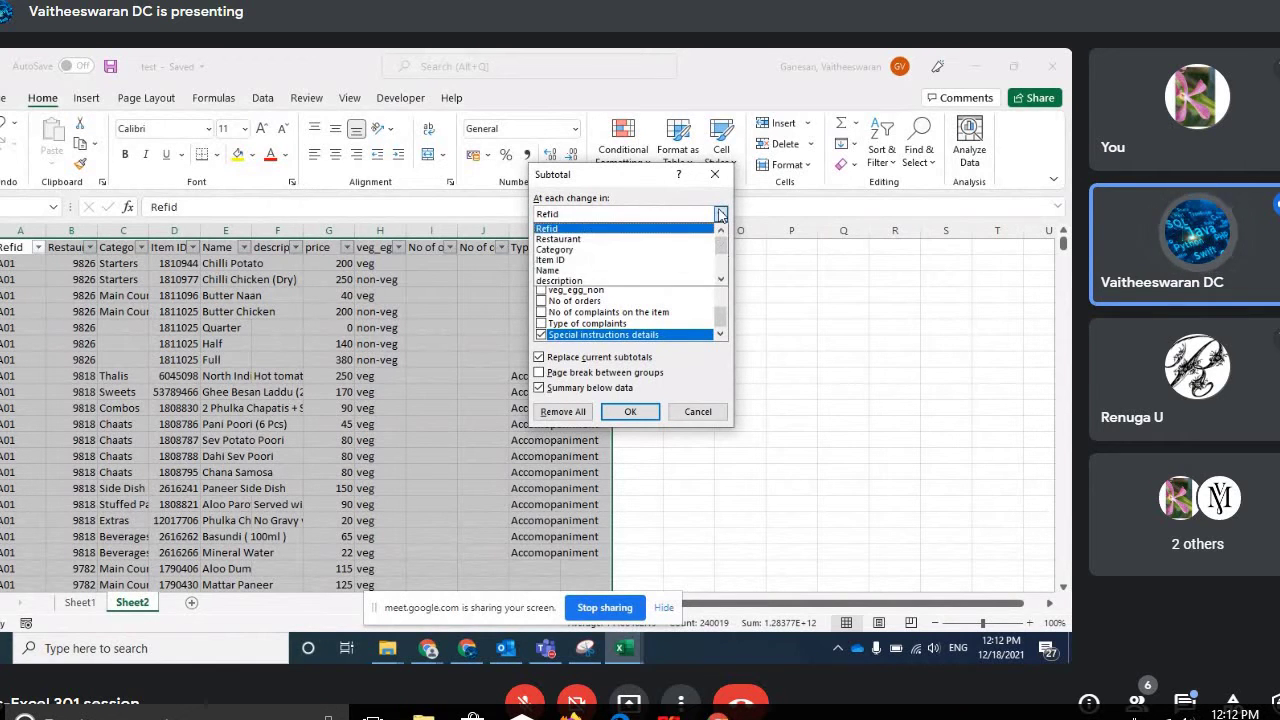
drag(720, 316, 726, 302)
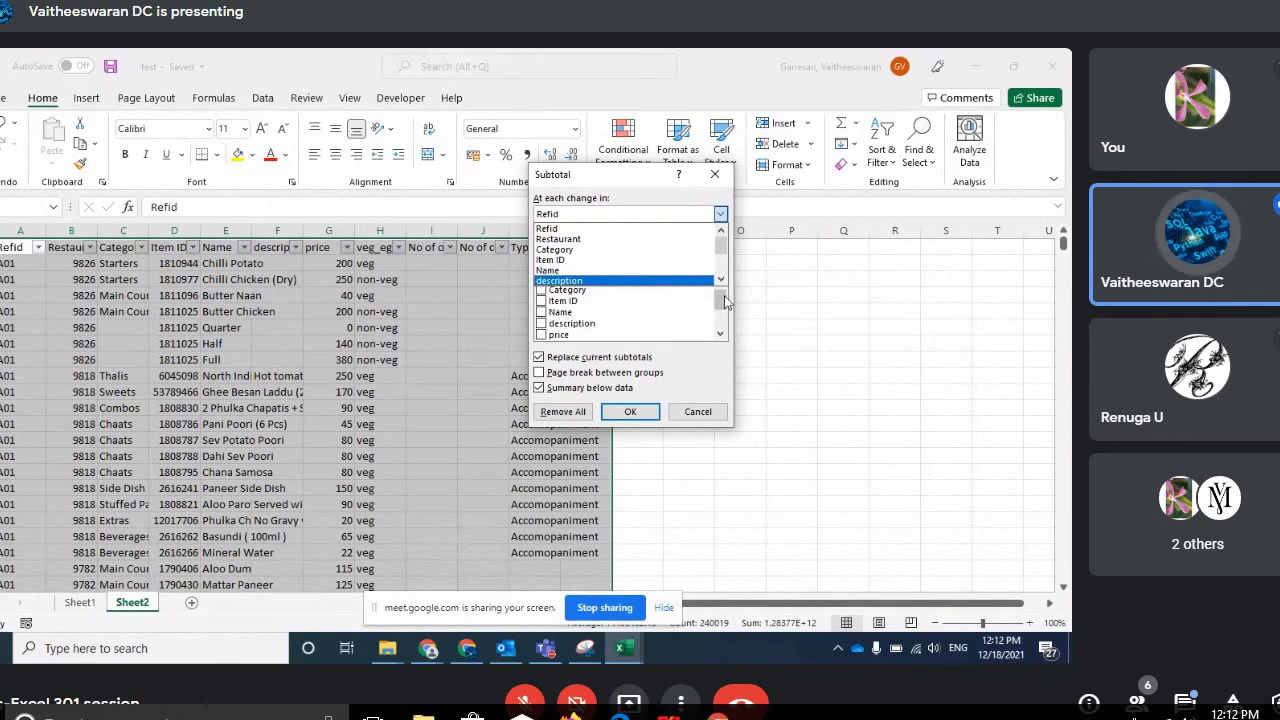
click(716, 371)
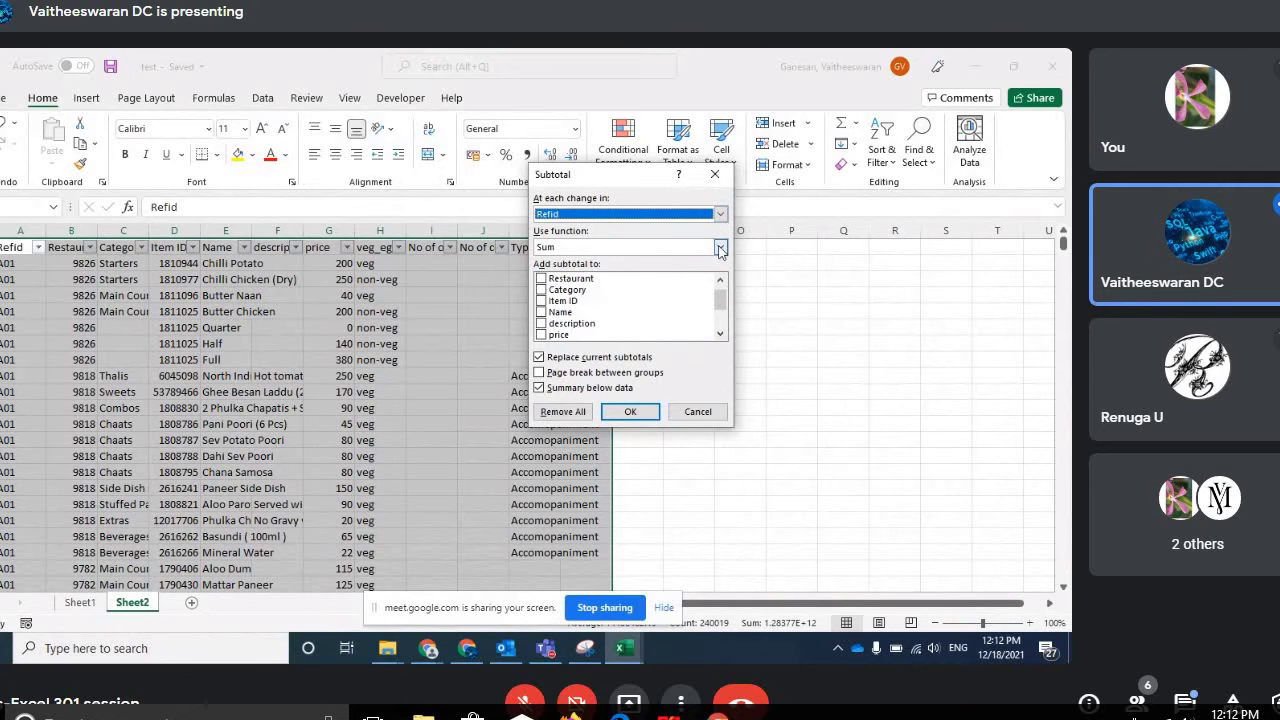
Step: Use the Count function on the Refid column only and apply the subtotals
click(720, 247)
click(557, 271)
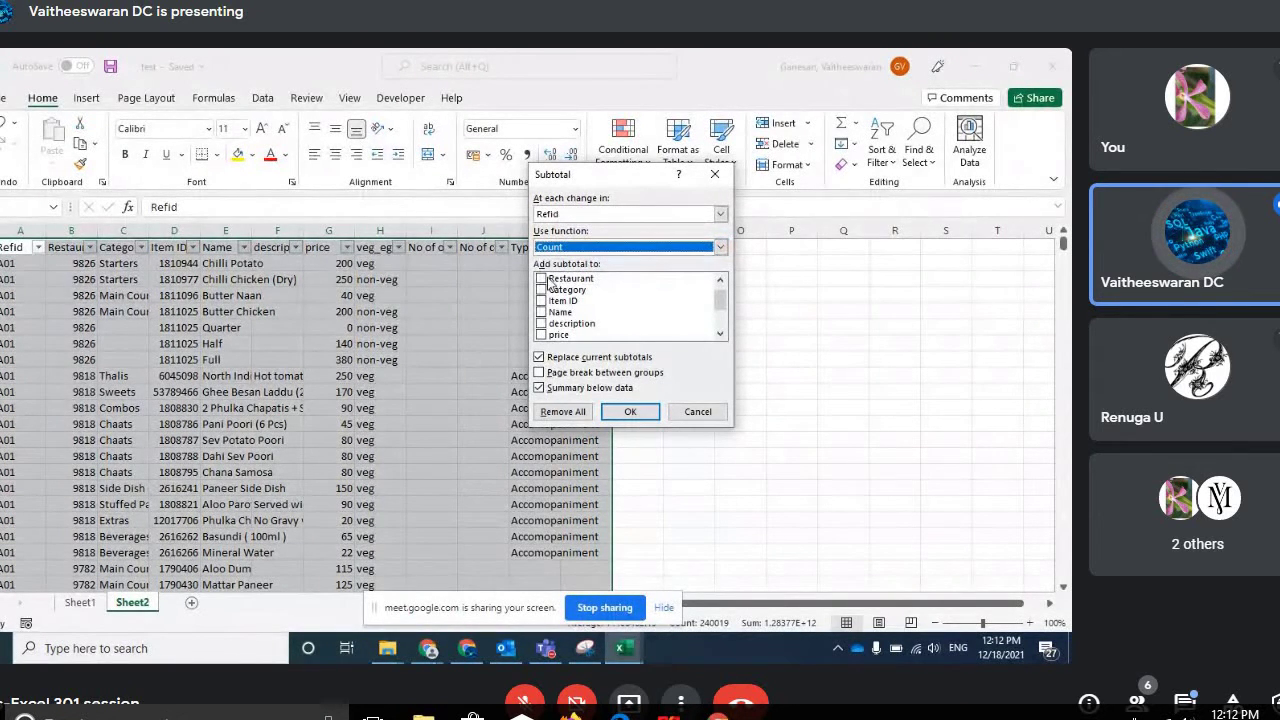
click(541, 279)
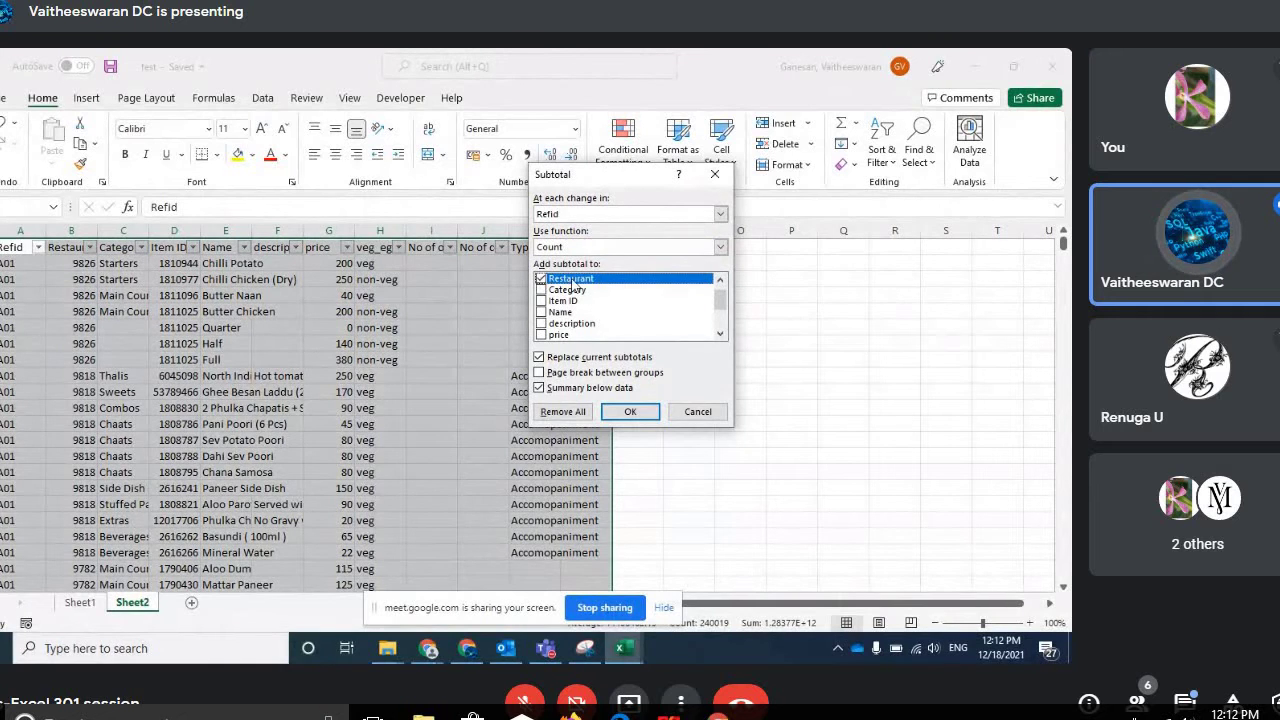
scroll(630, 301, up, 1)
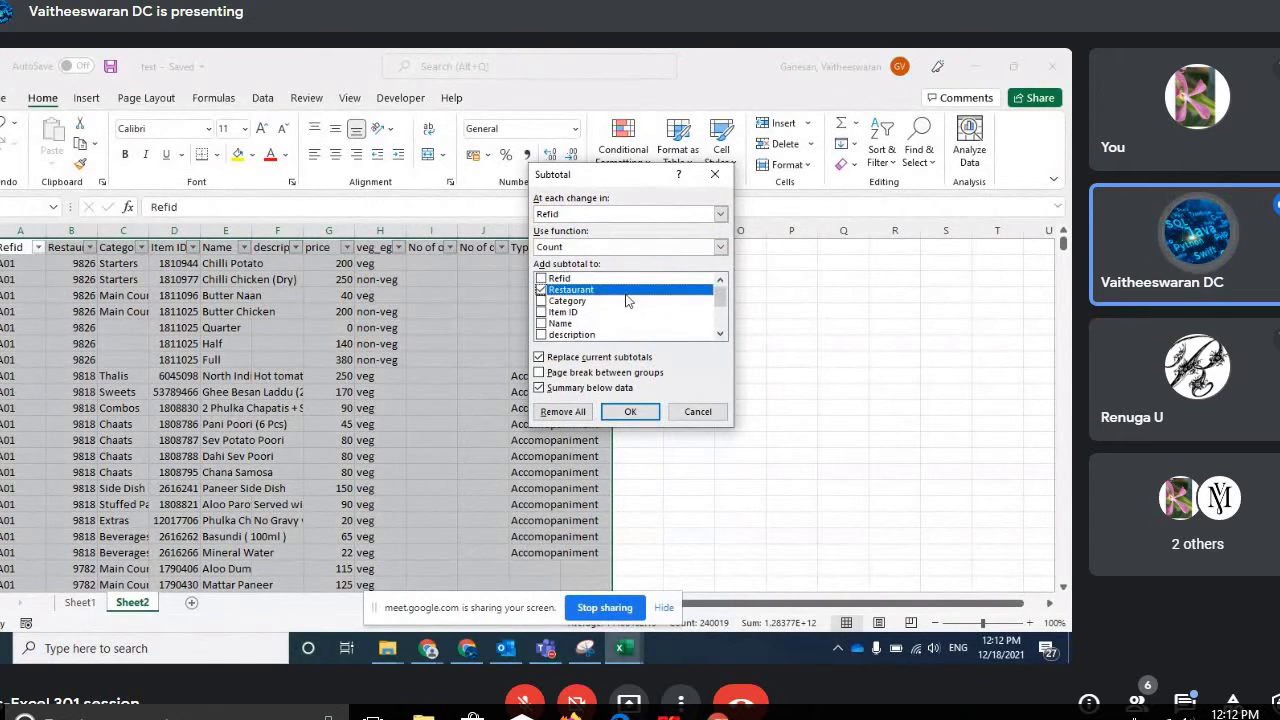
click(541, 278)
click(541, 289)
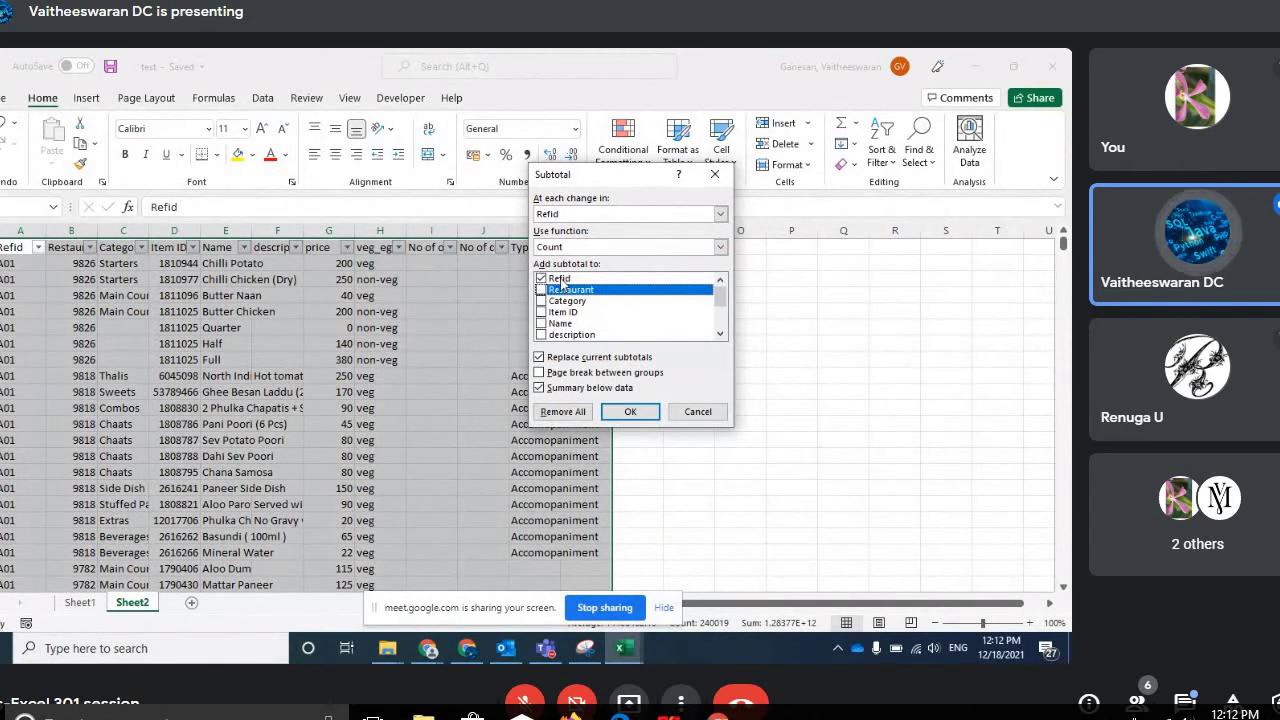
click(633, 413)
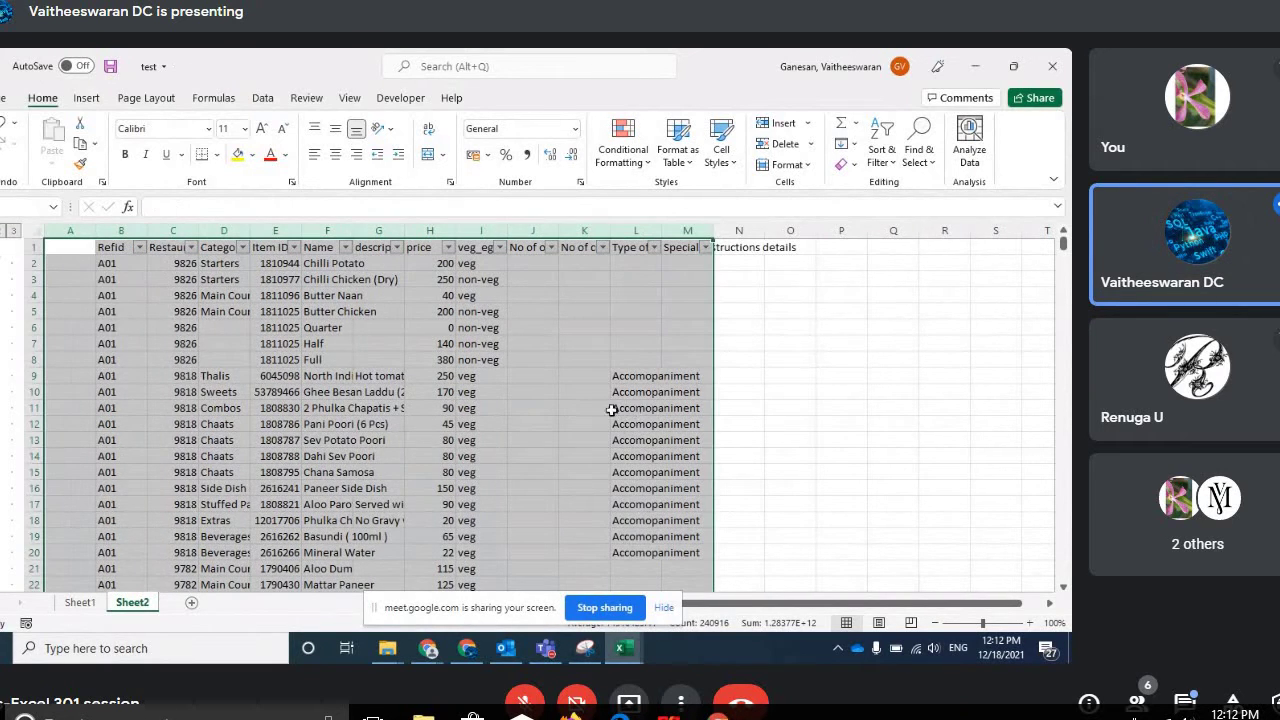
Step: Review the inserted subtotal rows around the A01 Count row
click(133, 465)
scroll(131, 470, down, 10)
scroll(131, 470, down, 10)
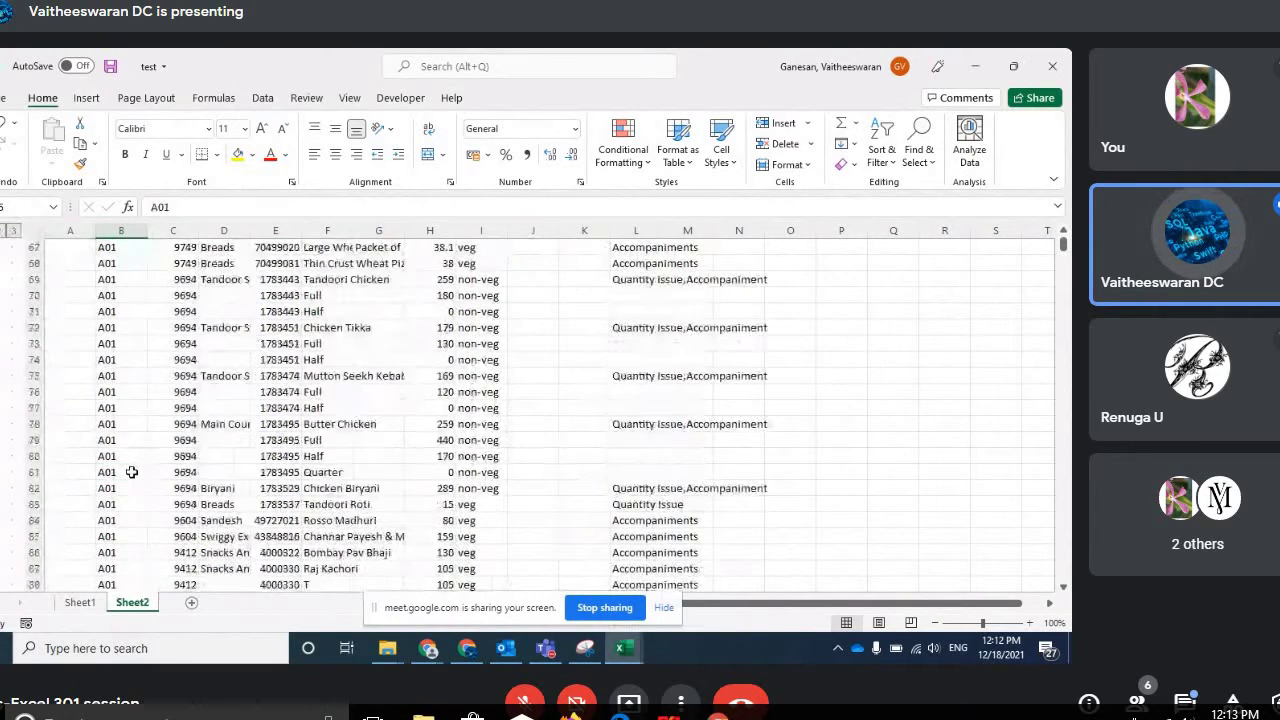
scroll(131, 470, down, 12)
scroll(131, 472, up, 3)
scroll(131, 472, up, 1)
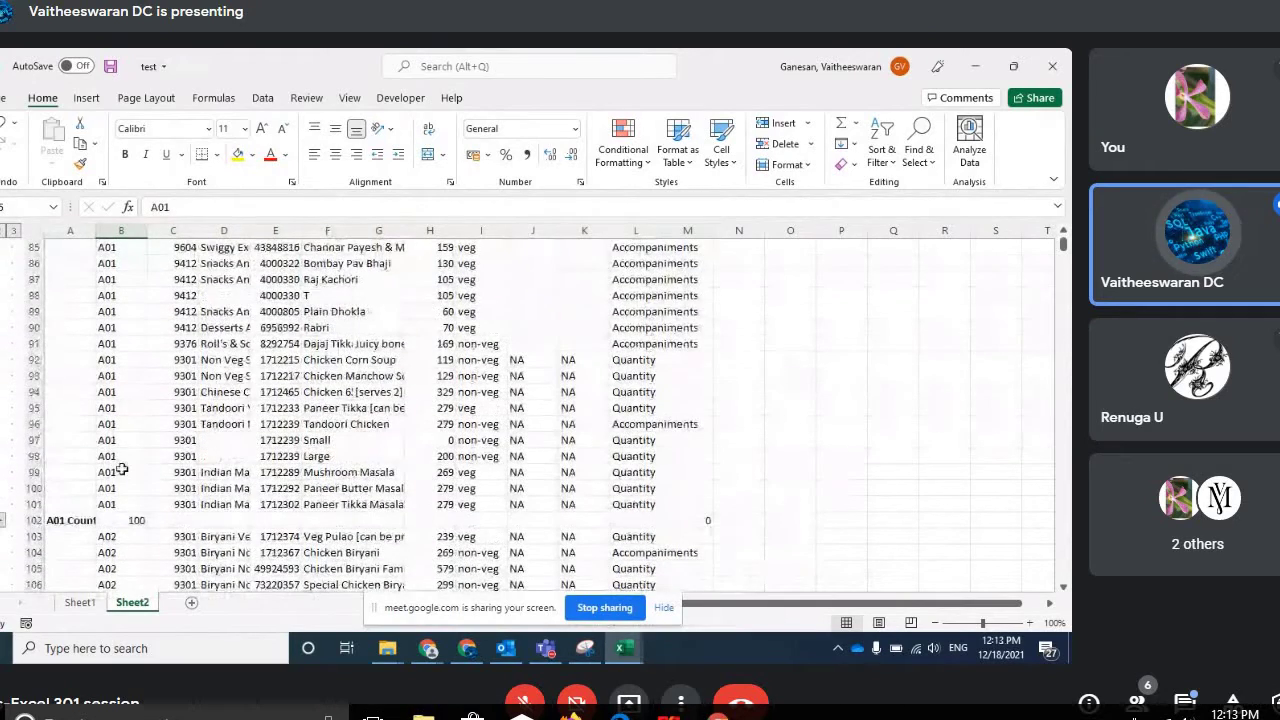
click(118, 468)
key(ctrl+Up)
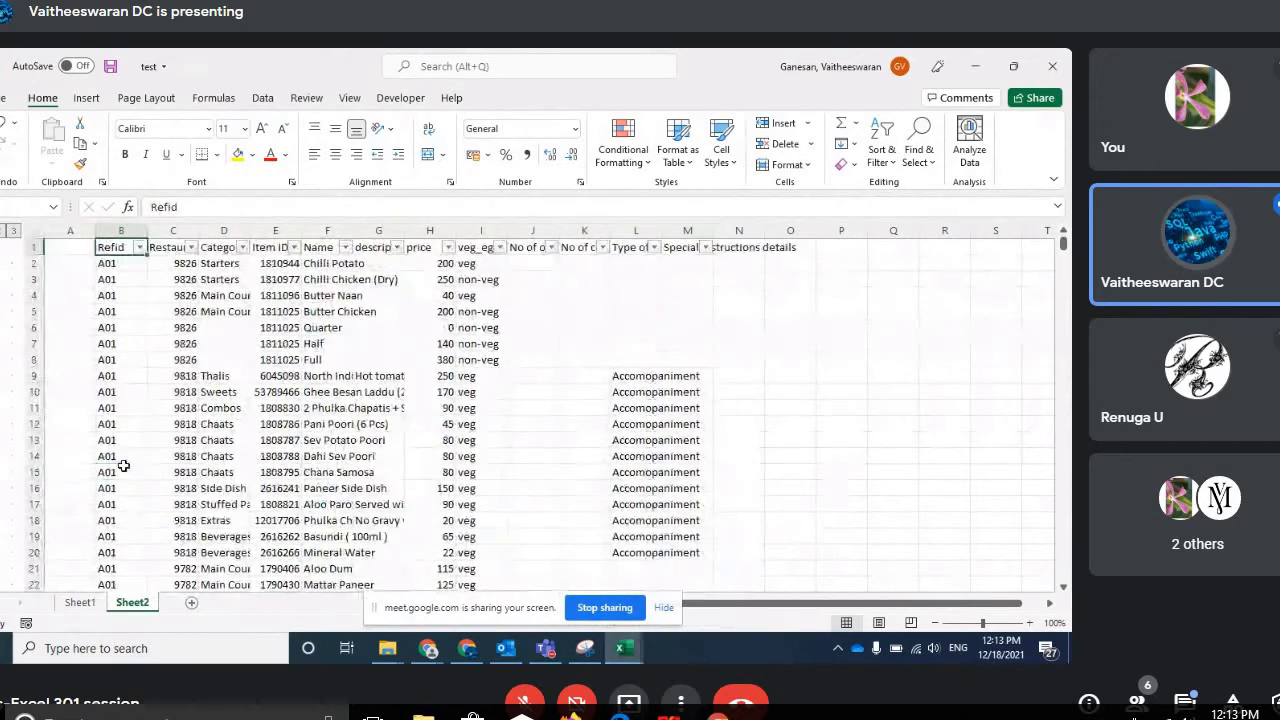
Step: Copy columns A–N into a new Sheet3, pasted as values at A1
drag(70, 230, 735, 232)
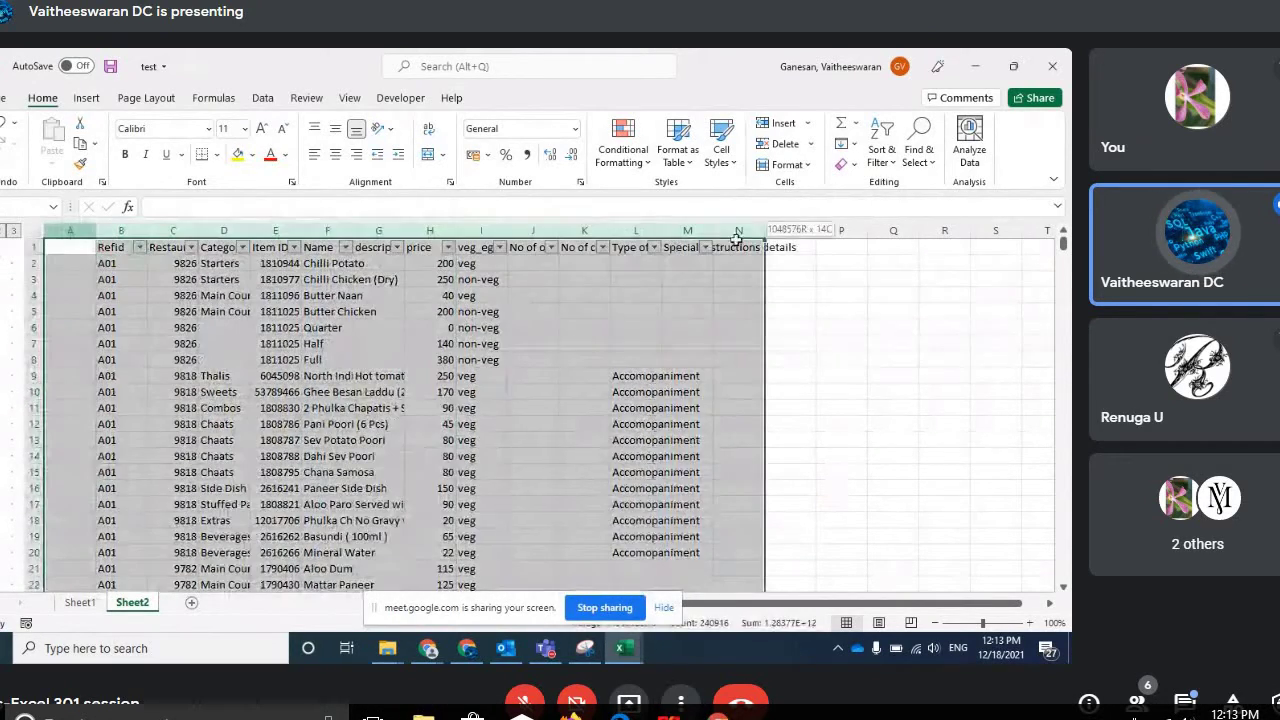
key(ctrl+c)
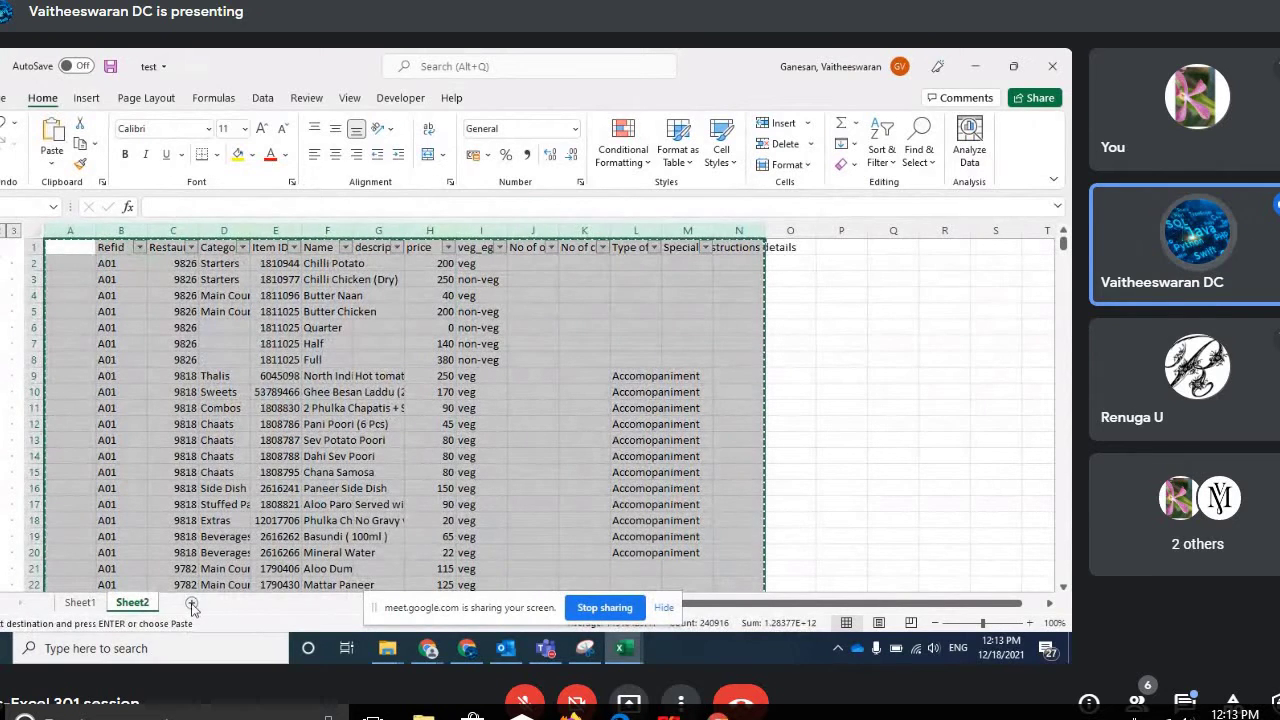
click(192, 603)
right_click(18, 250)
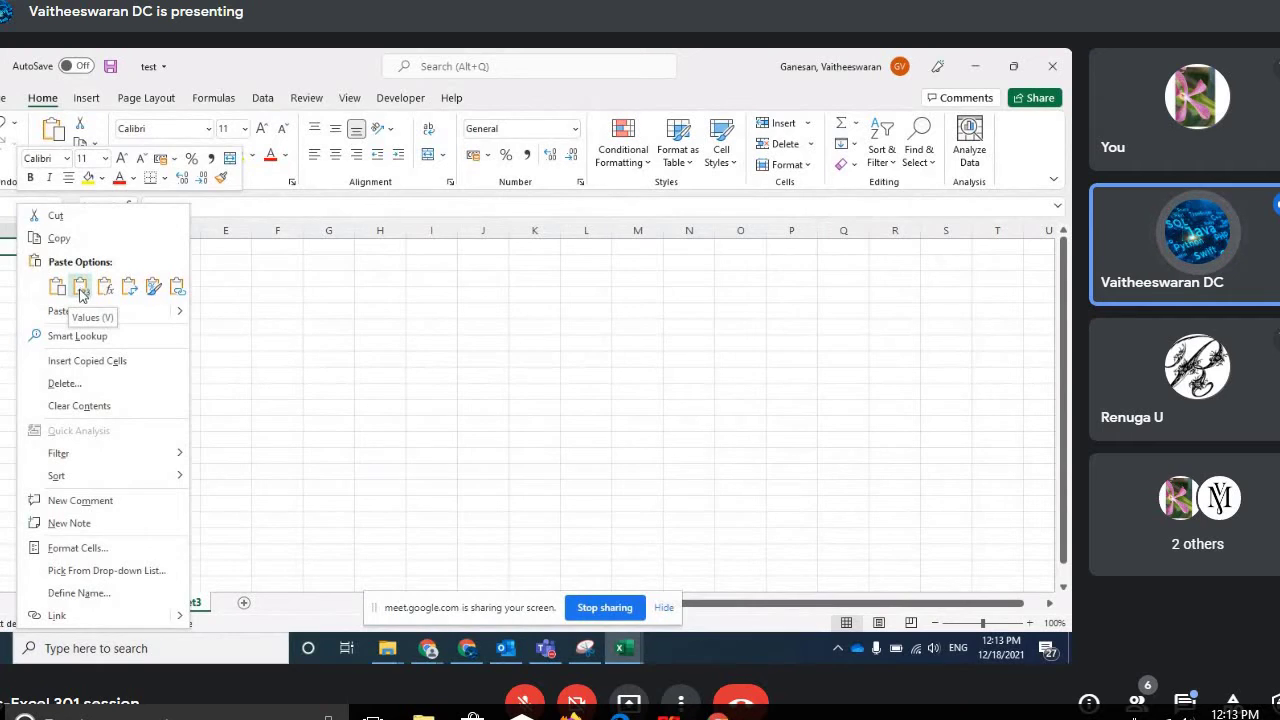
click(81, 290)
Step: Scroll through Sheet3 to check the pasted Refid values and A01 Count row
click(85, 345)
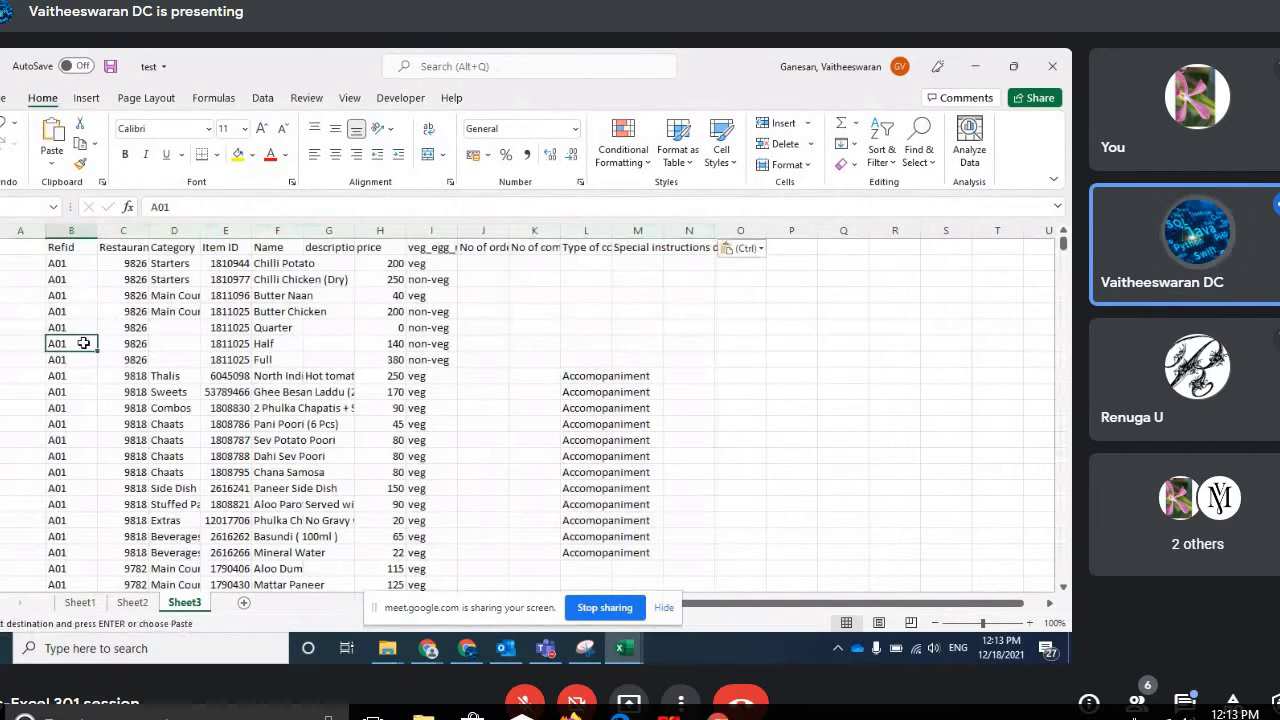
scroll(85, 347, down, 8)
scroll(86, 349, down, 8)
scroll(86, 350, down, 8)
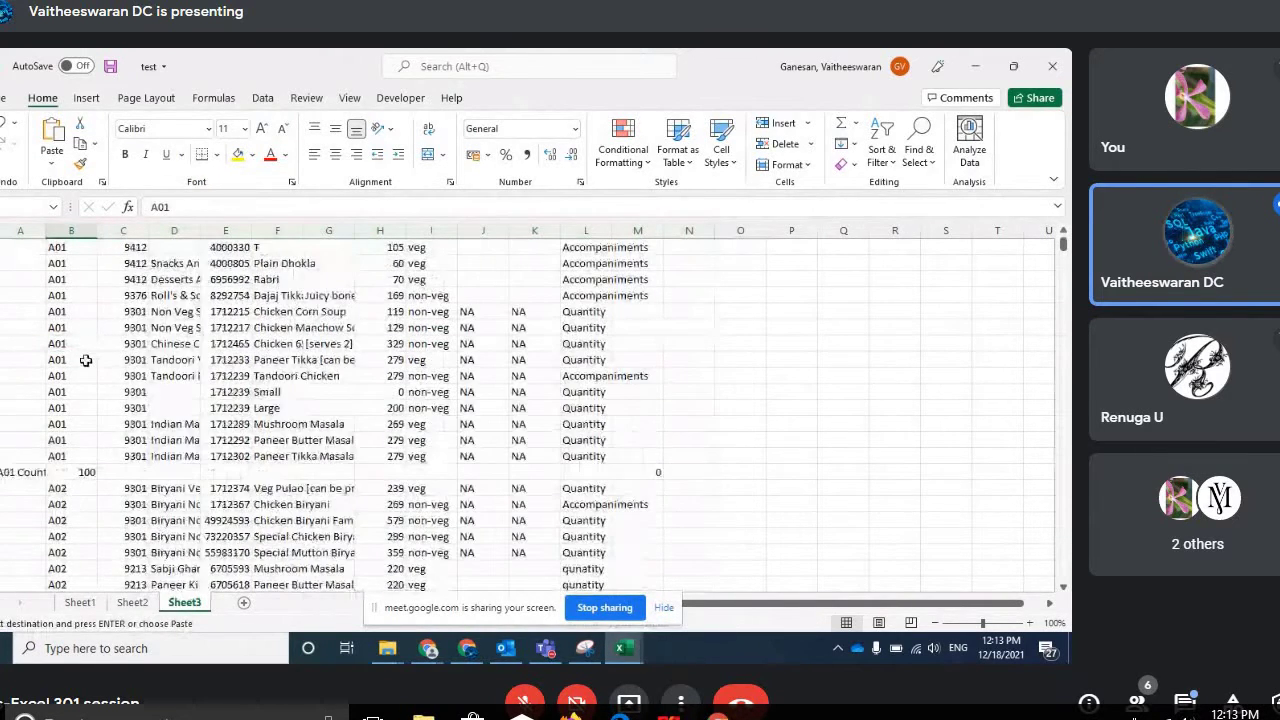
scroll(86, 355, down, 6)
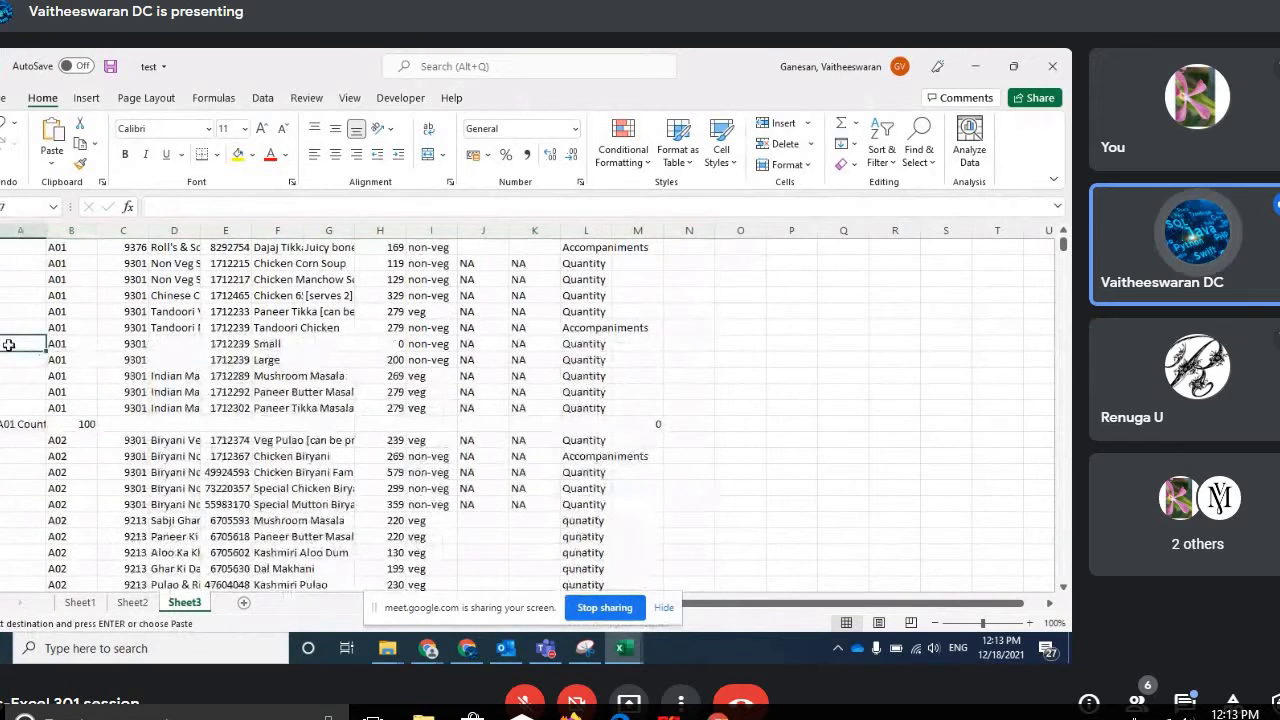
scroll(8, 345, up, 5)
scroll(8, 345, up, 20)
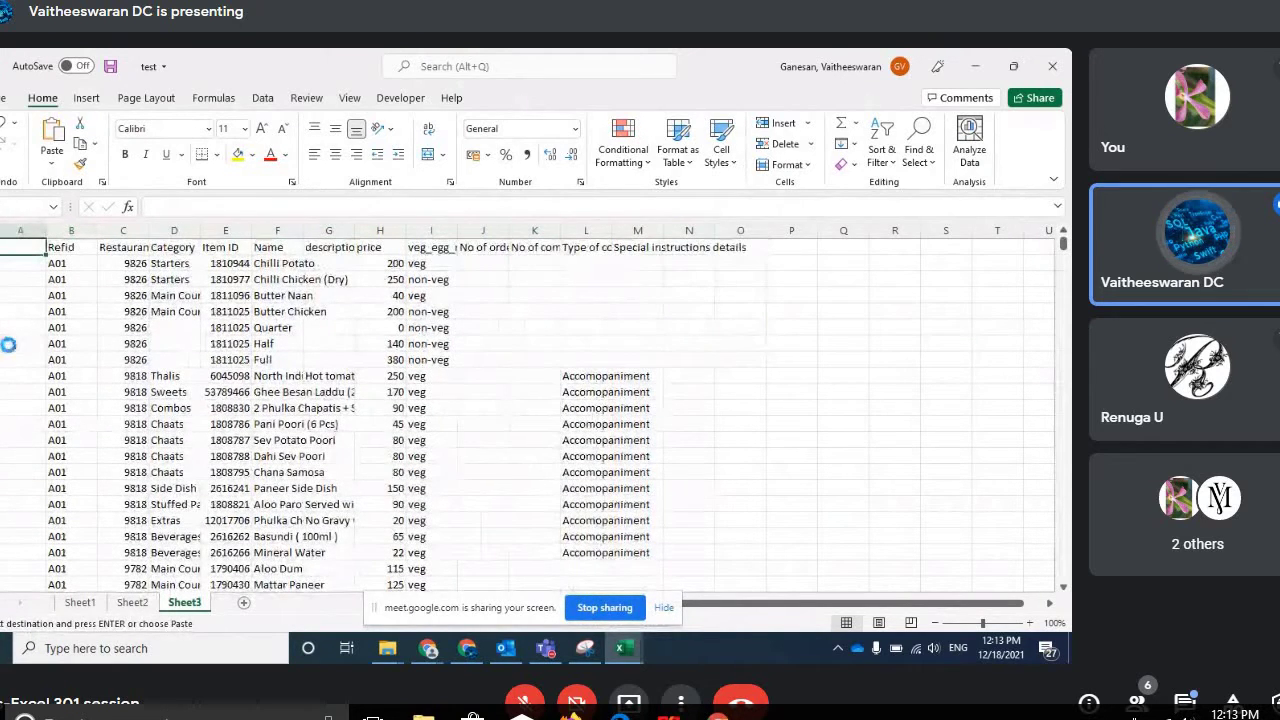
Step: Filter column A to hide (Blanks), then delete the visible A01–A05 Count and Grand Count rows
key(Escape)
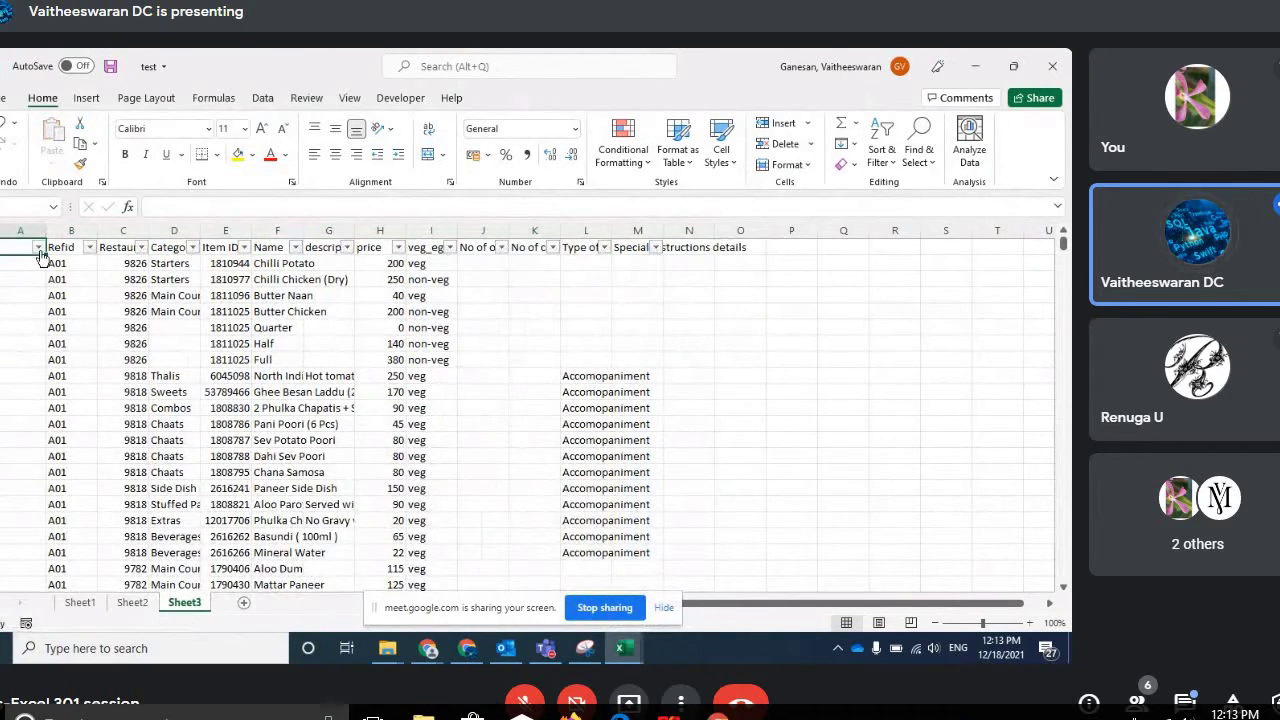
click(37, 247)
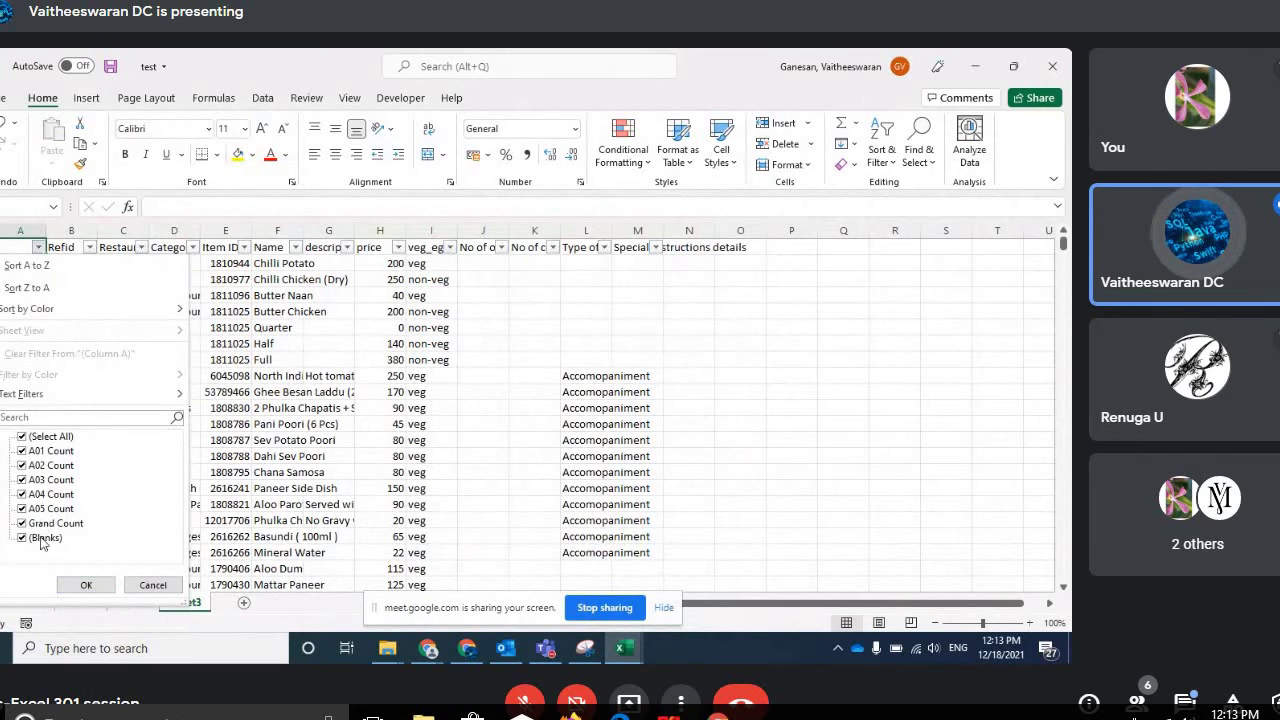
click(44, 526)
click(42, 527)
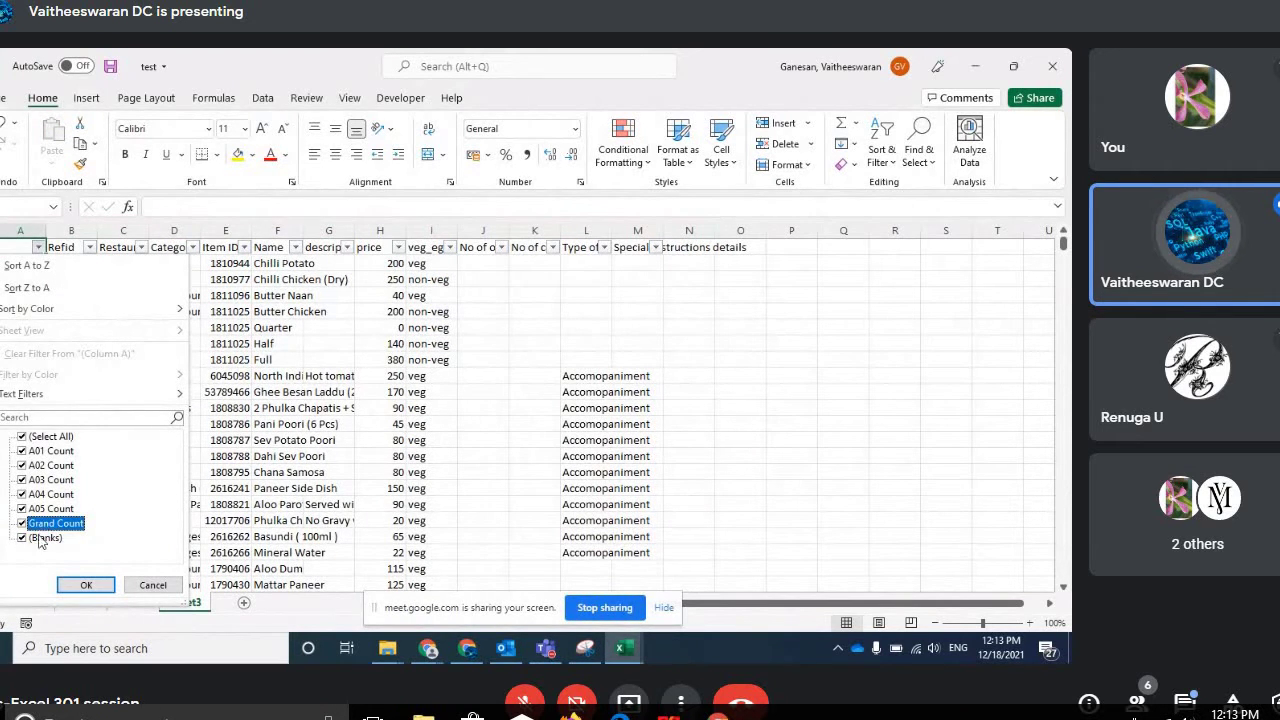
click(40, 540)
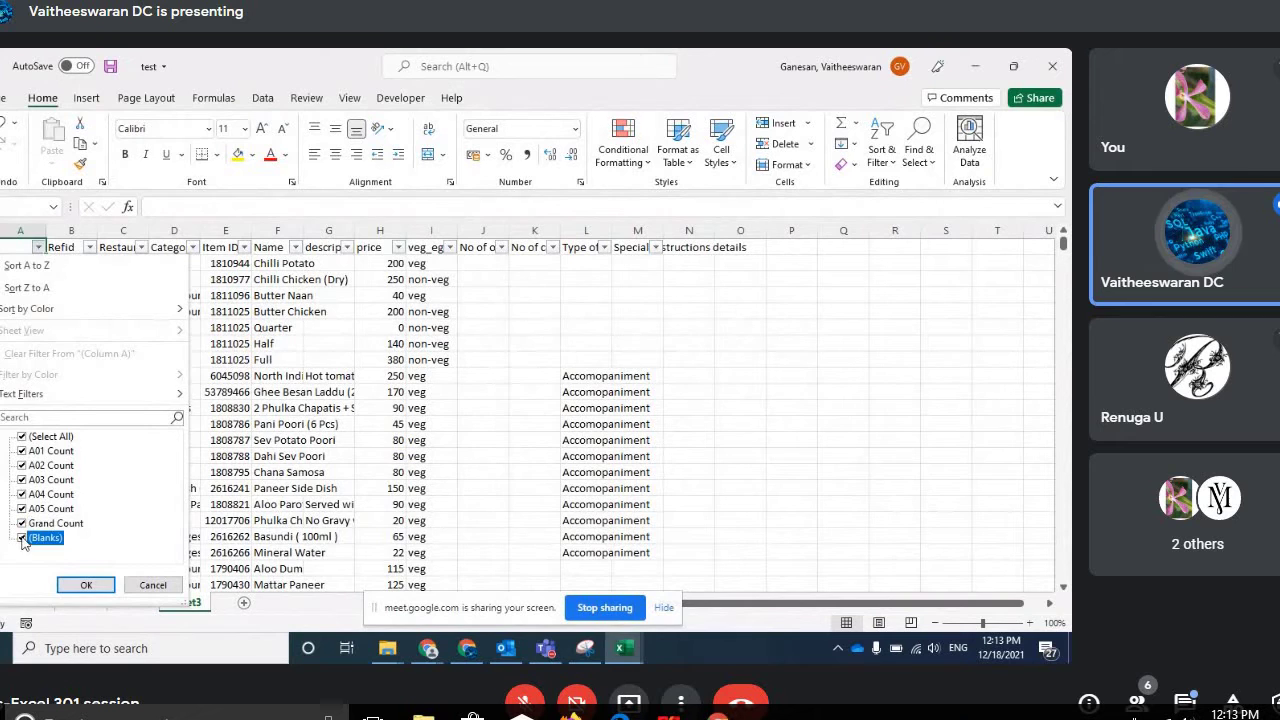
click(87, 585)
click(4, 264)
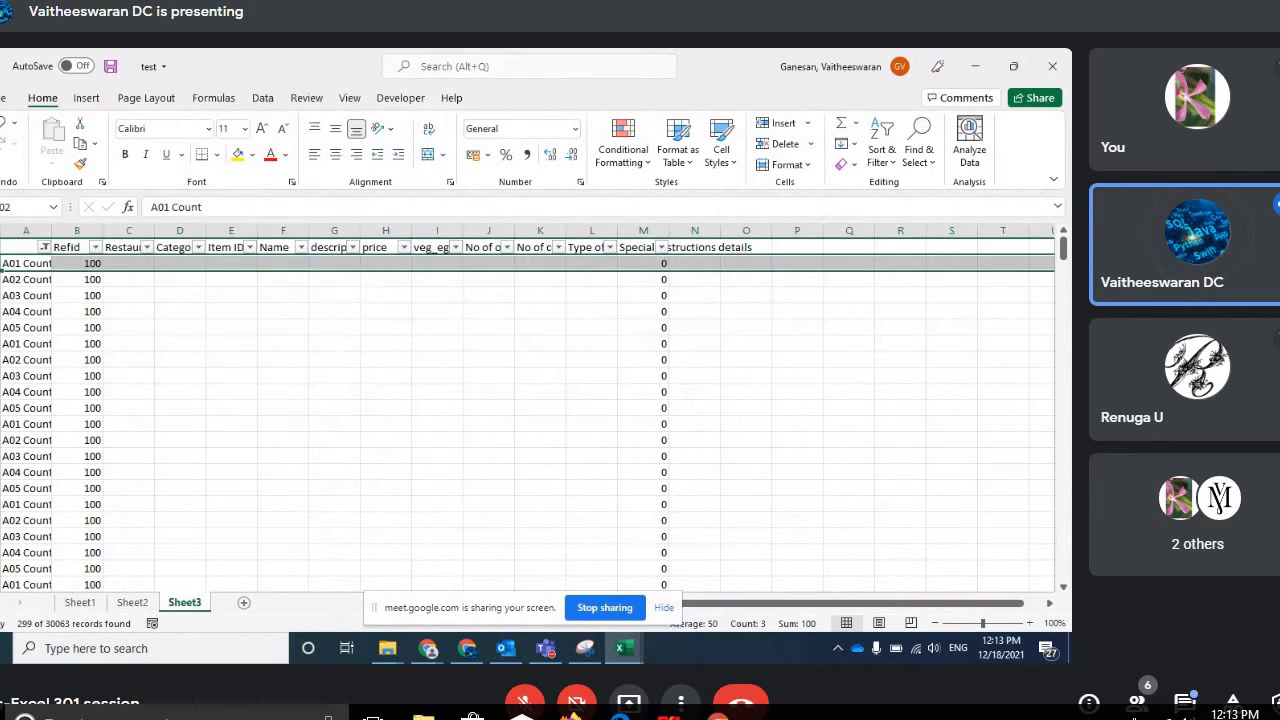
key(ctrl+shift+Down)
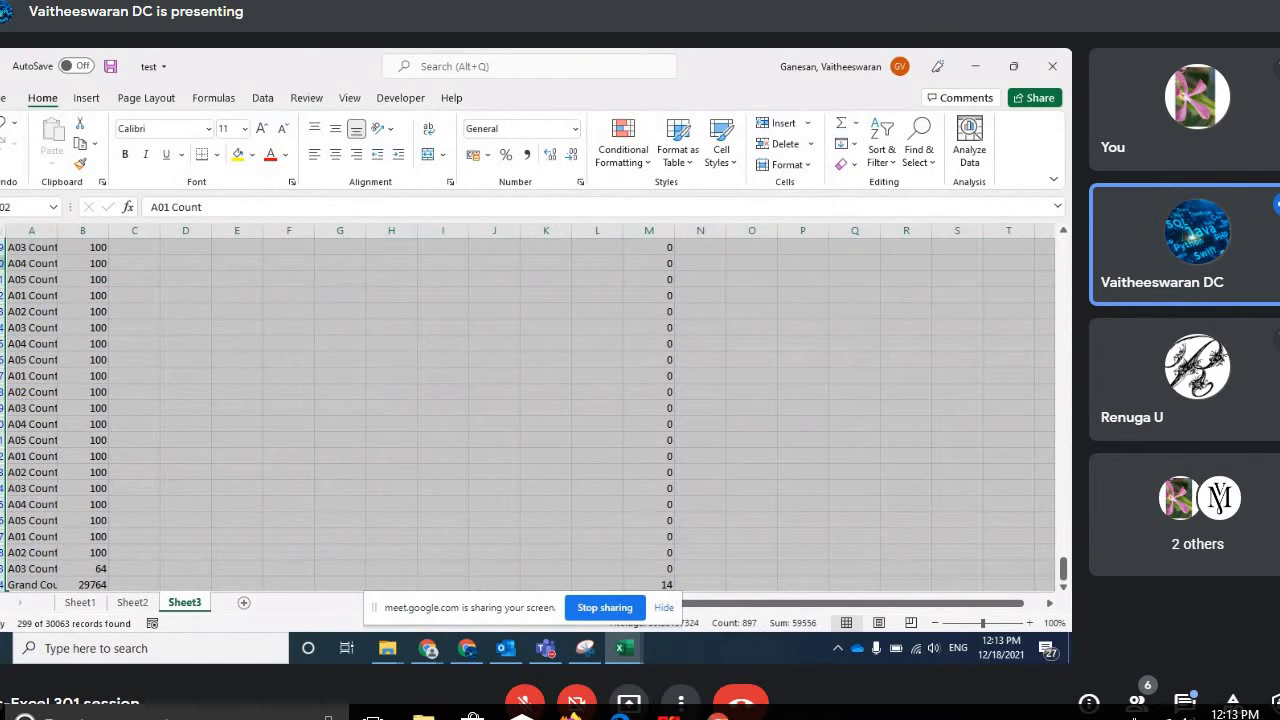
key(ctrl+minus)
click(63, 270)
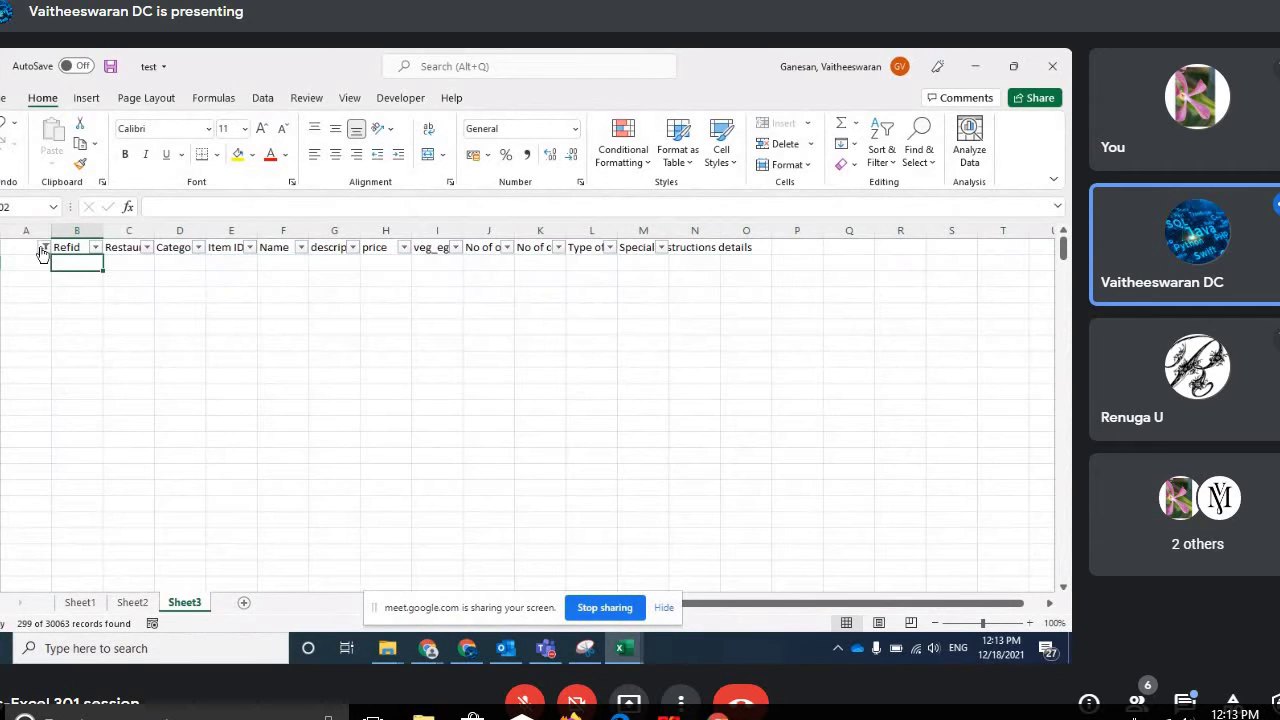
Step: Re-include (Blanks) in the column A filter and jump through the remaining Refid data blocks
click(44, 247)
click(50, 451)
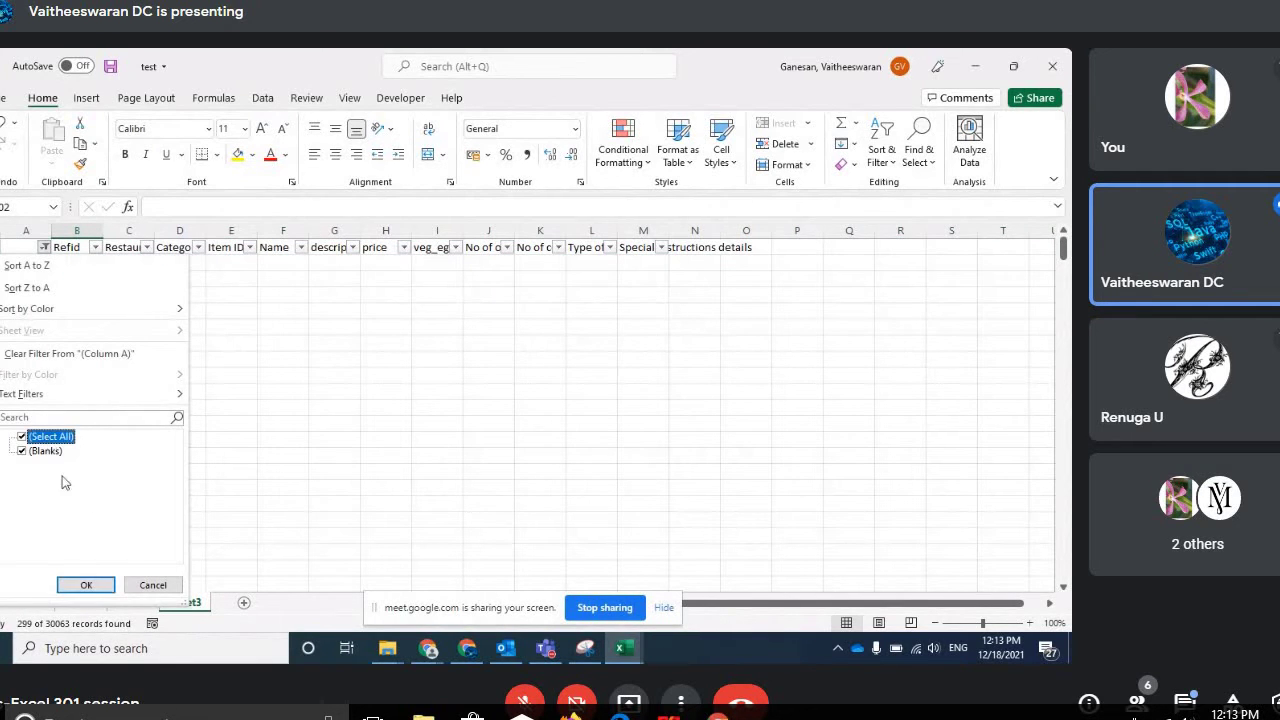
click(89, 584)
click(55, 343)
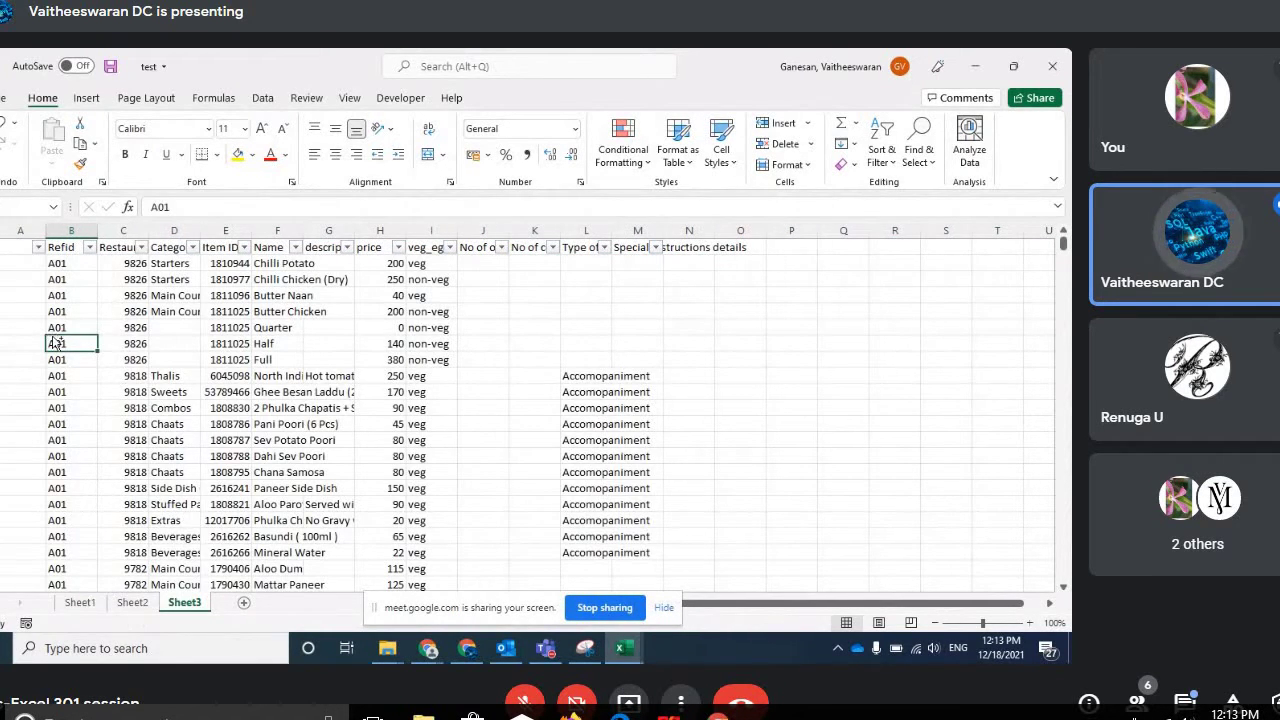
key(ctrl+Down)
key(ctrl+Down)
key(ctrl+Down)
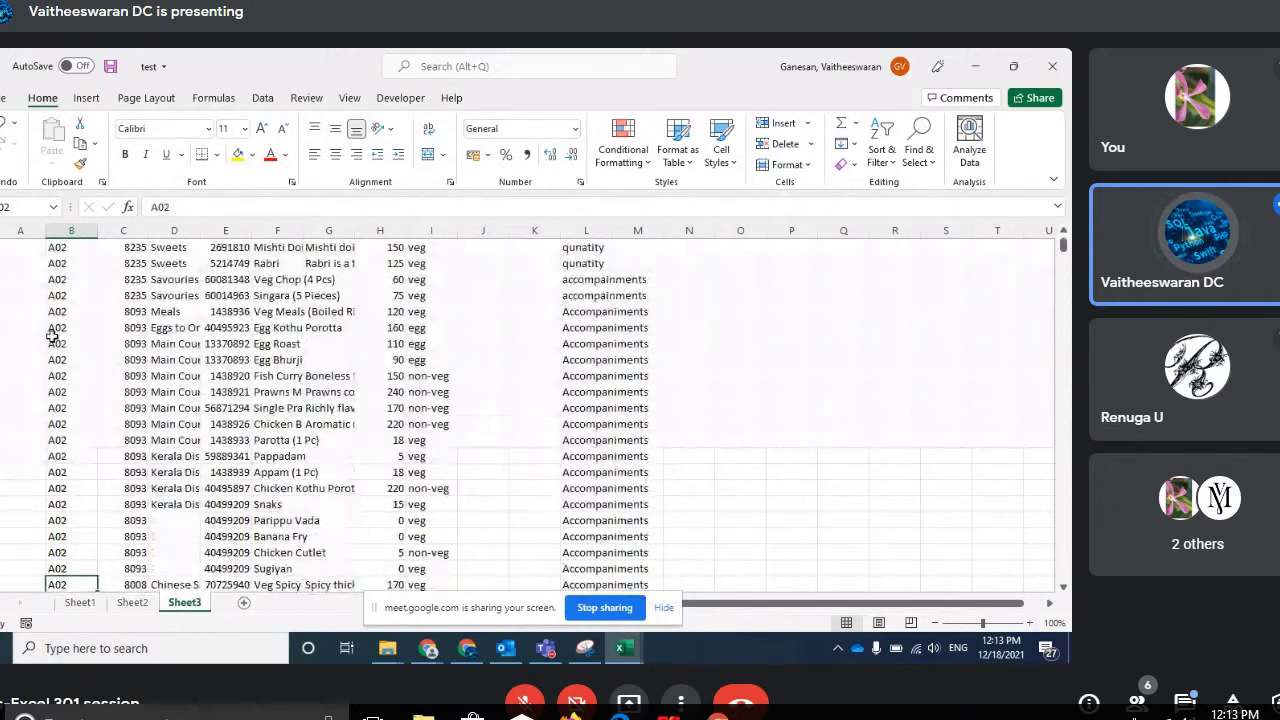
key(ctrl+Down)
key(ctrl+Down)
key(ctrl+Down)
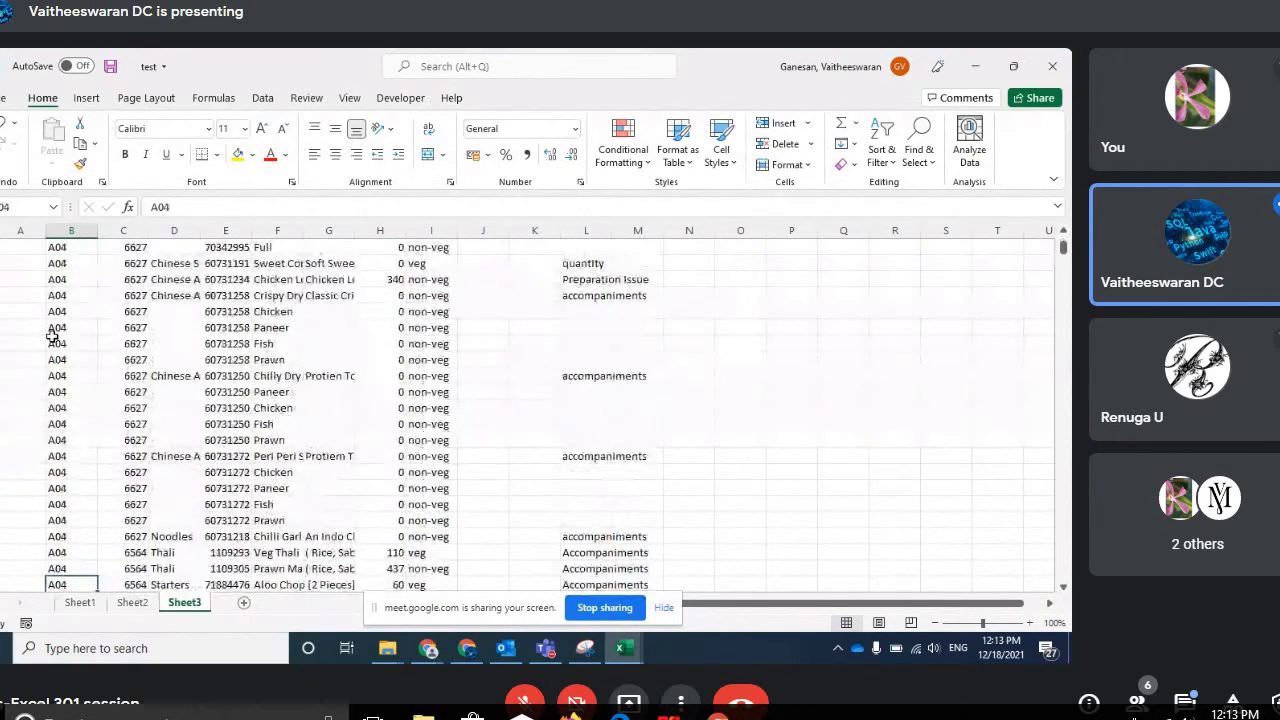
key(ctrl+Down)
Step: Check the remaining data blocks, return to the top of Sheet3, and save the workbook
key(ctrl+Down)
key(ctrl+Down)
key(ctrl+Down)
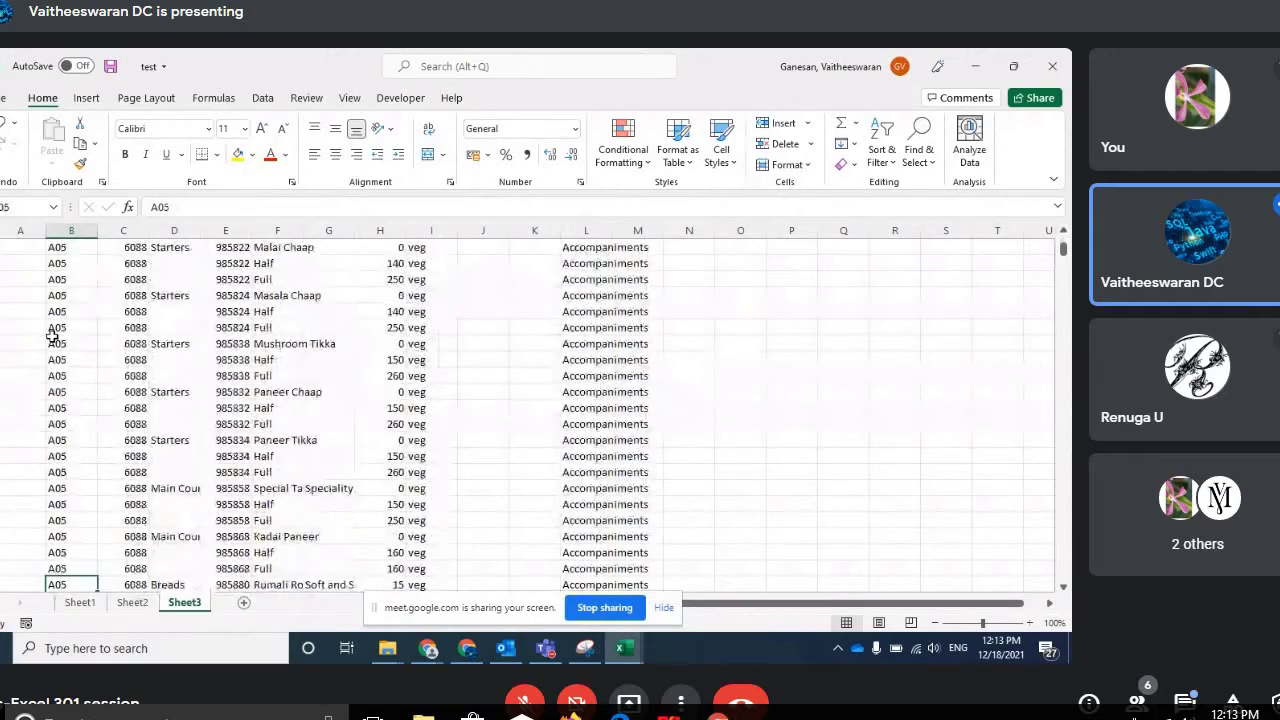
key(ctrl+Up)
key(ctrl+Down)
key(ctrl+Down)
key(ctrl+Down)
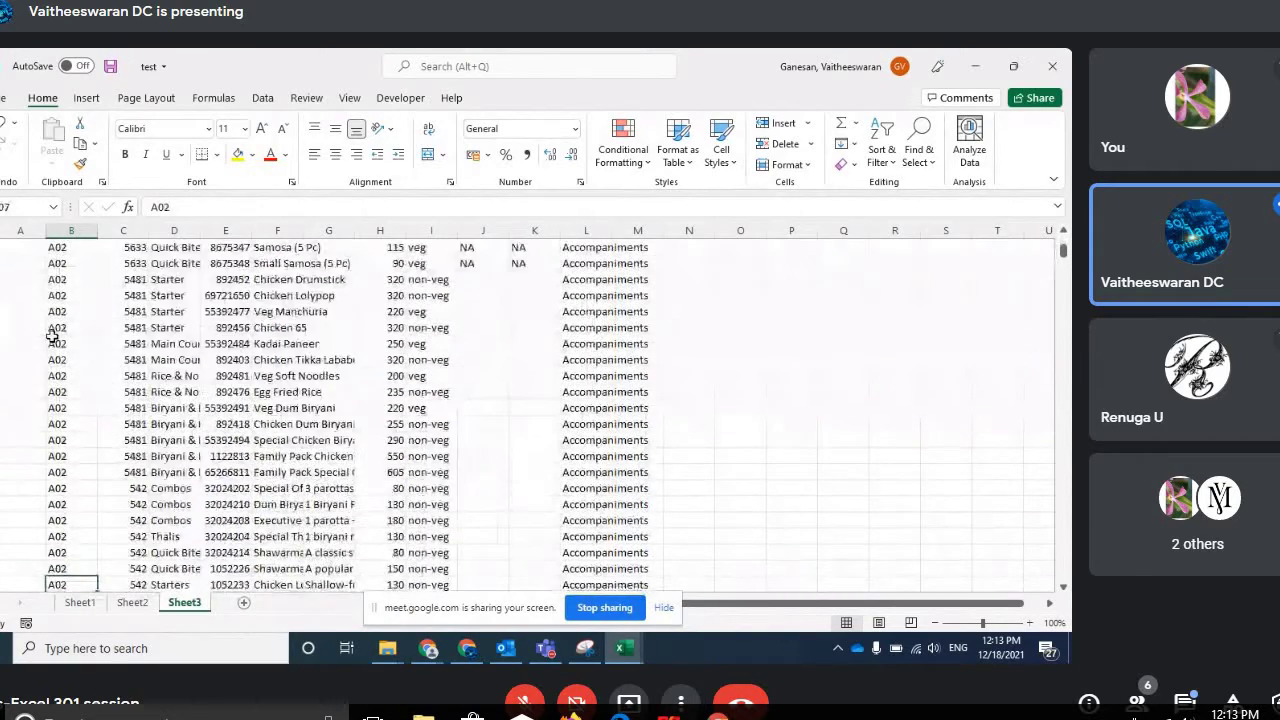
key(ctrl+Down)
key(ctrl+Down)
key(ctrl+Down)
key(ctrl+Down)
key(ctrl+Down)
key(ctrl+Down)
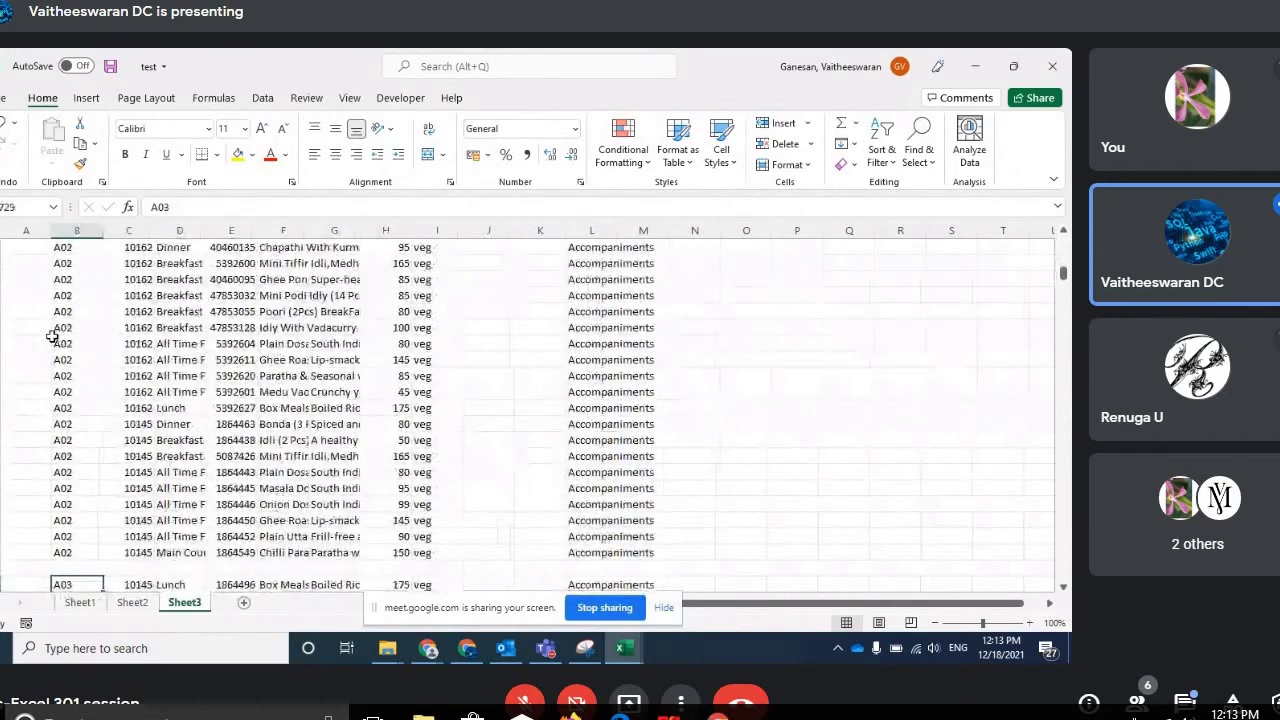
key(ctrl+Down)
key(ctrl+Home)
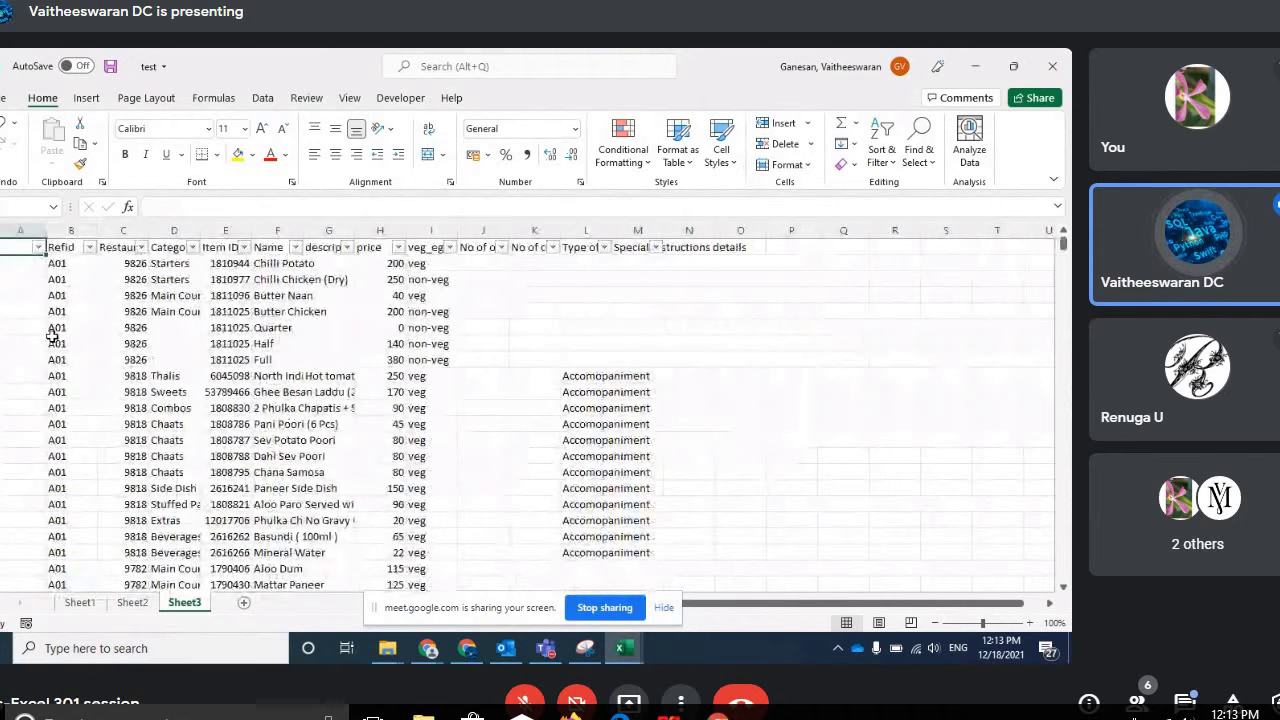
key(ctrl+s)
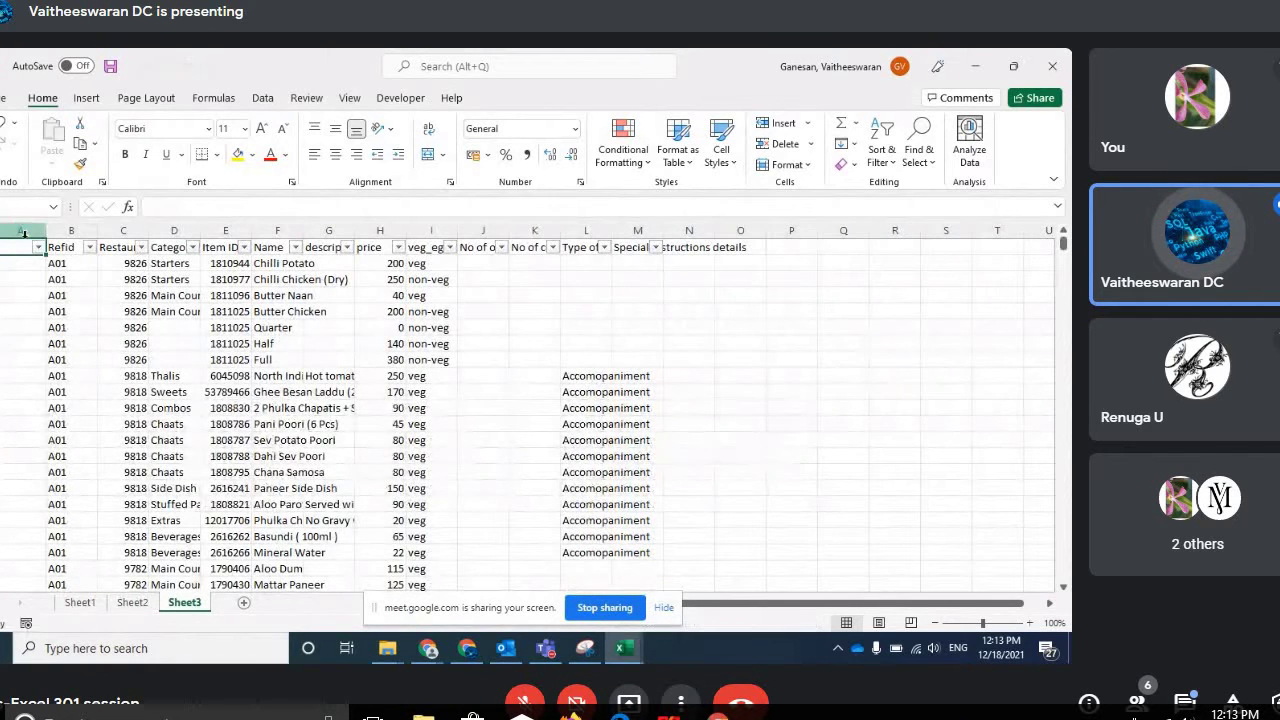
Step: Delete the empty column A so Refid becomes column A, then review the sheet
click(30, 226)
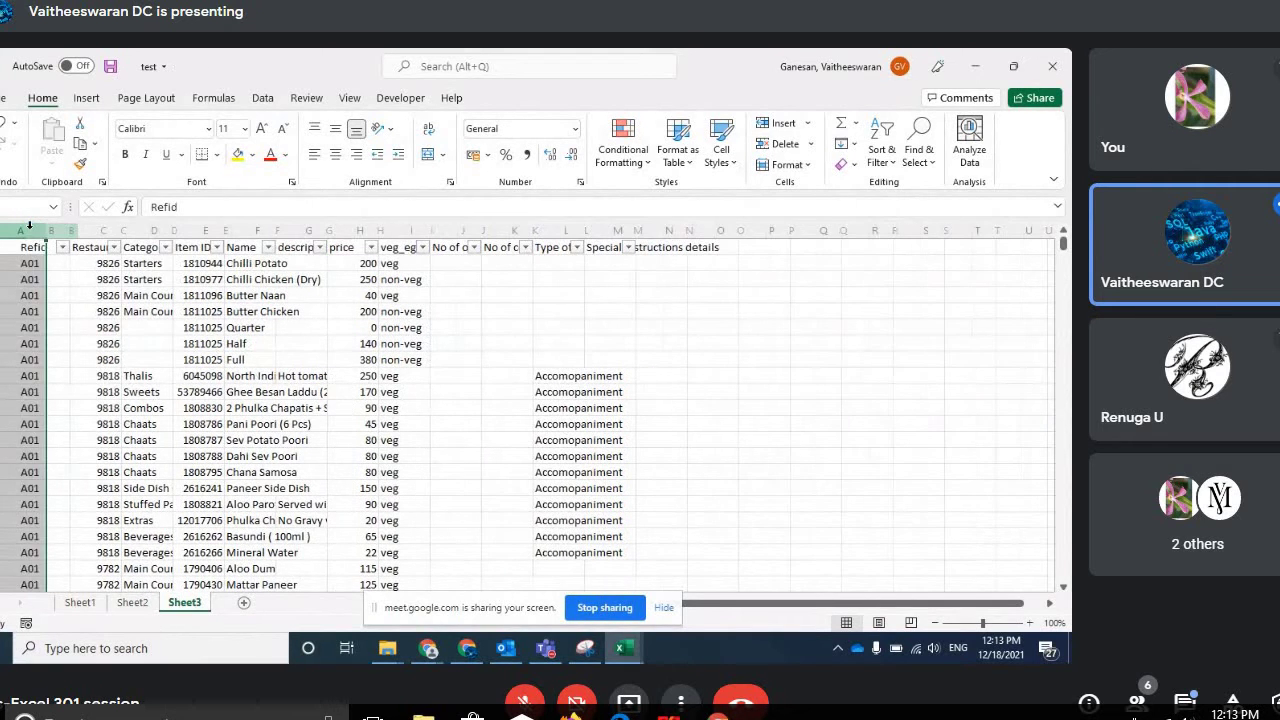
click(57, 342)
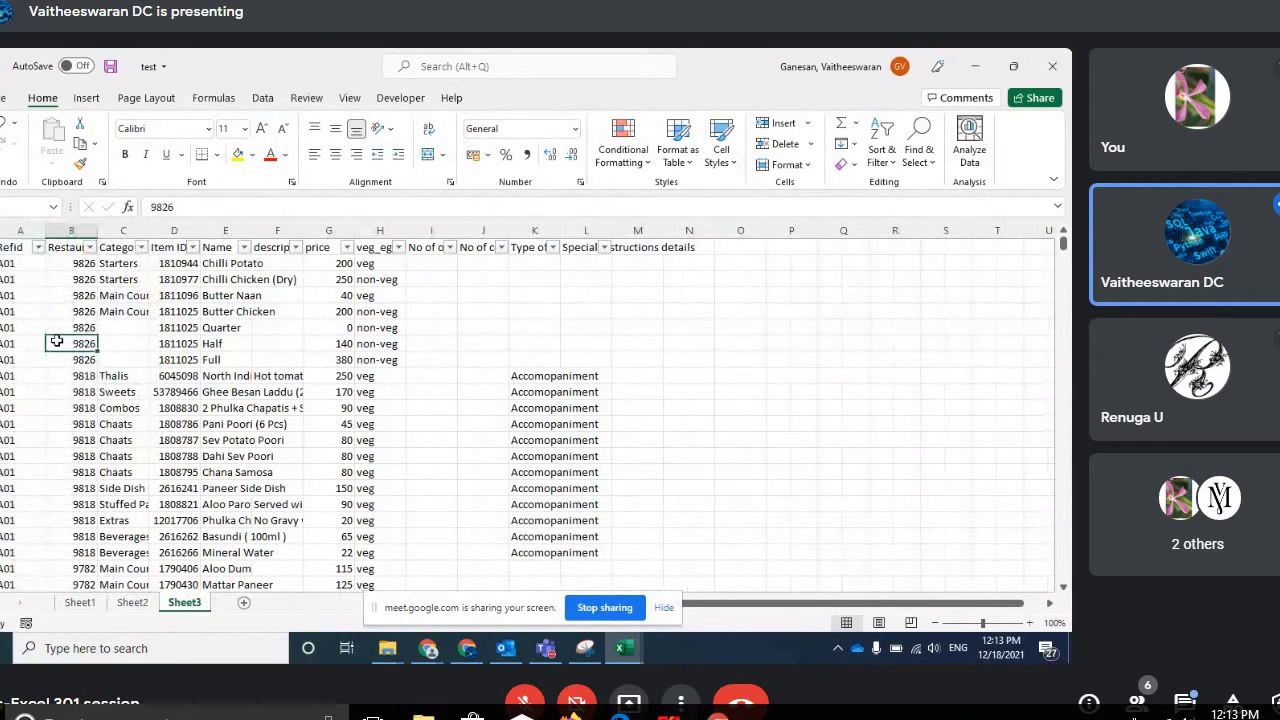
key(ctrl+Home)
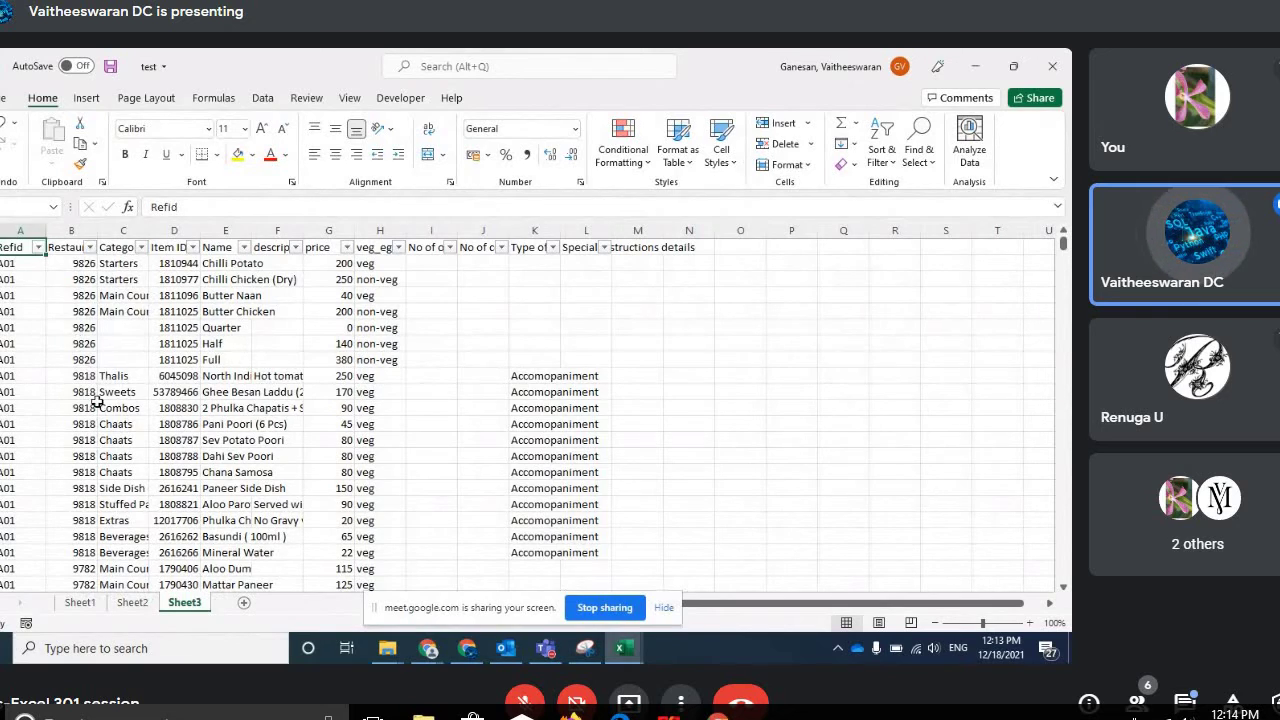
scroll(97, 400, down, 4)
scroll(60, 340, up, 4)
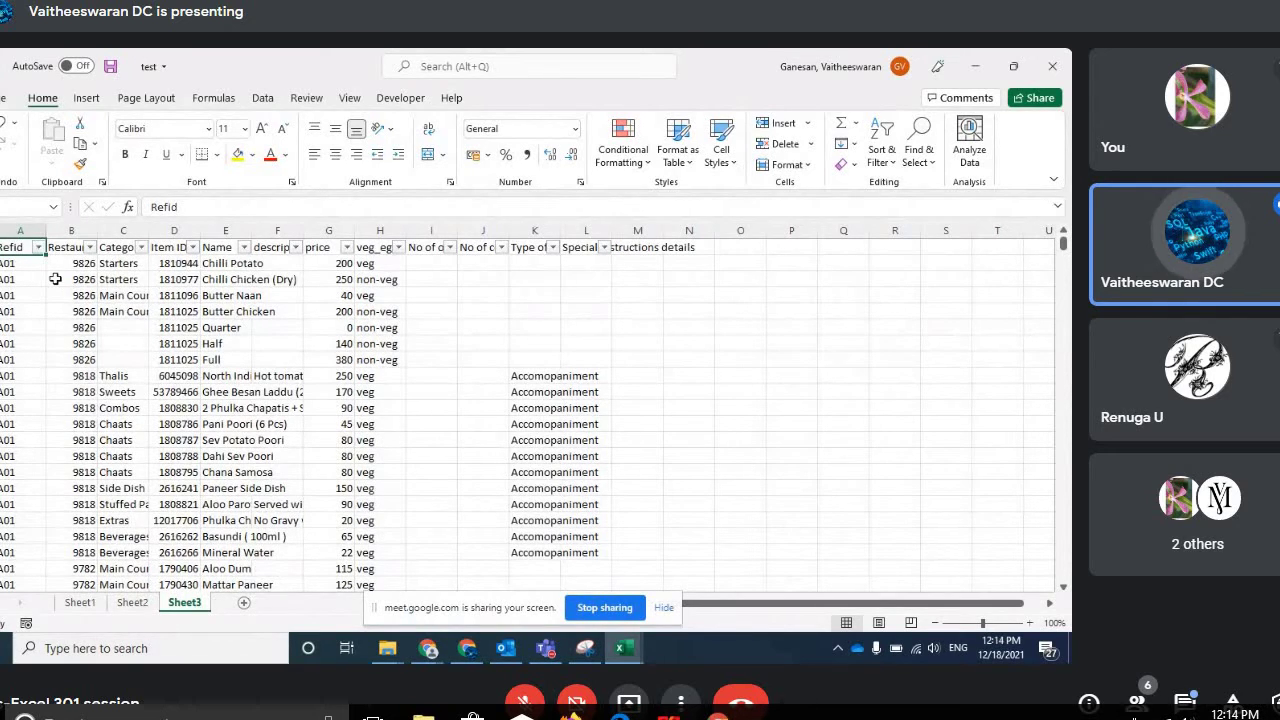
scroll(55, 279, down, 5)
scroll(49, 288, down, 5)
scroll(49, 288, down, 5)
scroll(49, 288, down, 5)
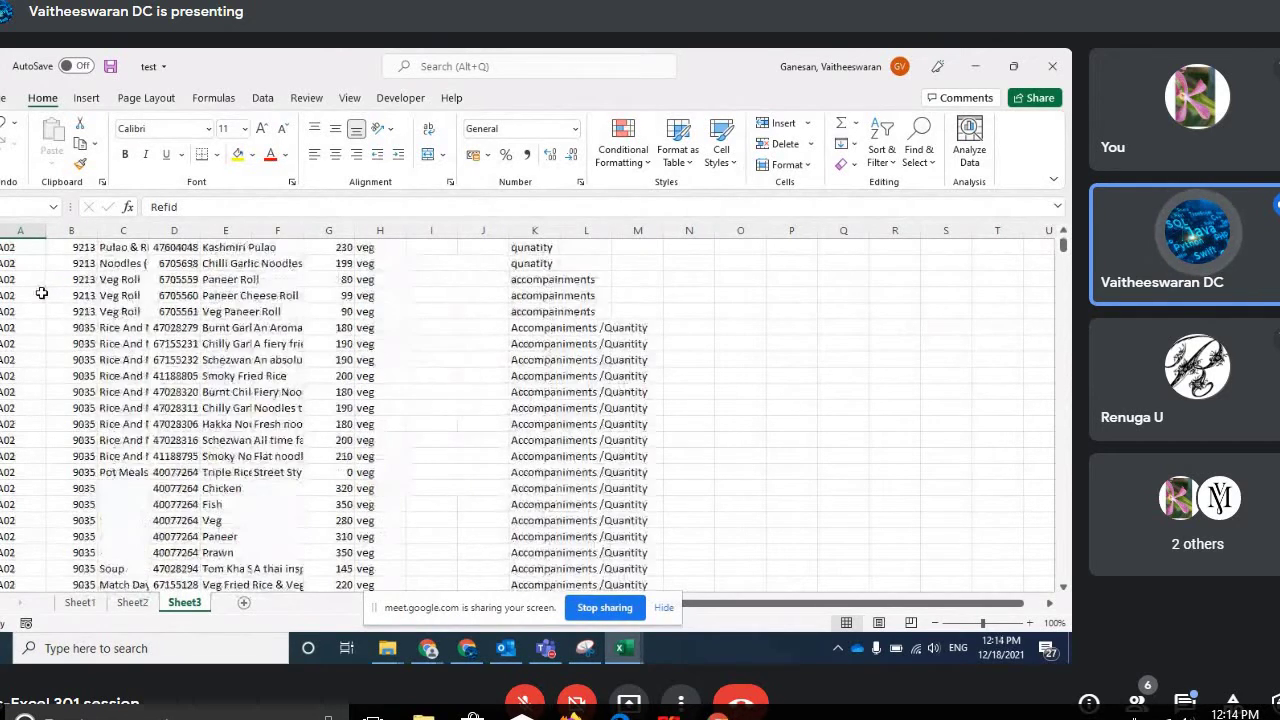
scroll(43, 320, up, 5)
scroll(43, 331, up, 5)
scroll(43, 335, up, 5)
scroll(50, 350, up, 5)
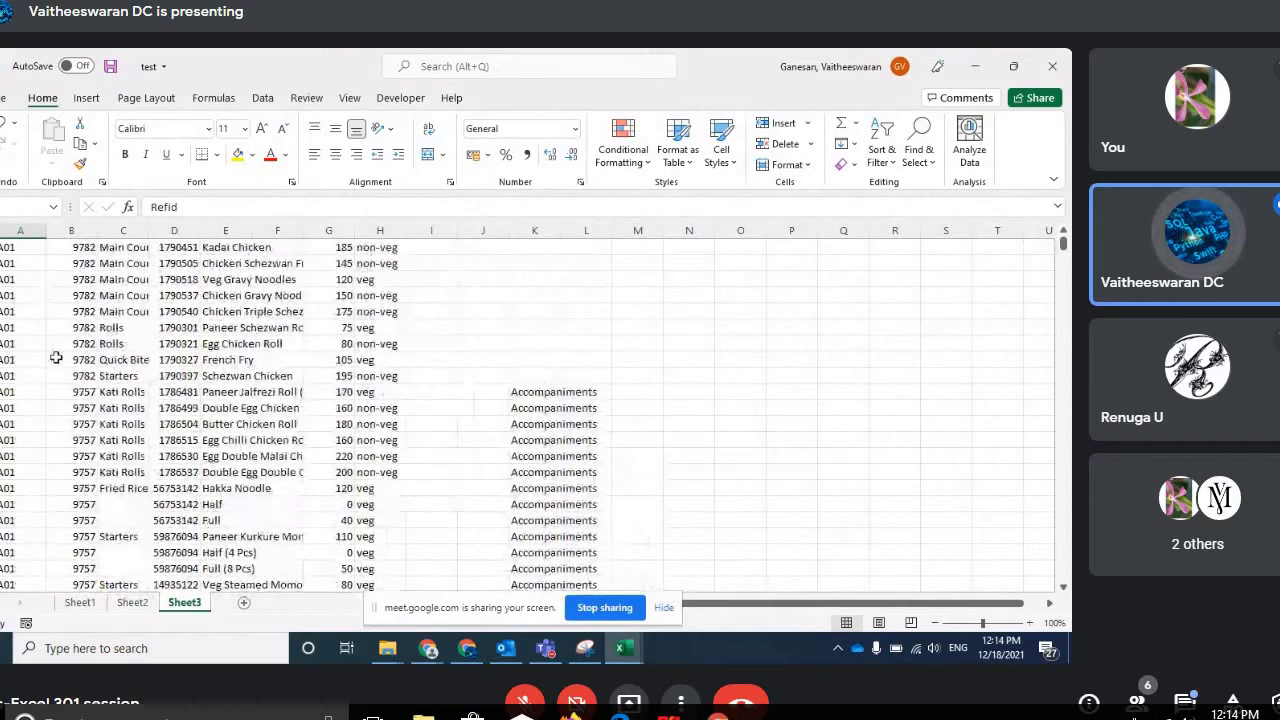
scroll(52, 340, up, 5)
scroll(60, 340, up, 3)
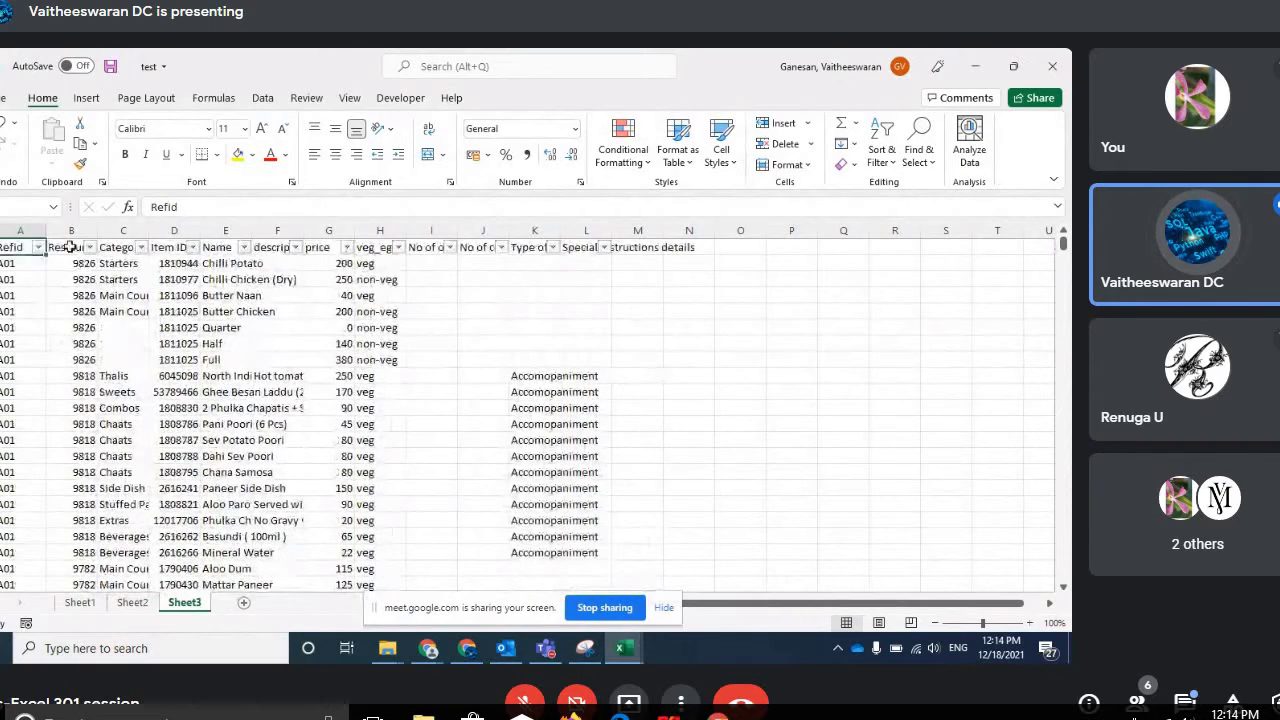
Step: Select the data range, return to the Refid cell, and save the test workbook
drag(70, 247, 613, 497)
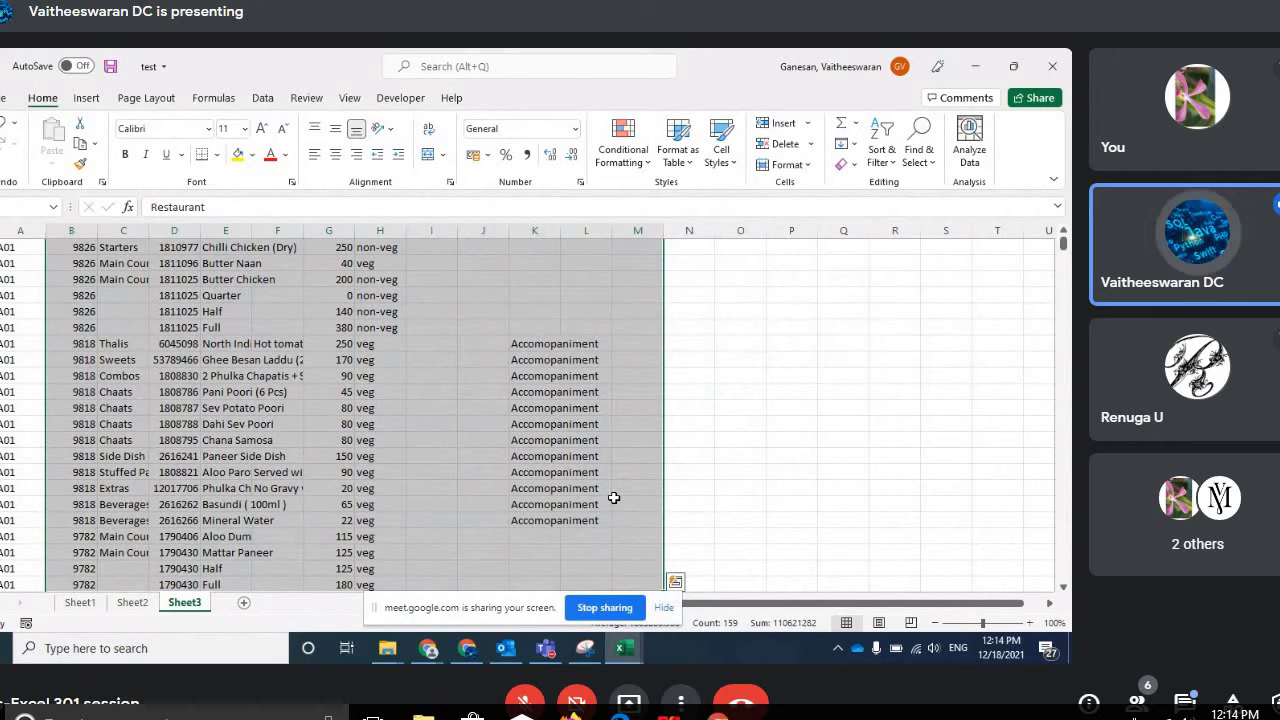
key(ctrl+Home)
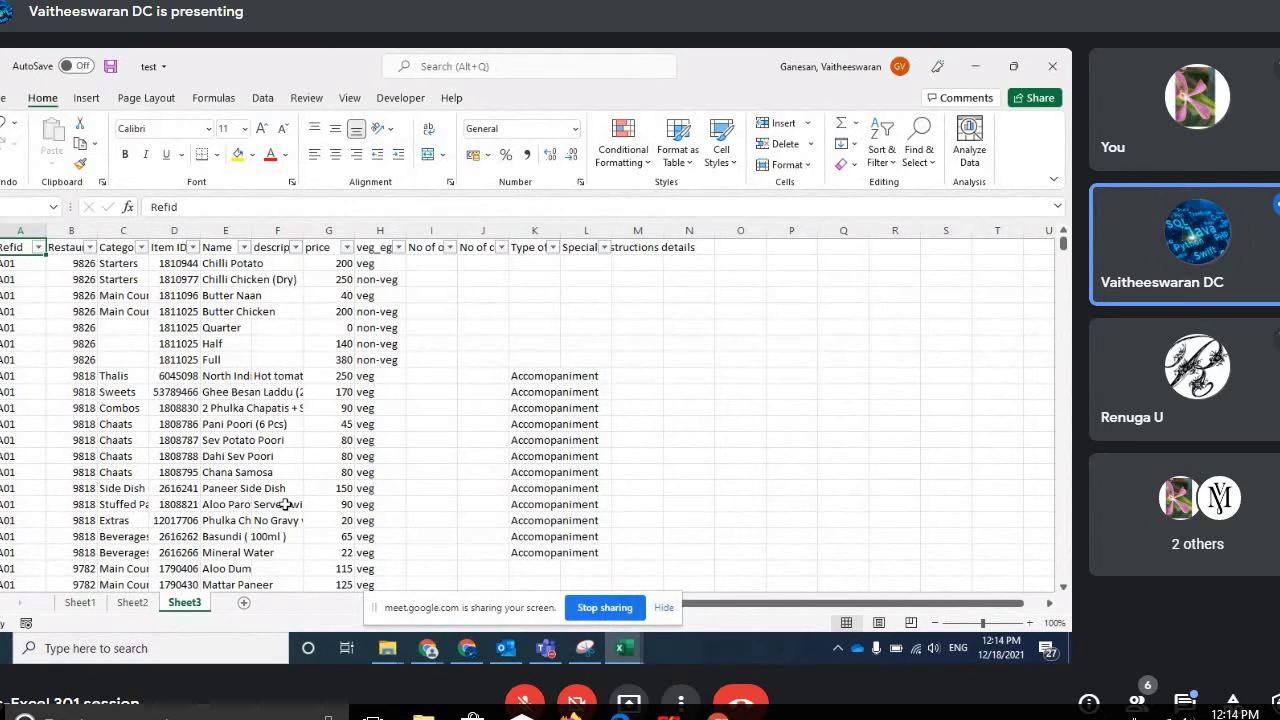
key(ctrl+s)
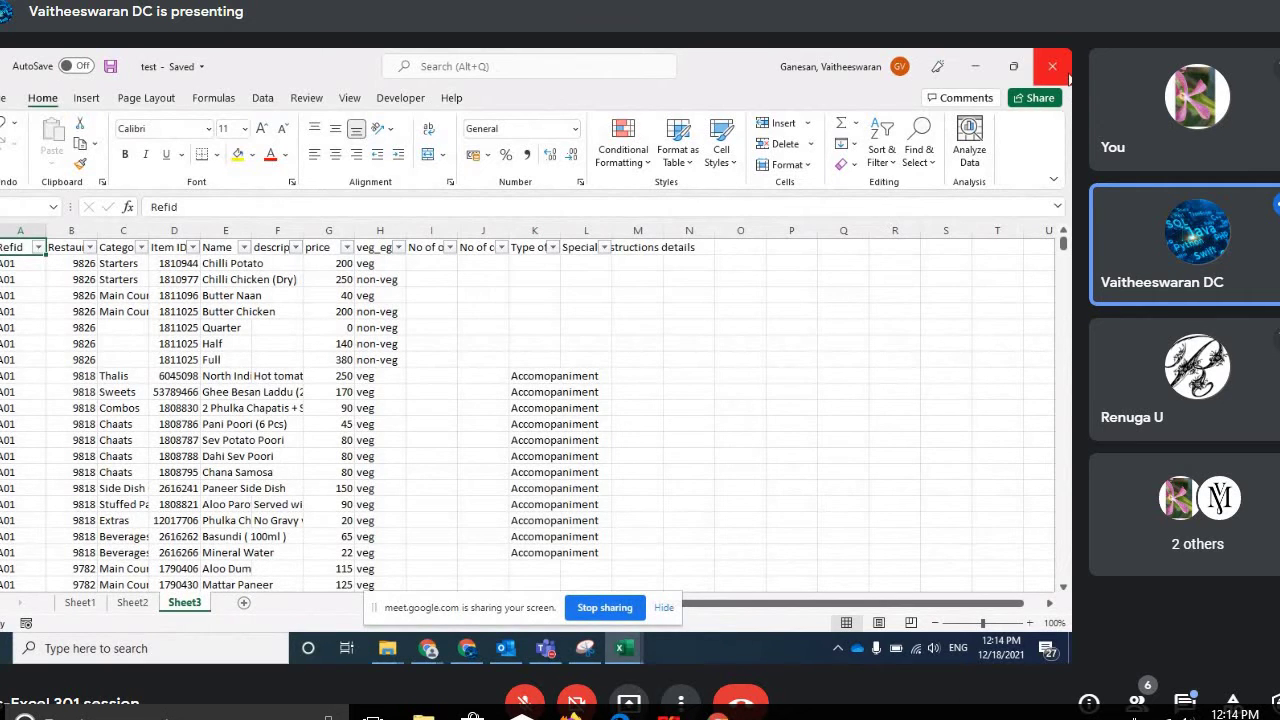
Step: Close the test and 2832 files merged workbooks, then open 100 row seprator from Day 4
click(1052, 66)
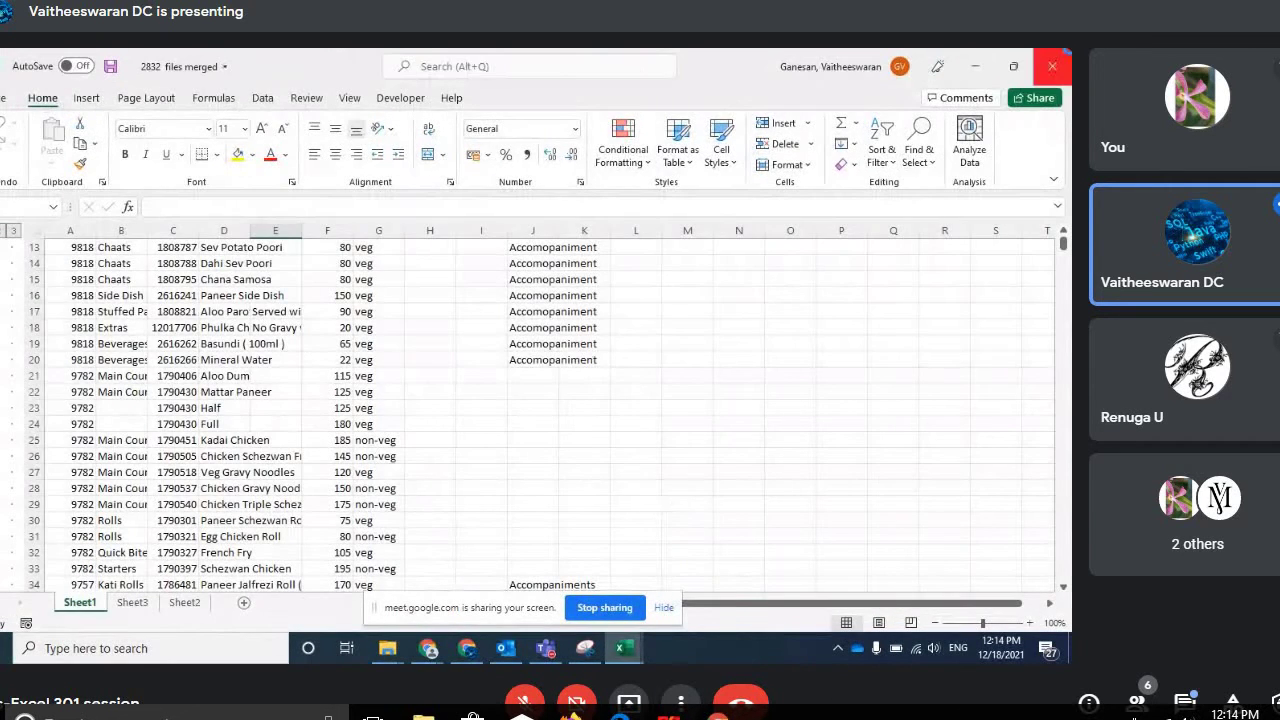
click(1052, 66)
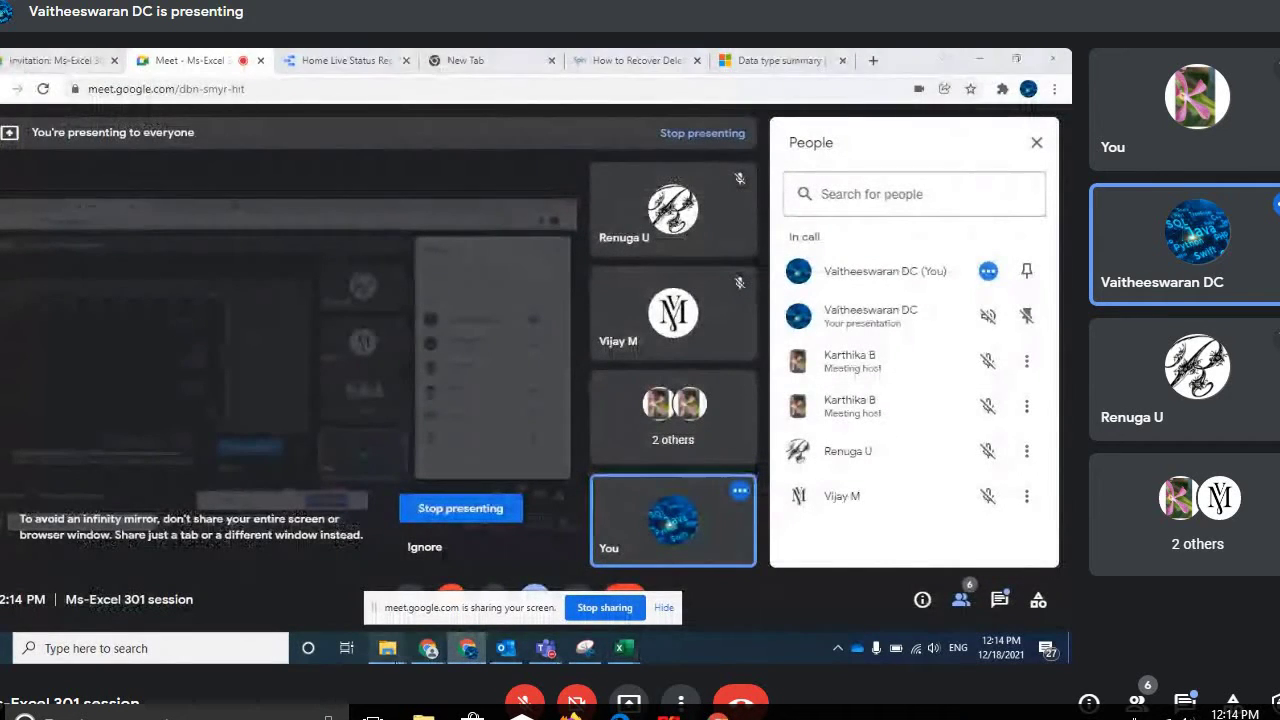
mouse_move(387, 648)
click(440, 588)
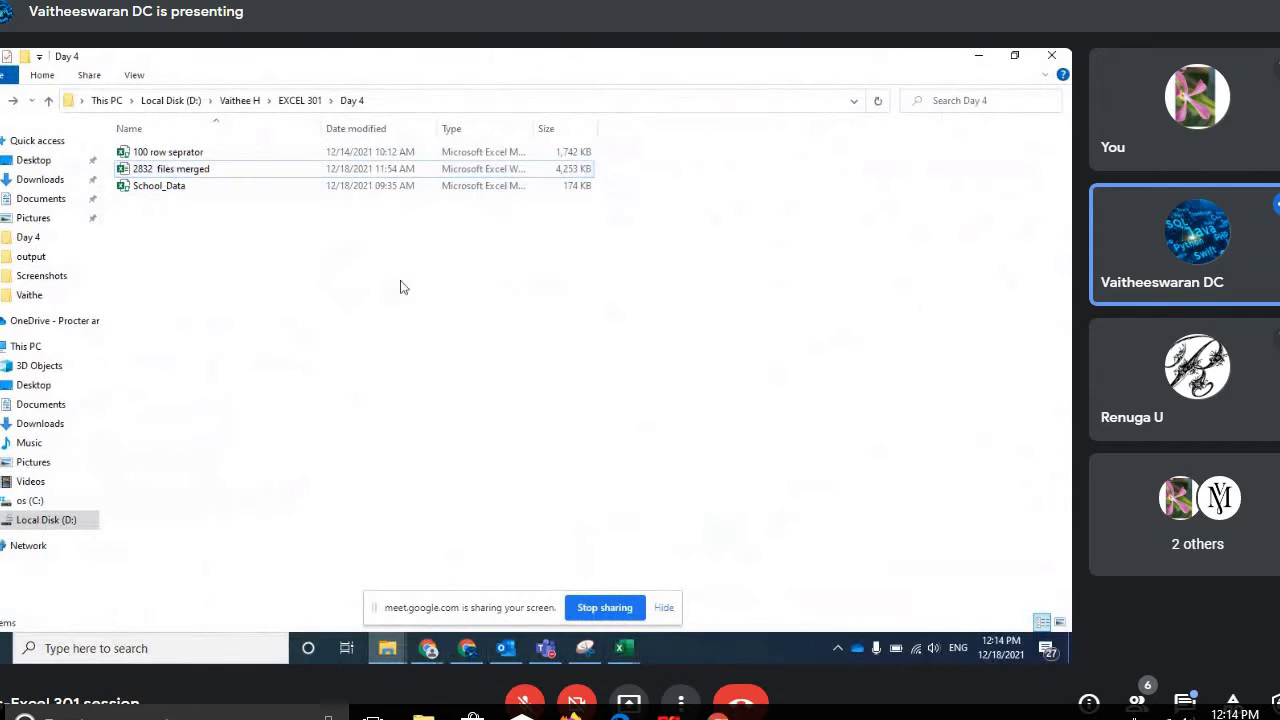
click(200, 155)
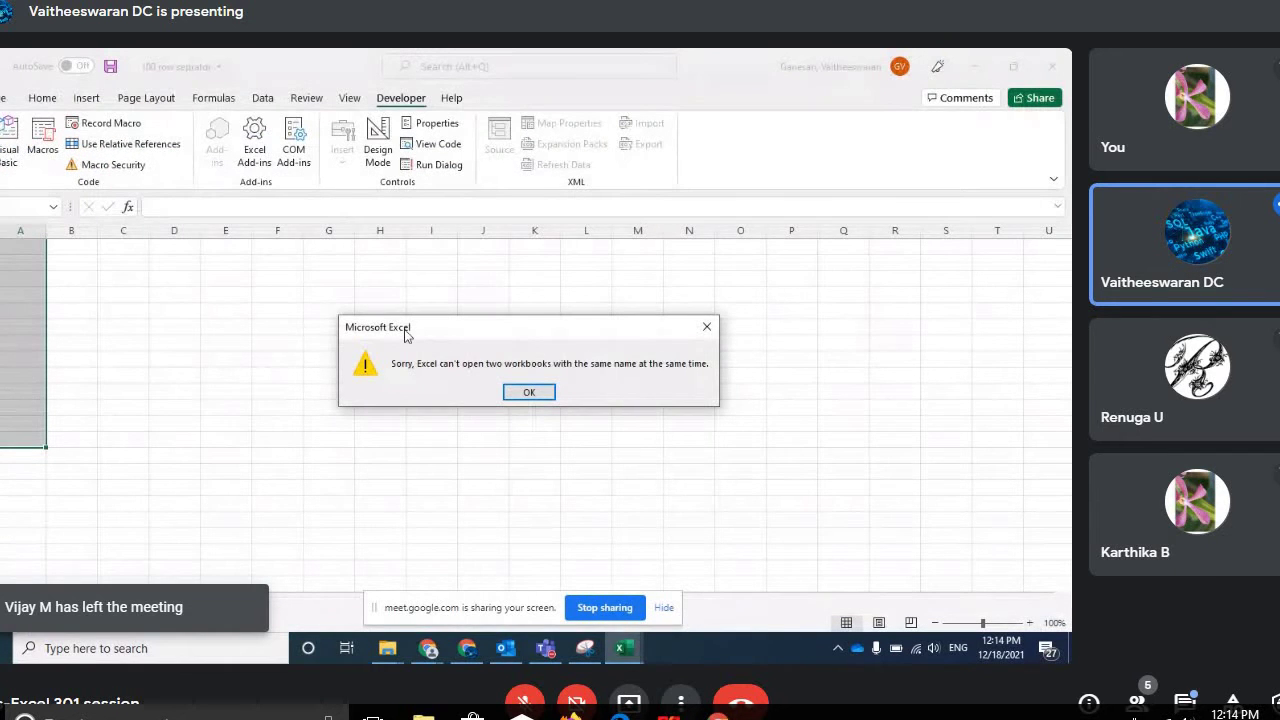
click(529, 392)
Step: Switch from the Data sheet to Sheet2 and jump through column A from top to bottom
click(216, 344)
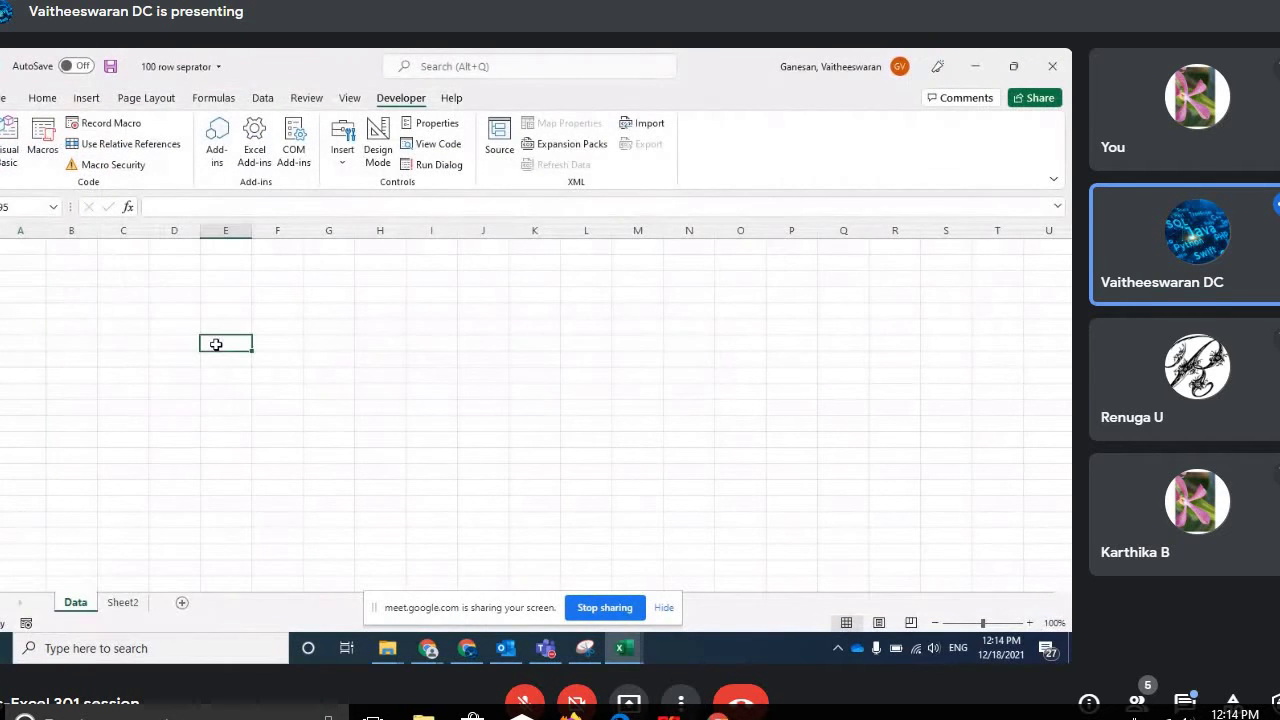
key(ctrl+Up)
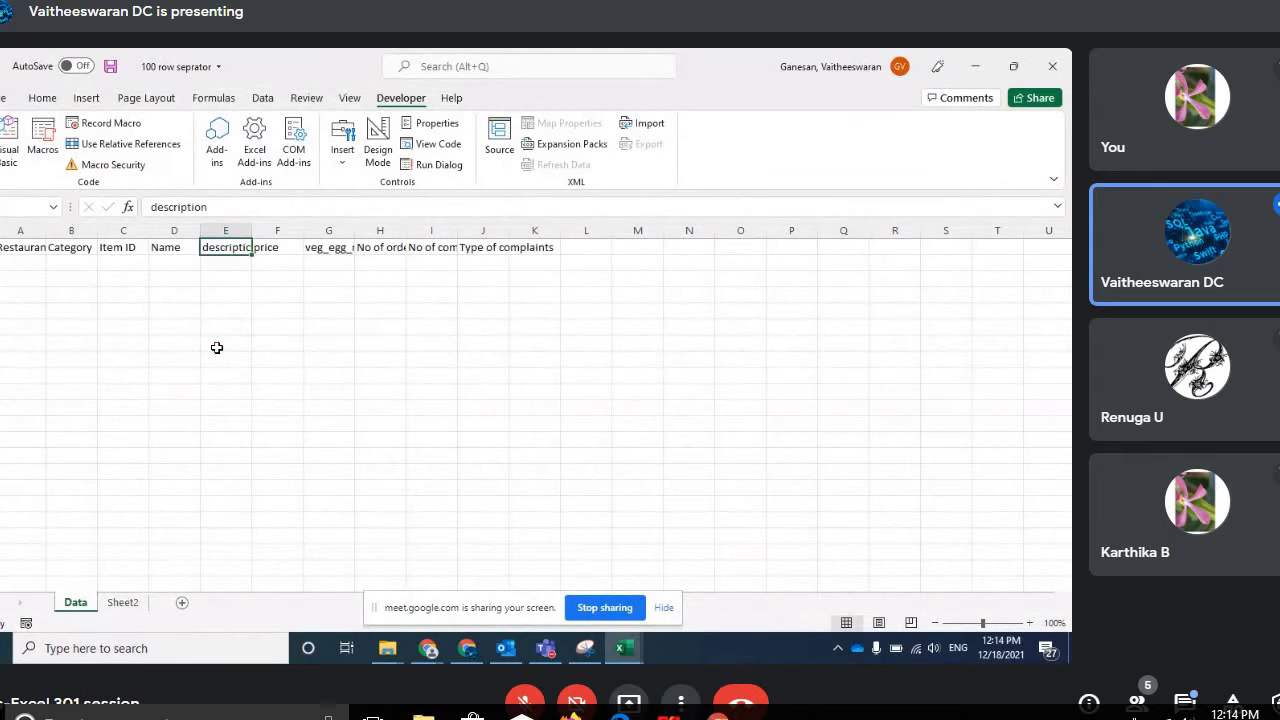
click(123, 603)
click(37, 436)
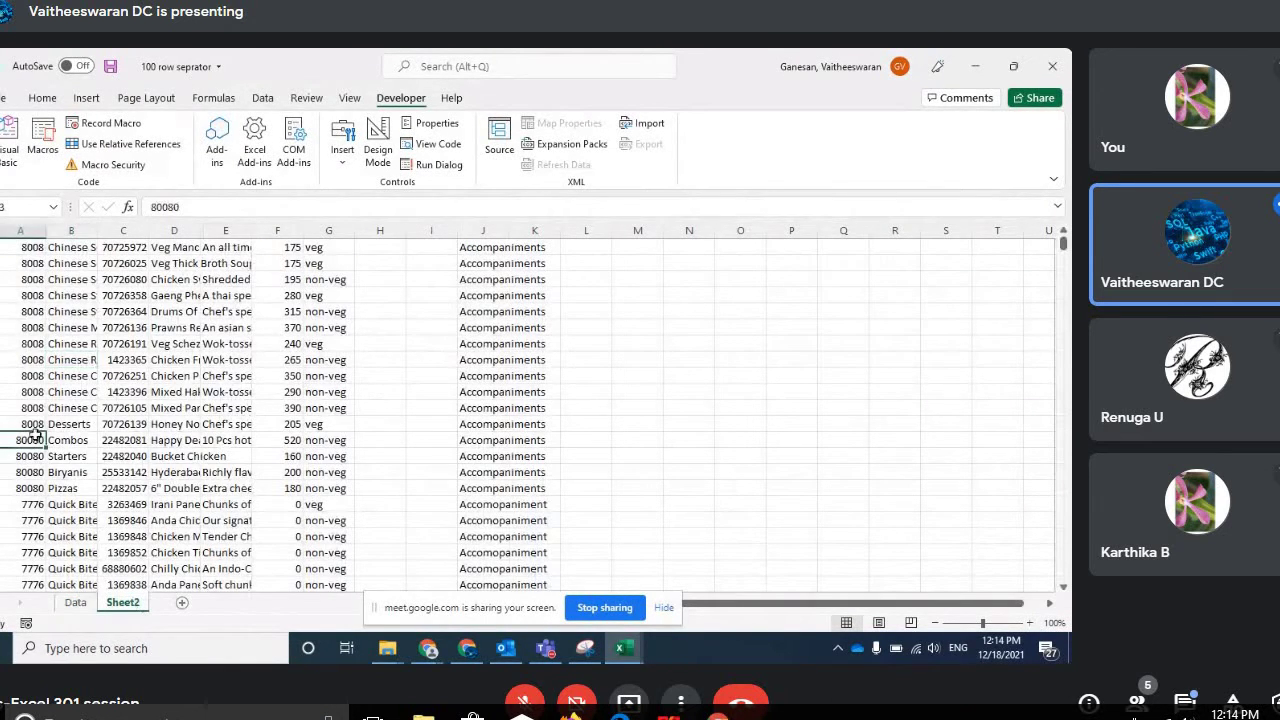
key(ctrl+Up)
key(ctrl+Down)
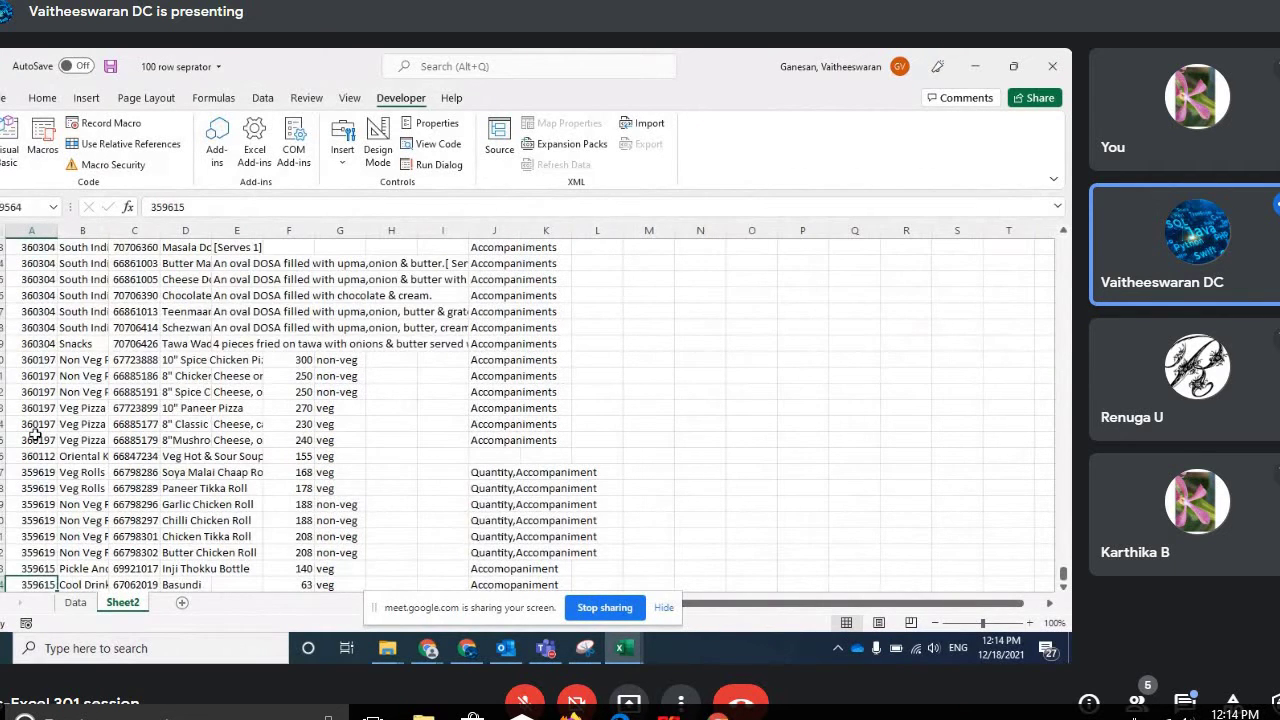
key(ctrl+Up)
Step: Select column A's values five rows down from the top, then open Google Meet's in-call chat
key(shift+Down)
key(shift+Down)
key(shift+Down)
key(shift+Down)
key(shift+Down)
key(shift+Down)
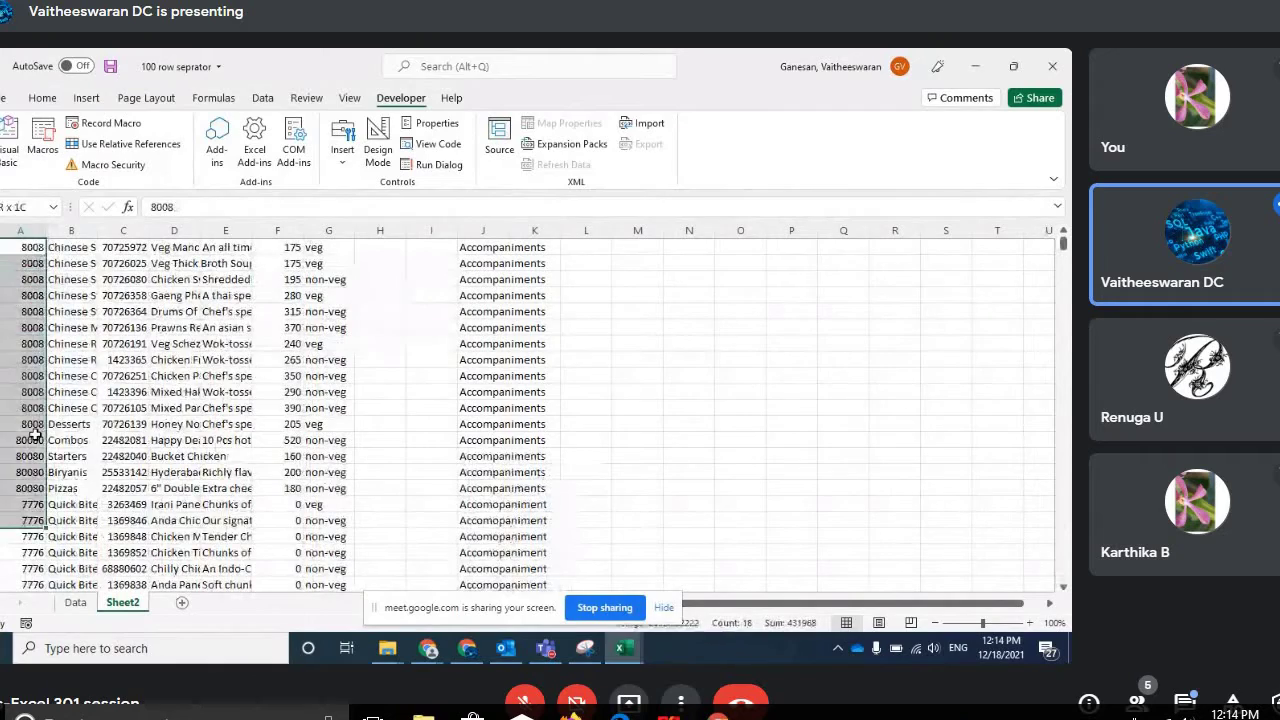
key(shift+Down)
key(shift+Down)
key(shift+Down)
key(shift+Down)
key(shift+Down)
key(shift+Down)
key(shift+Down)
key(shift+Down)
key(shift+Down)
key(shift+Down)
key(shift+Down)
key(shift+Down)
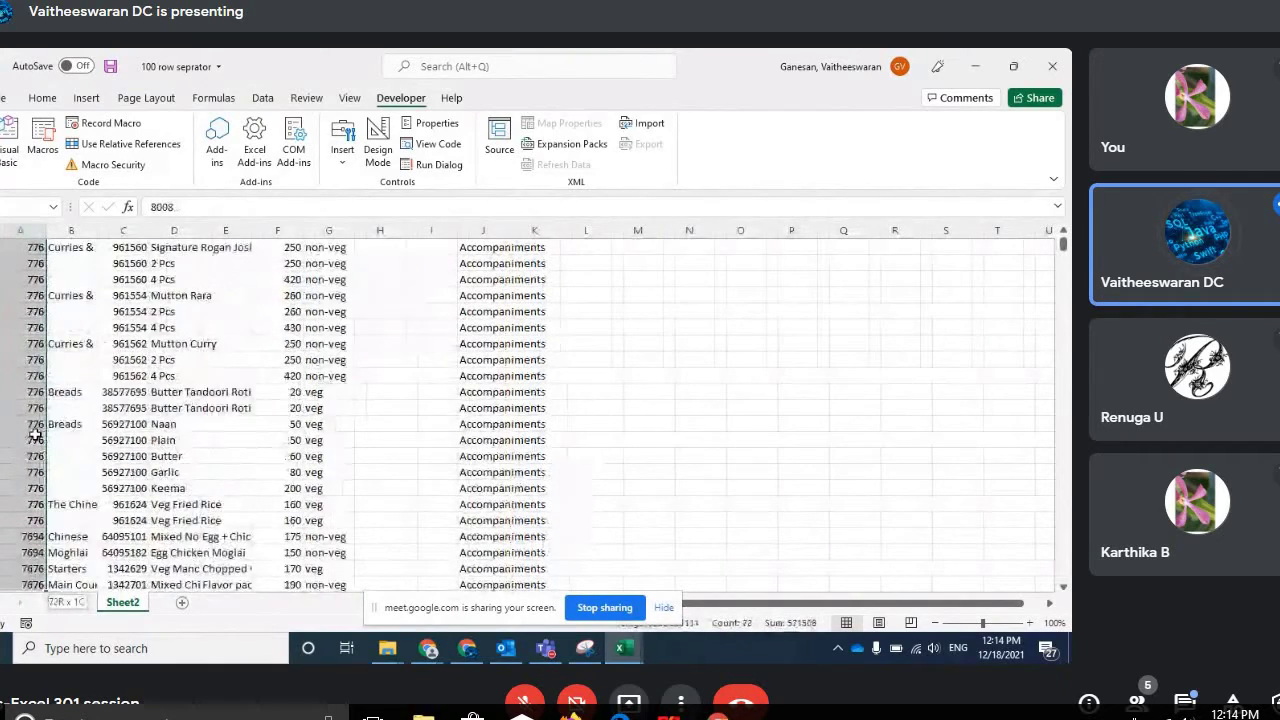
key(shift+Down)
key(shift+Down)
key(shift+Down)
key(shift+Down)
key(shift+Down)
key(shift+Down)
key(shift+Down)
key(shift+Down)
key(shift+Down)
key(shift+Down)
key(shift+Down)
key(shift+Down)
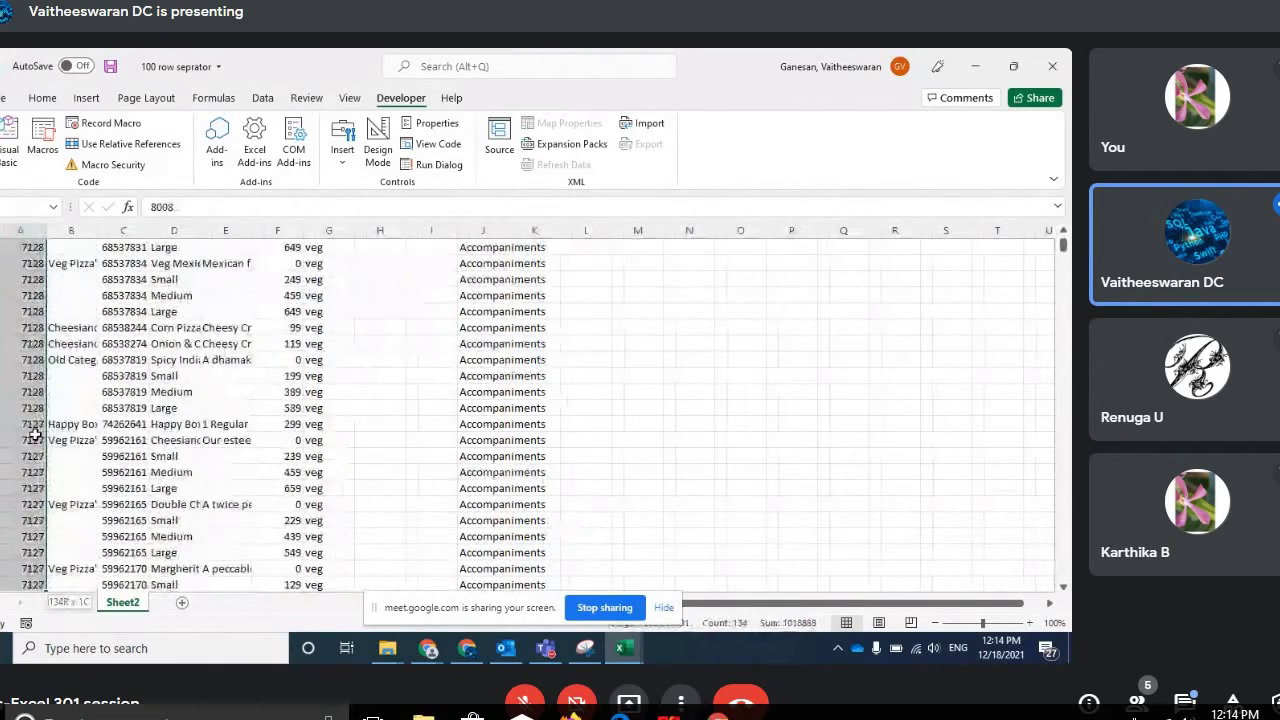
key(shift+Down)
key(shift+Down)
key(shift+Down)
key(shift+Down)
key(shift+Down)
key(shift+Down)
key(shift+Down)
key(shift+Down)
key(shift+Down)
key(shift+Down)
key(shift+Down)
key(shift+Down)
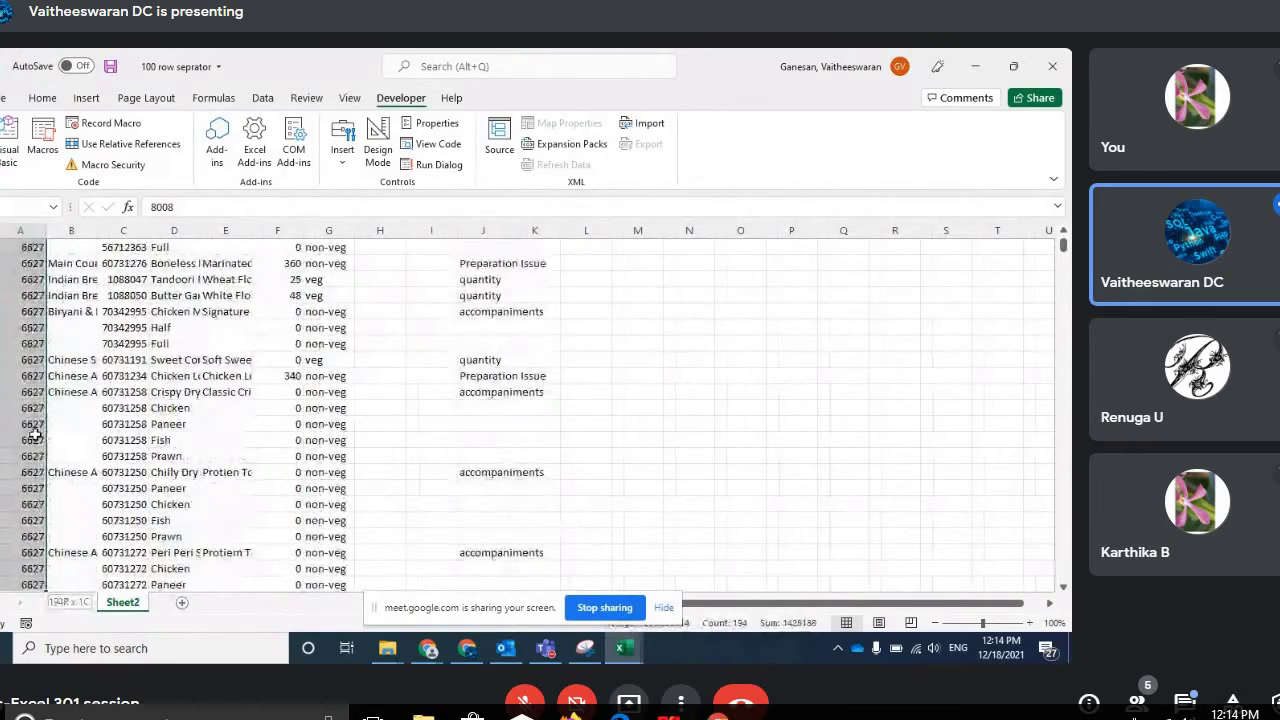
key(shift+Down)
key(shift+Down)
key(shift+Down)
key(shift+Down)
key(shift+Down)
key(shift+Down)
key(shift+Down)
key(shift+Down)
key(shift+Down)
key(shift+Down)
key(shift+Down)
key(shift+Down)
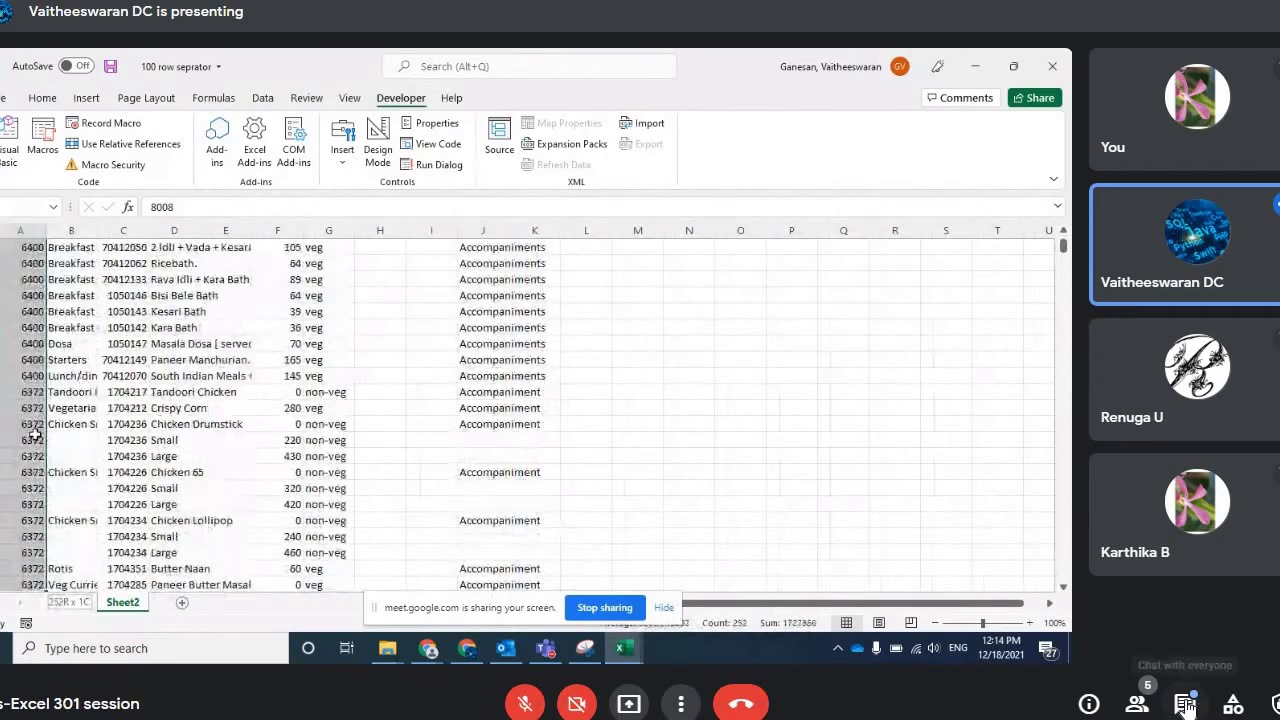
click(1185, 705)
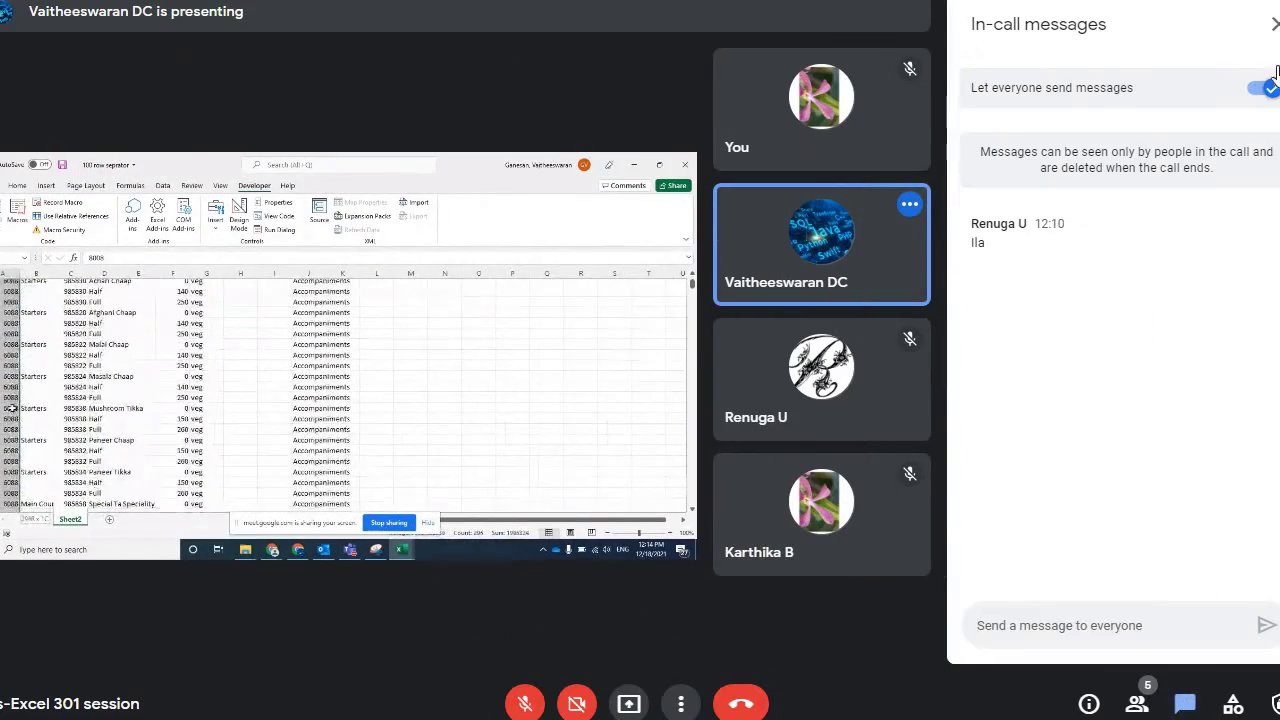
Step: Close Google Meet's in-call messages panel
click(1273, 24)
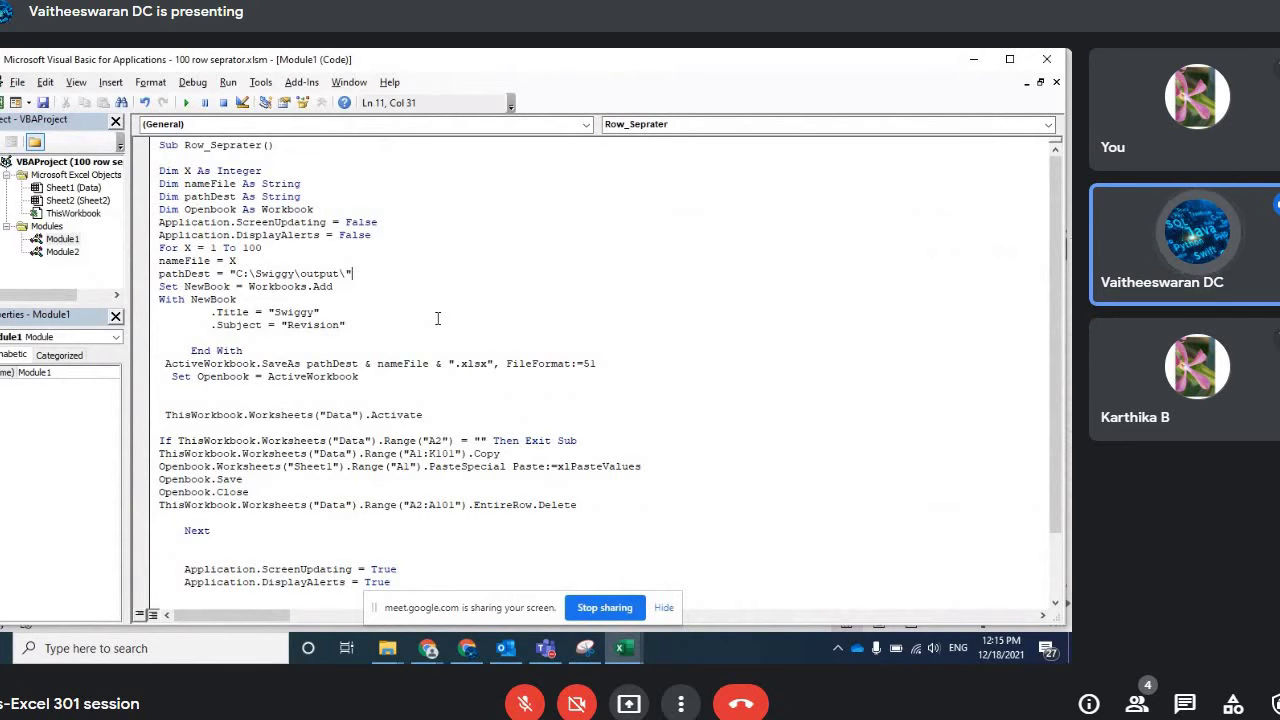
Step: Switch back to the '100 row seprator - Excel' window
key(alt+Tab)
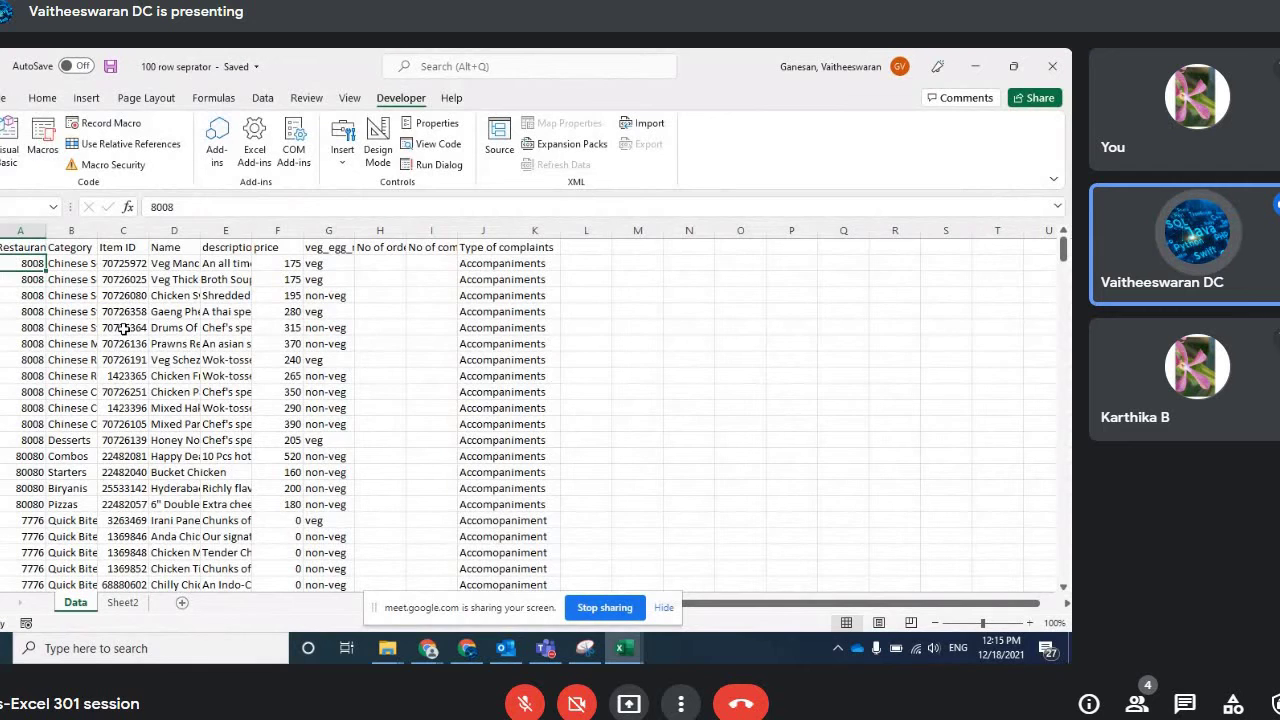
Step: Return to the VBA editor's Row_Seprater code, then bring up the Chrome browser
key(alt+Tab)
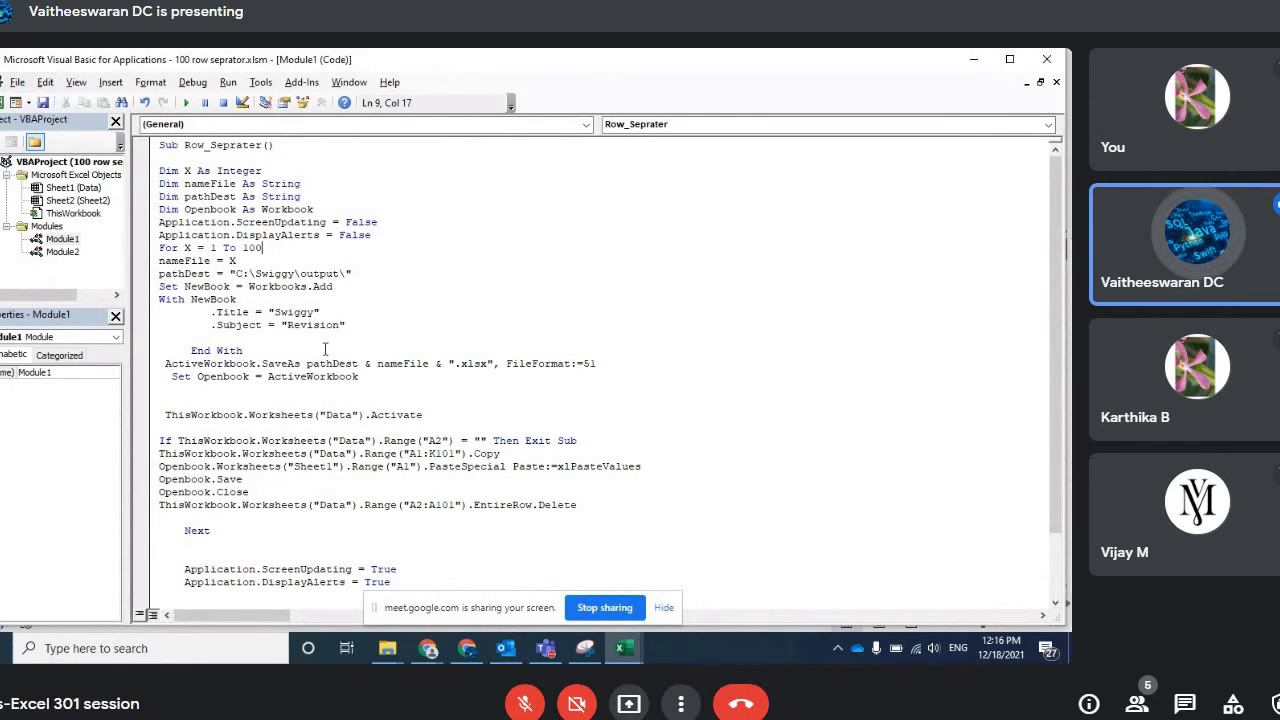
click(467, 648)
Step: Read through the VBA data type summary table's storage sizes and ranges, then minimize the browser
click(615, 60)
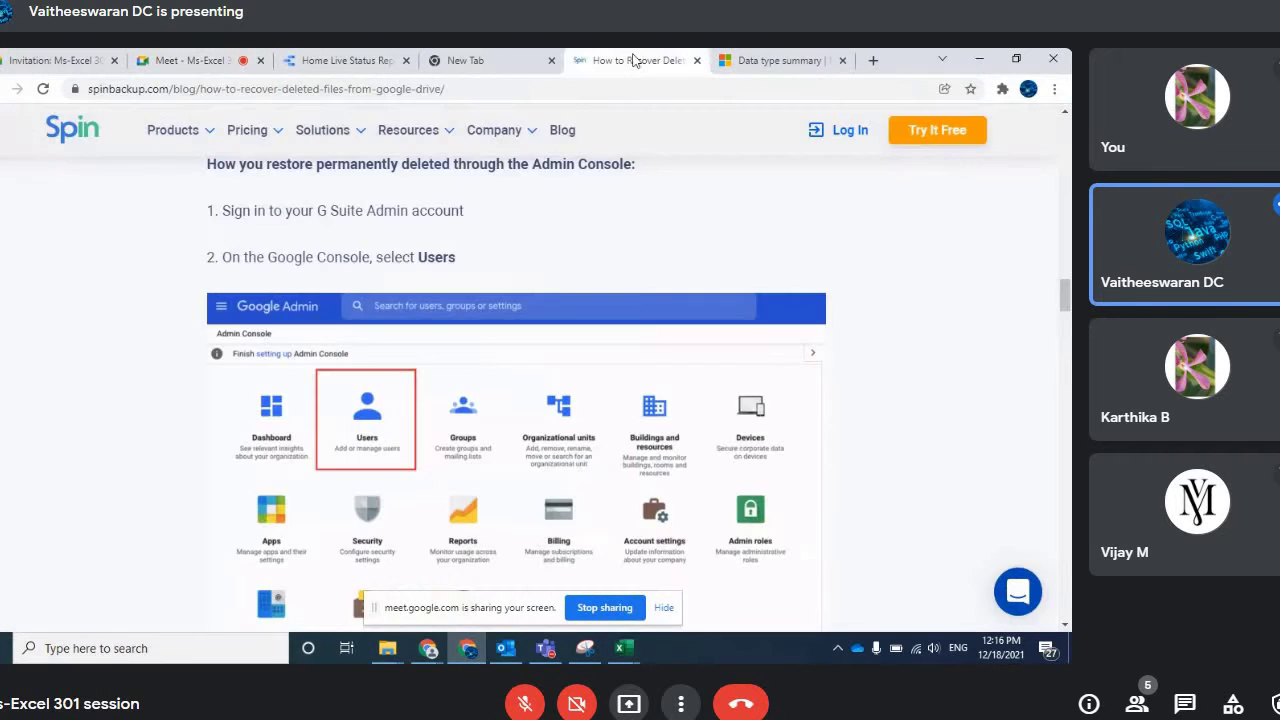
click(767, 62)
scroll(392, 325, up, 3)
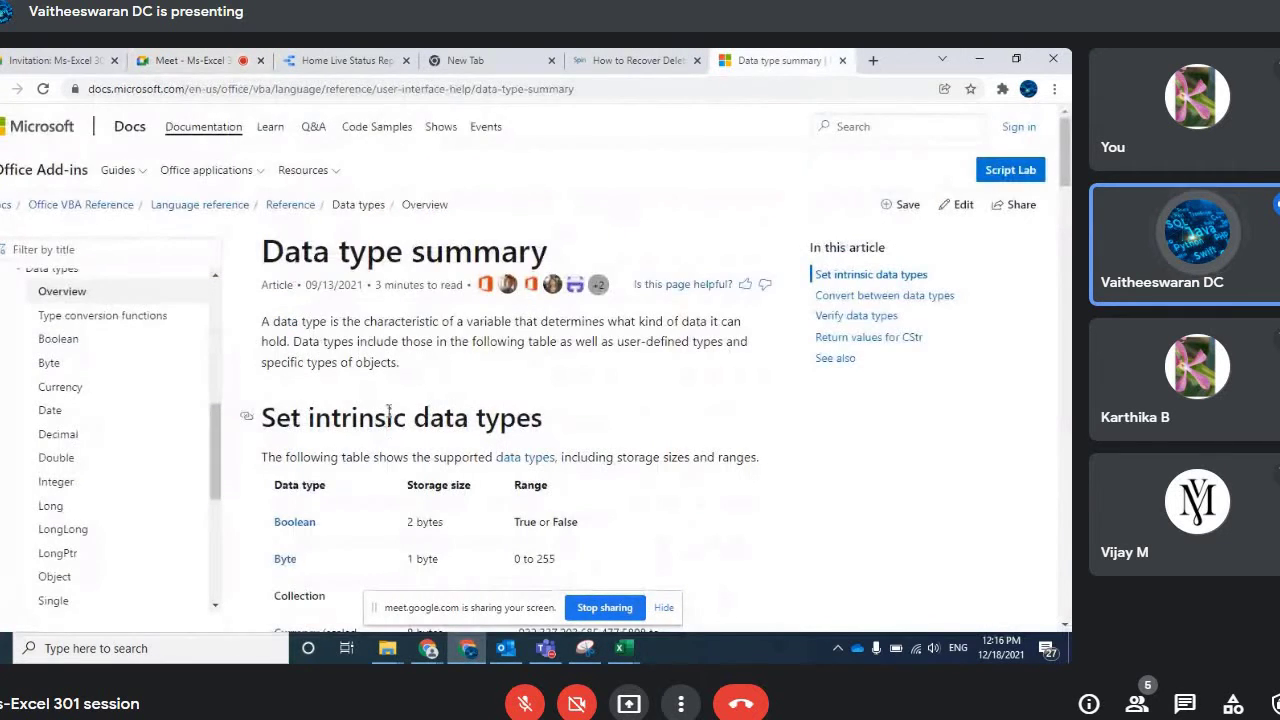
scroll(392, 325, down, 3)
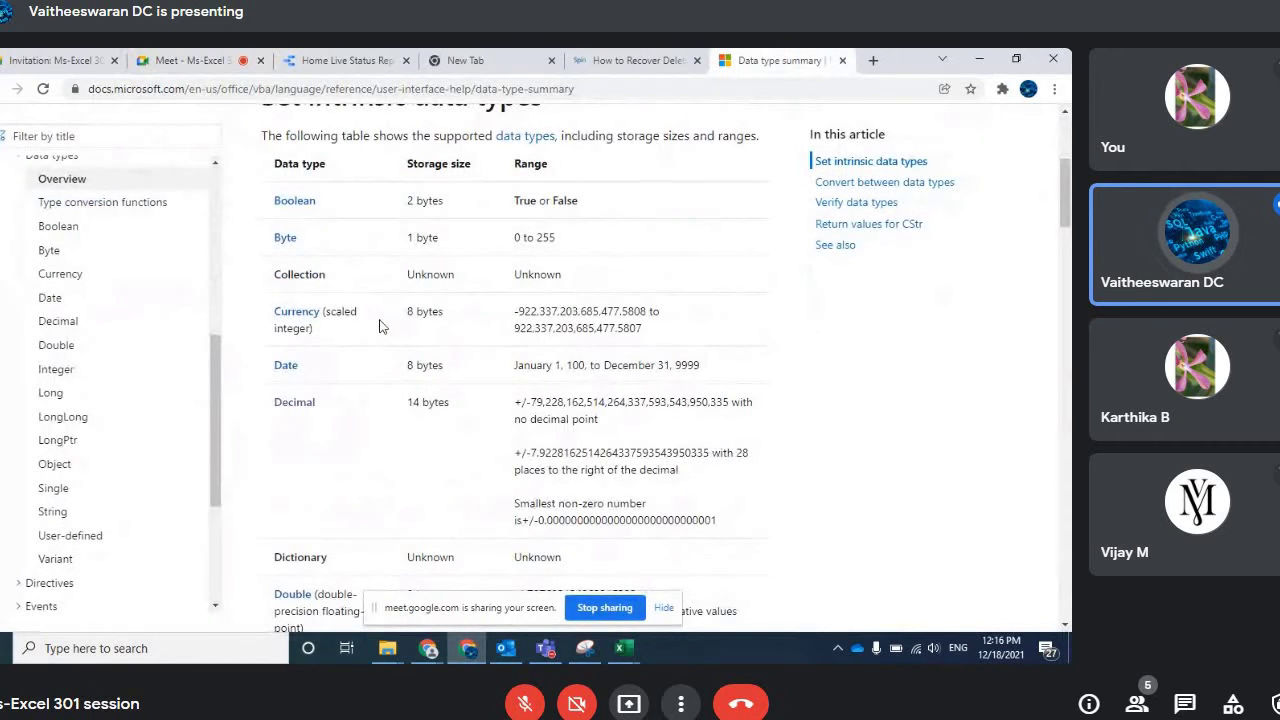
scroll(360, 283, down, 4)
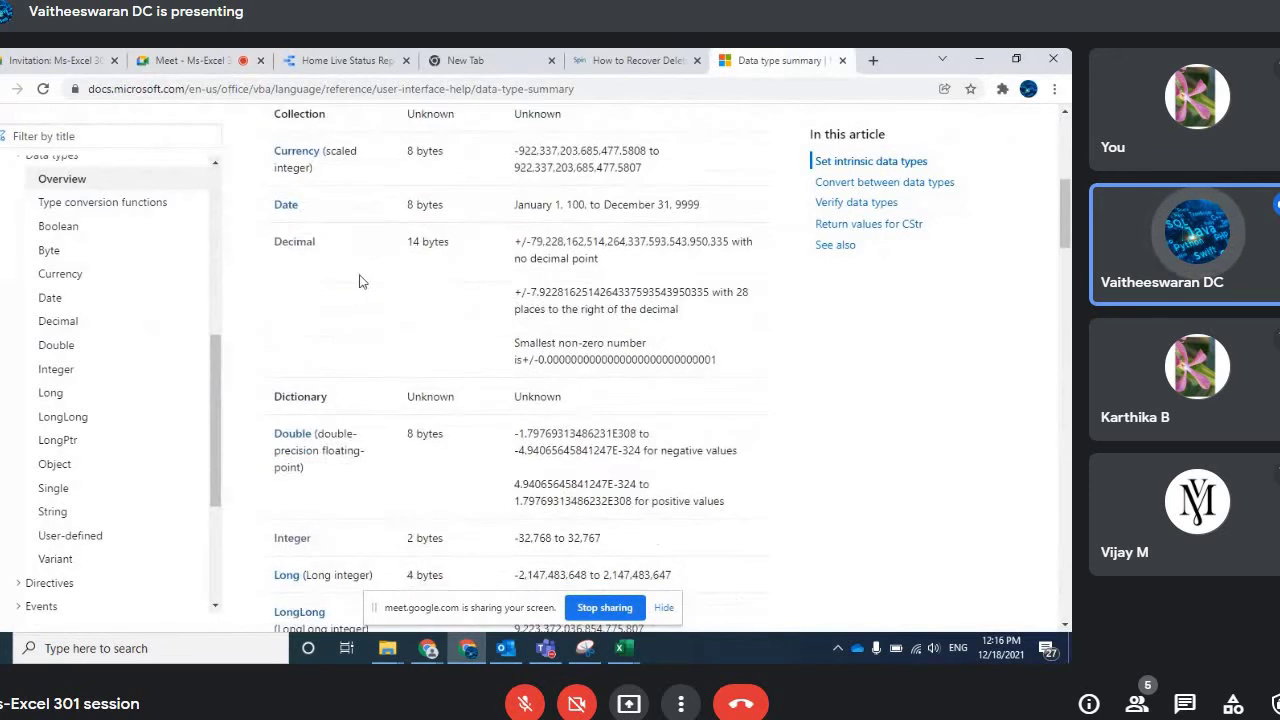
scroll(365, 350, down, 2)
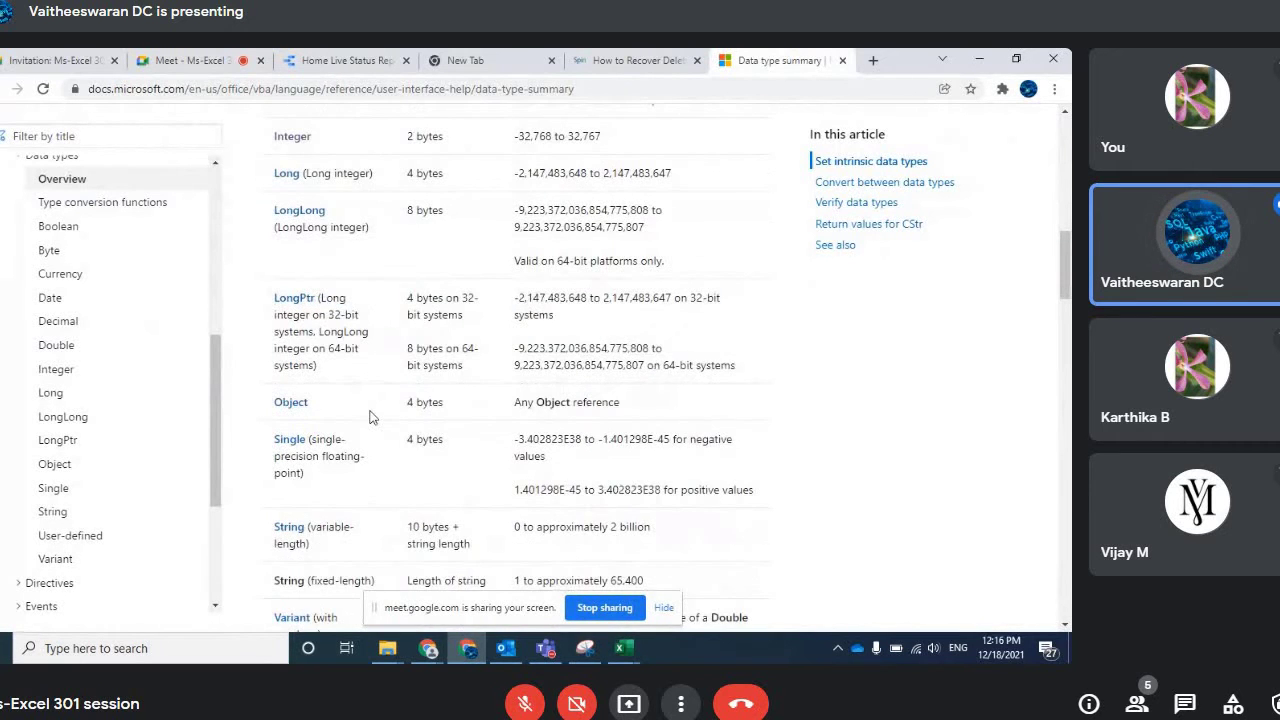
scroll(369, 417, down, 1)
scroll(369, 417, down, 2)
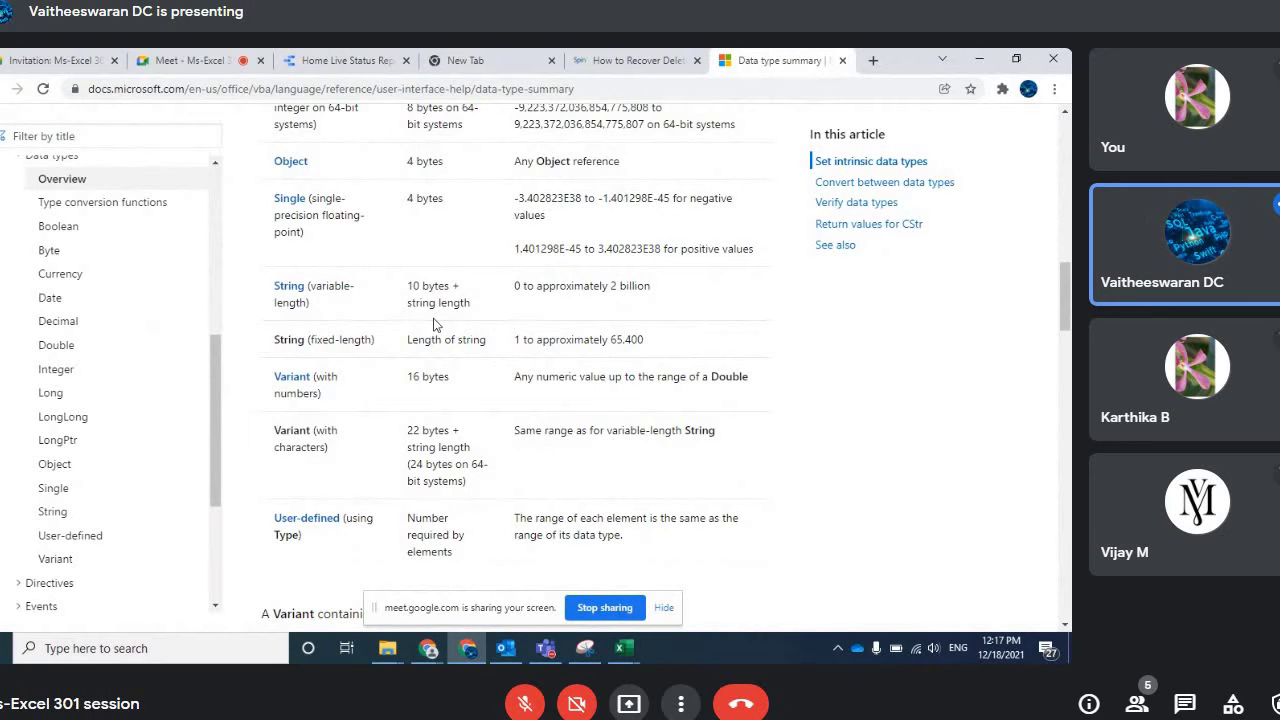
scroll(434, 323, down, 1)
scroll(436, 335, down, 1)
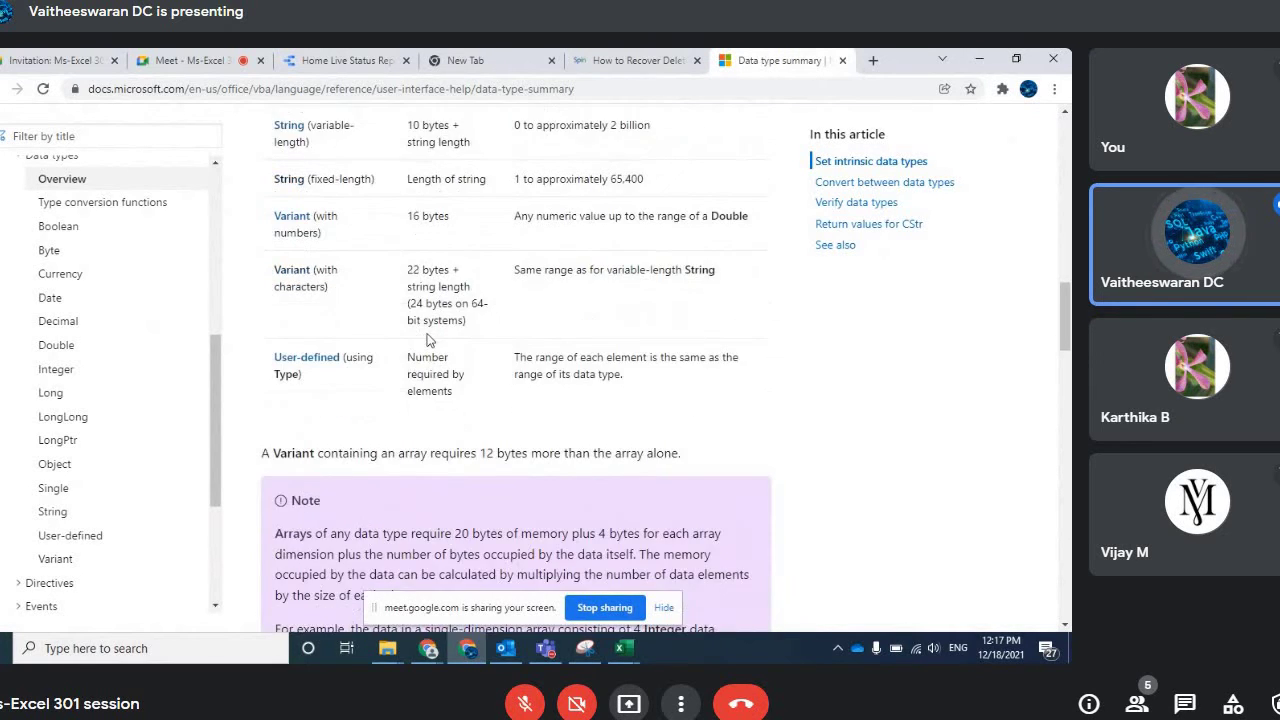
scroll(430, 345, up, 3)
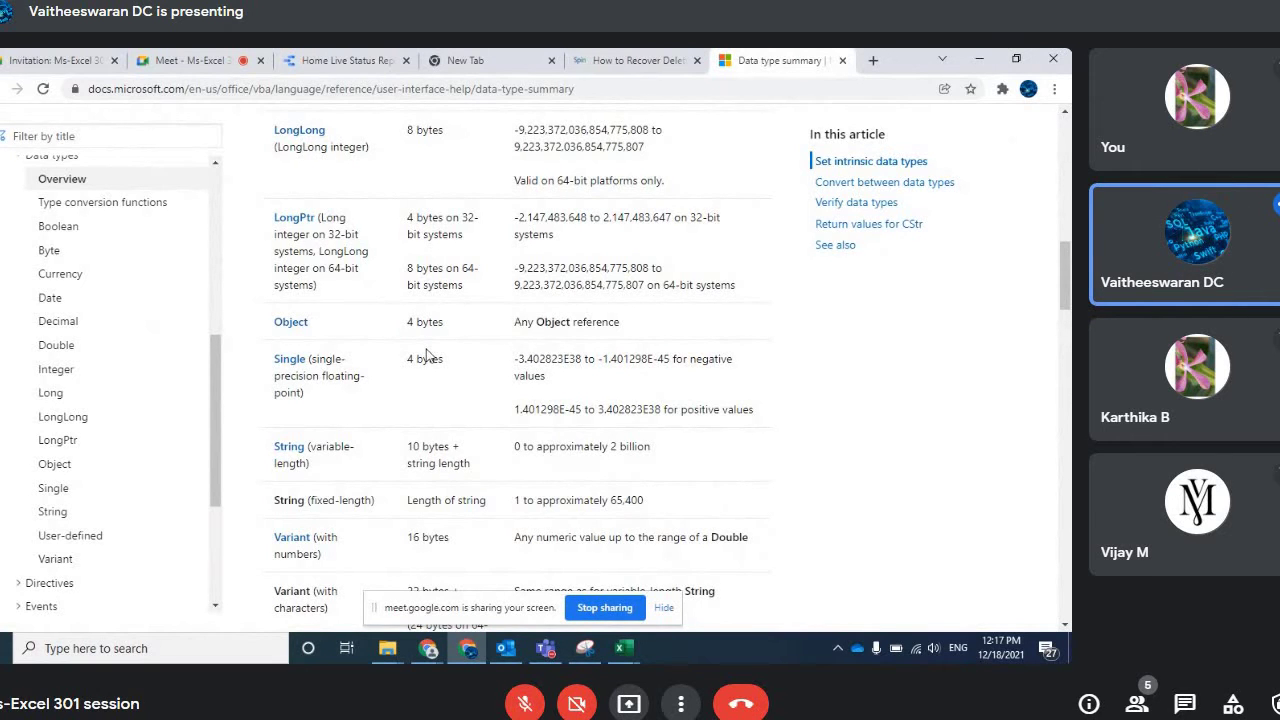
scroll(426, 355, up, 1)
scroll(426, 355, up, 1)
scroll(426, 355, up, 1)
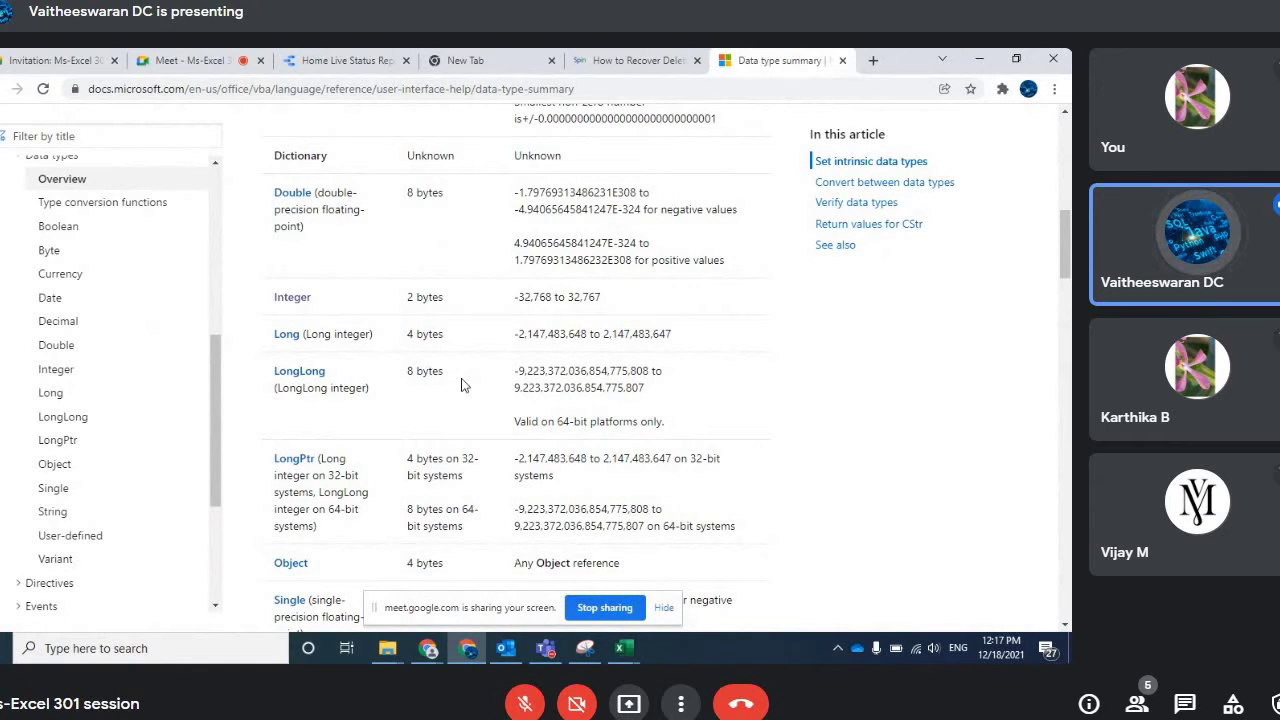
click(978, 61)
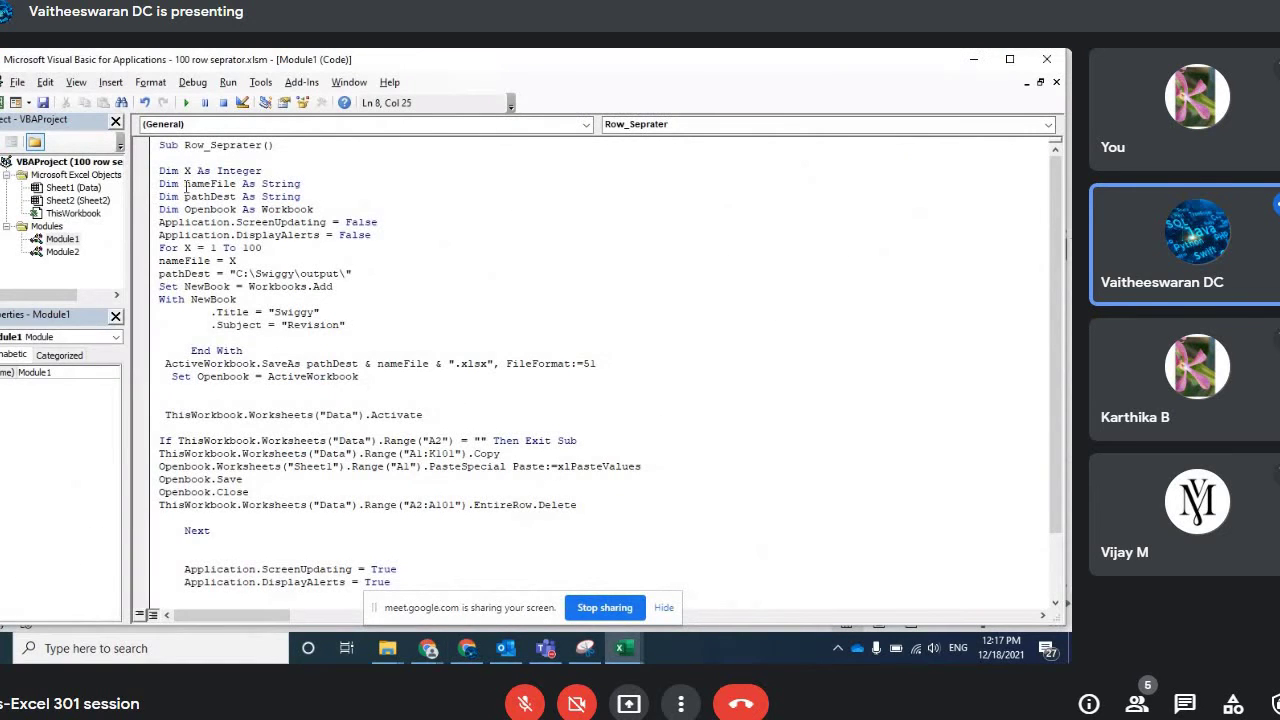
Step: Point out the X Integer, nameFile and pathDest String, and Openbook declarations, then open Module2
click(216, 171)
click(259, 171)
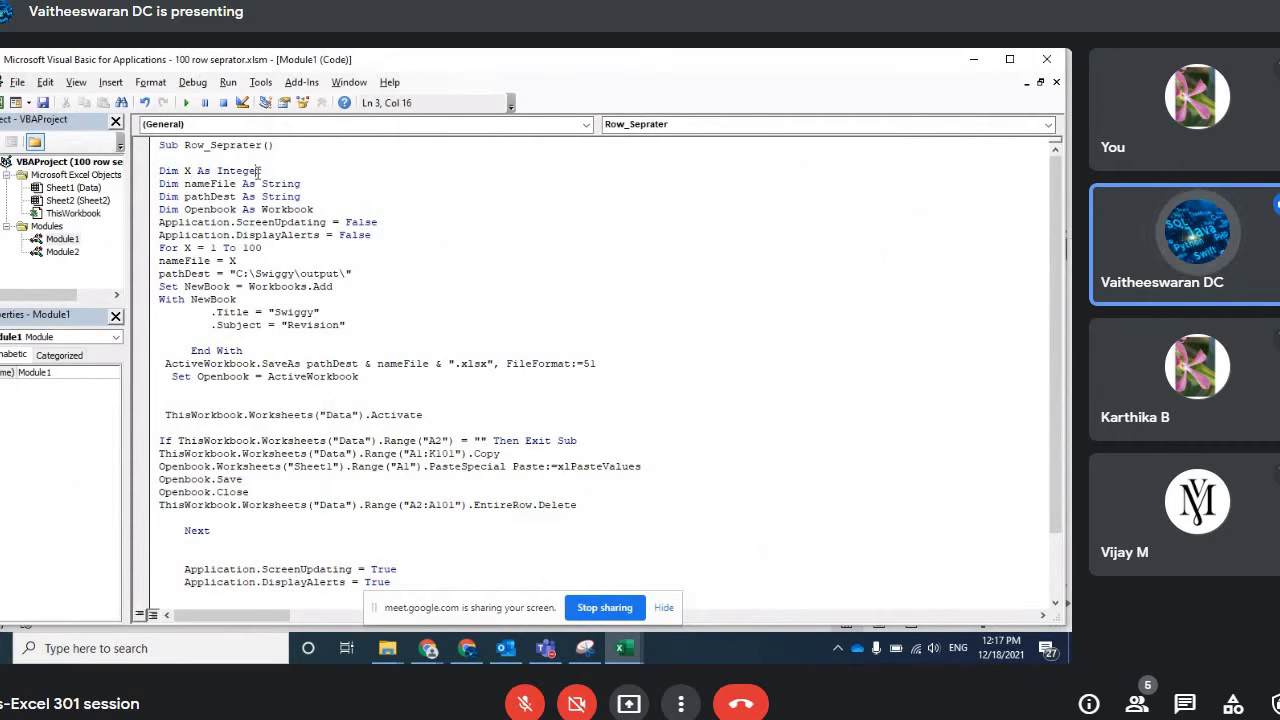
click(211, 184)
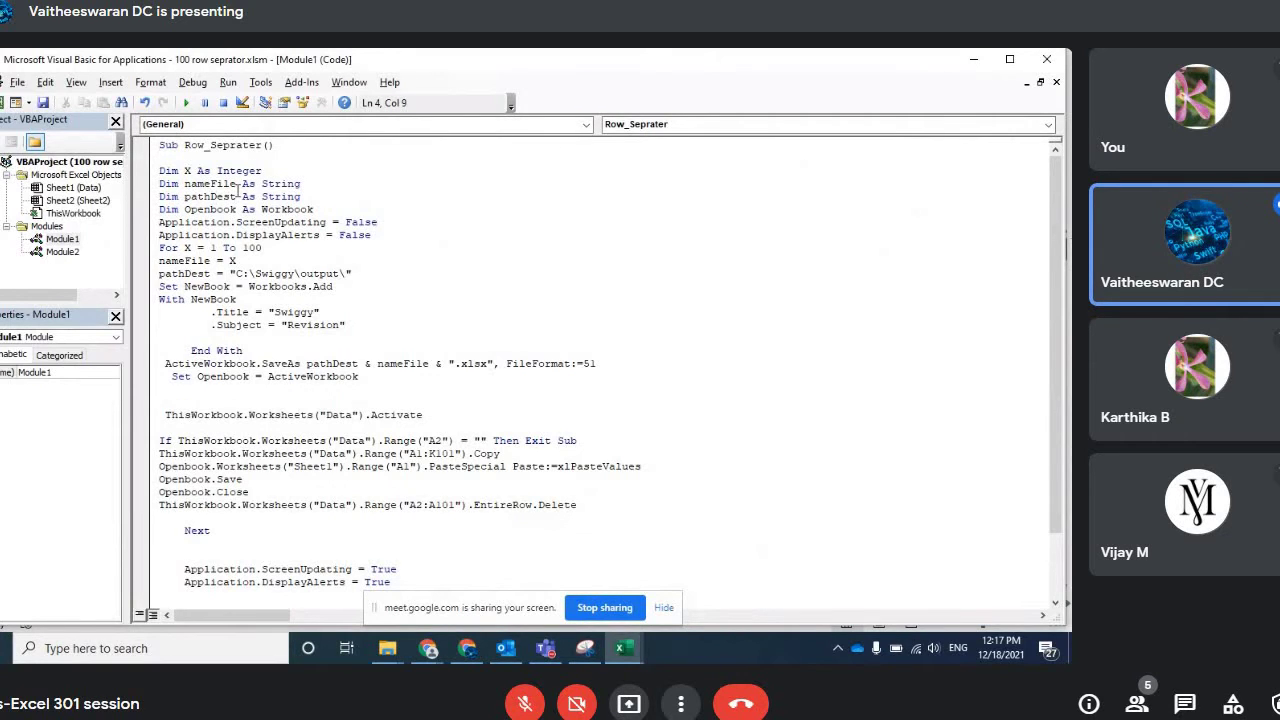
click(281, 184)
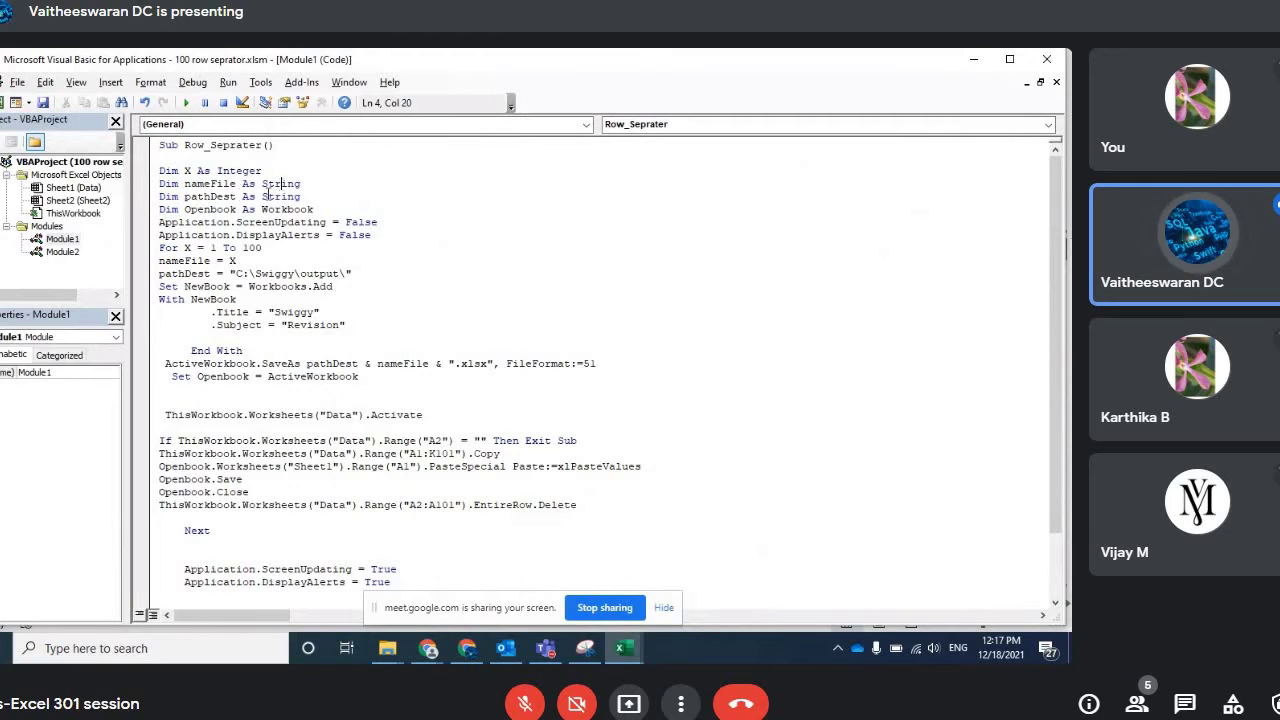
double_click(214, 197)
click(224, 197)
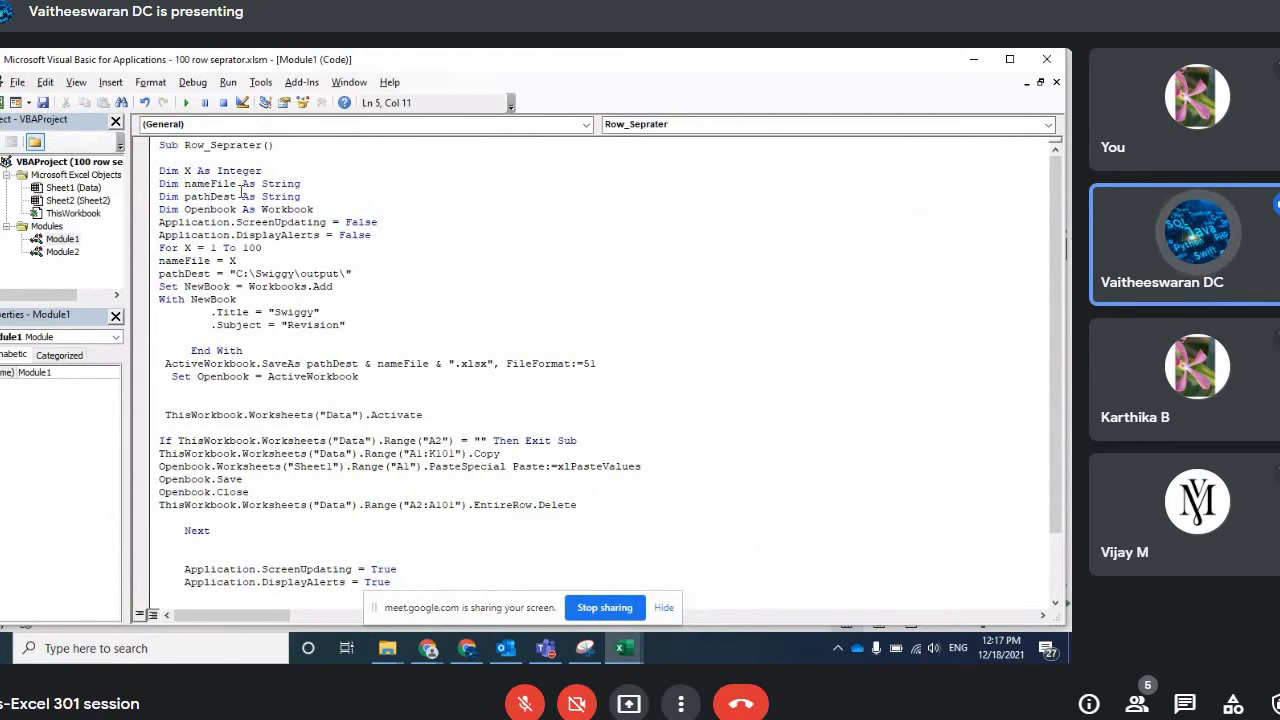
click(256, 197)
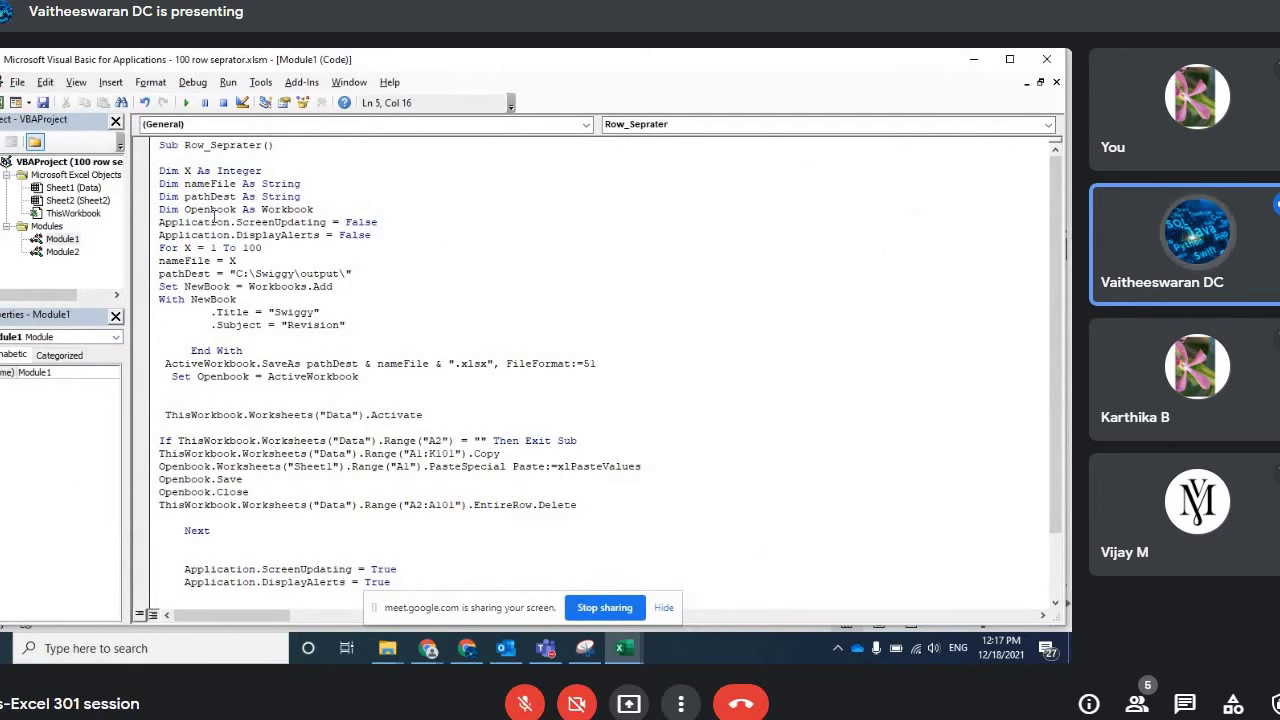
double_click(211, 209)
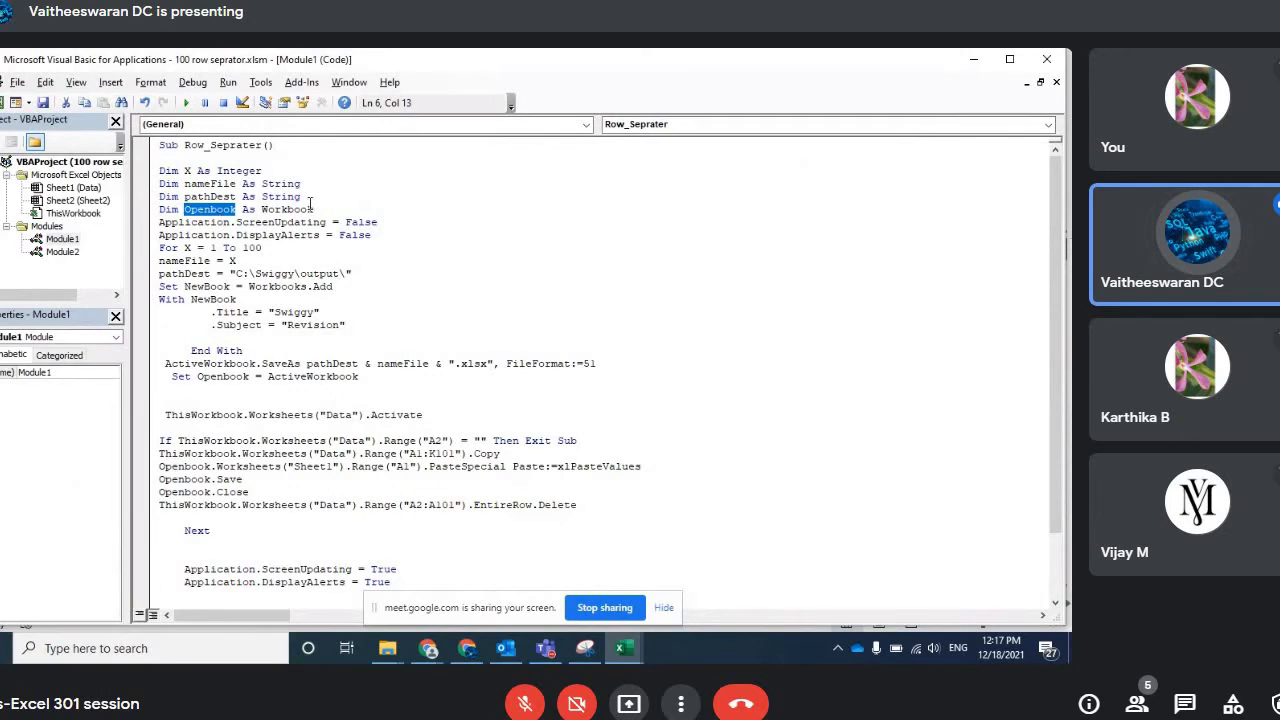
click(303, 199)
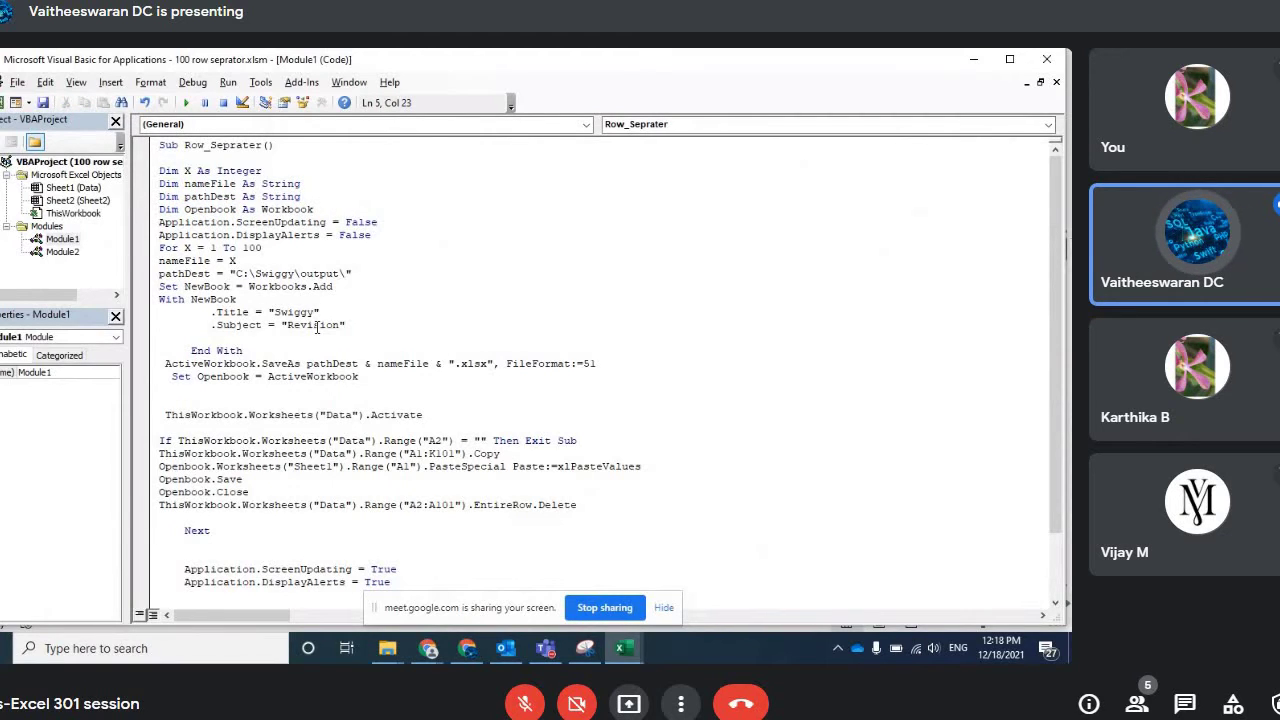
click(62, 253)
double_click(62, 253)
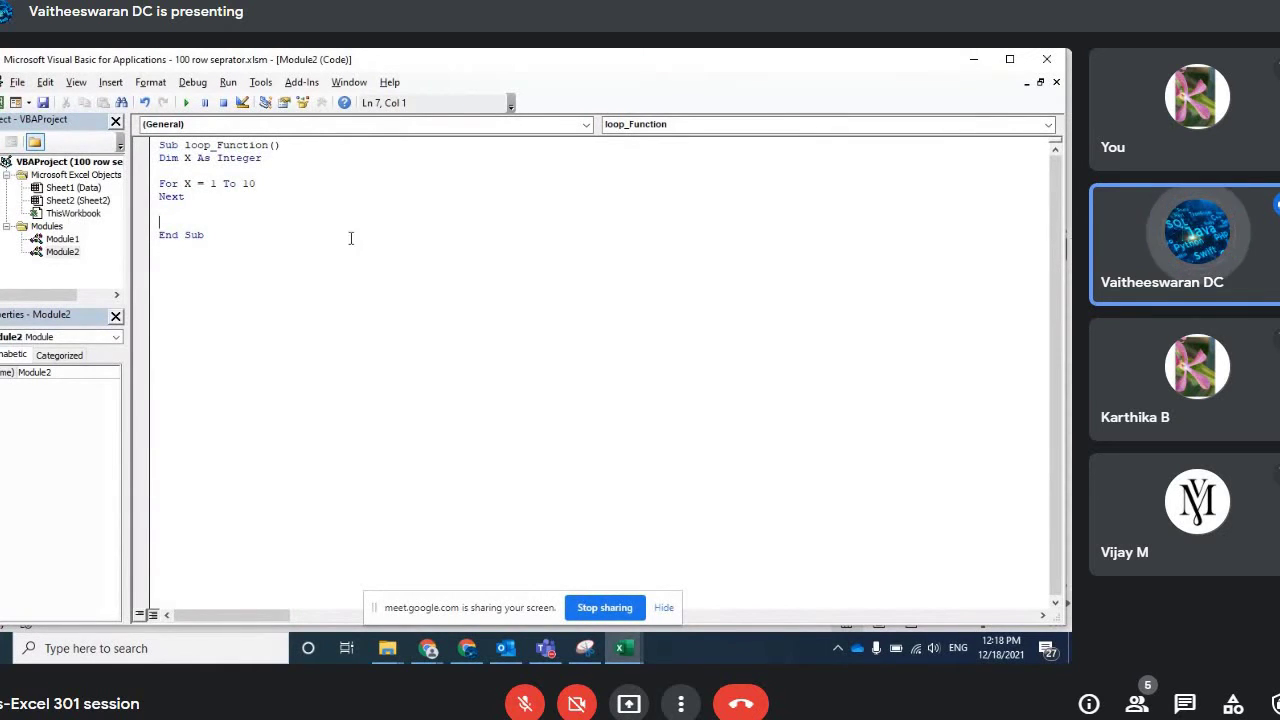
Step: Add a blank body line inside Module2's For X = 1 To 10 … Next loop
click(202, 158)
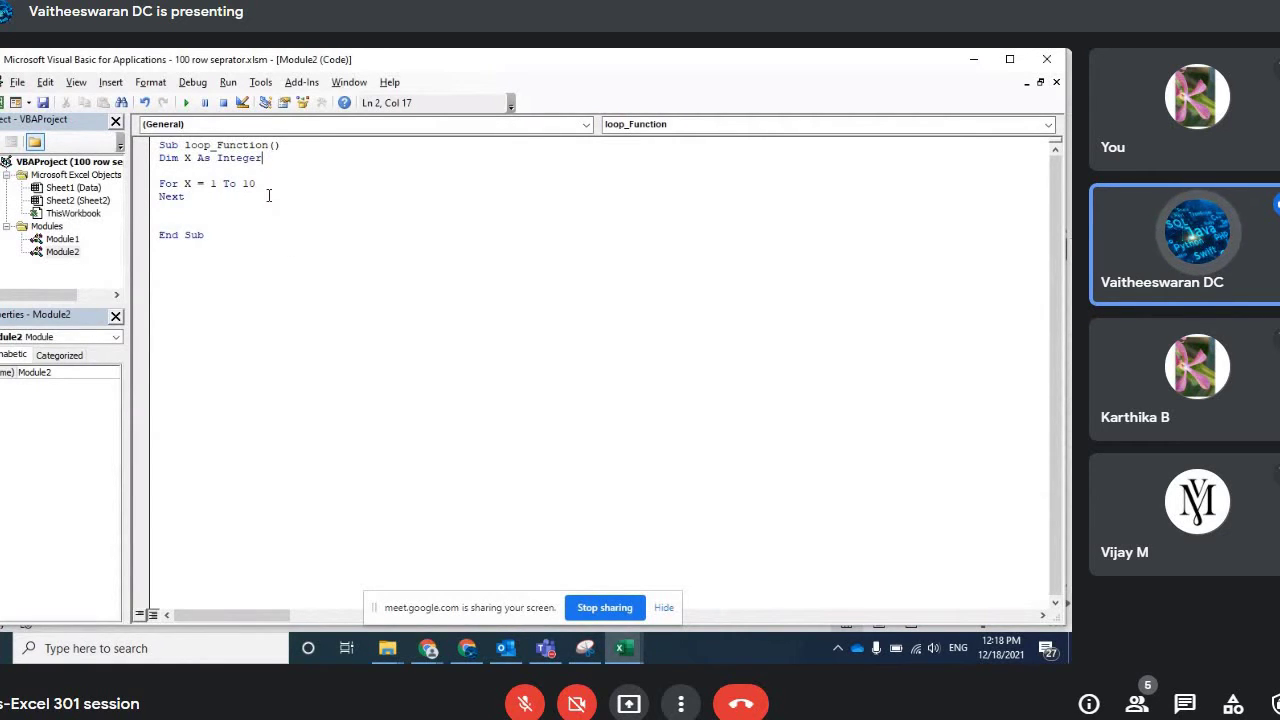
click(270, 184)
click(242, 158)
click(260, 184)
key(Return)
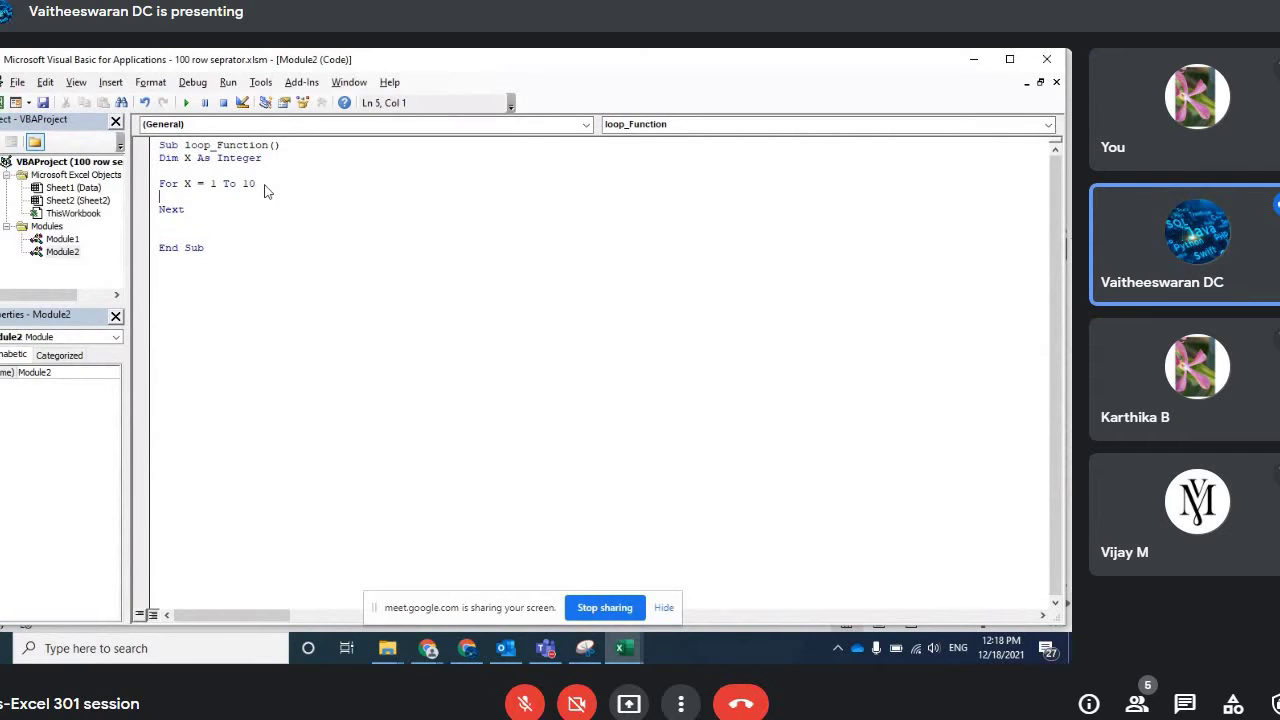
click(165, 185)
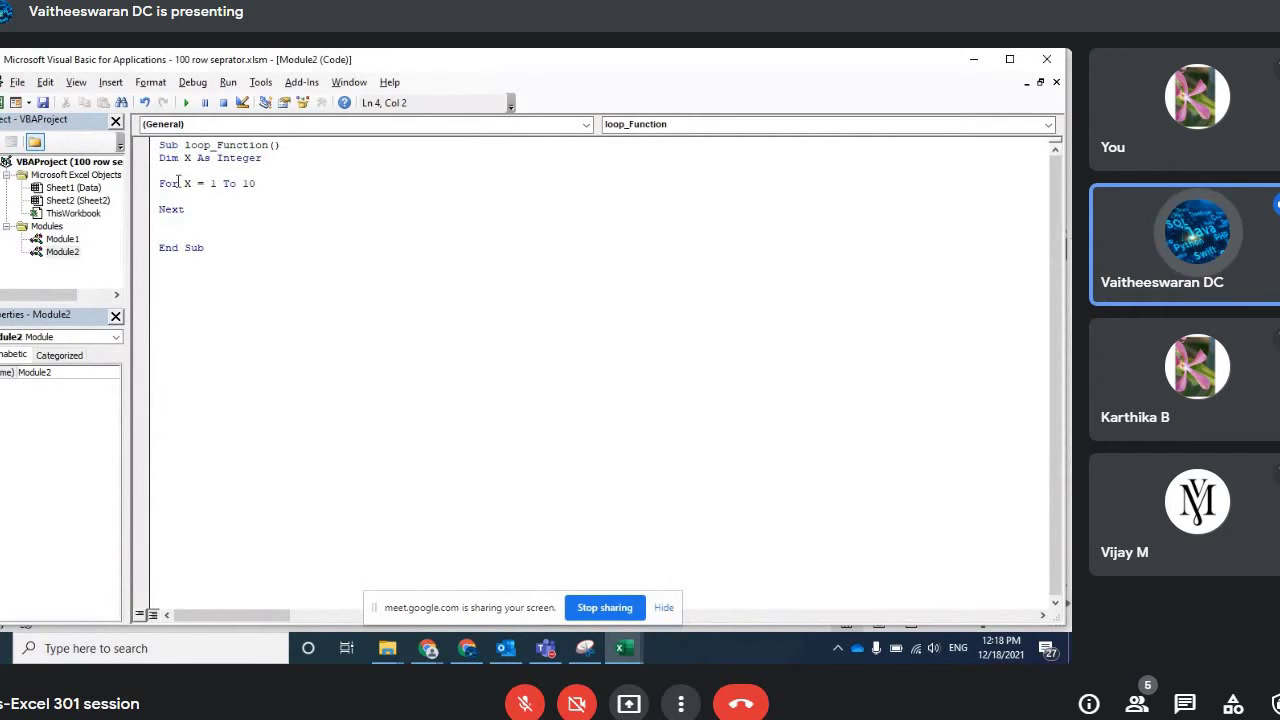
click(198, 184)
click(250, 186)
click(190, 211)
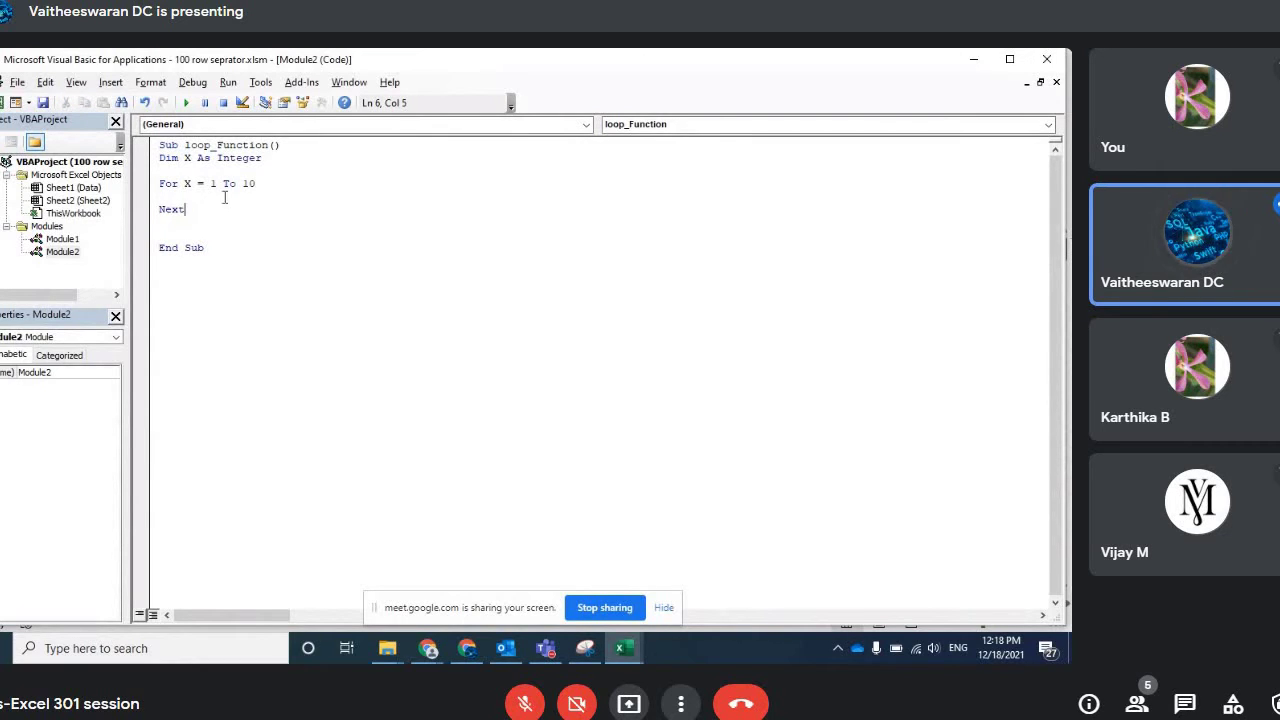
click(176, 196)
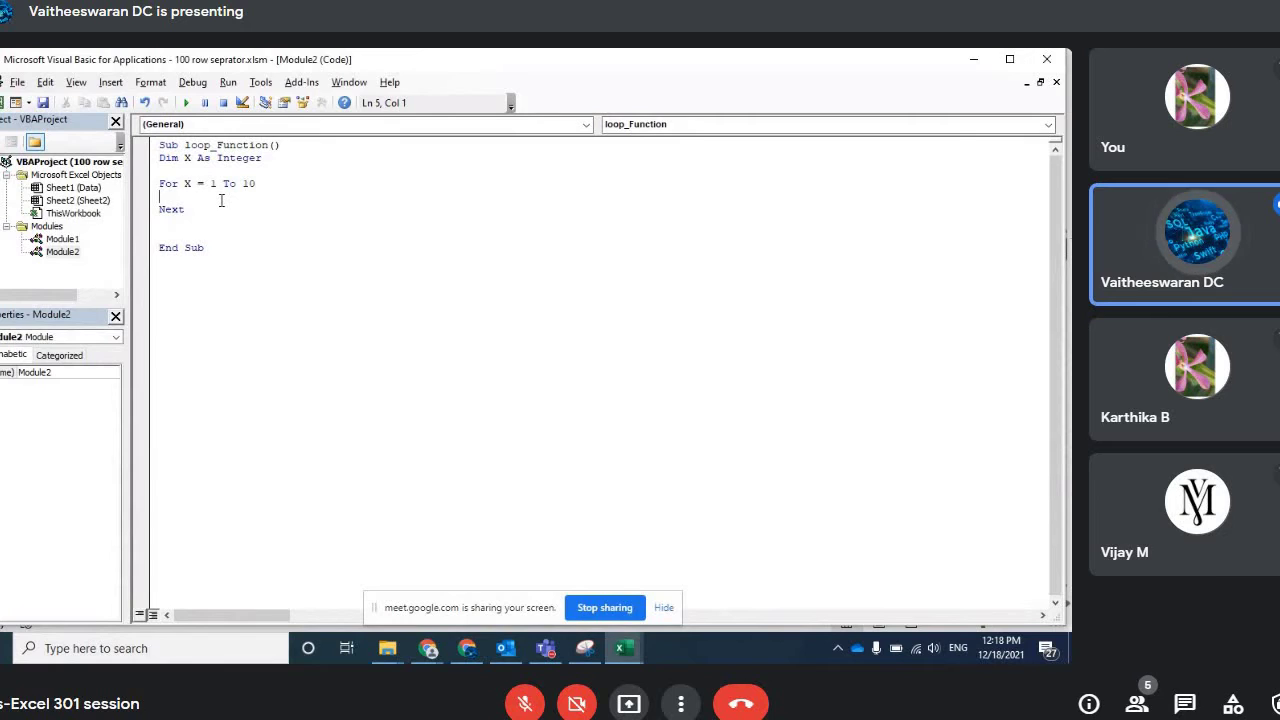
Step: Add a MsgBox "Excel 301" line inside the For X = 1 To 10 loop
key(Return)
key(Return)
key(Up)
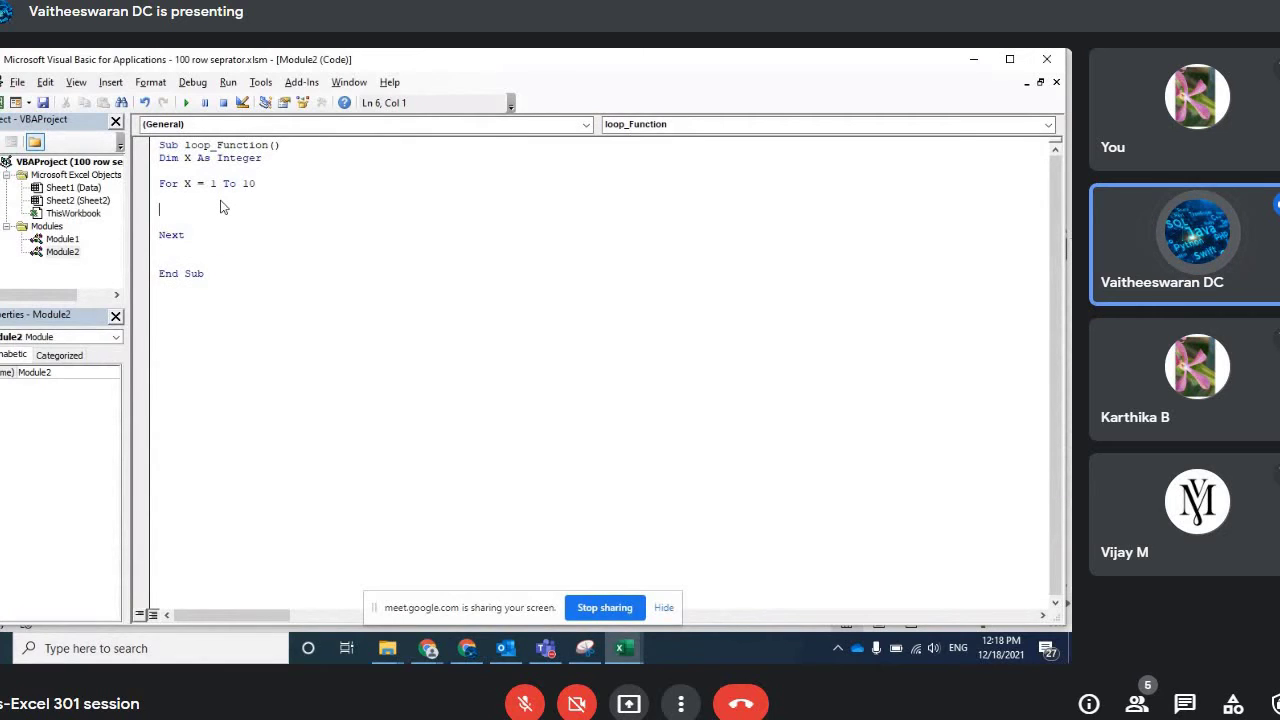
text(msg)
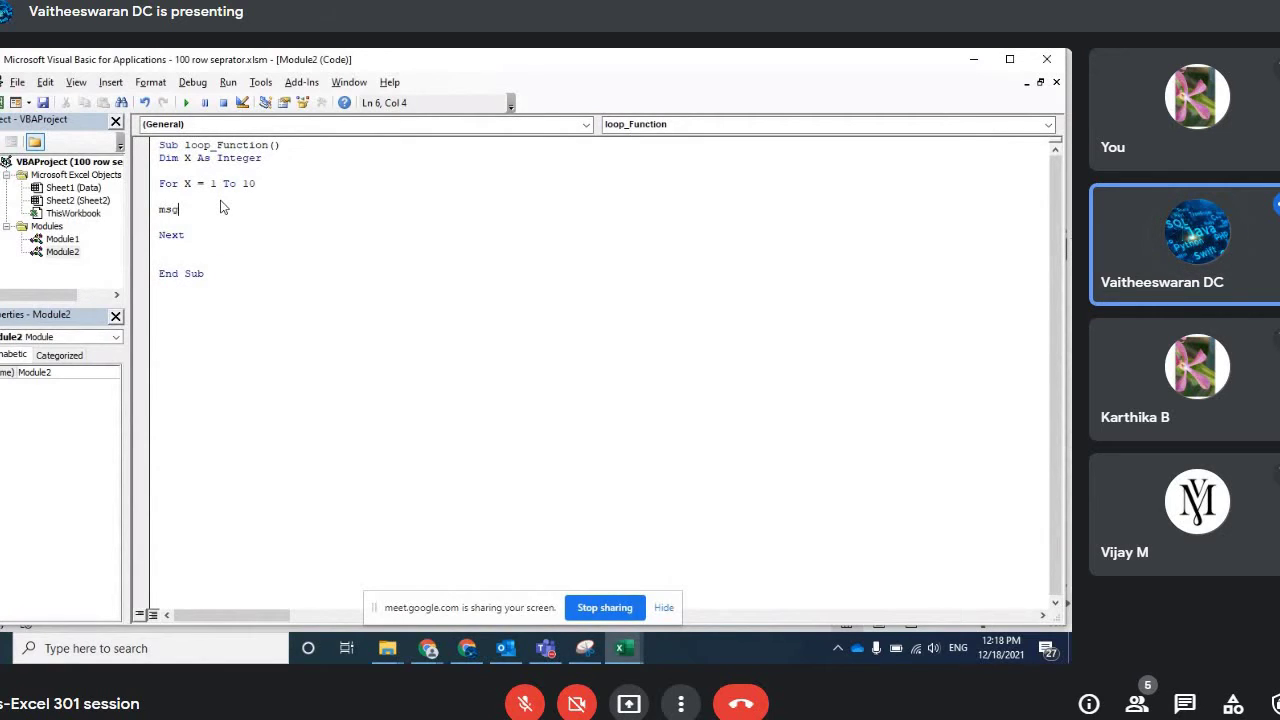
text(box )
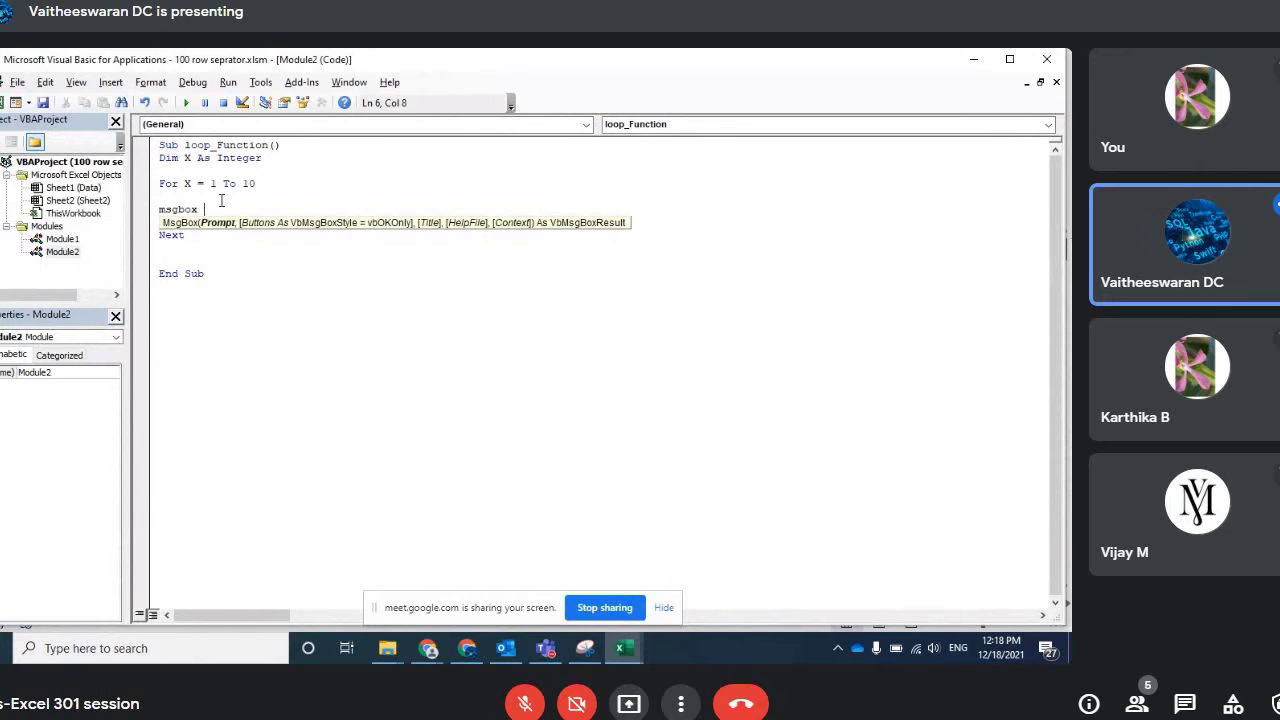
text(")
text(Excel 3)
text(01)
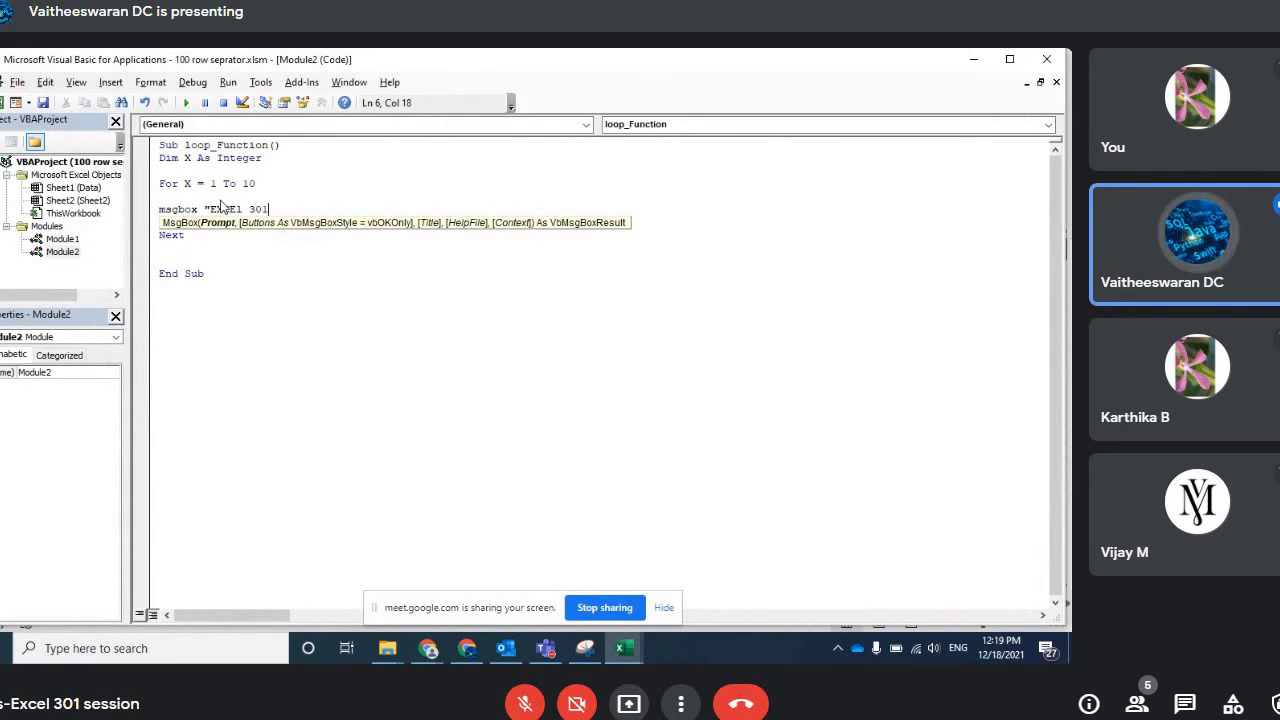
key(Return)
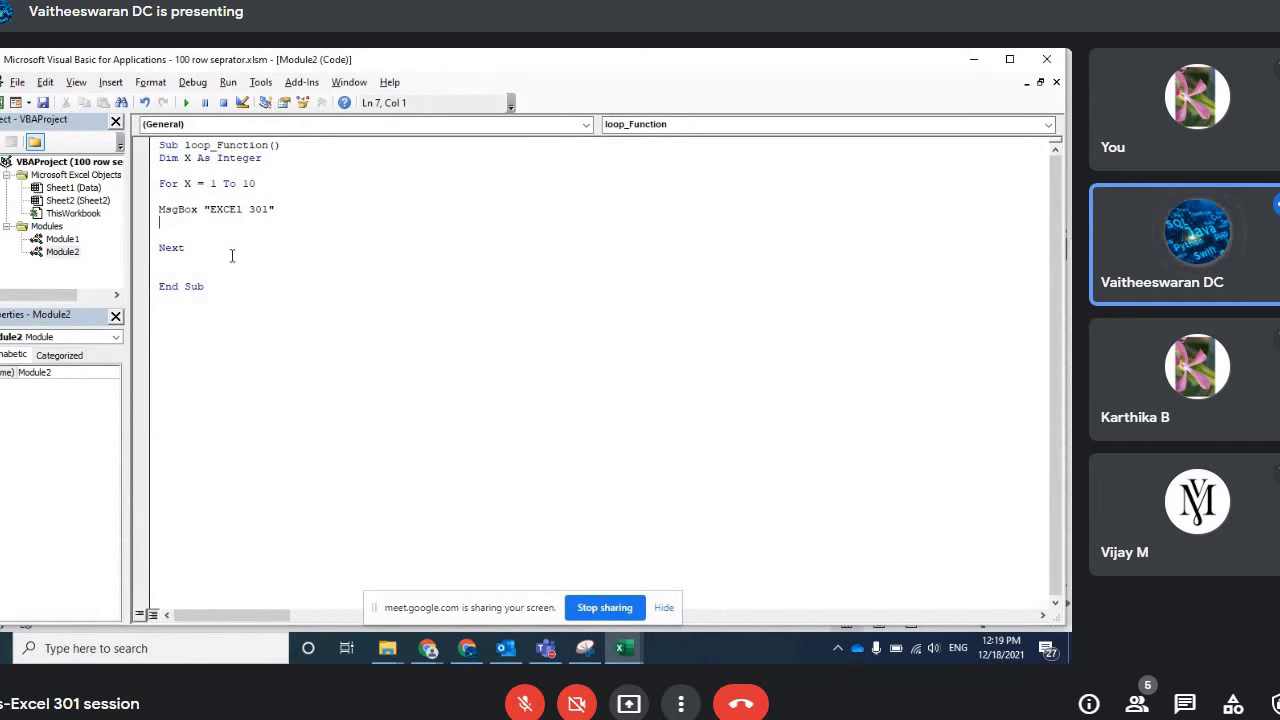
Step: Run loop_Function and dismiss each EXCEl 301 message box
click(186, 103)
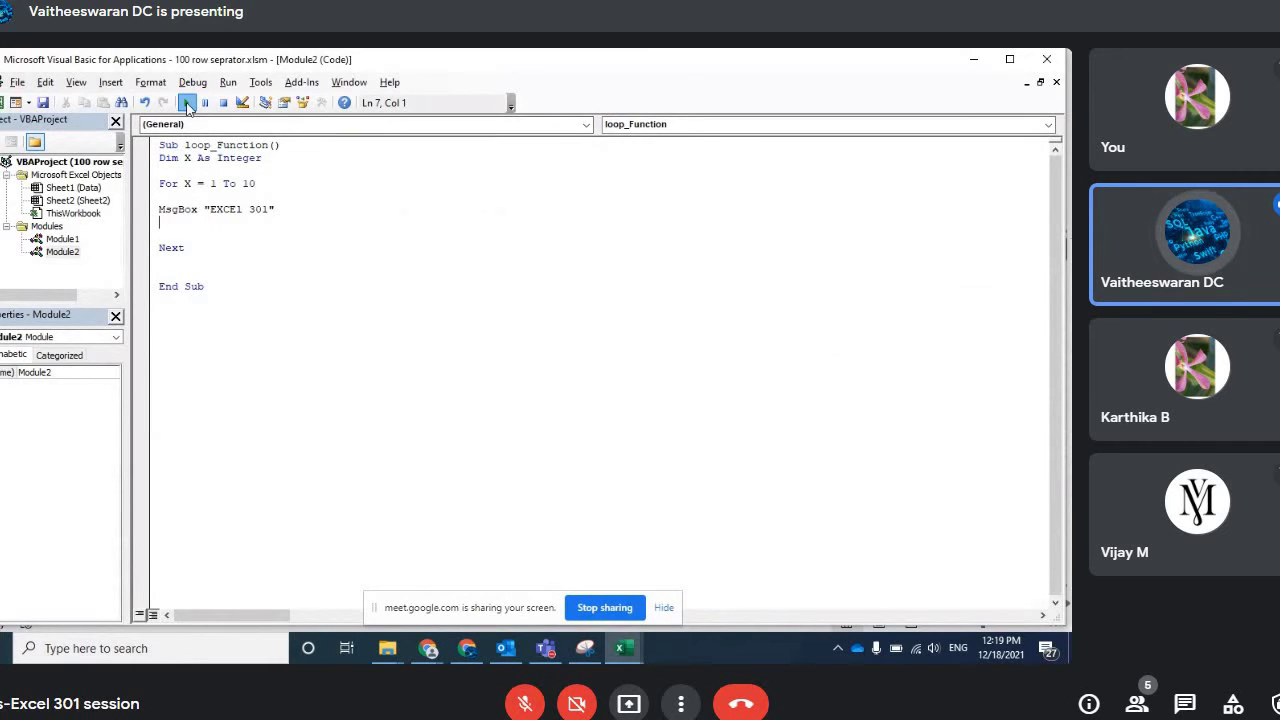
click(538, 398)
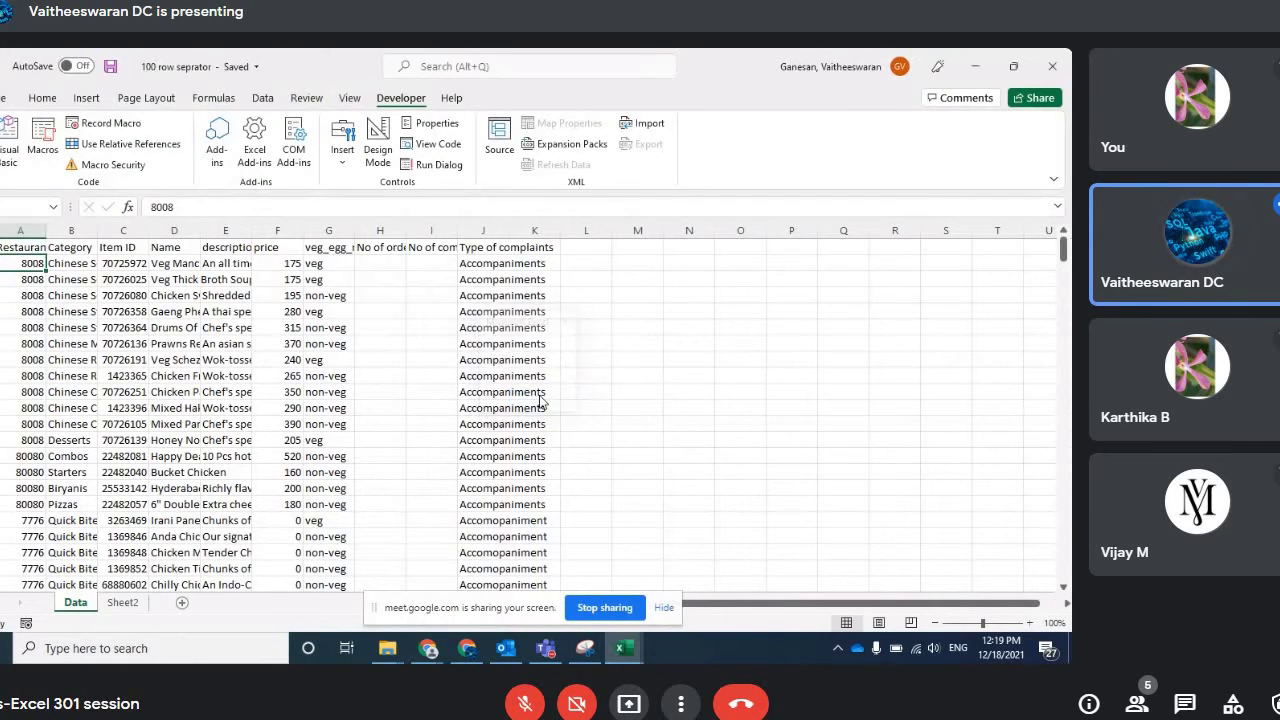
click(538, 397)
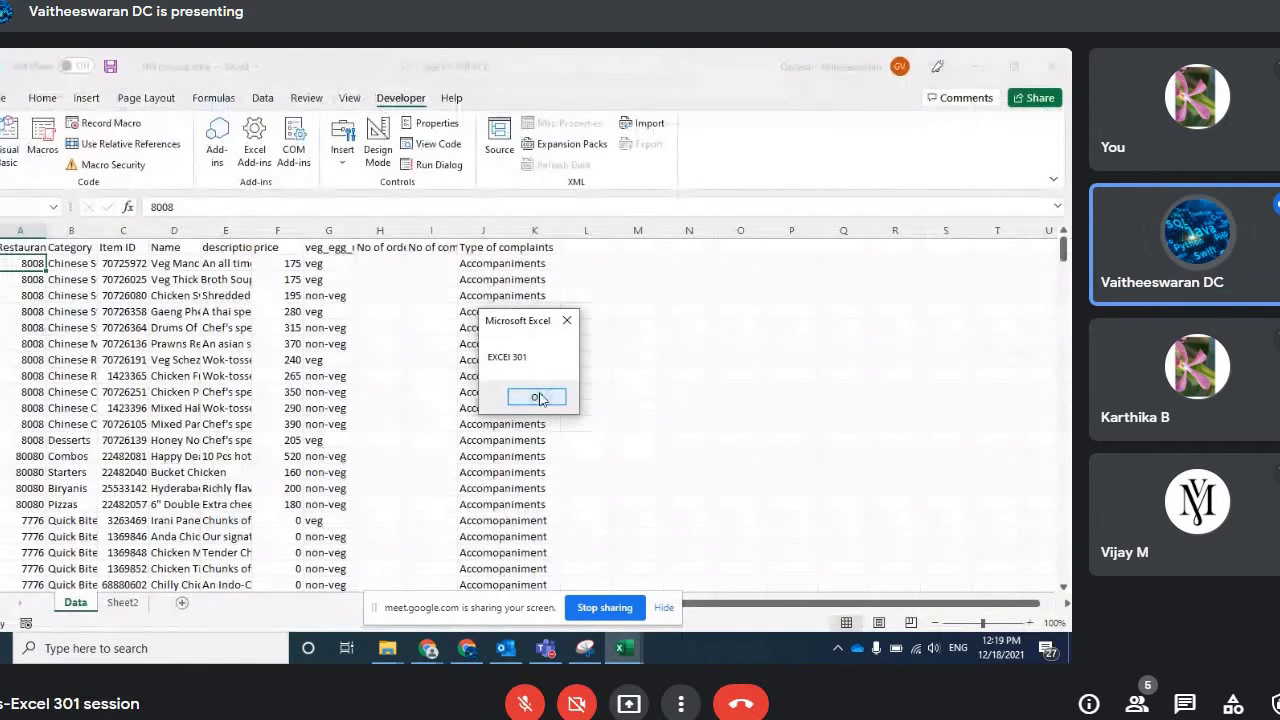
click(538, 397)
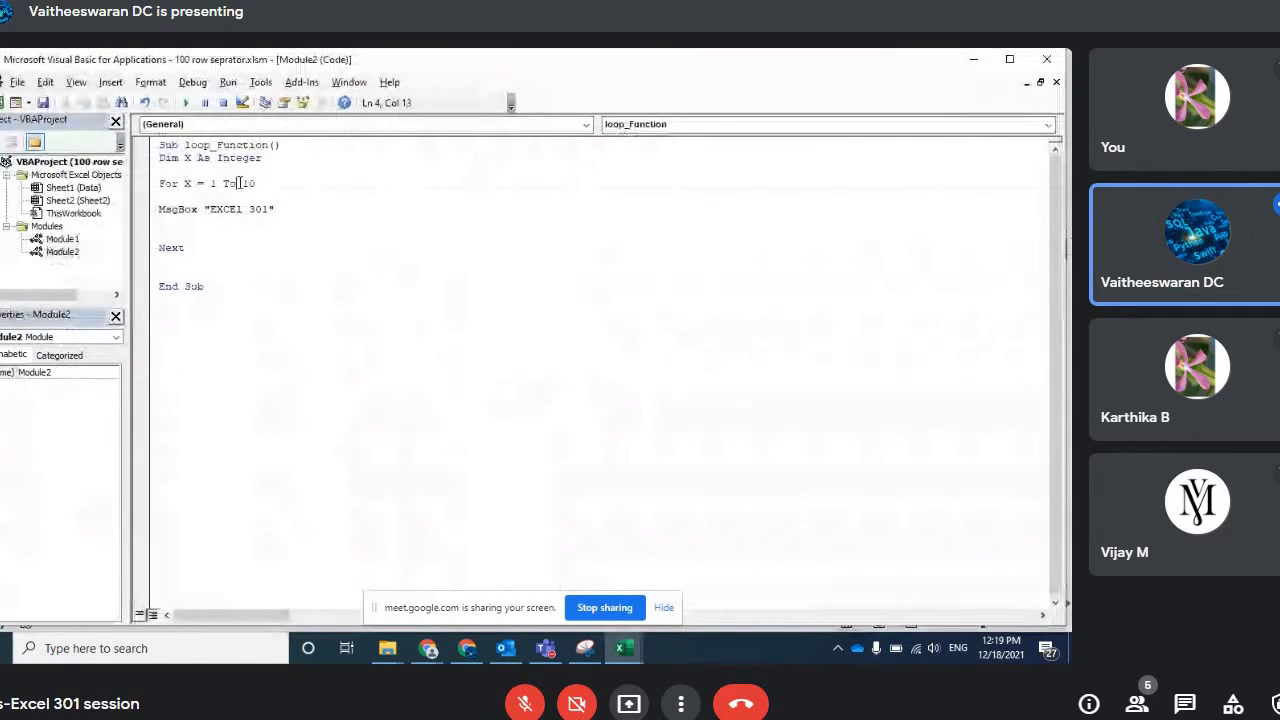
click(253, 274)
Step: Delete the quoted "EXCEl 301" text so the line reads MsgBox X
click(215, 211)
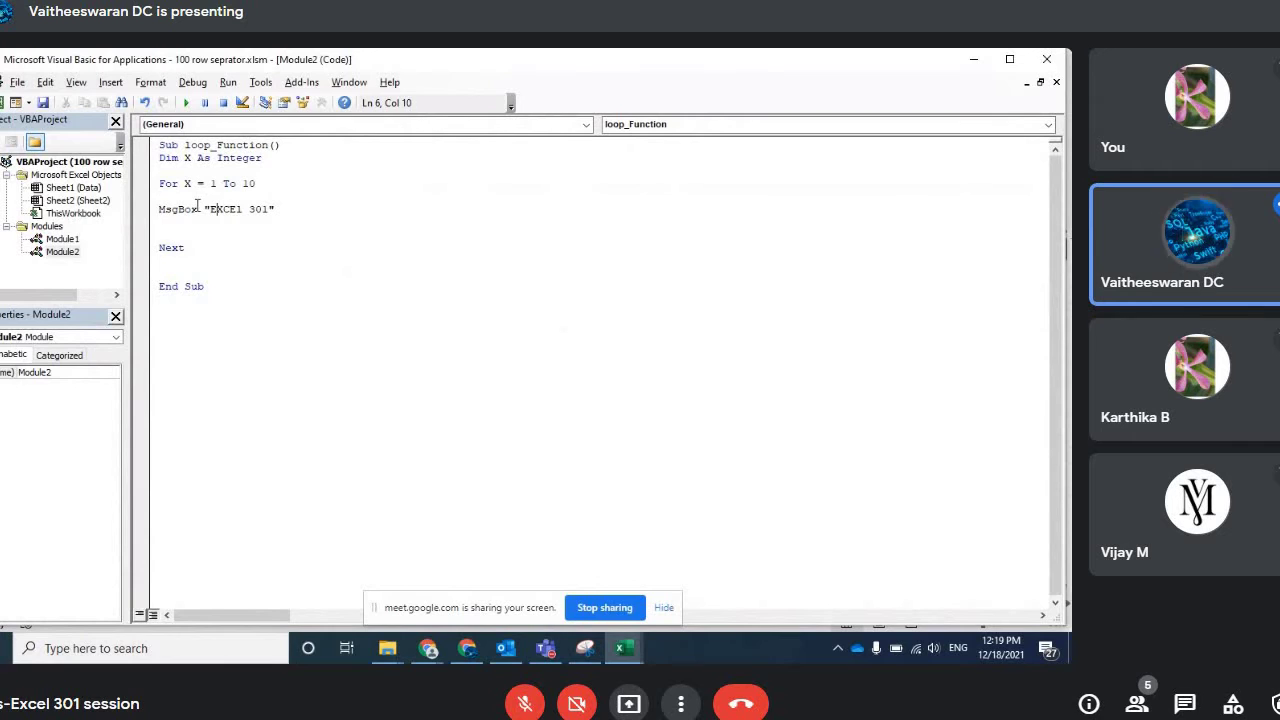
drag(204, 210, 281, 209)
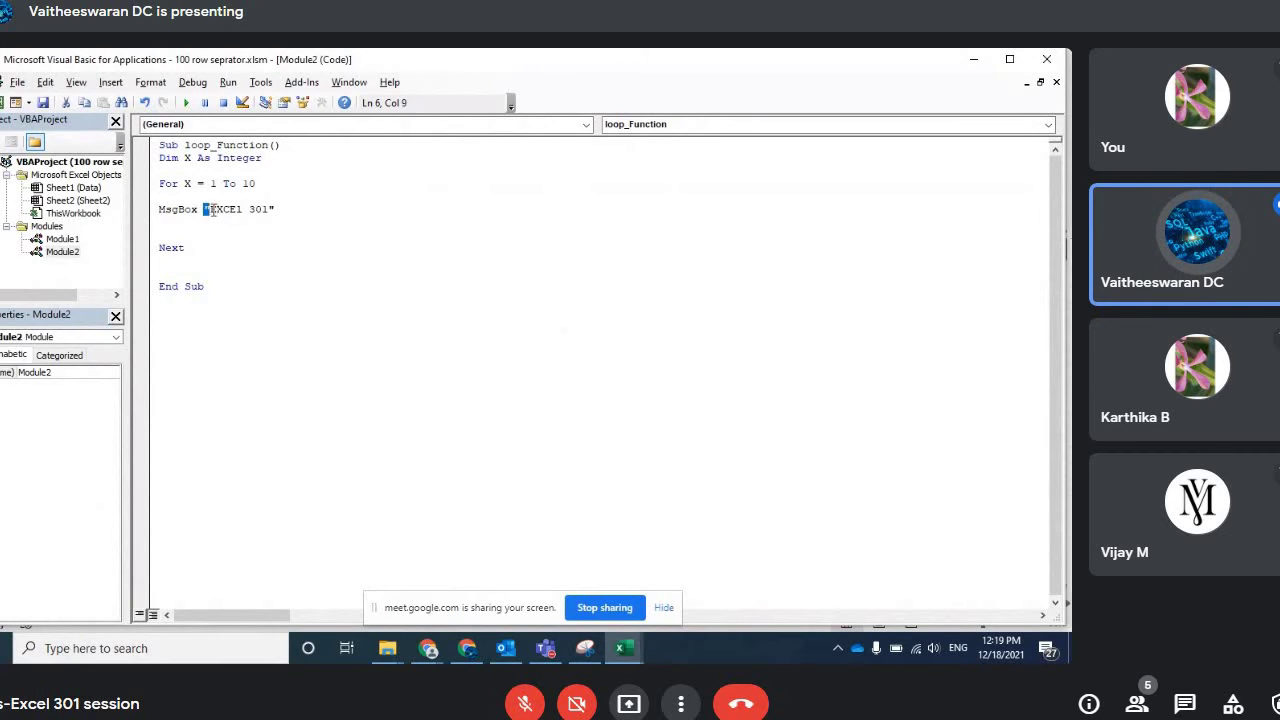
key(BackSpace)
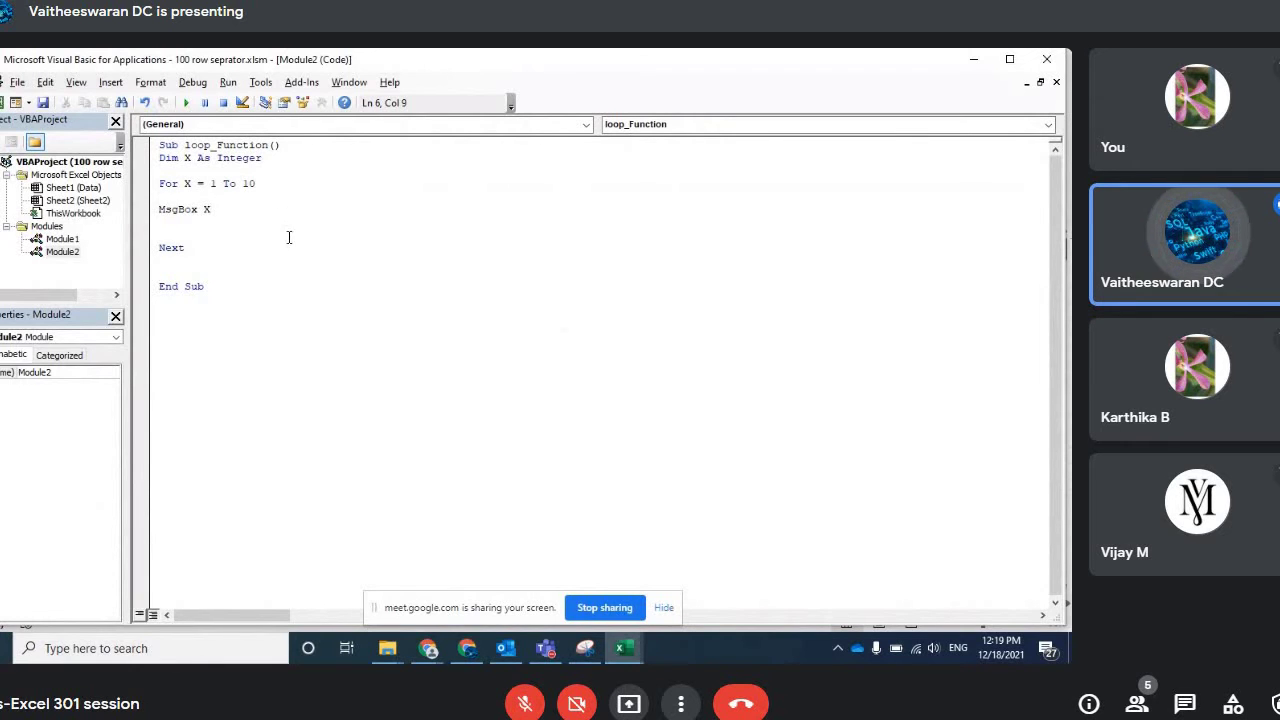
click(243, 233)
Step: Run loop_Function and dismiss each counter message as X counts up
key(F8)
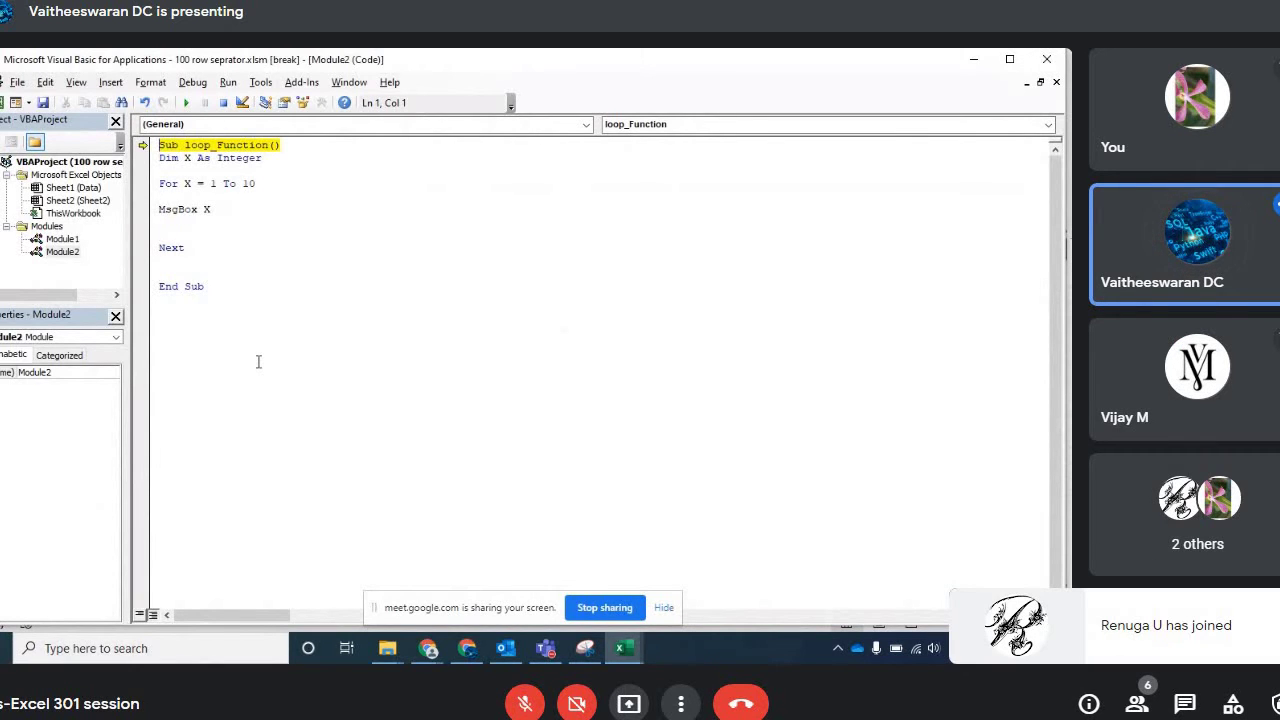
click(185, 102)
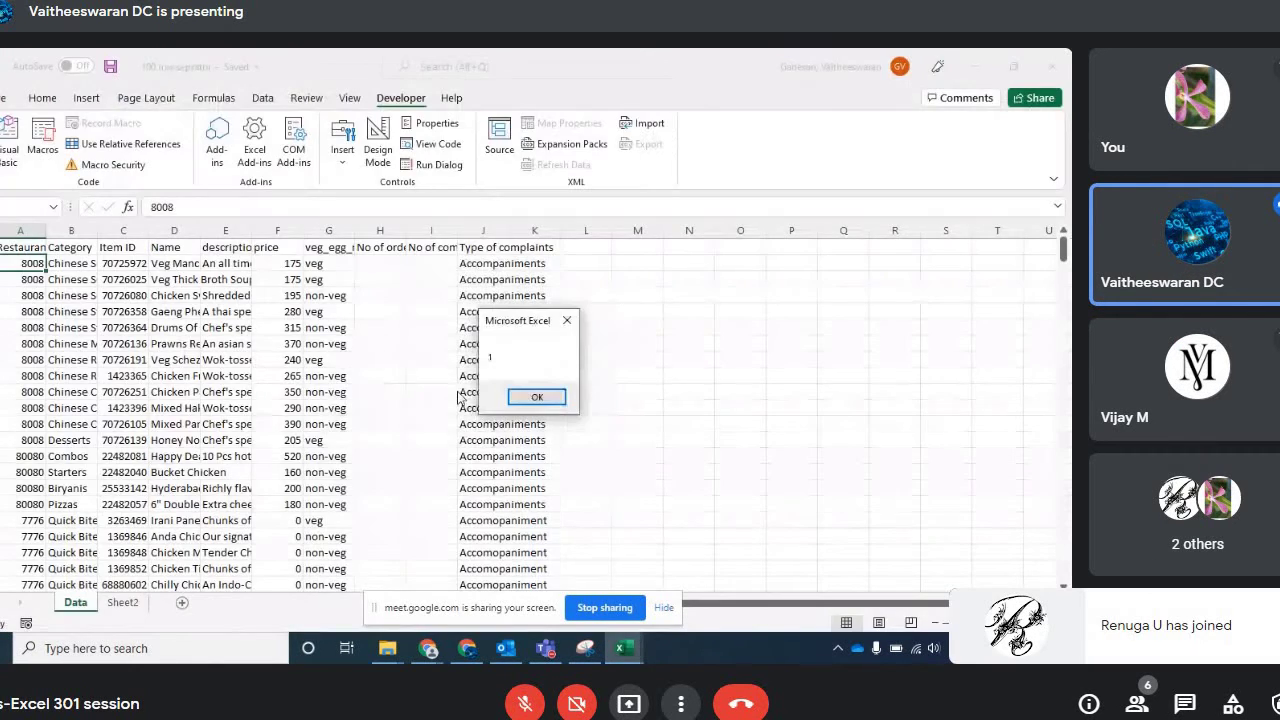
click(521, 398)
click(521, 398)
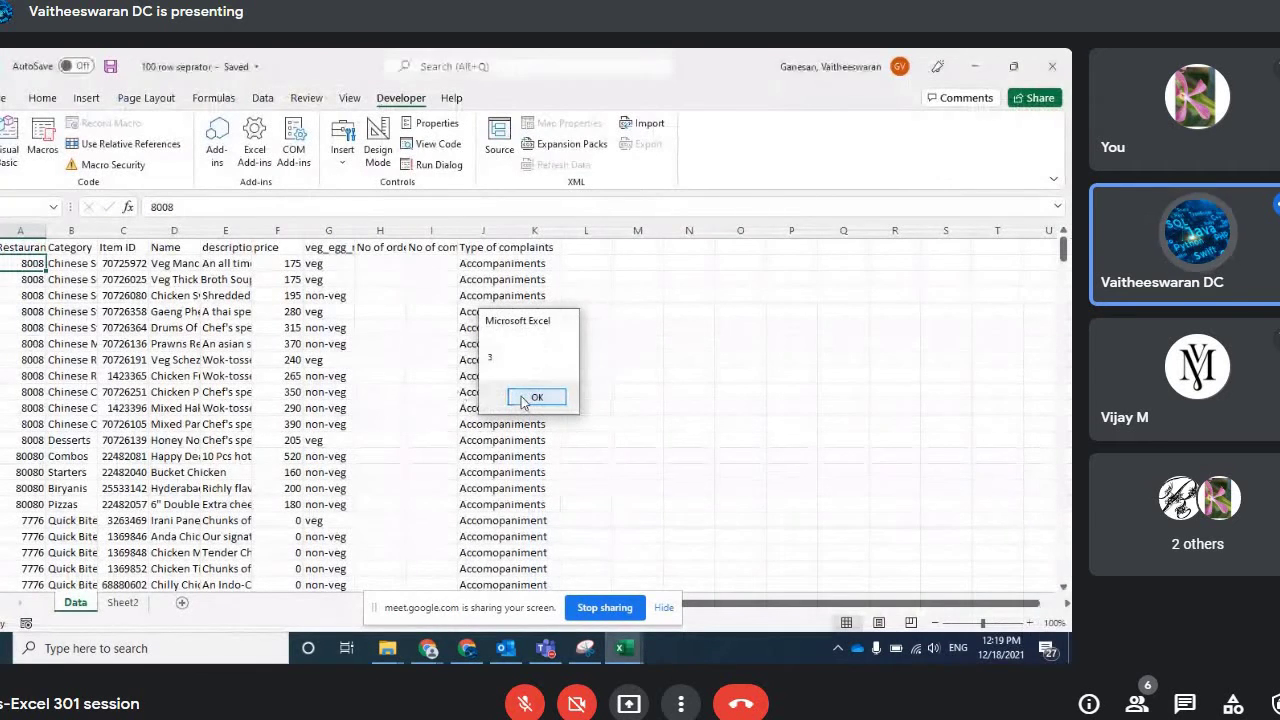
click(521, 398)
click(521, 398)
click(521, 398)
click(521, 398)
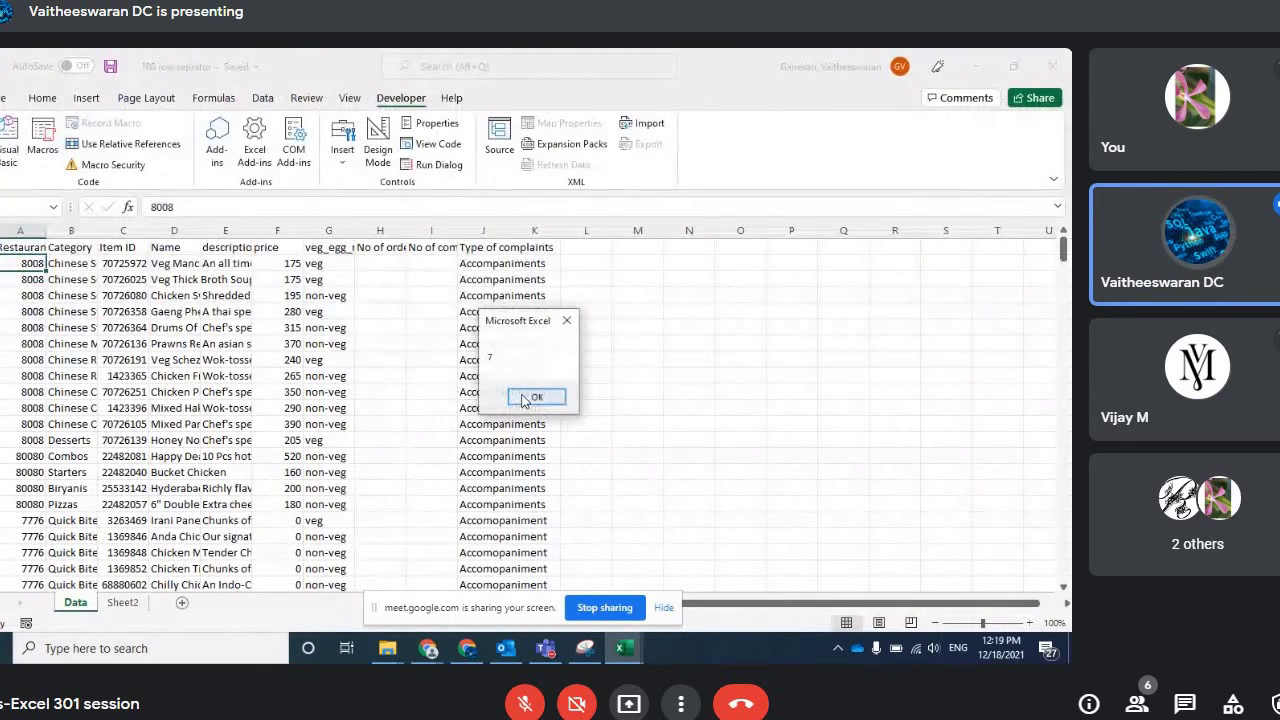
click(521, 398)
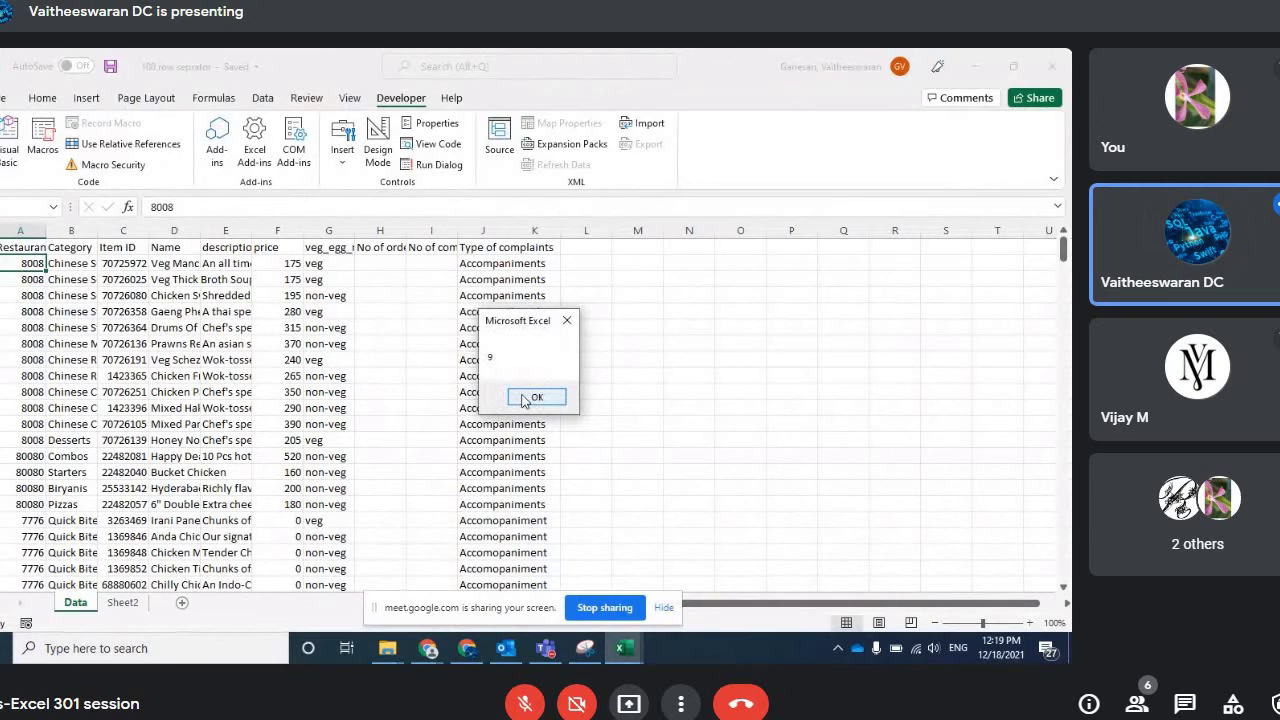
click(527, 397)
click(527, 397)
click(205, 211)
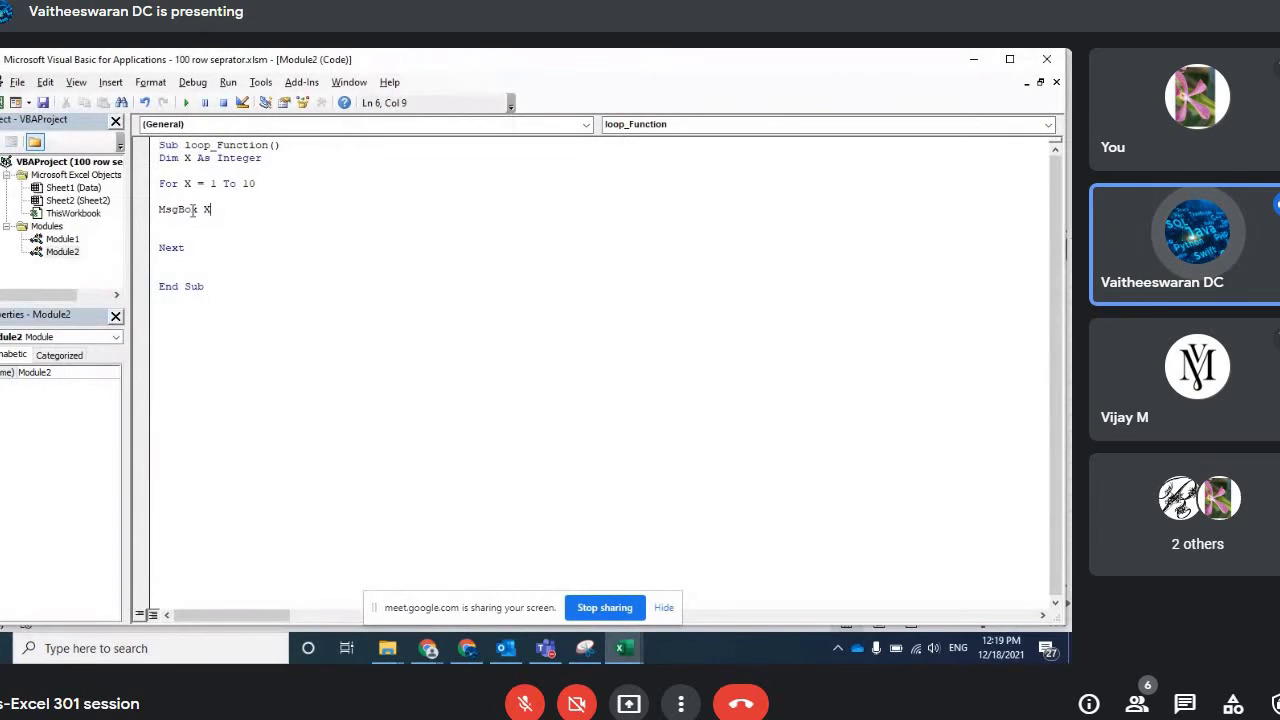
Step: Open Module1 and review Row_Seprater's declarations, including Dim nameFile As String
key(End)
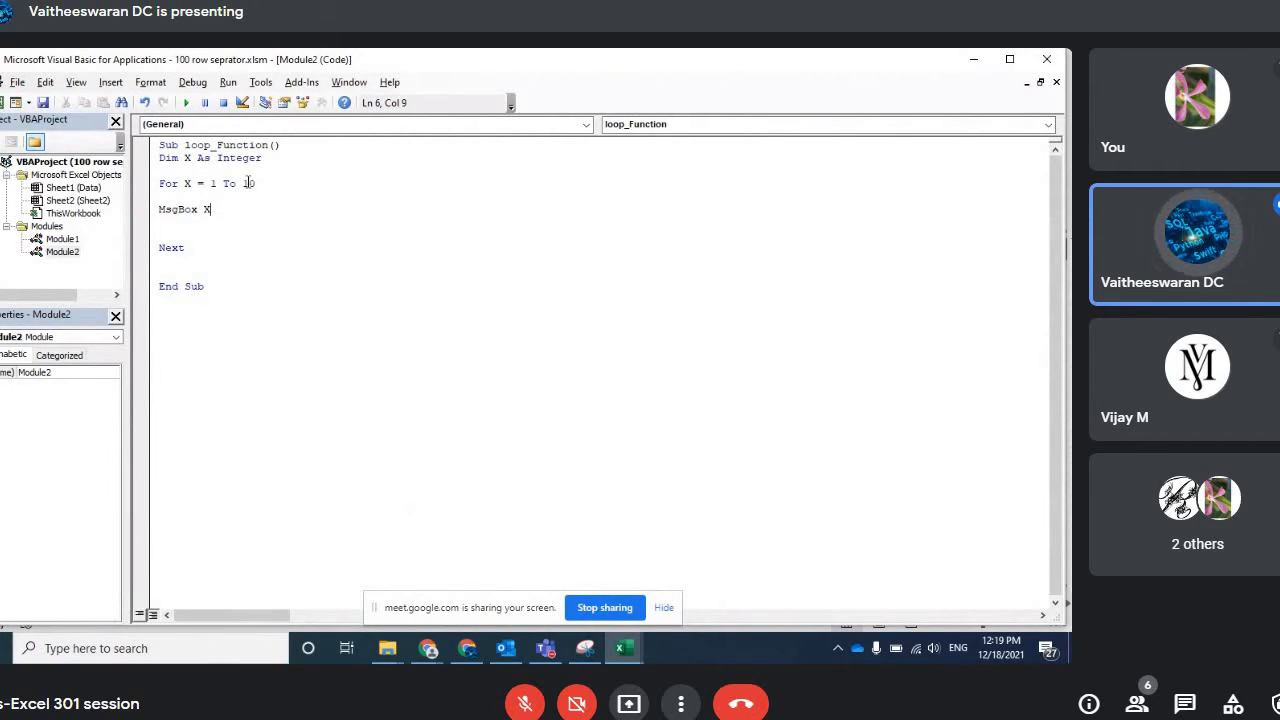
click(203, 222)
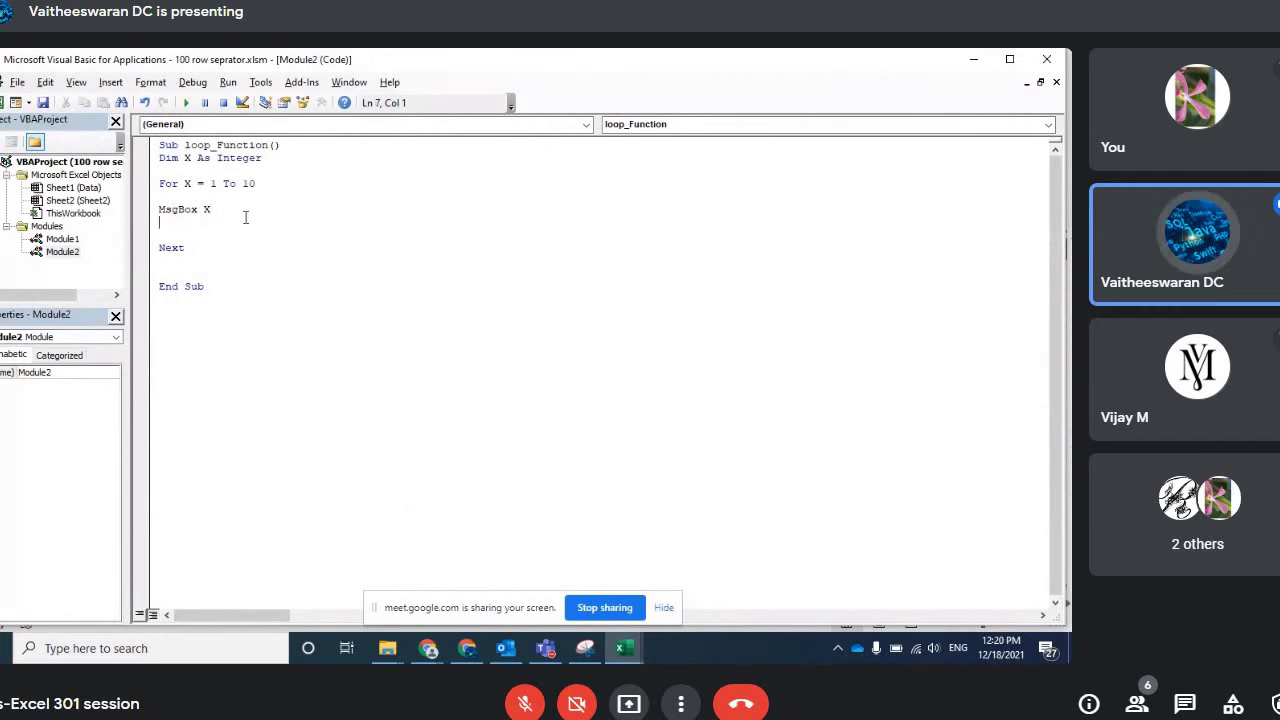
click(58, 240)
double_click(58, 241)
scroll(345, 320, down, 2)
scroll(345, 320, up, 2)
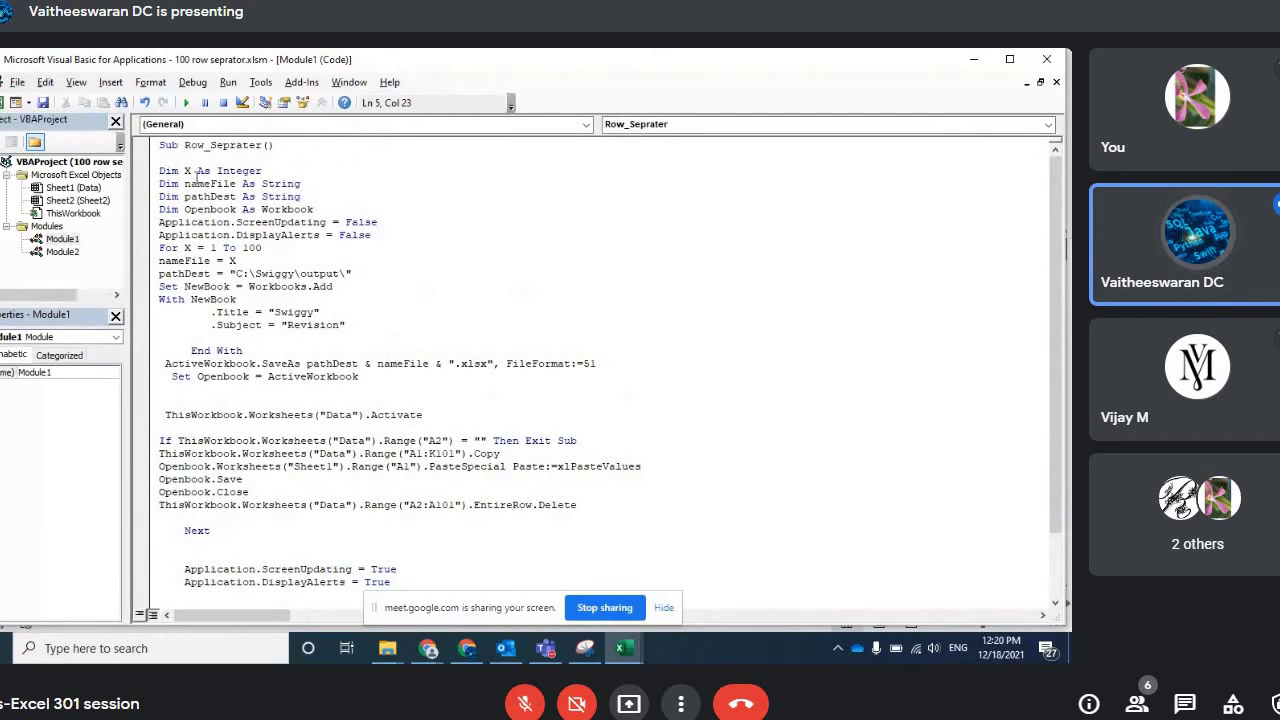
click(152, 186)
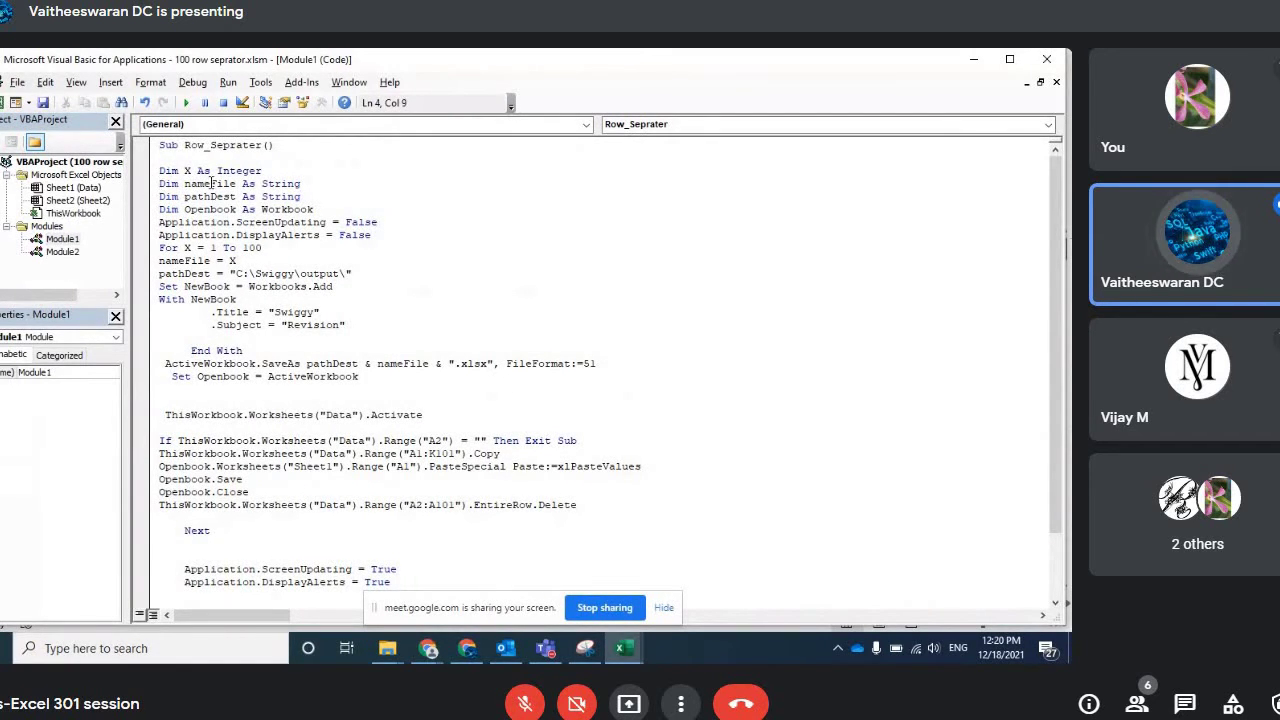
click(243, 184)
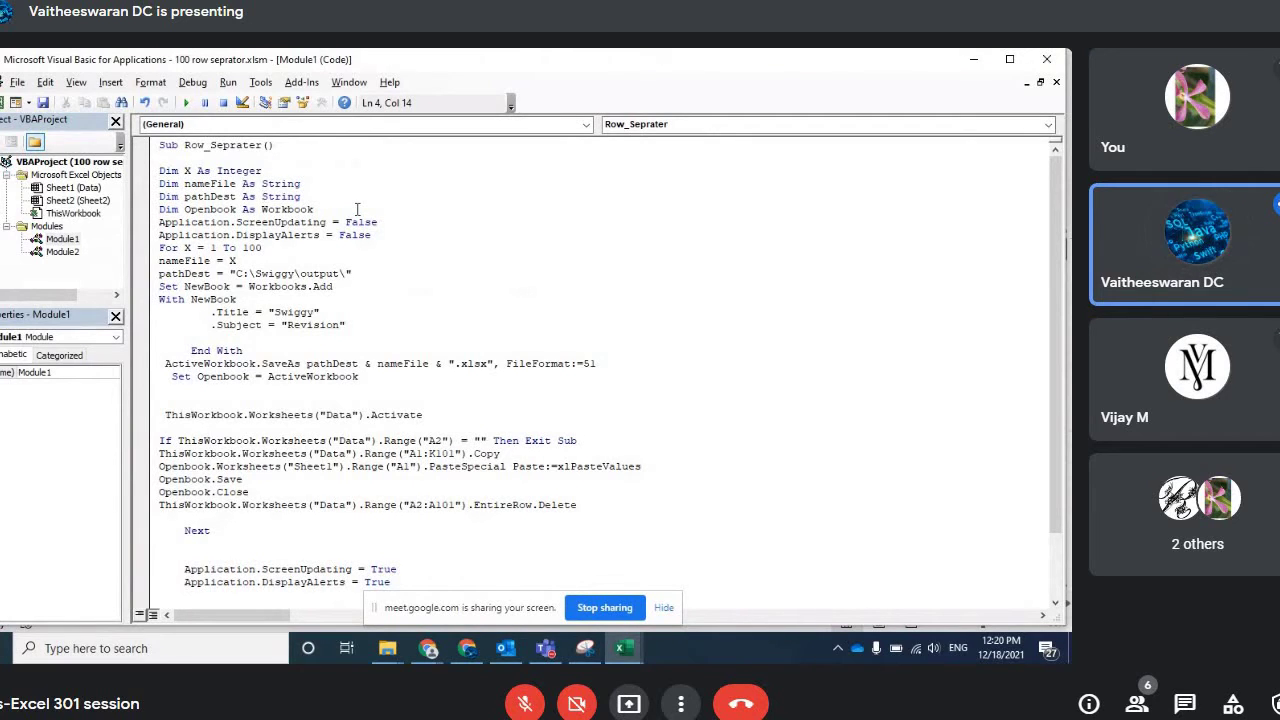
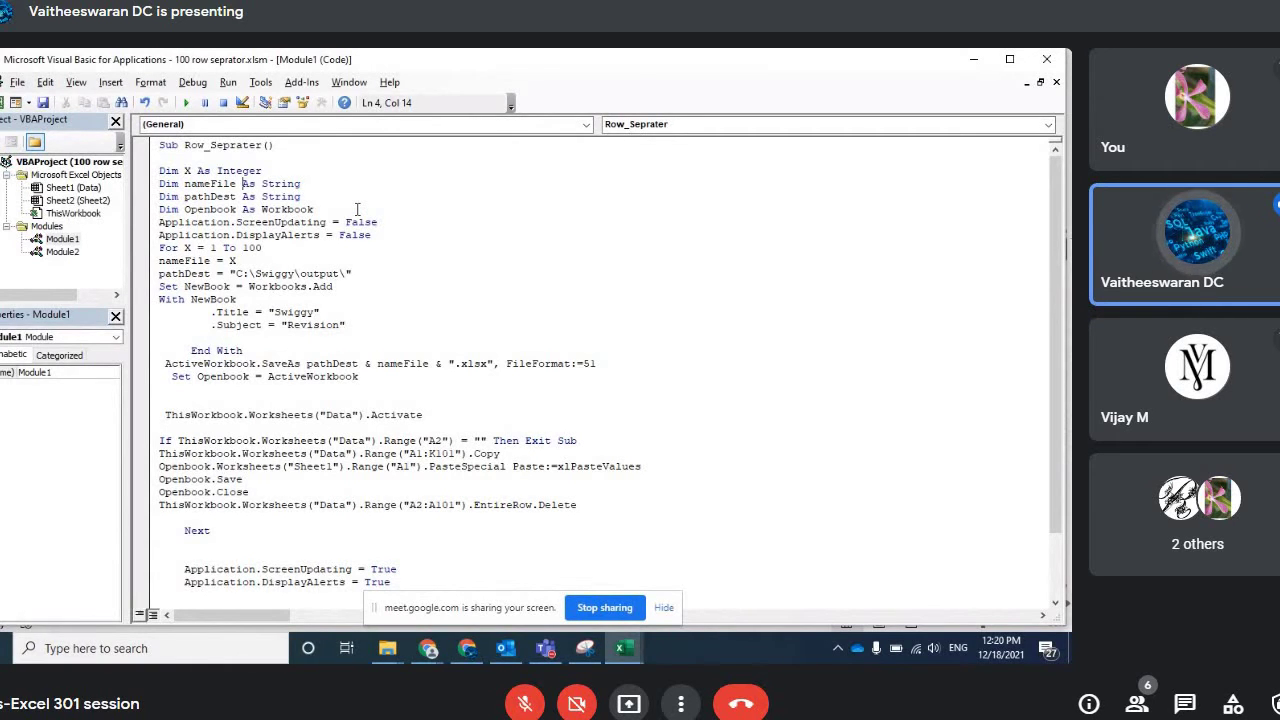
Step: Review Module2's loop_Function, then the Row_Seprater declarations, pathDest path and .Title/.Subject lines
double_click(62, 251)
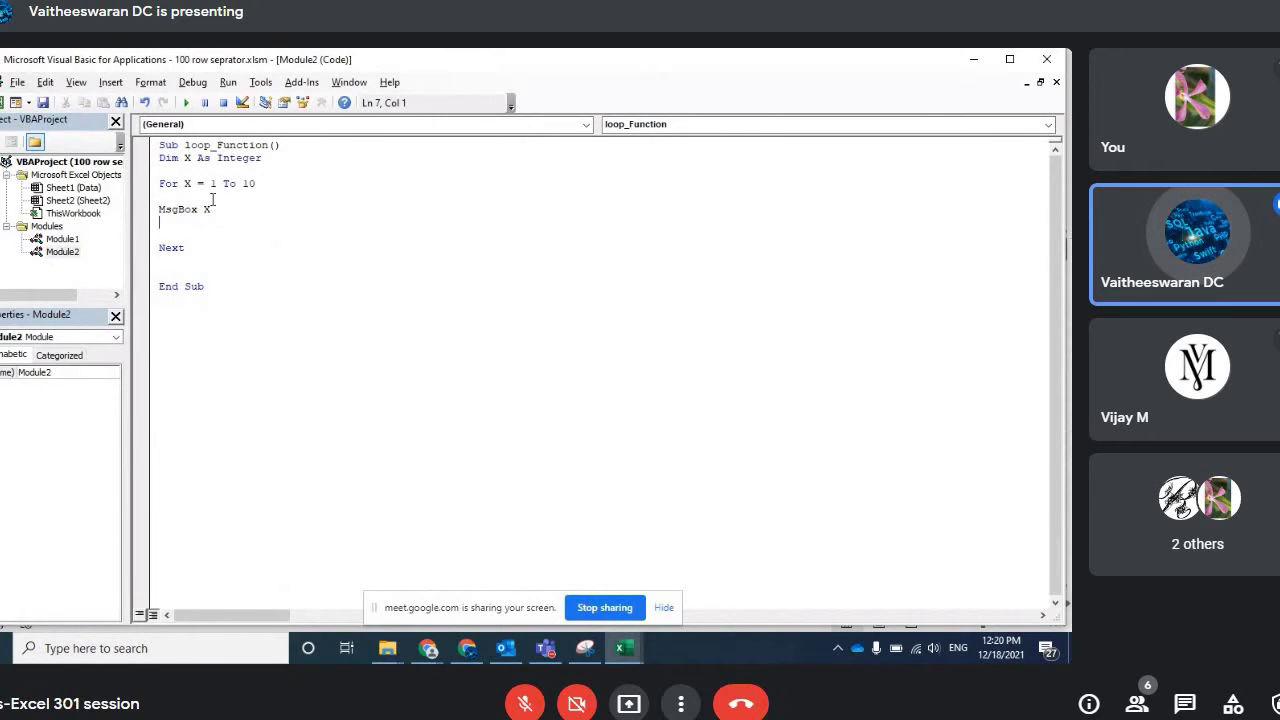
double_click(64, 240)
click(388, 322)
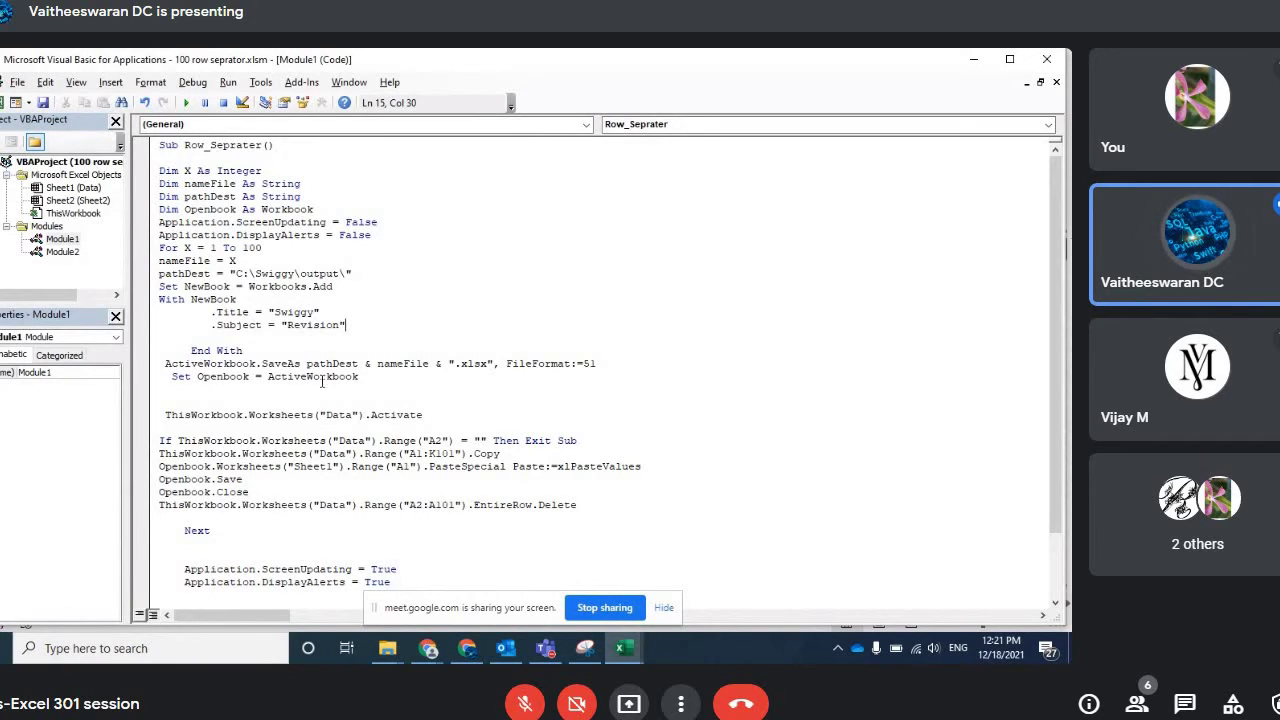
click(223, 184)
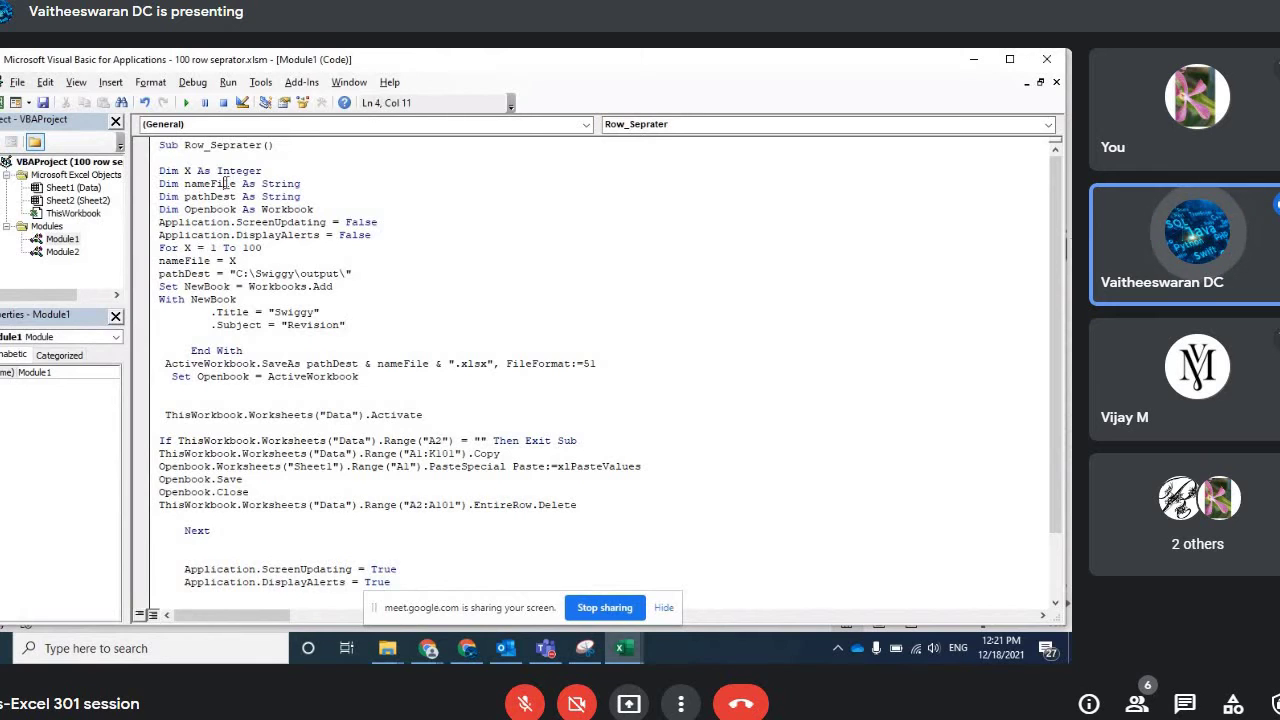
click(211, 184)
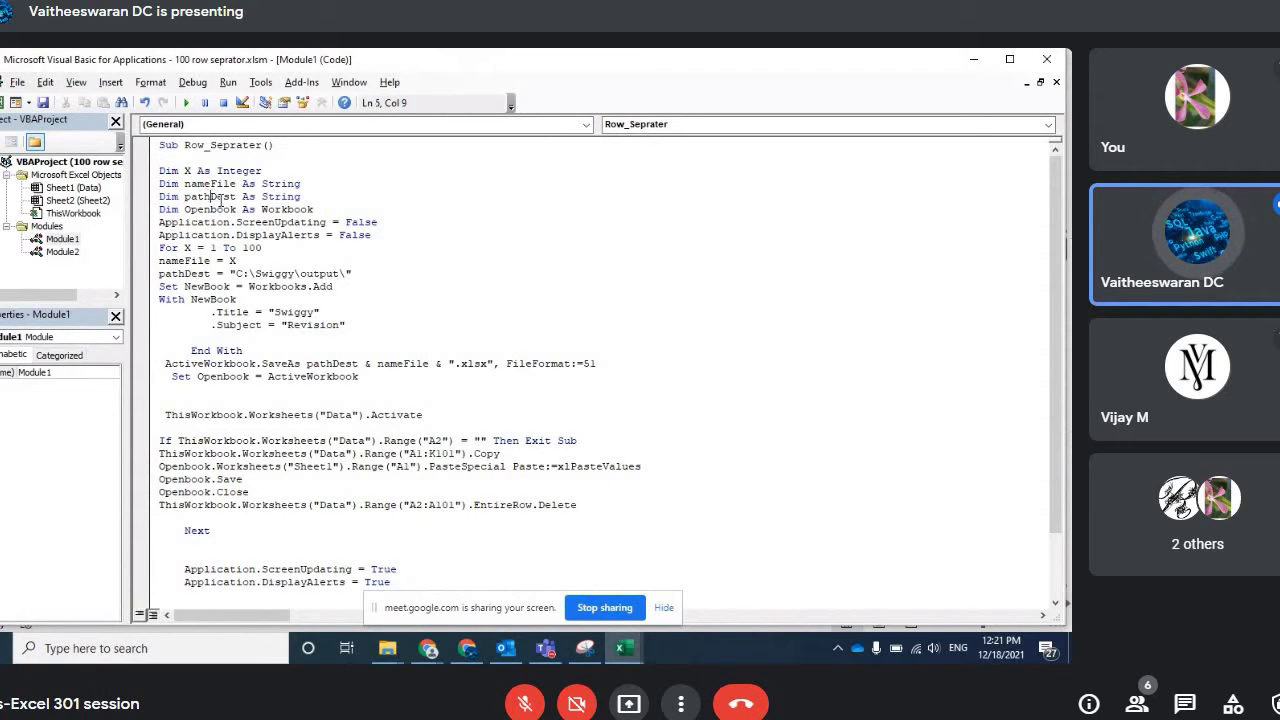
double_click(224, 197)
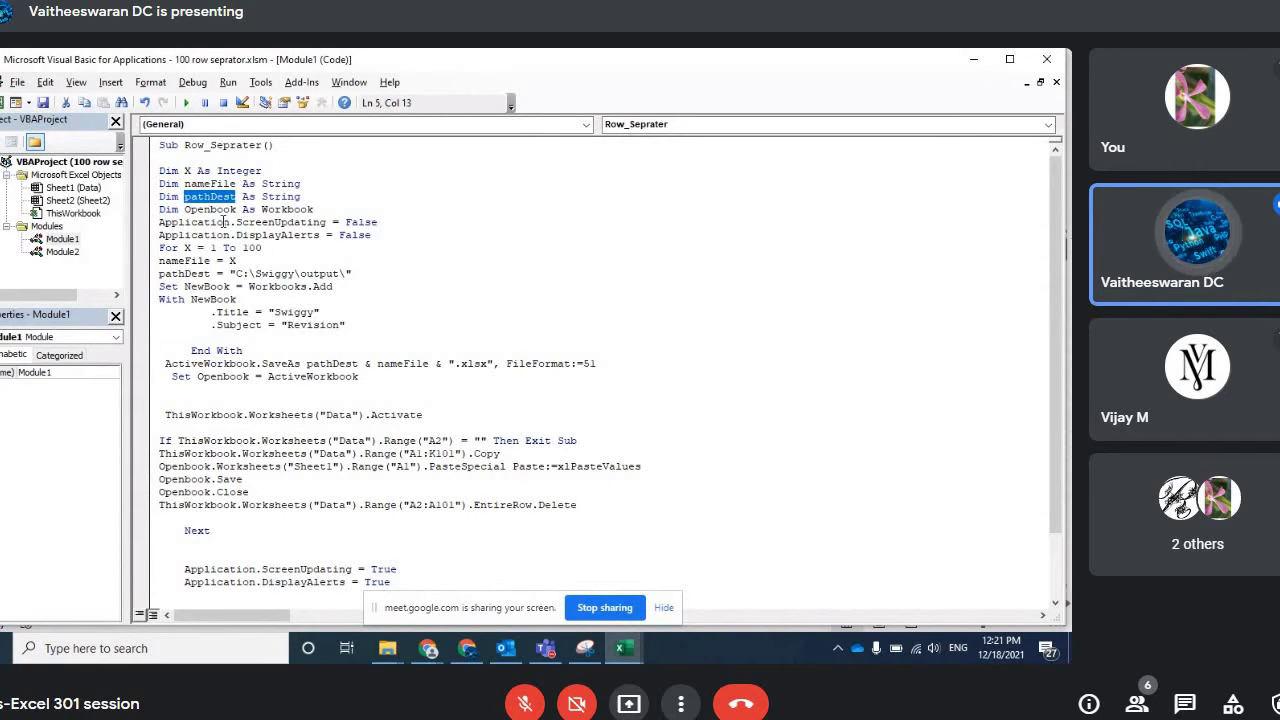
click(370, 273)
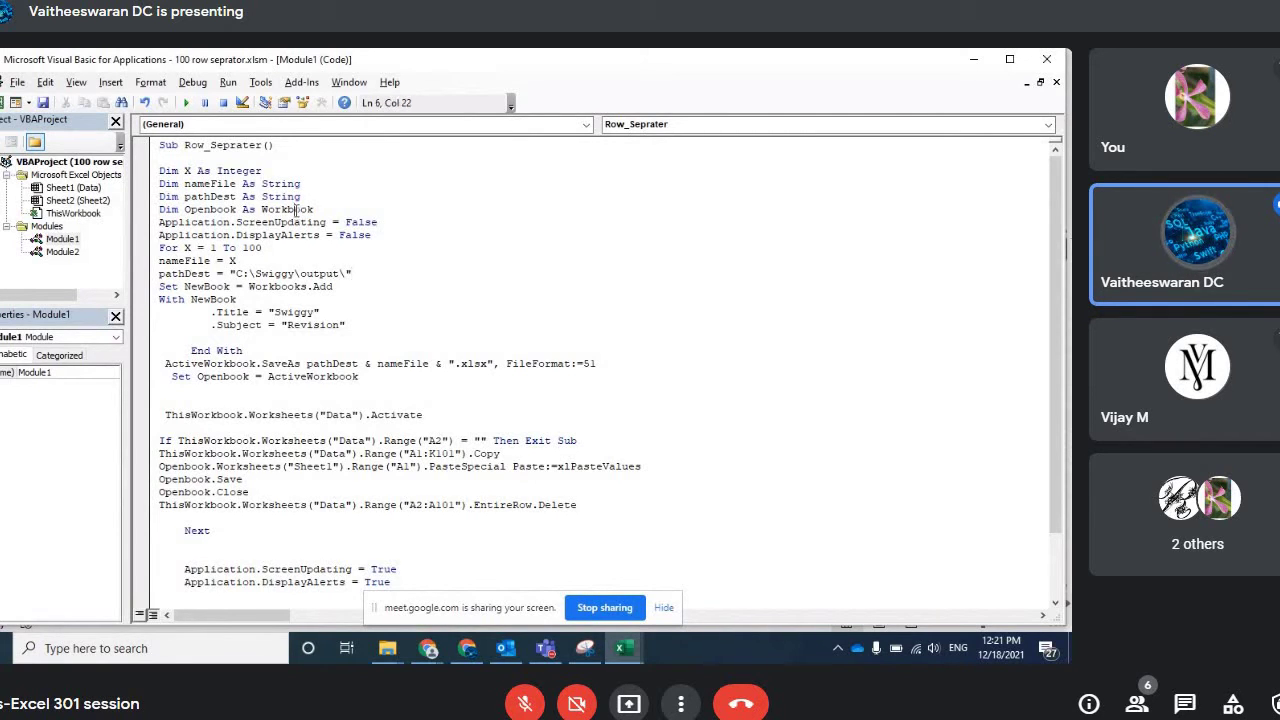
double_click(302, 214)
click(426, 313)
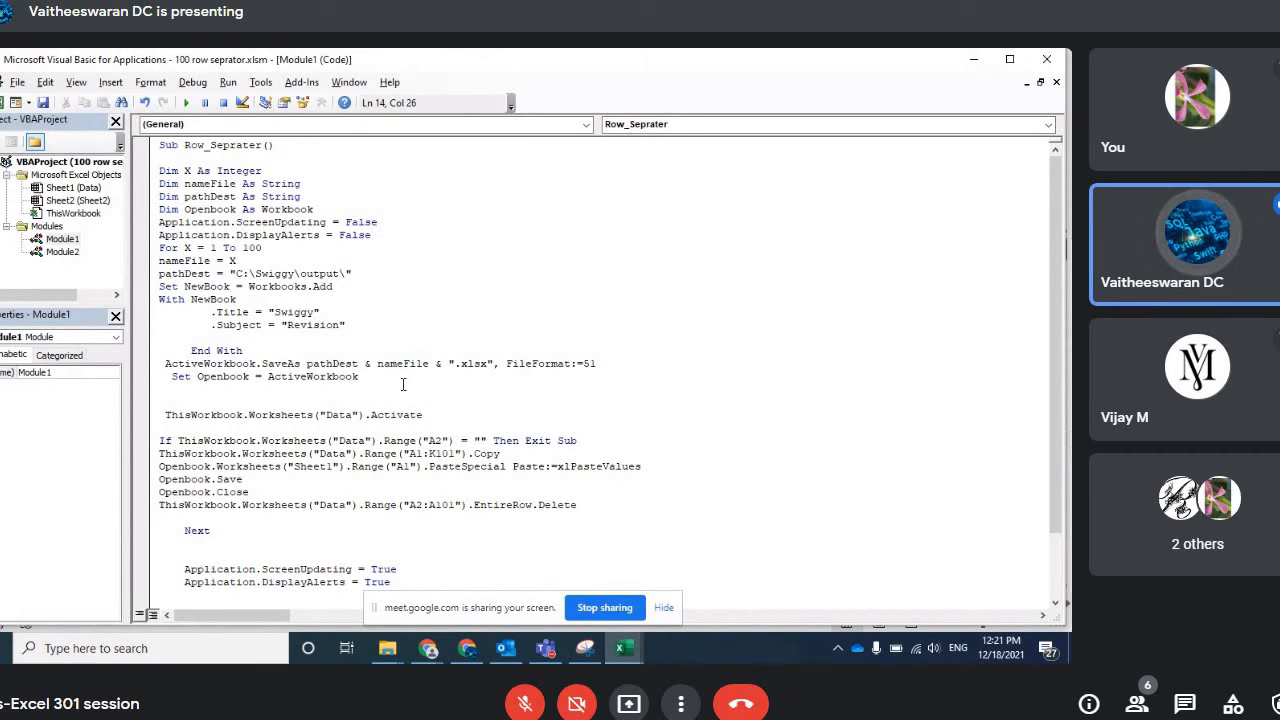
Step: Check the SaveAs file name expression in the CODES.txt attachment in Gmail
click(479, 645)
key(ctrl+1)
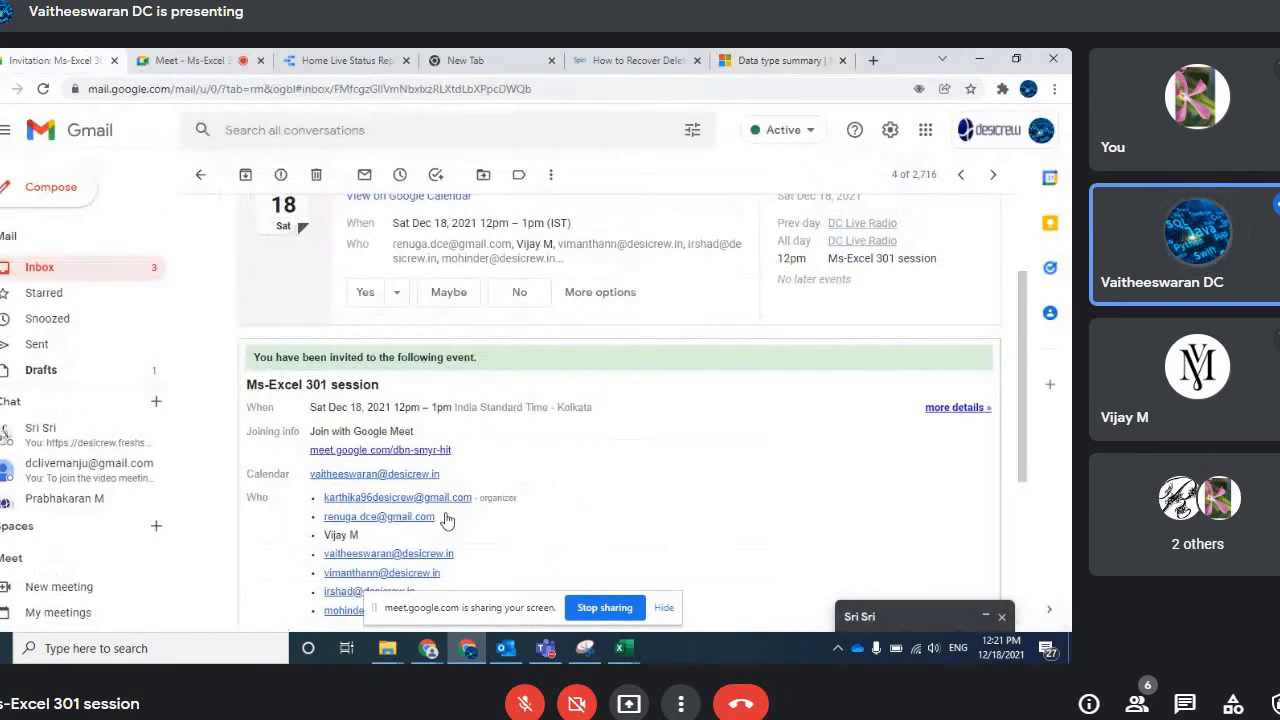
click(45, 267)
scroll(533, 500, down, 4)
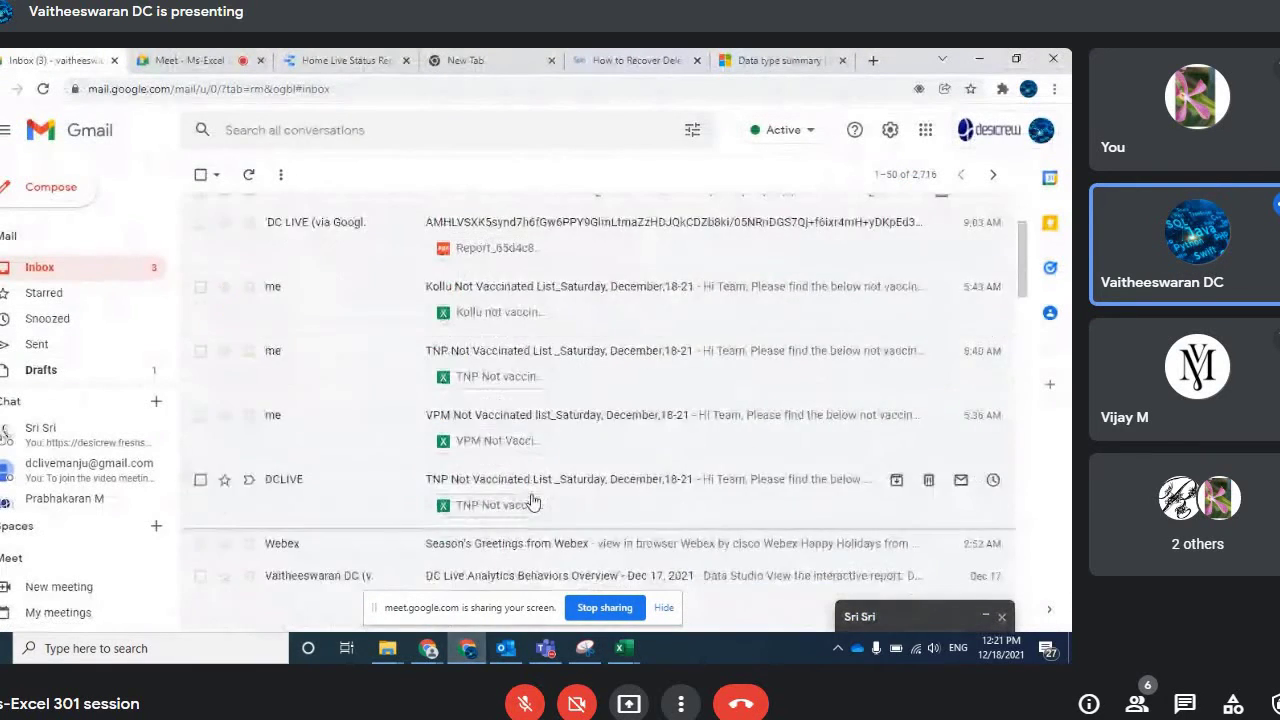
scroll(533, 500, down, 2)
scroll(533, 500, down, 4)
scroll(533, 500, down, 2)
scroll(533, 500, down, 4)
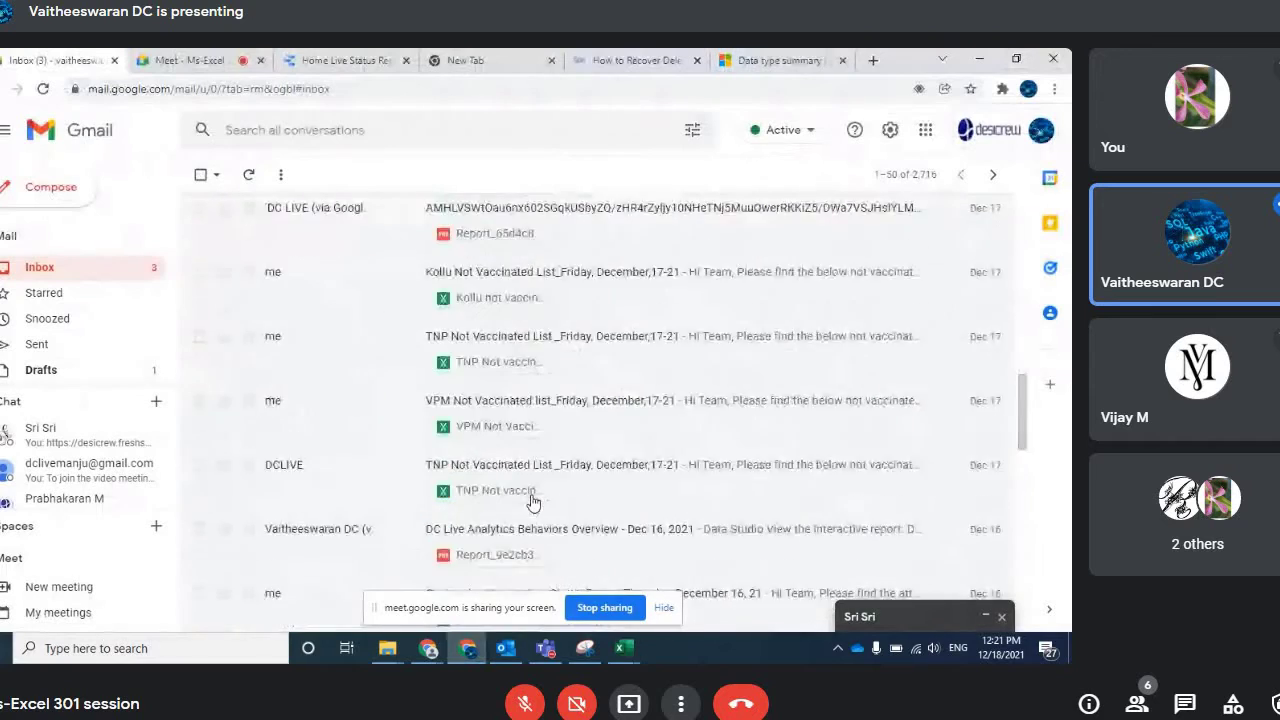
scroll(533, 500, down, 2)
scroll(533, 500, down, 3)
scroll(531, 503, down, 3)
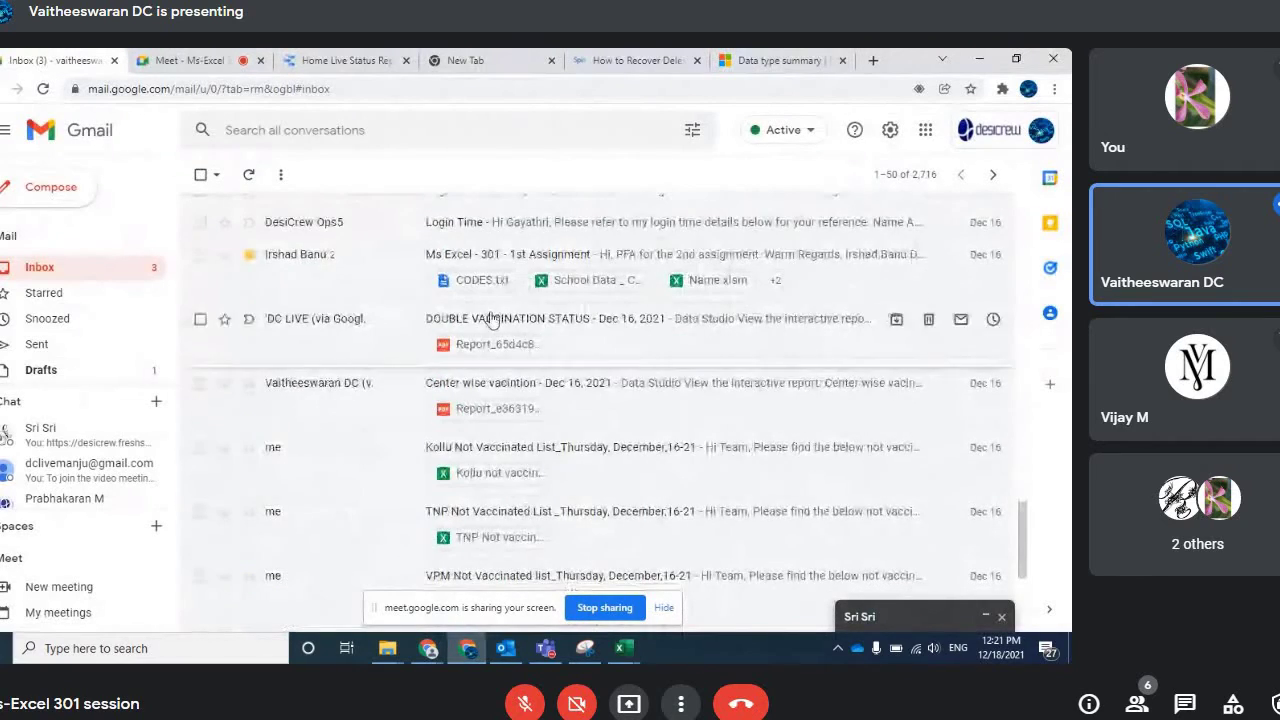
click(472, 276)
scroll(490, 420, down, 3)
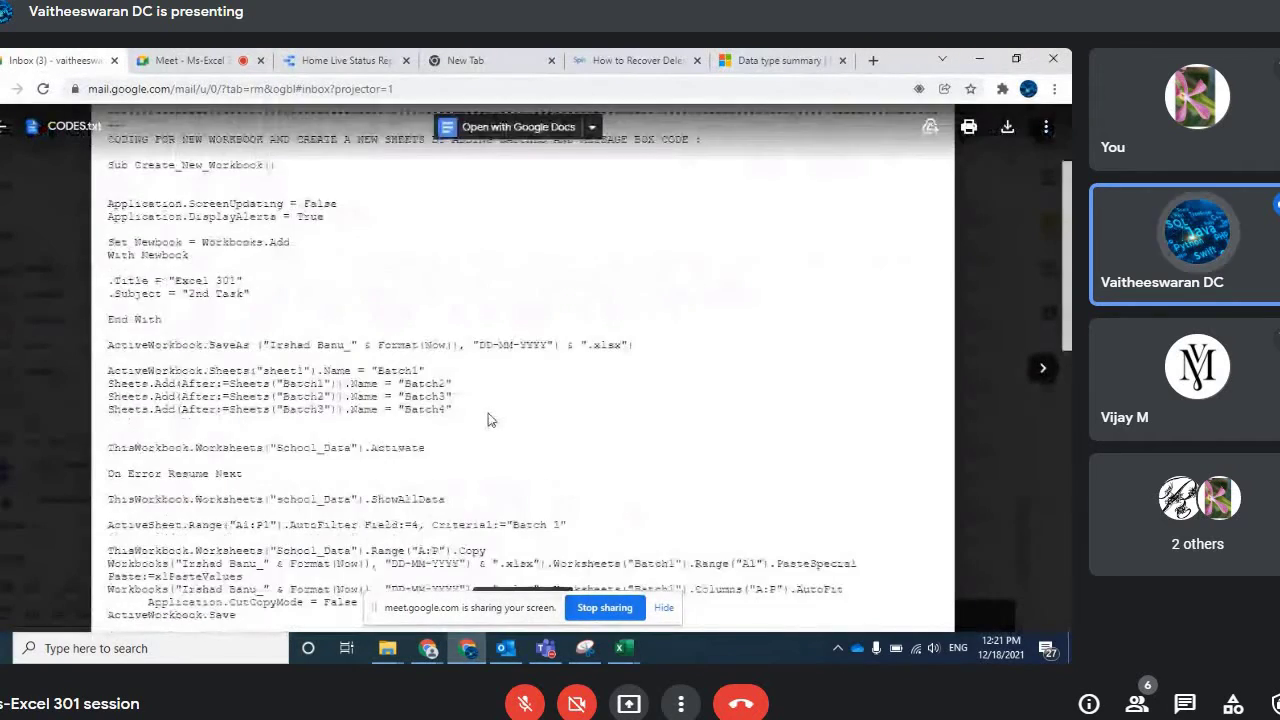
scroll(490, 420, down, 3)
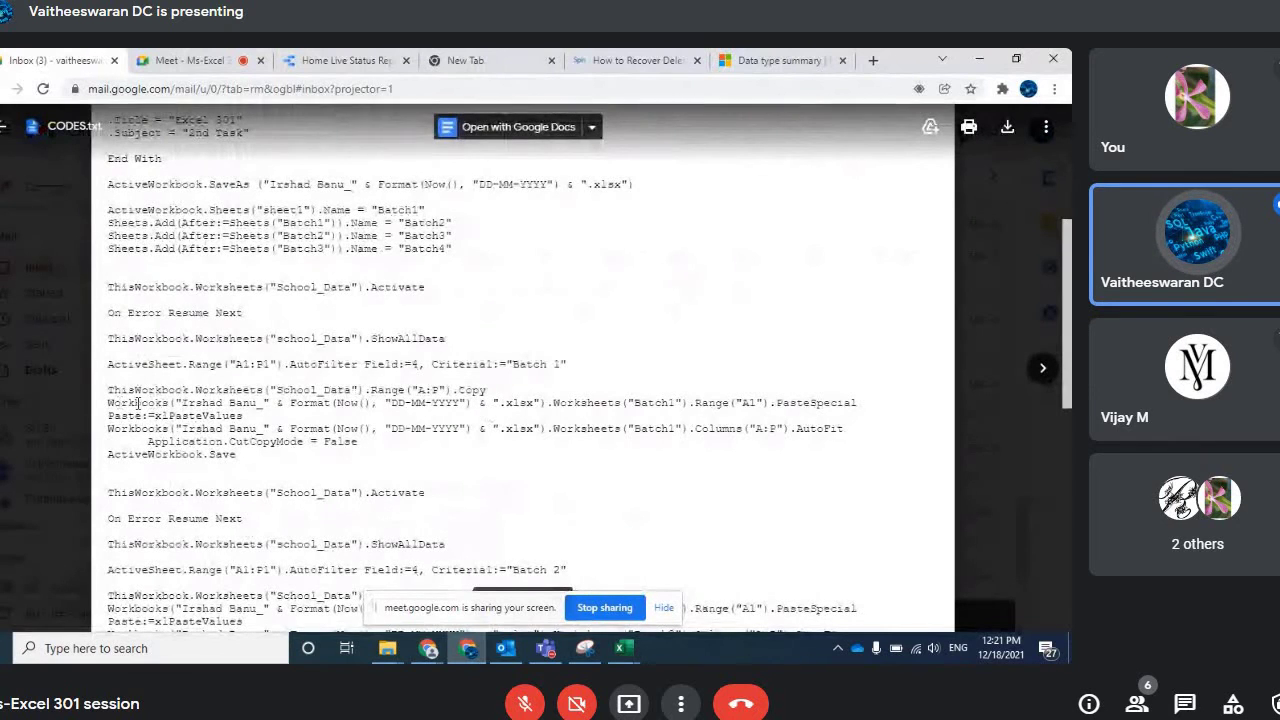
double_click(285, 184)
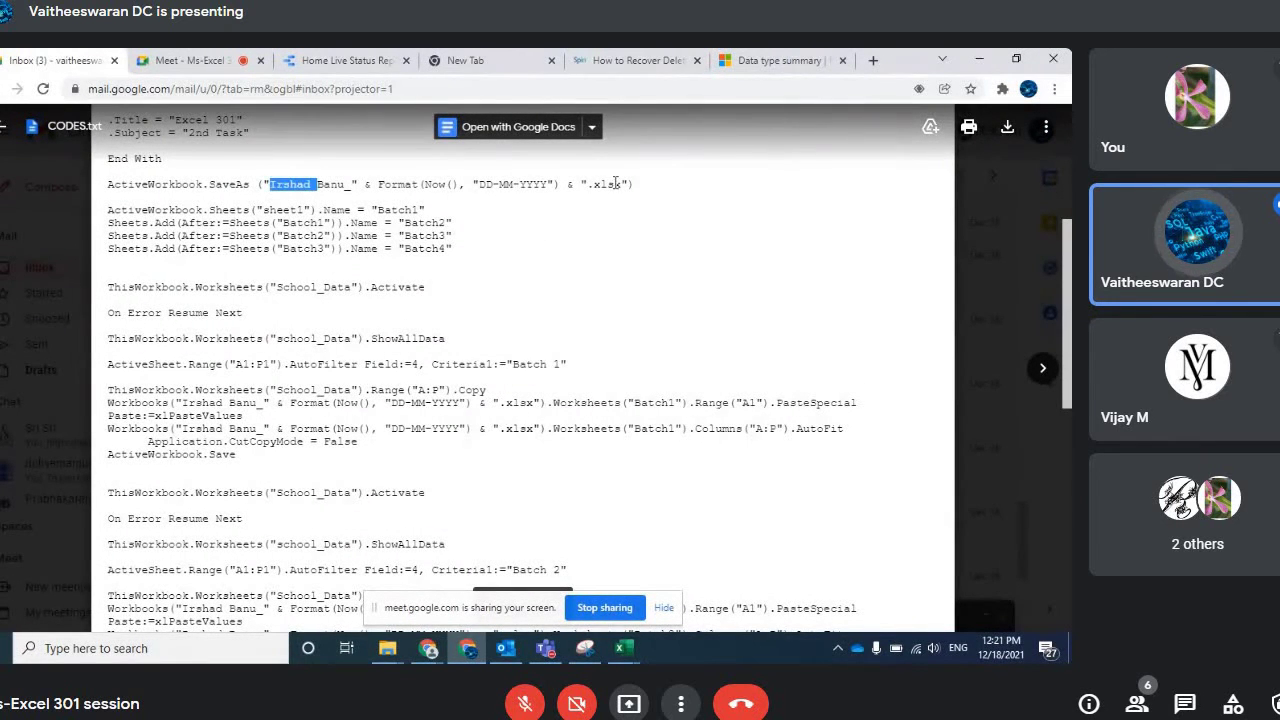
click(307, 186)
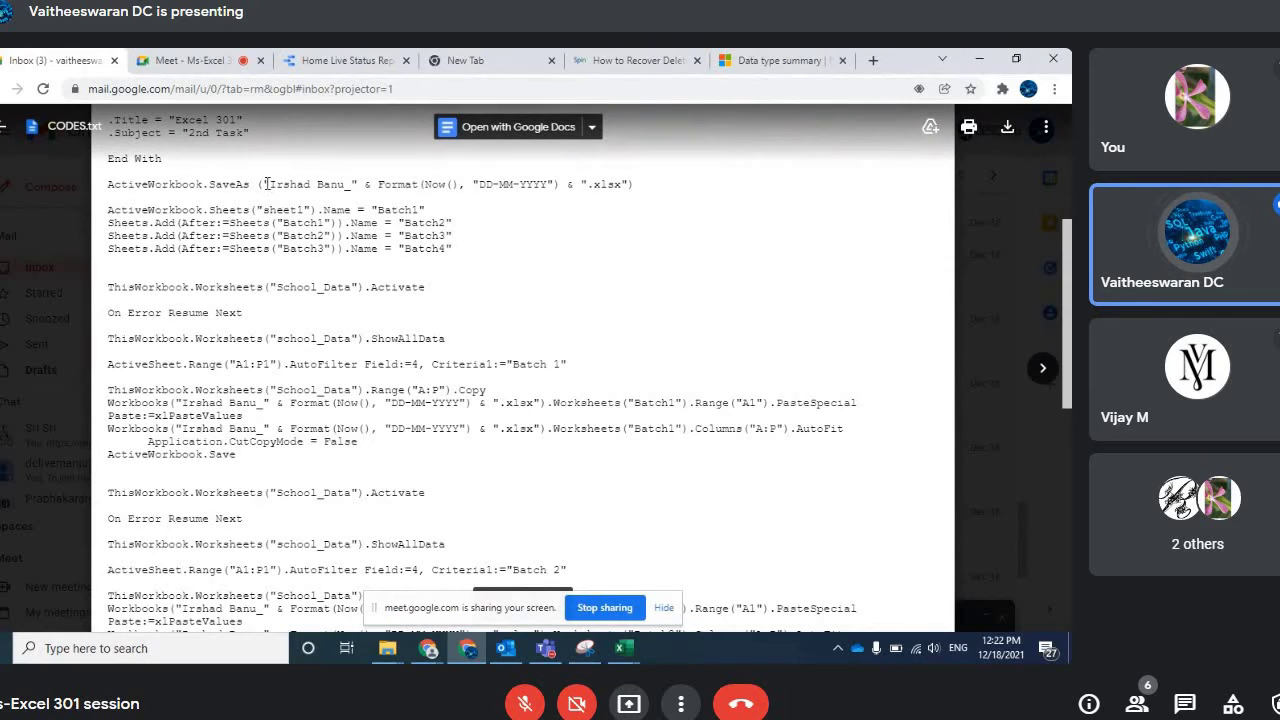
drag(263, 184, 640, 186)
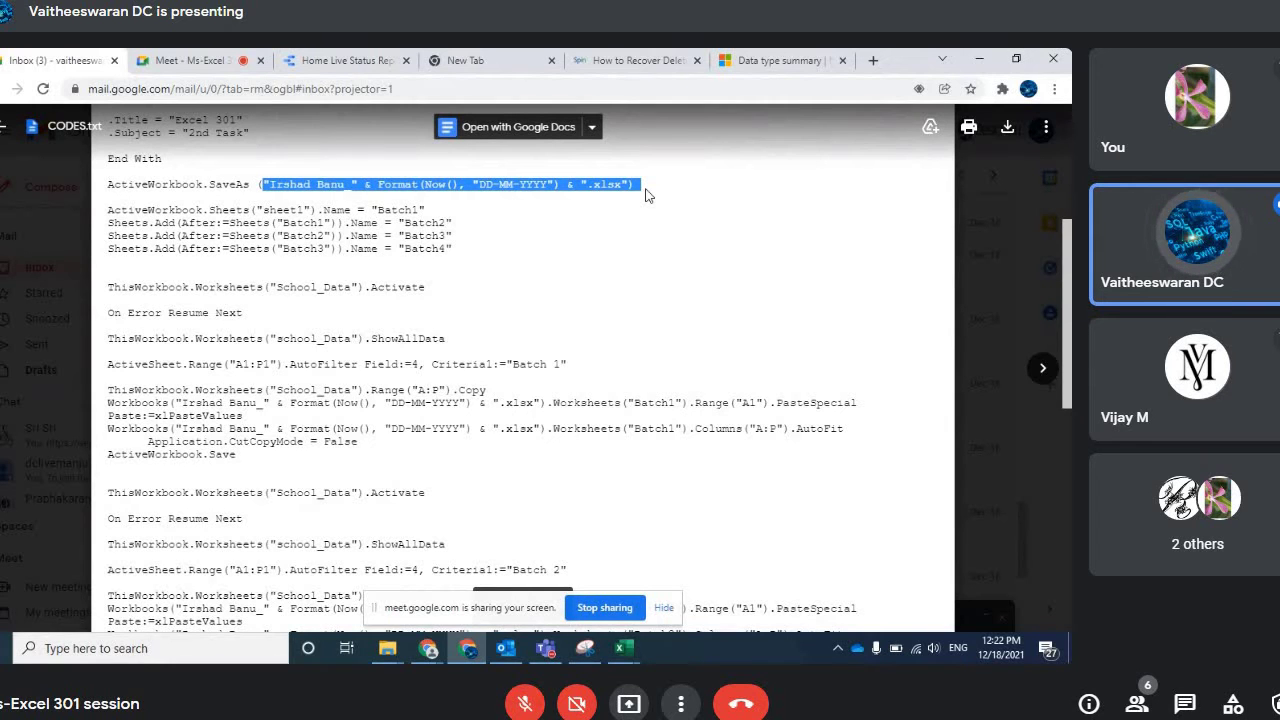
click(985, 58)
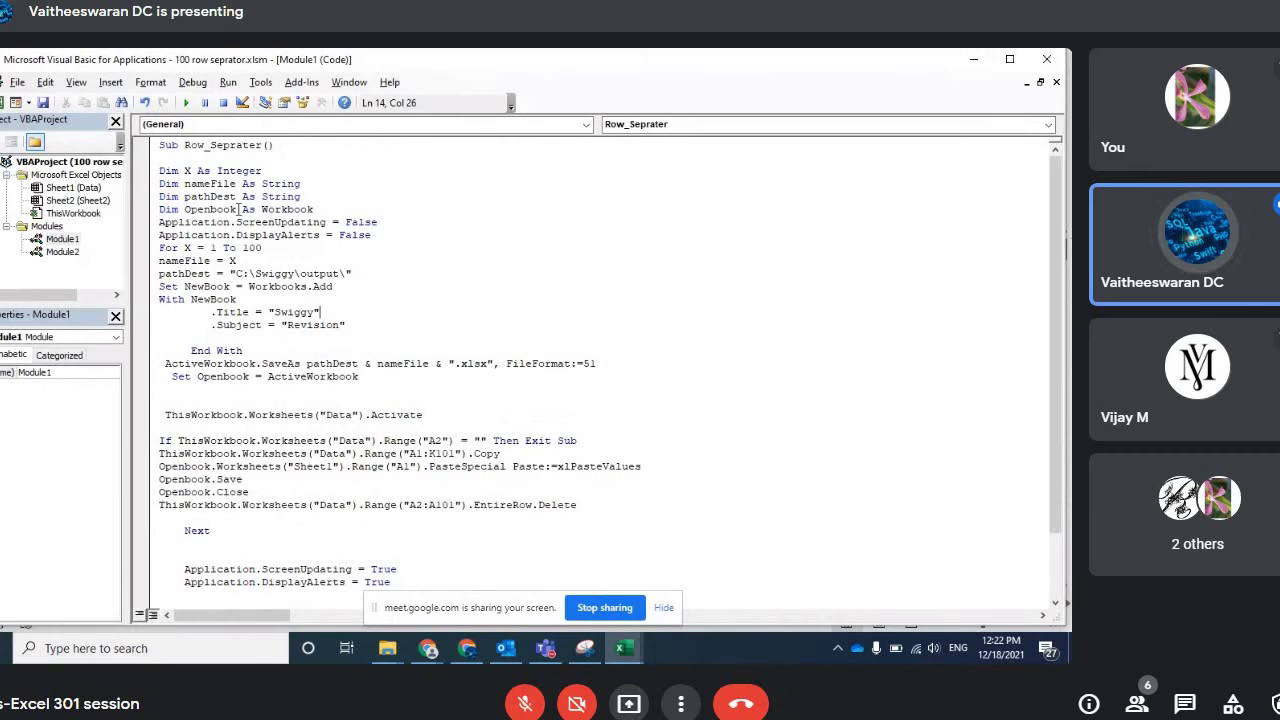
Step: Insert blank lines after DisplayAlerts = False and after For X = 1 To 100
click(300, 209)
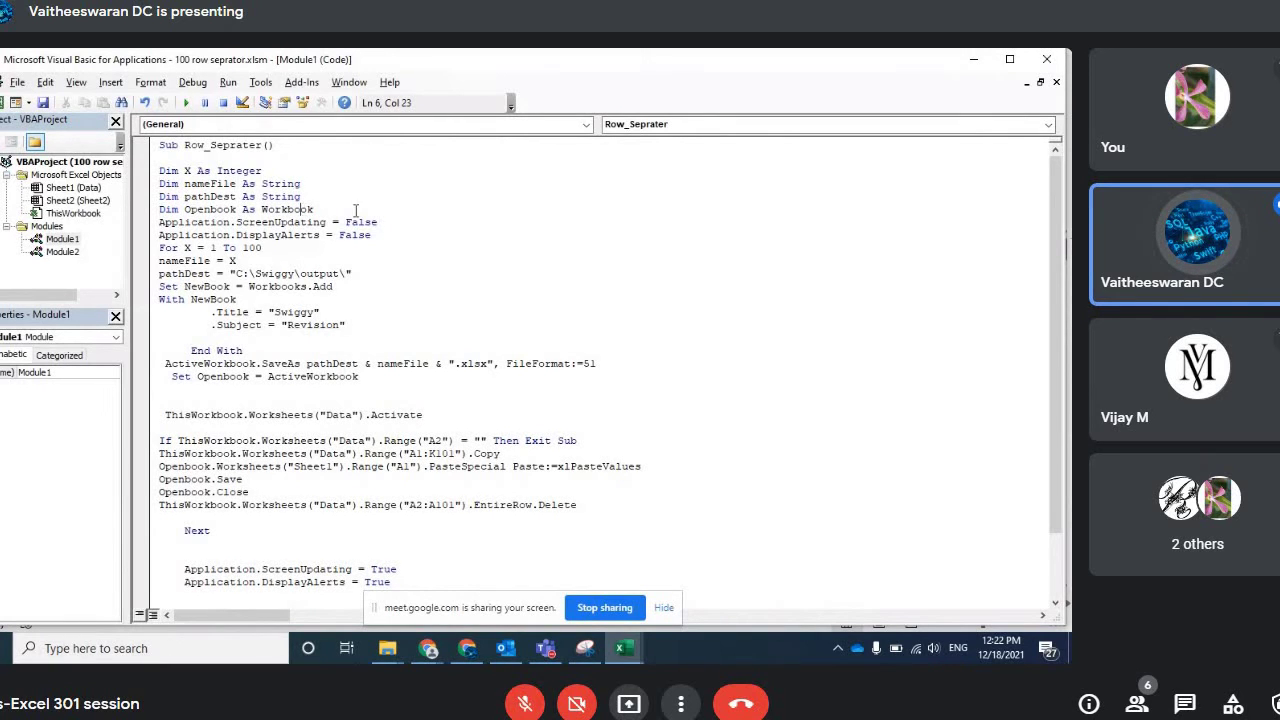
click(390, 234)
key(Return)
key(Return)
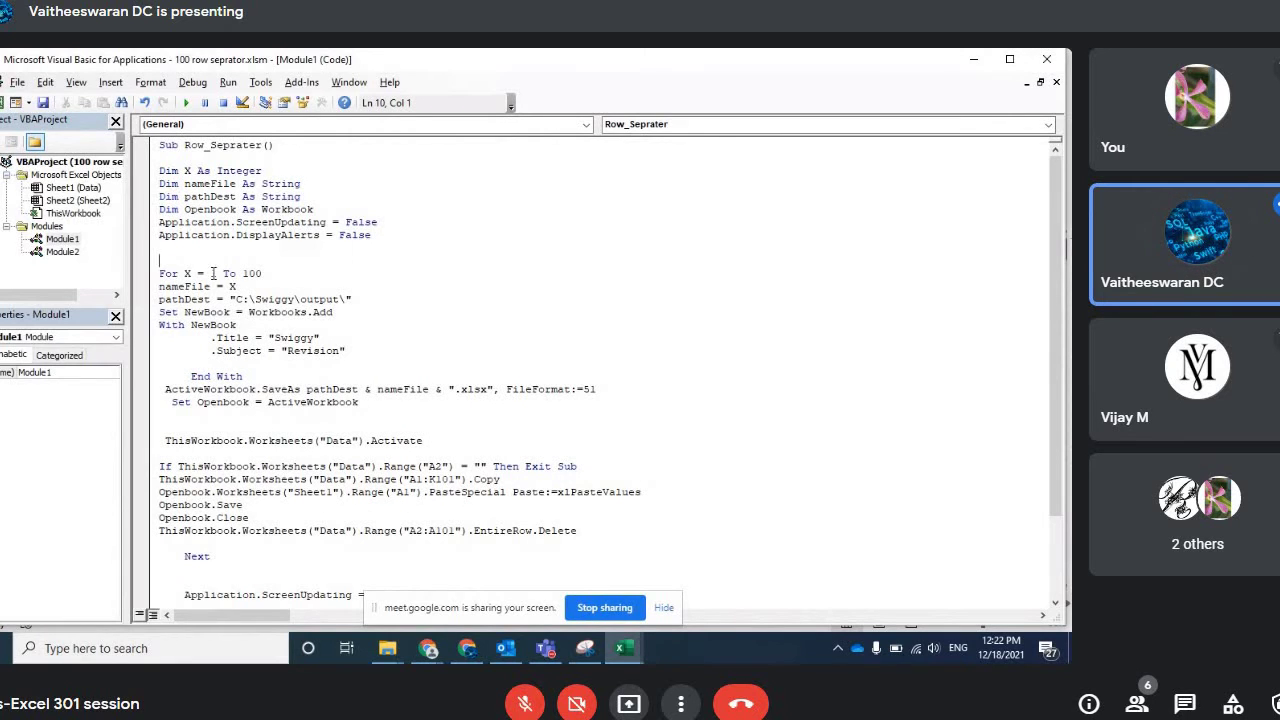
click(194, 273)
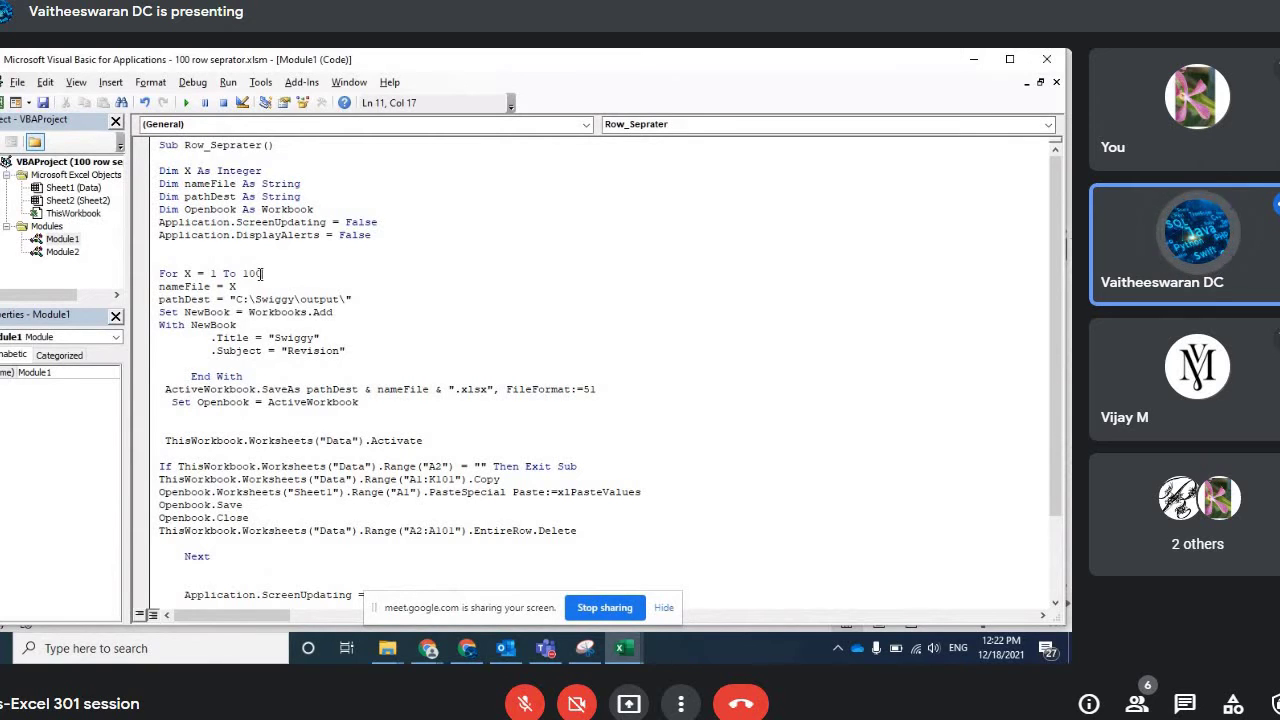
click(246, 273)
click(264, 273)
key(Return)
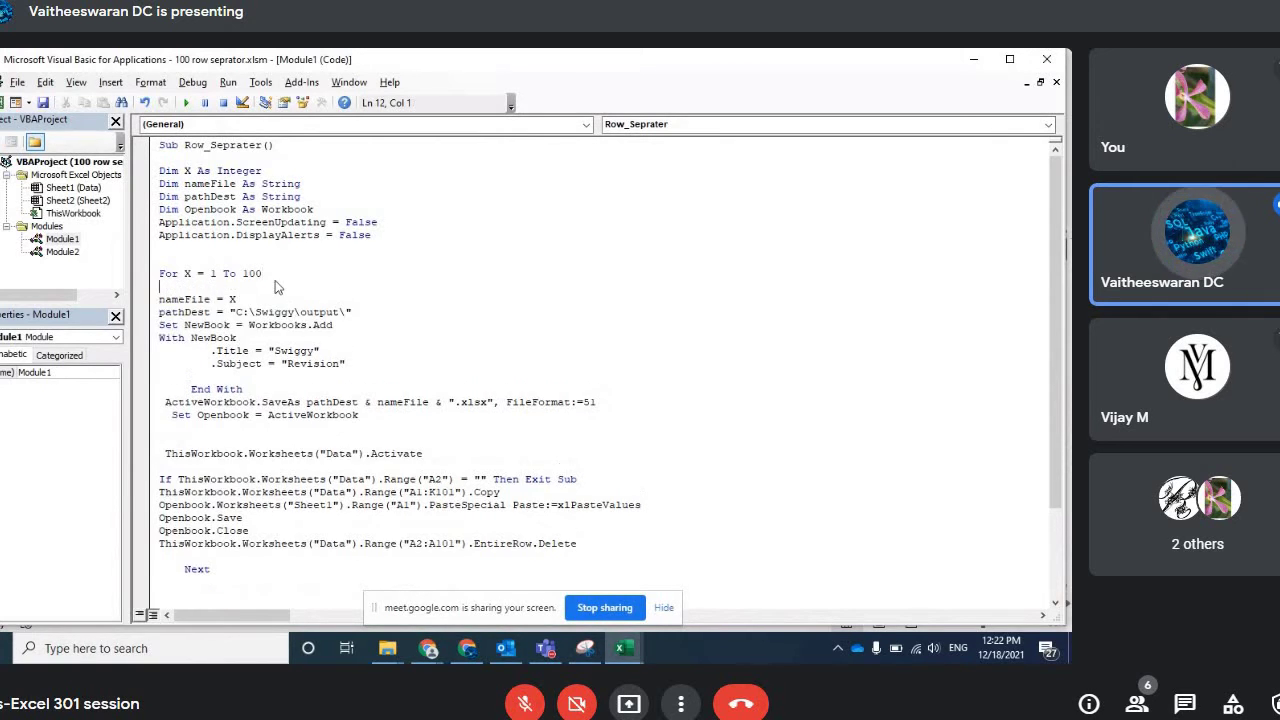
Step: Highlight the nameFile variable and the output folder path assigned to pathDest
double_click(178, 299)
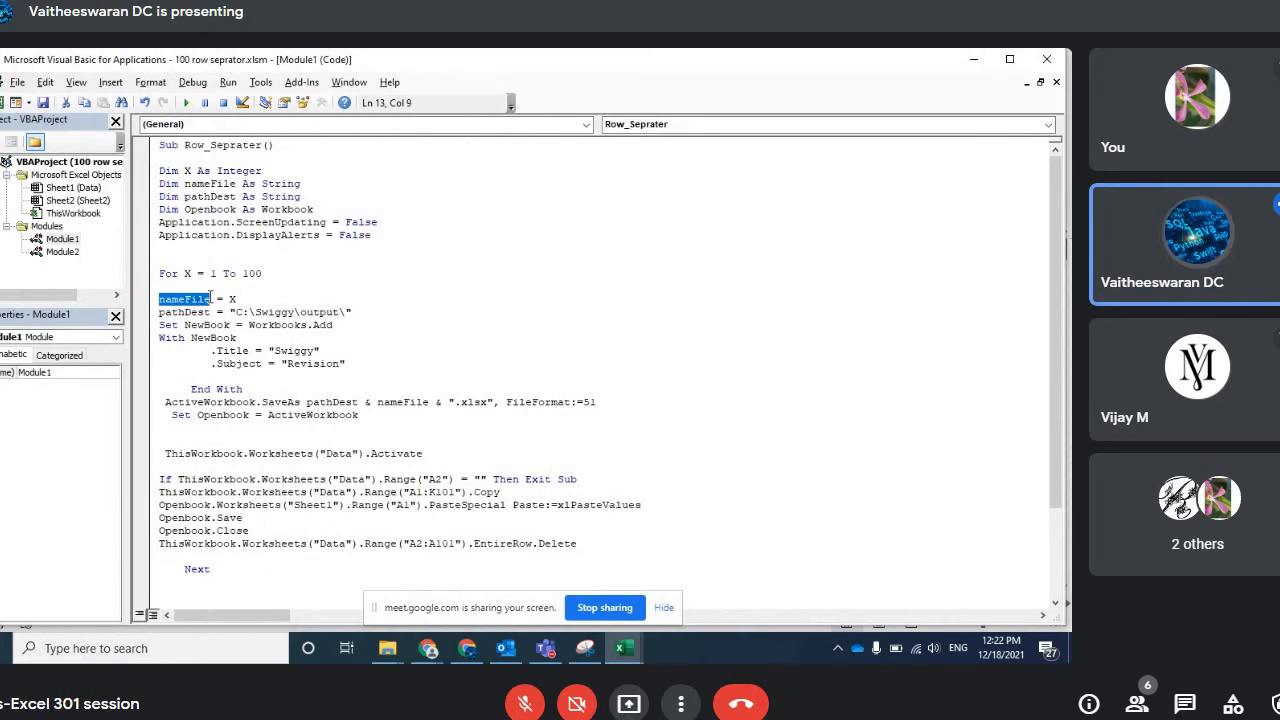
click(239, 298)
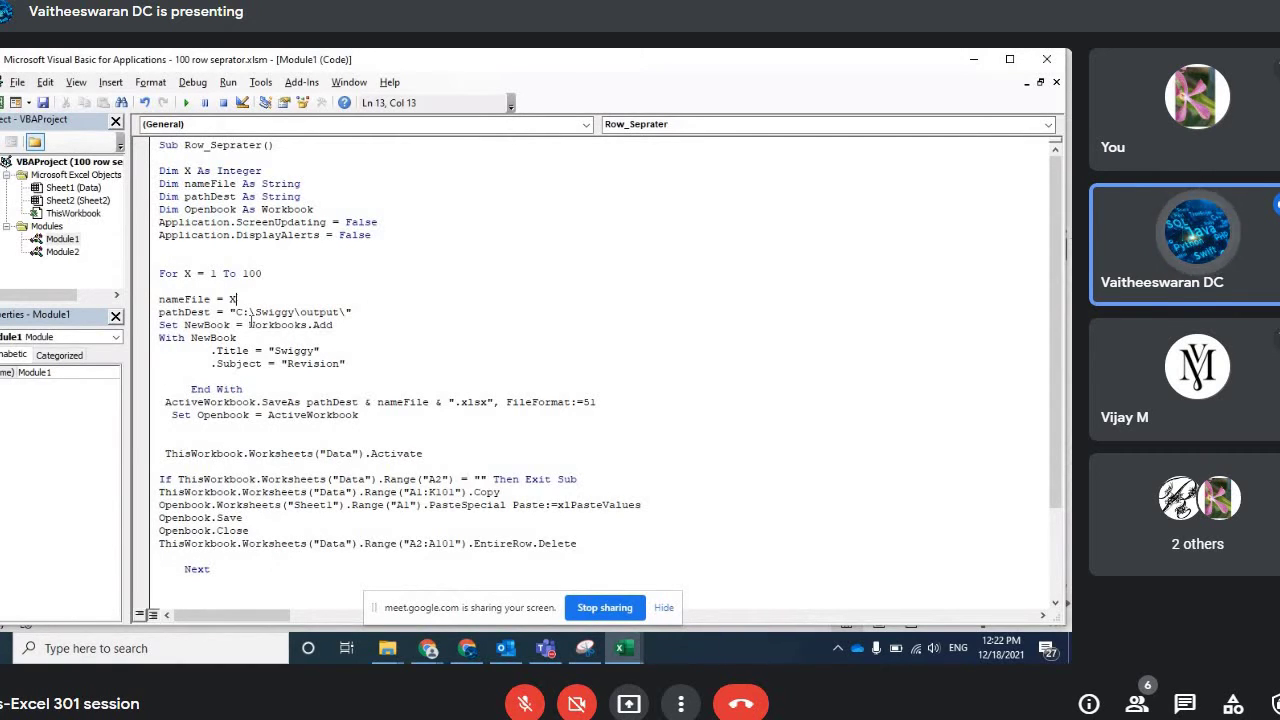
drag(235, 312, 352, 312)
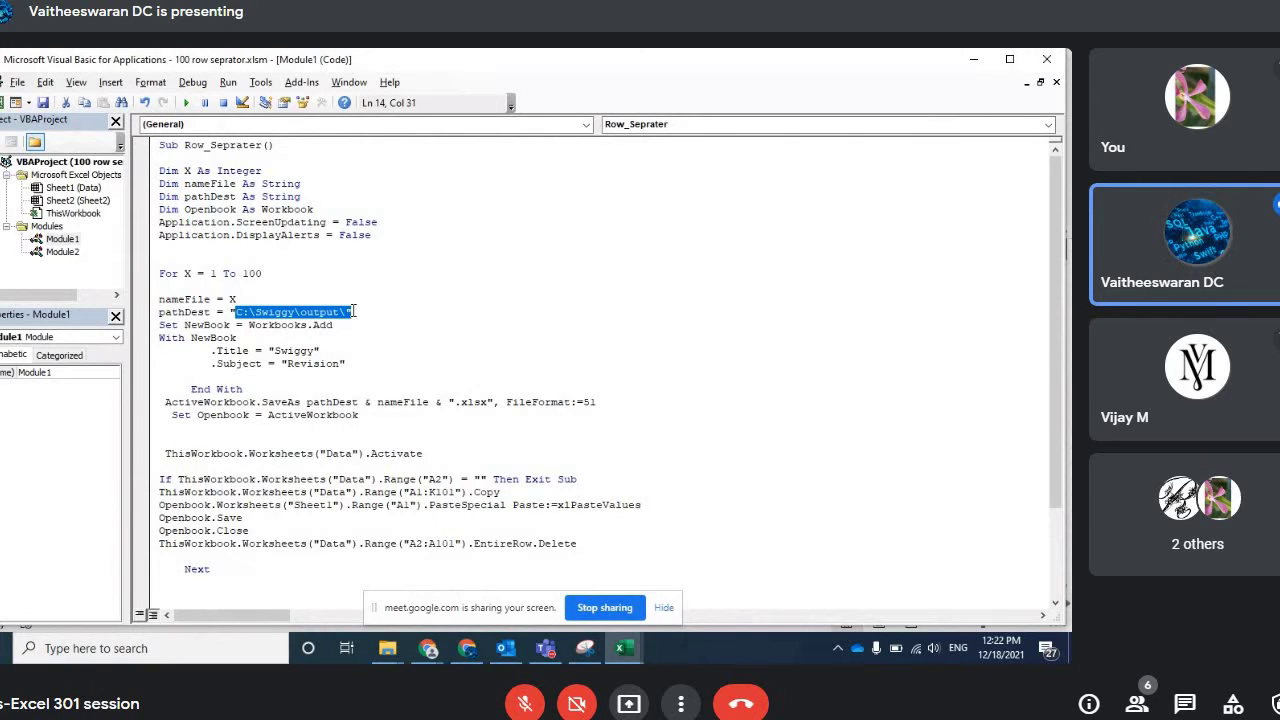
click(320, 312)
mouse_move(387, 648)
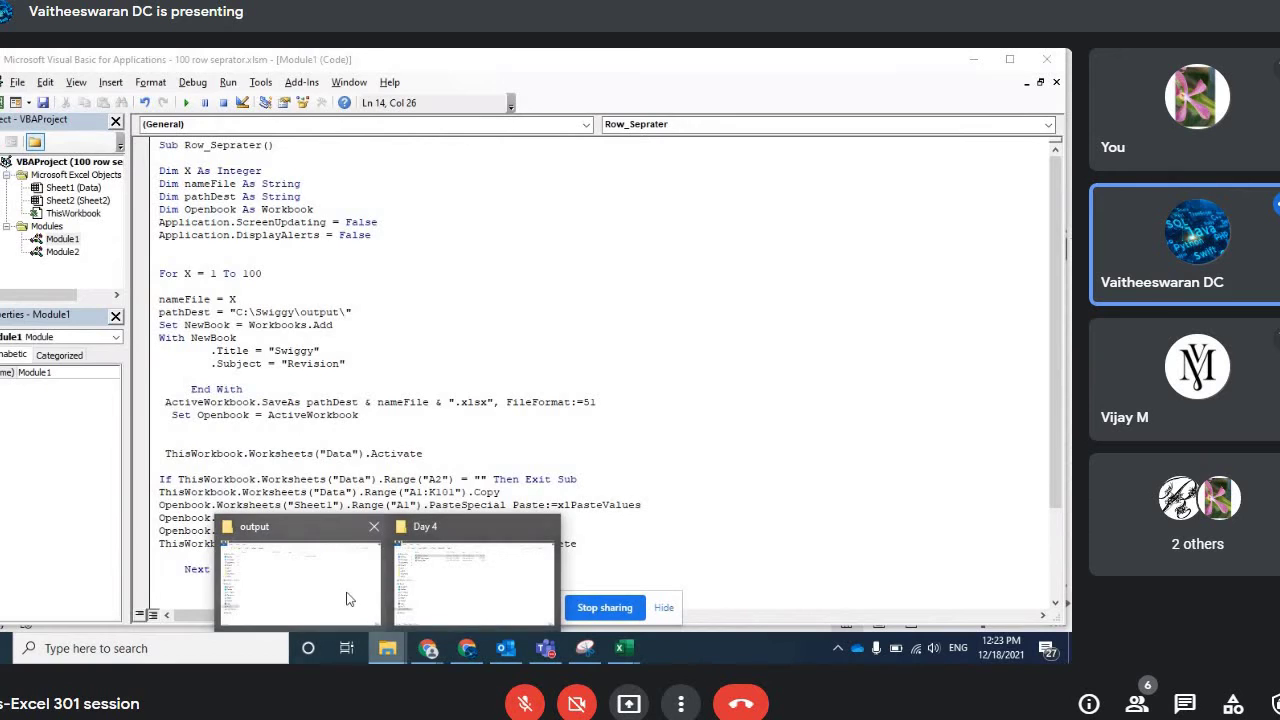
Step: Browse from the C: drive into Swiggy, then into the empty output folder
click(338, 594)
click(164, 104)
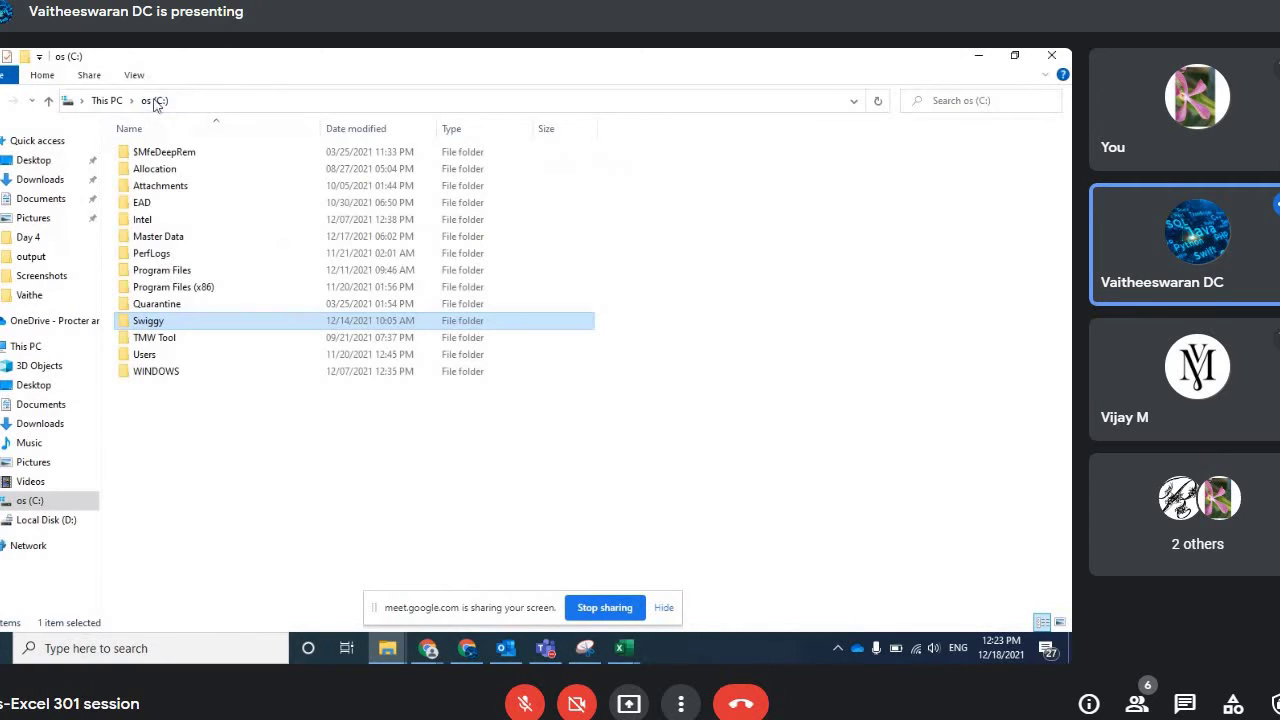
double_click(164, 322)
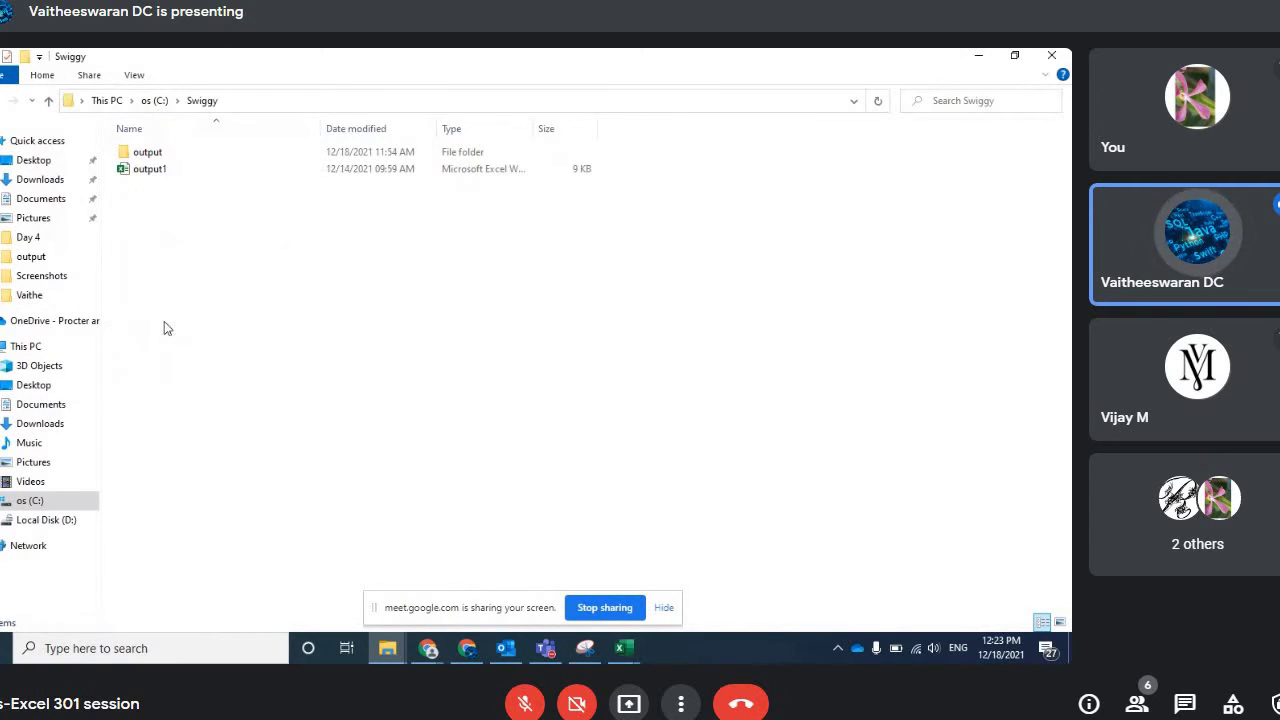
double_click(147, 152)
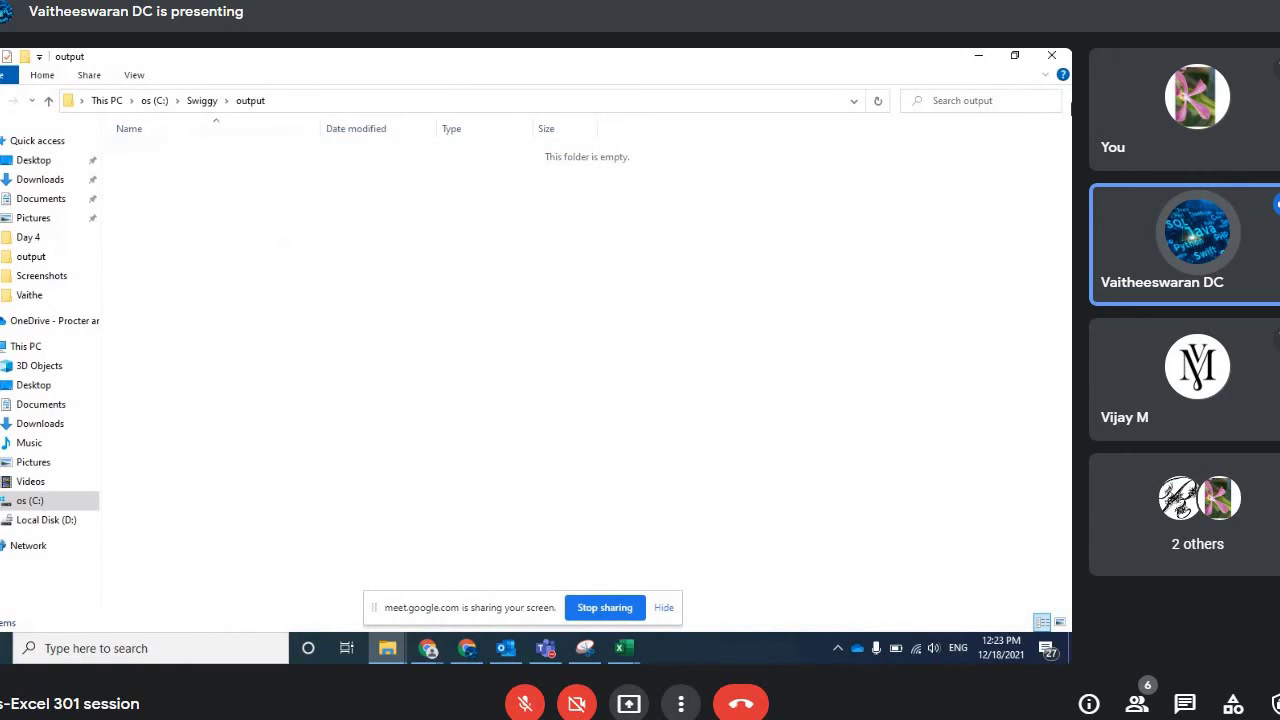
Step: Insert a blank line between the pathDest line and Set NewBook = Workbooks.Add
click(363, 324)
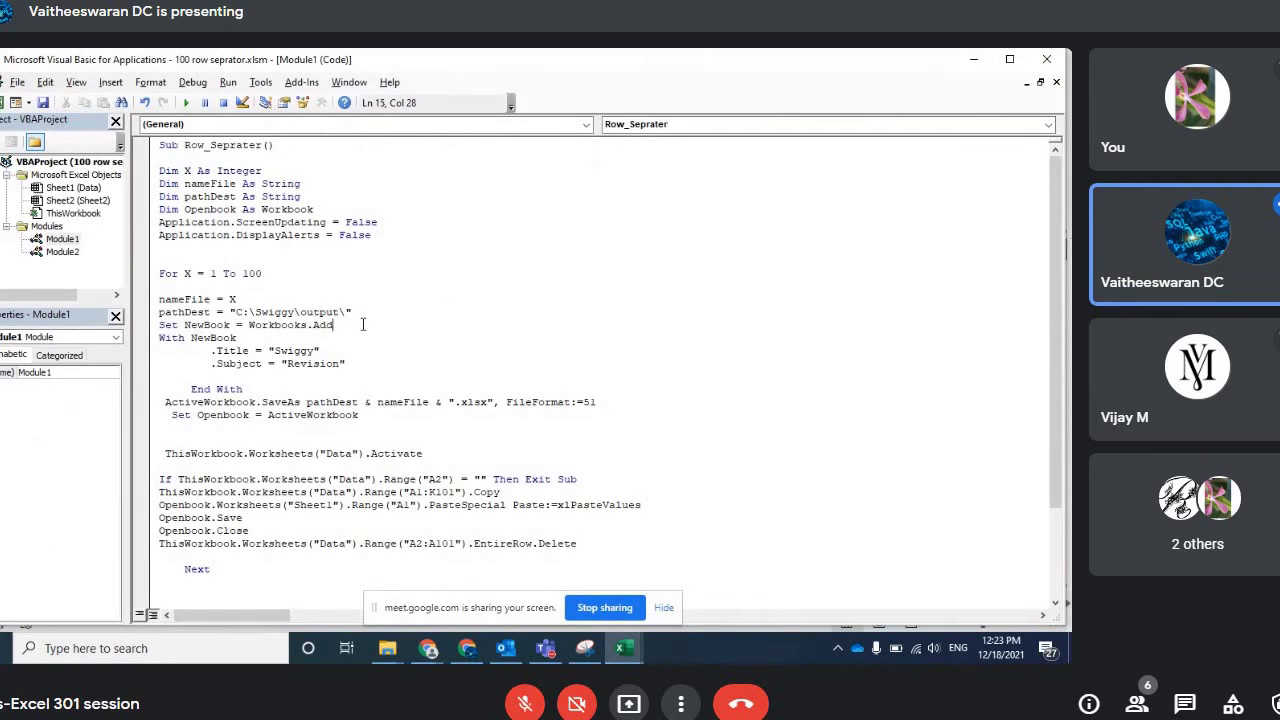
click(356, 313)
key(Return)
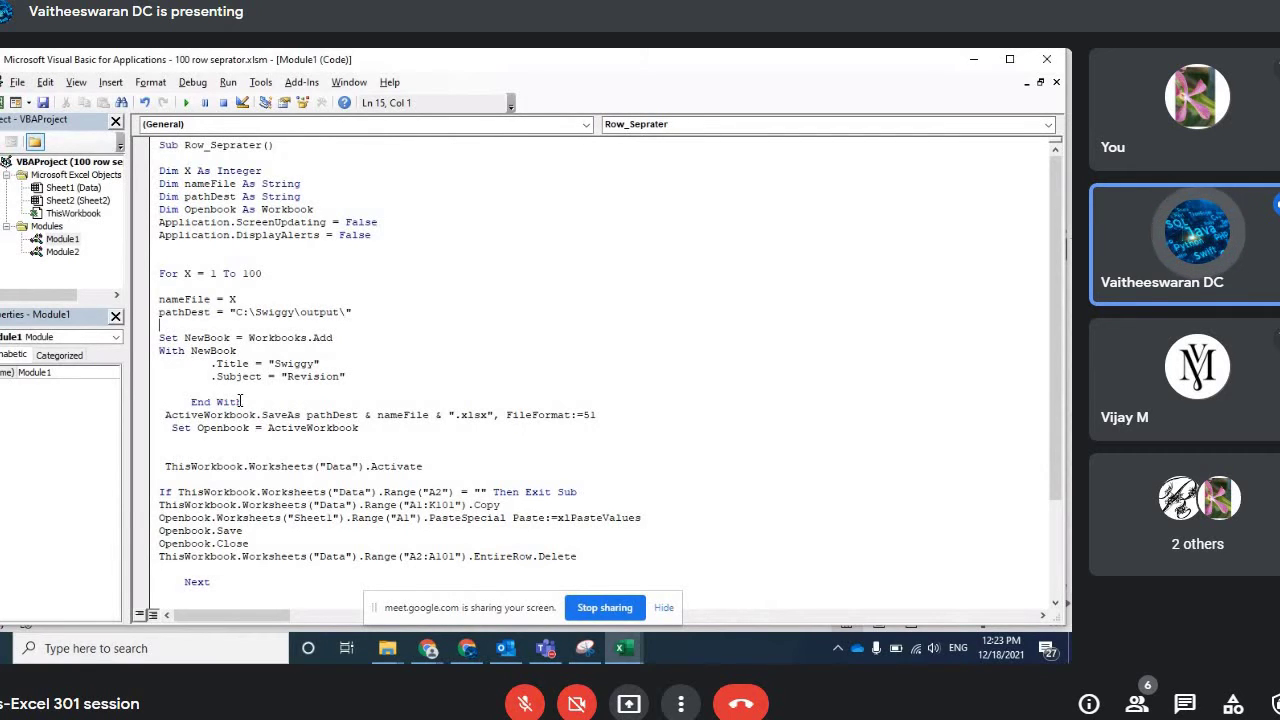
scroll(276, 360, down, 1)
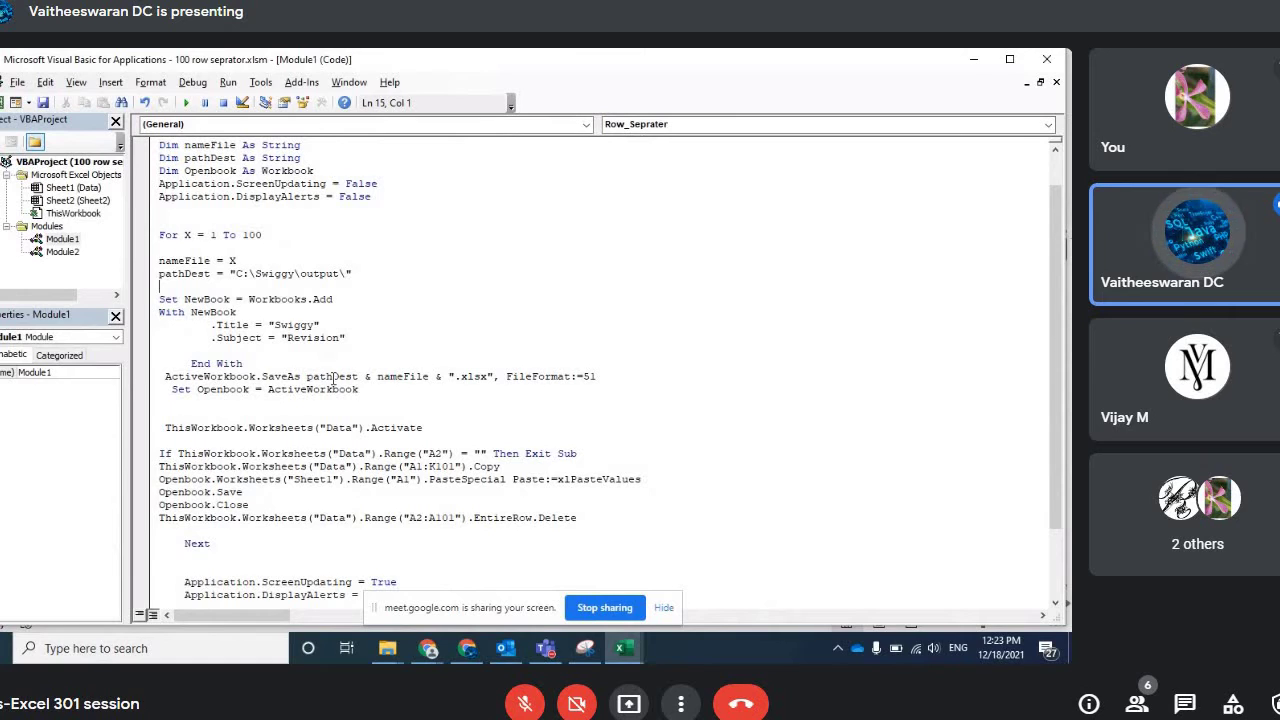
Step: Highlight pathDest and nameFile in the SaveAs line to explain the saved file path
click(333, 377)
double_click(190, 273)
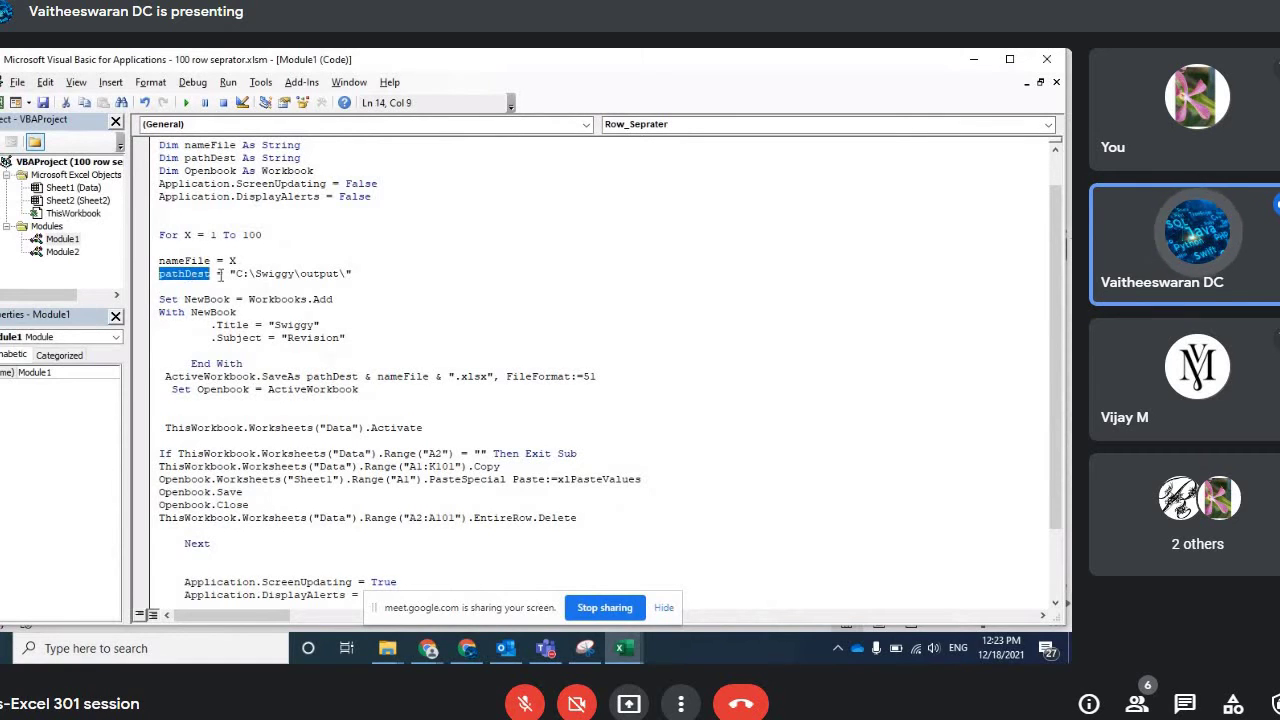
click(207, 273)
double_click(189, 273)
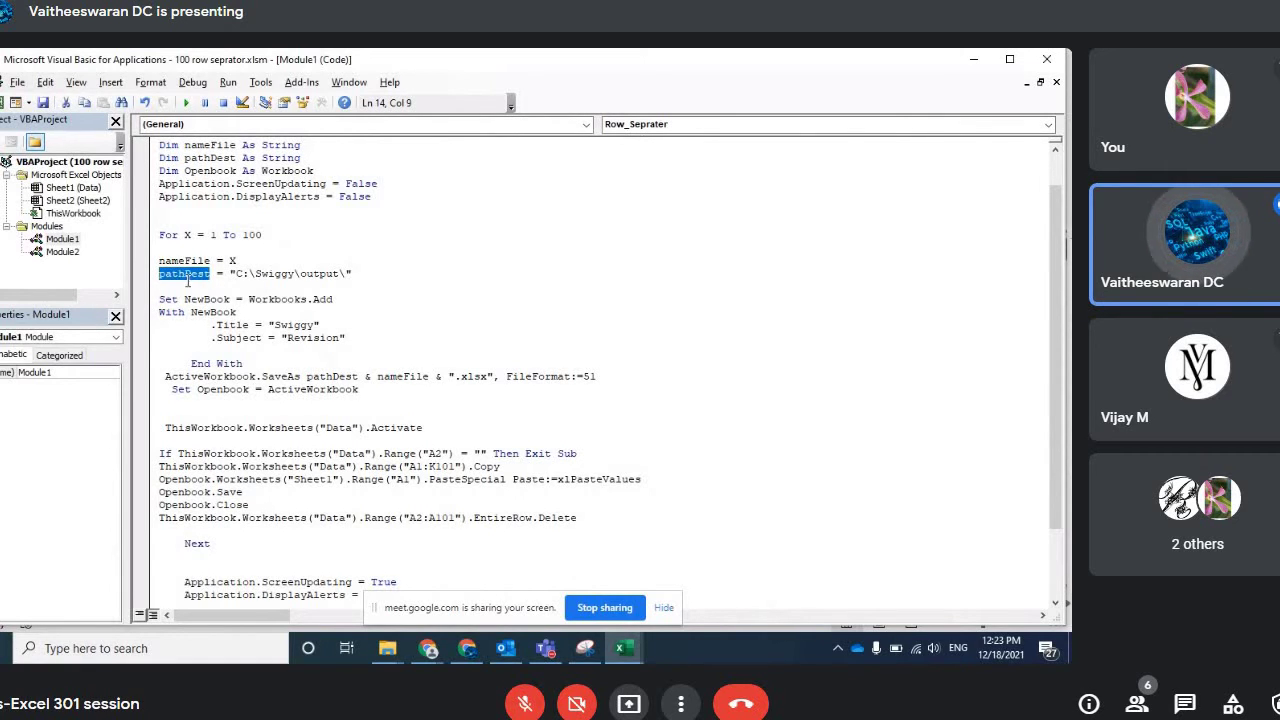
click(184, 273)
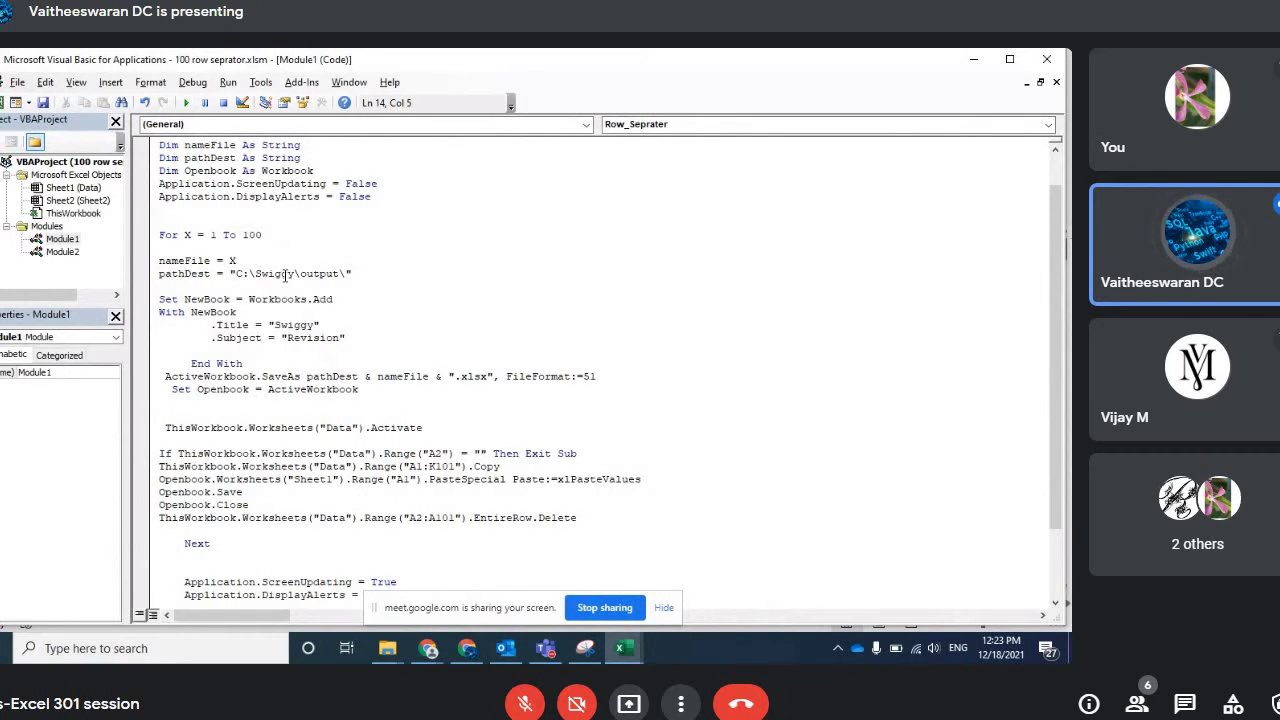
double_click(334, 377)
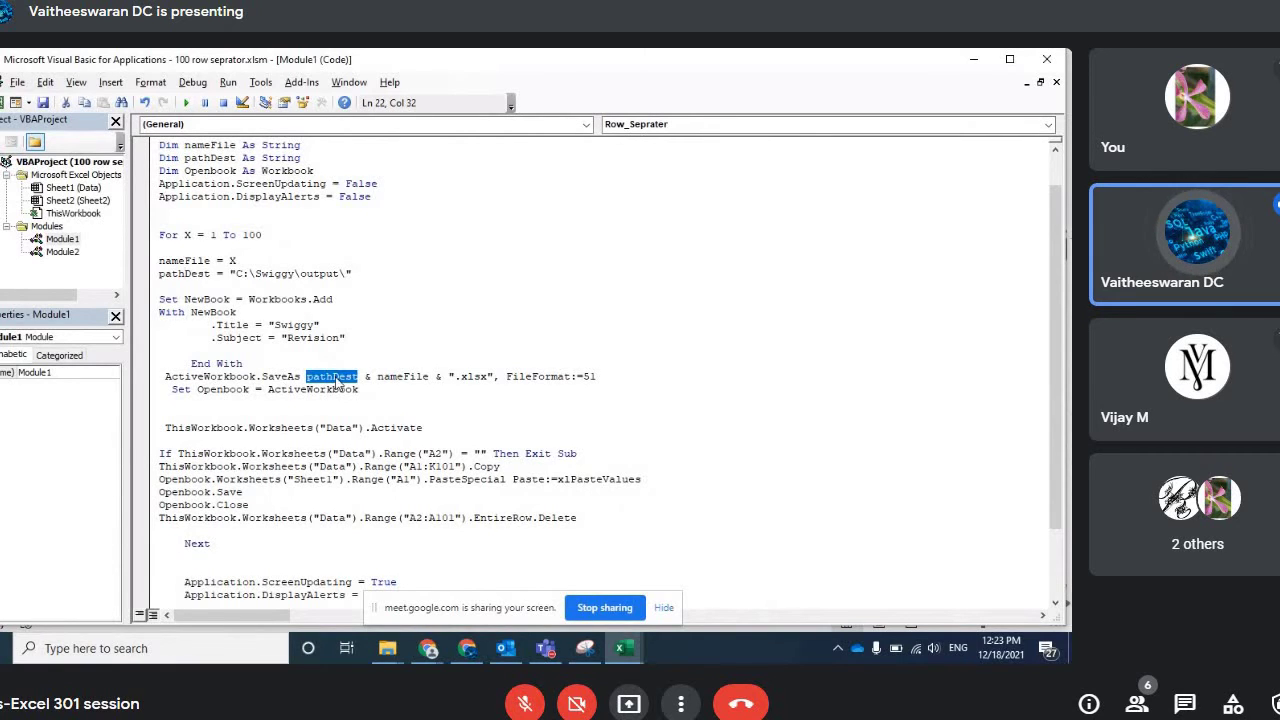
double_click(403, 377)
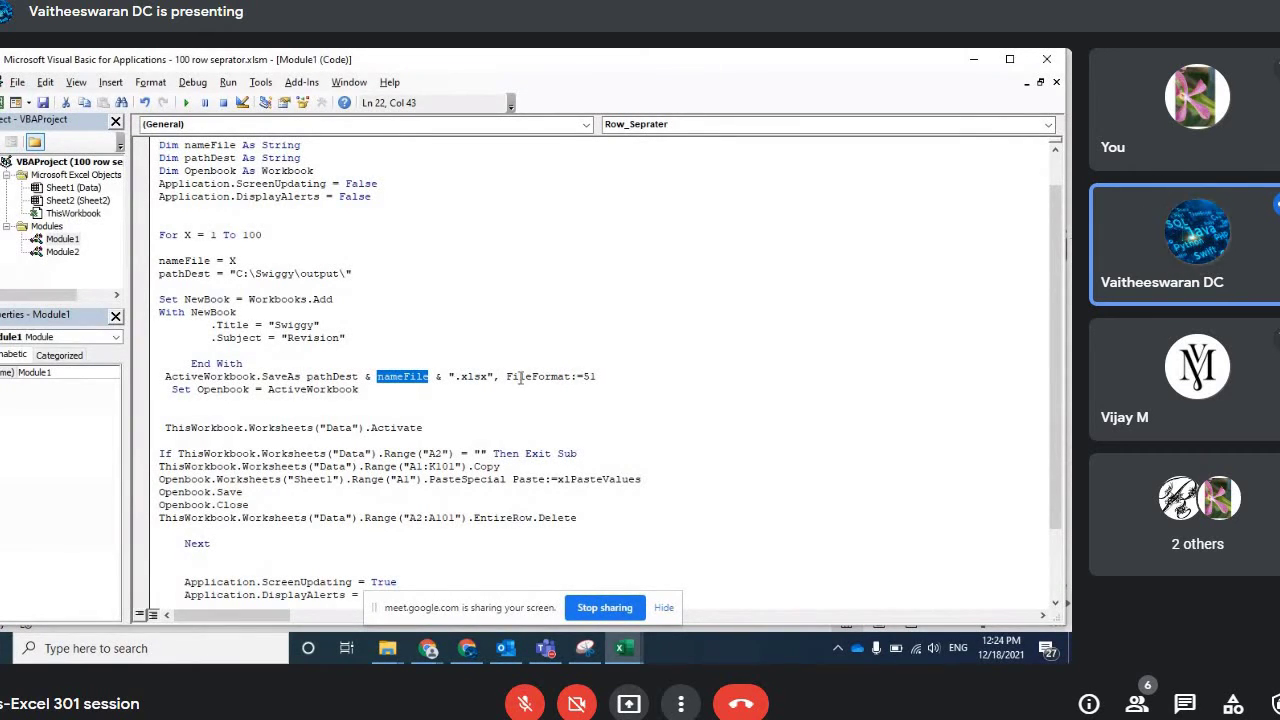
click(655, 378)
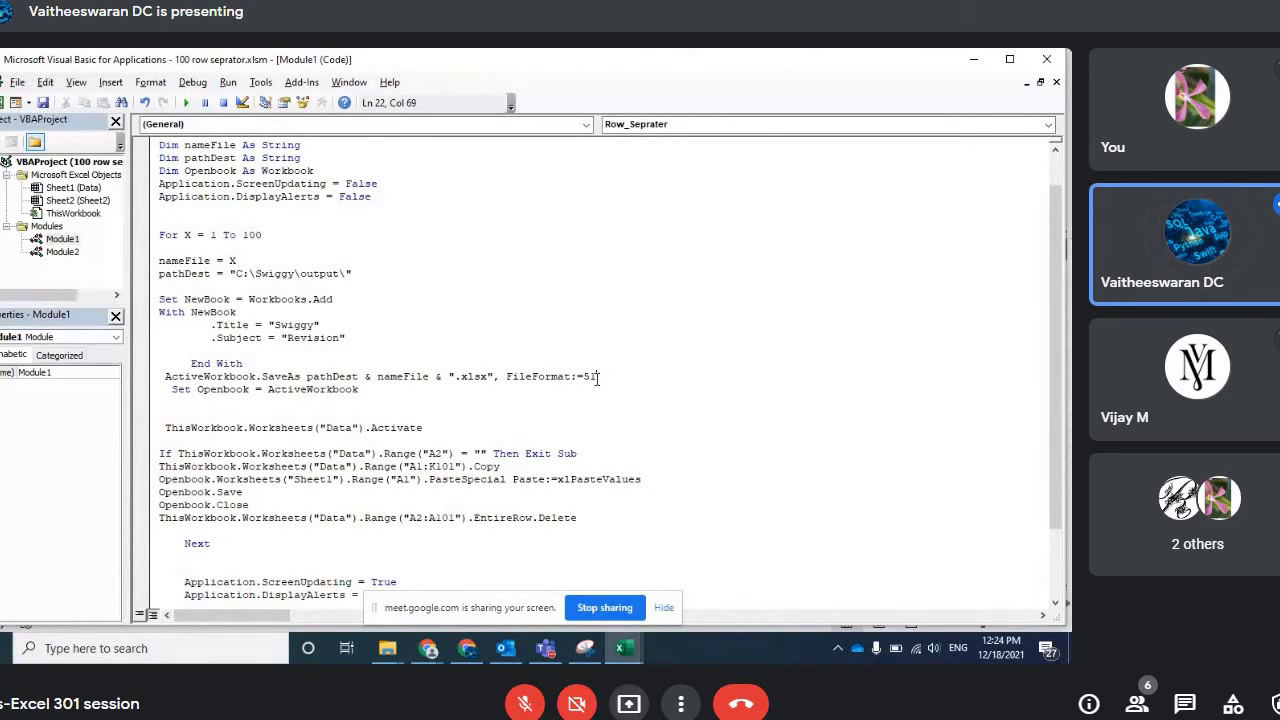
click(368, 401)
scroll(607, 398, up, 1)
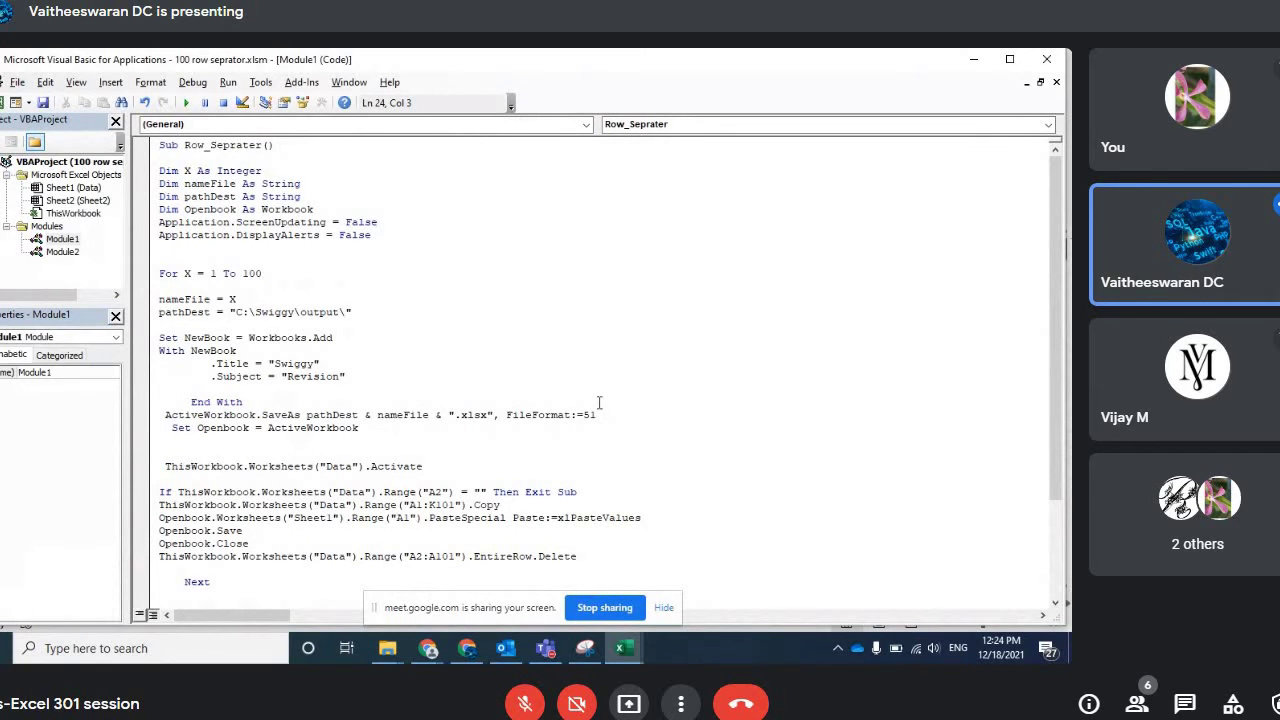
Step: Step with F8 from the macro start through nameFile, pathDest and Workbooks.Add
key(F8)
key(F8)
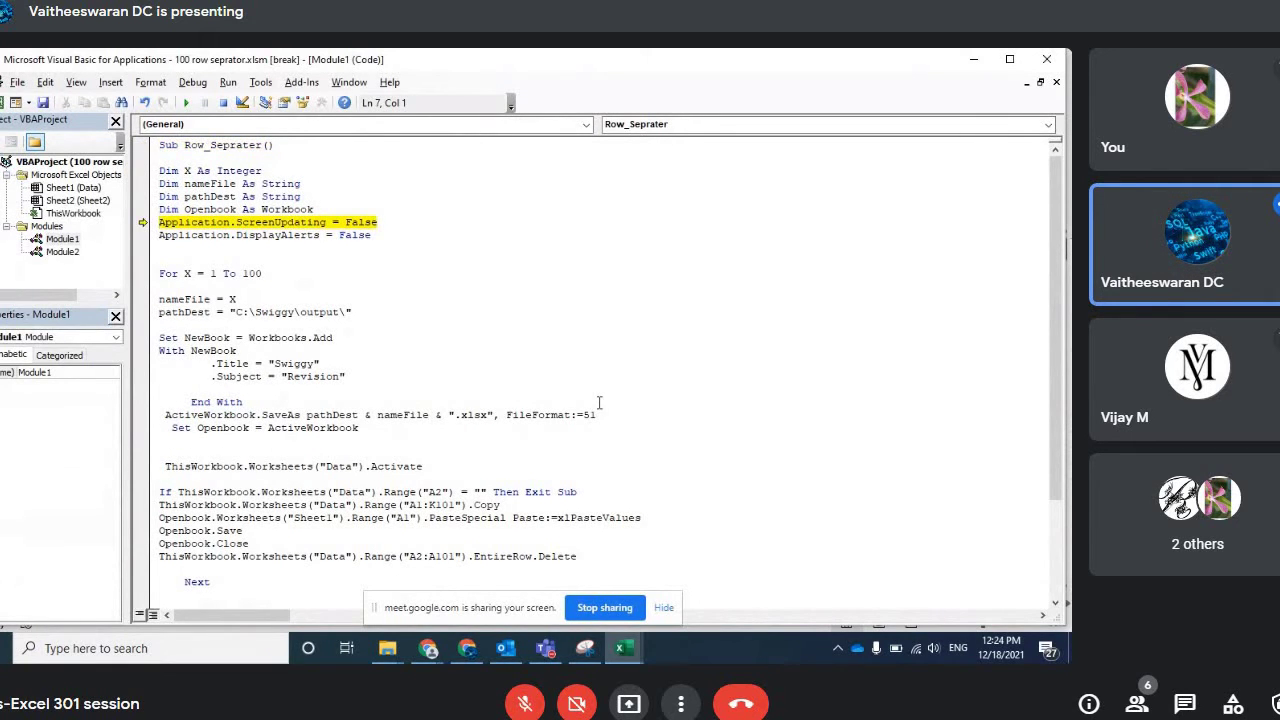
key(F8)
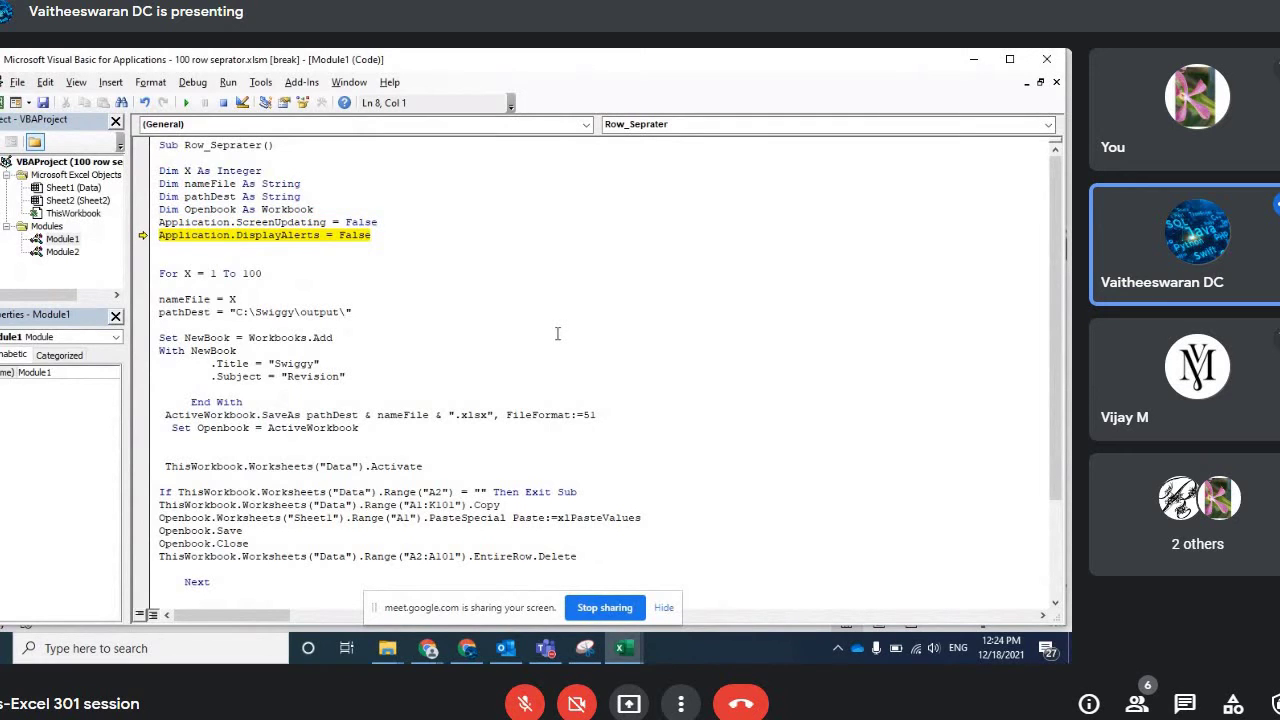
key(F8)
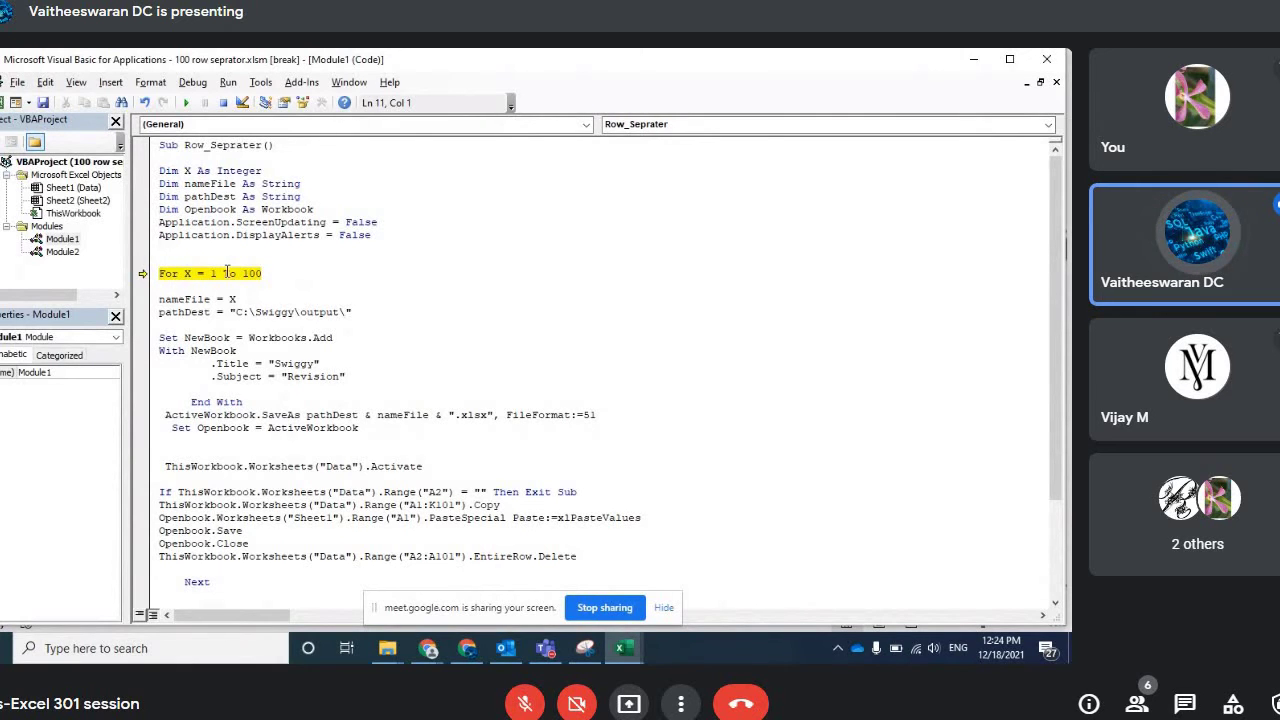
key(F8)
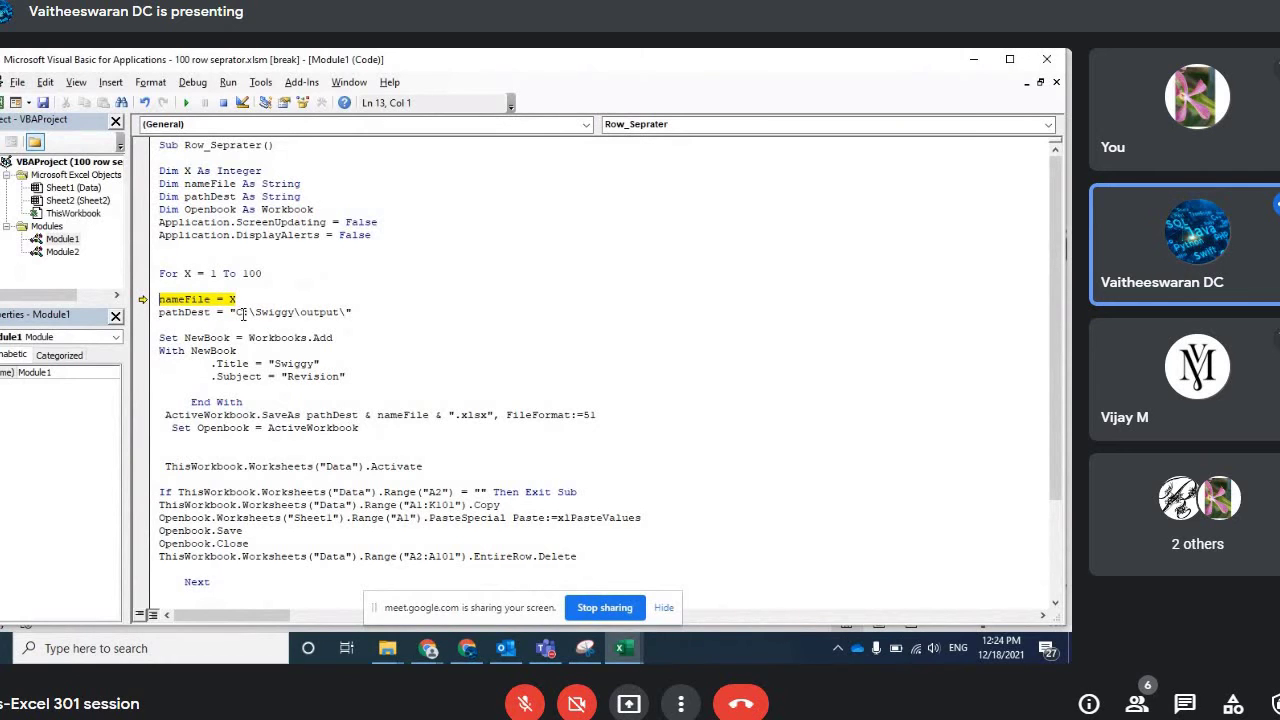
key(F8)
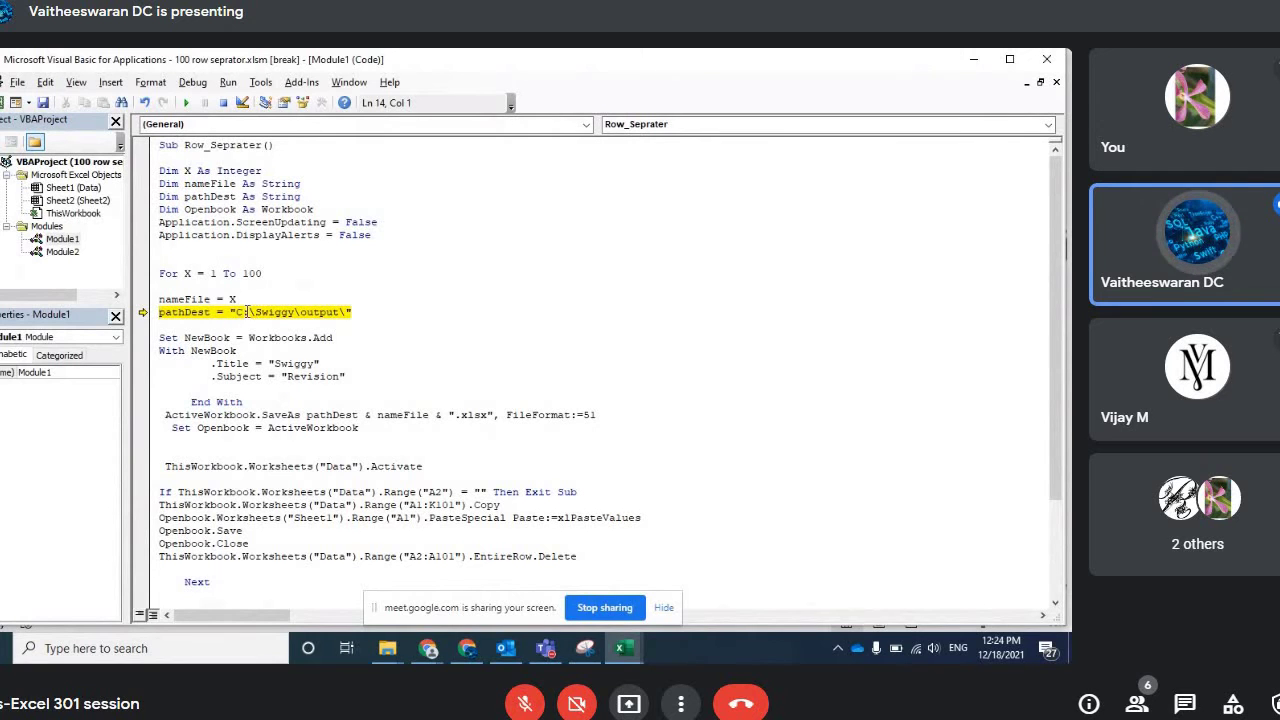
key(F8)
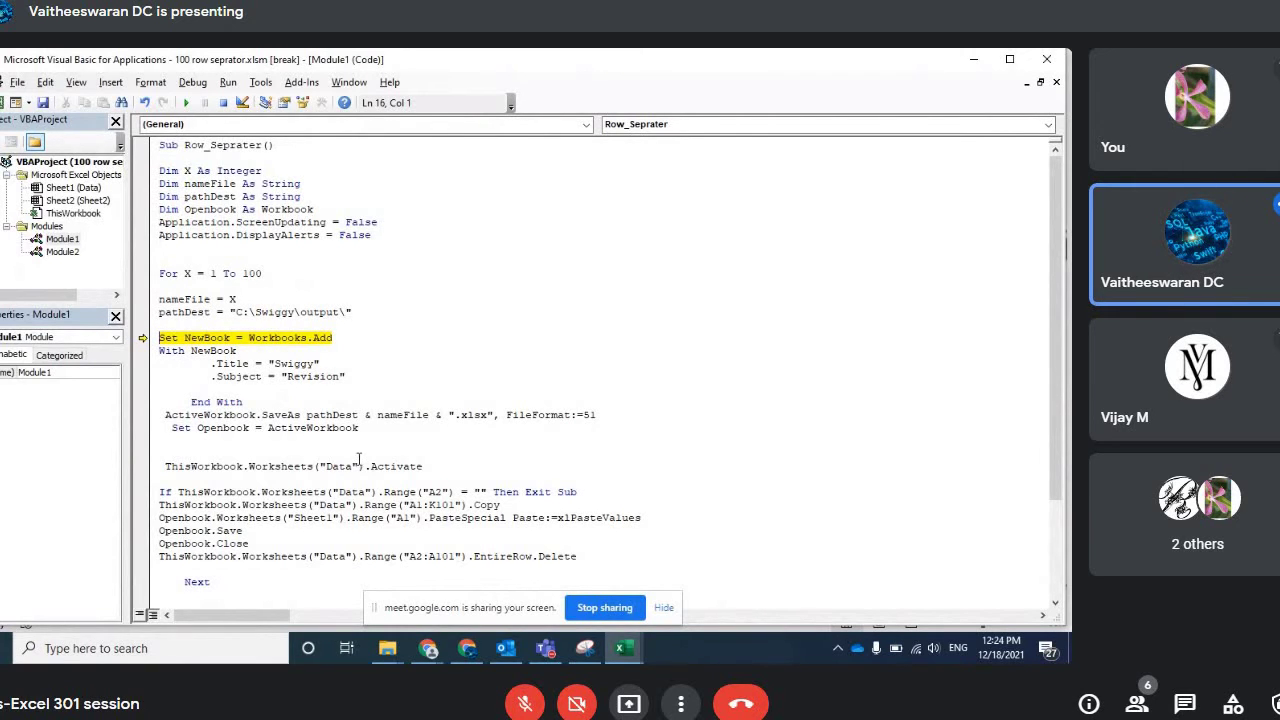
key(F8)
Step: View the blank Book11 workbook, then step past the Title and Subject lines to SaveAs
key(alt+F11)
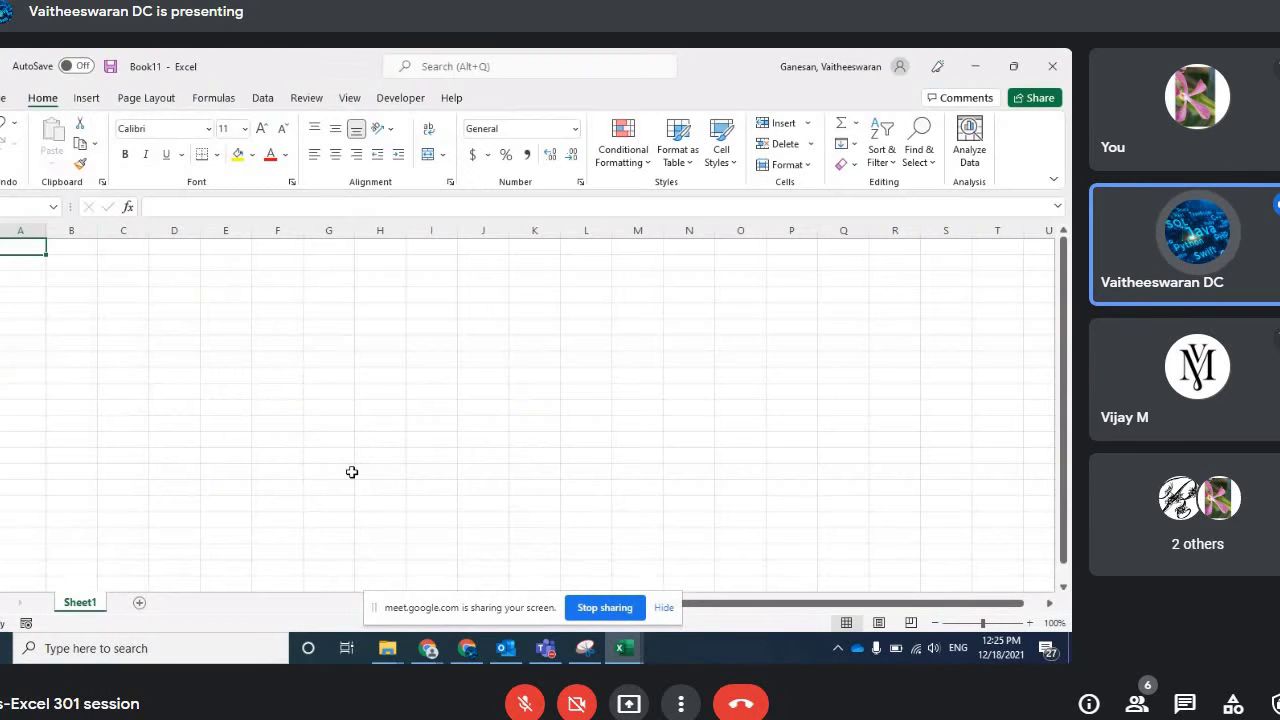
key(alt+F11)
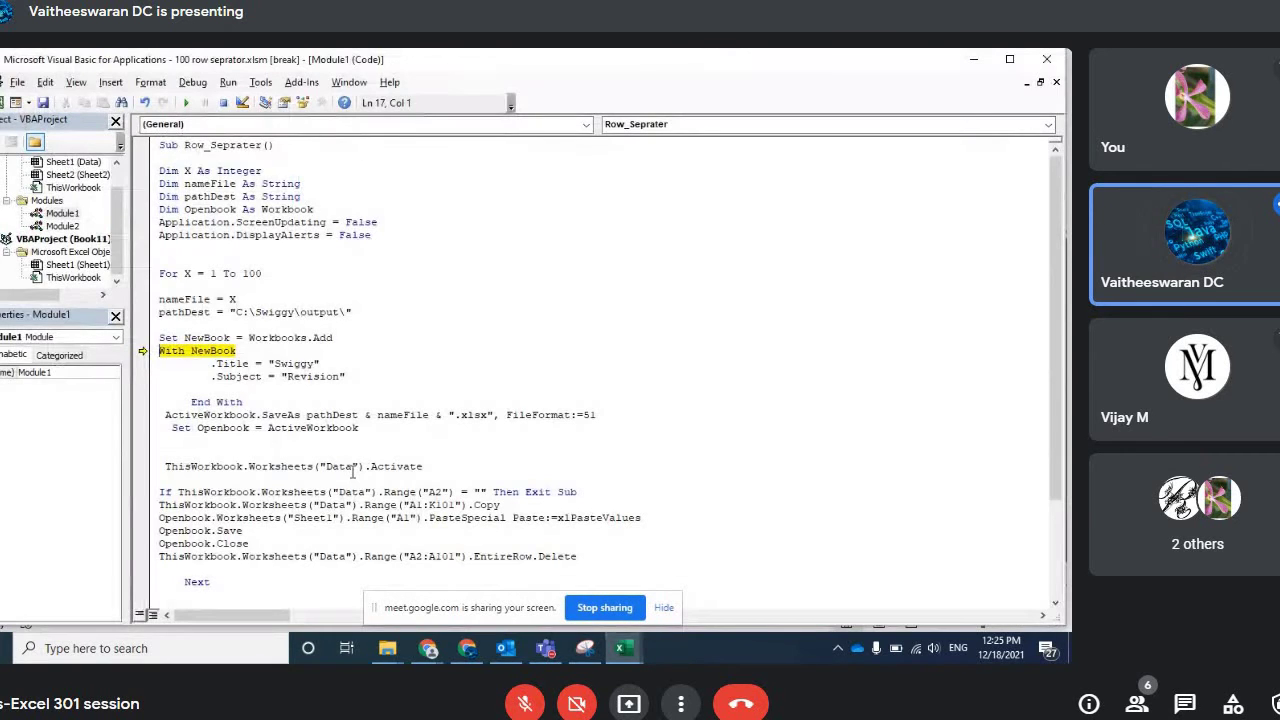
key(F8)
key(F8)
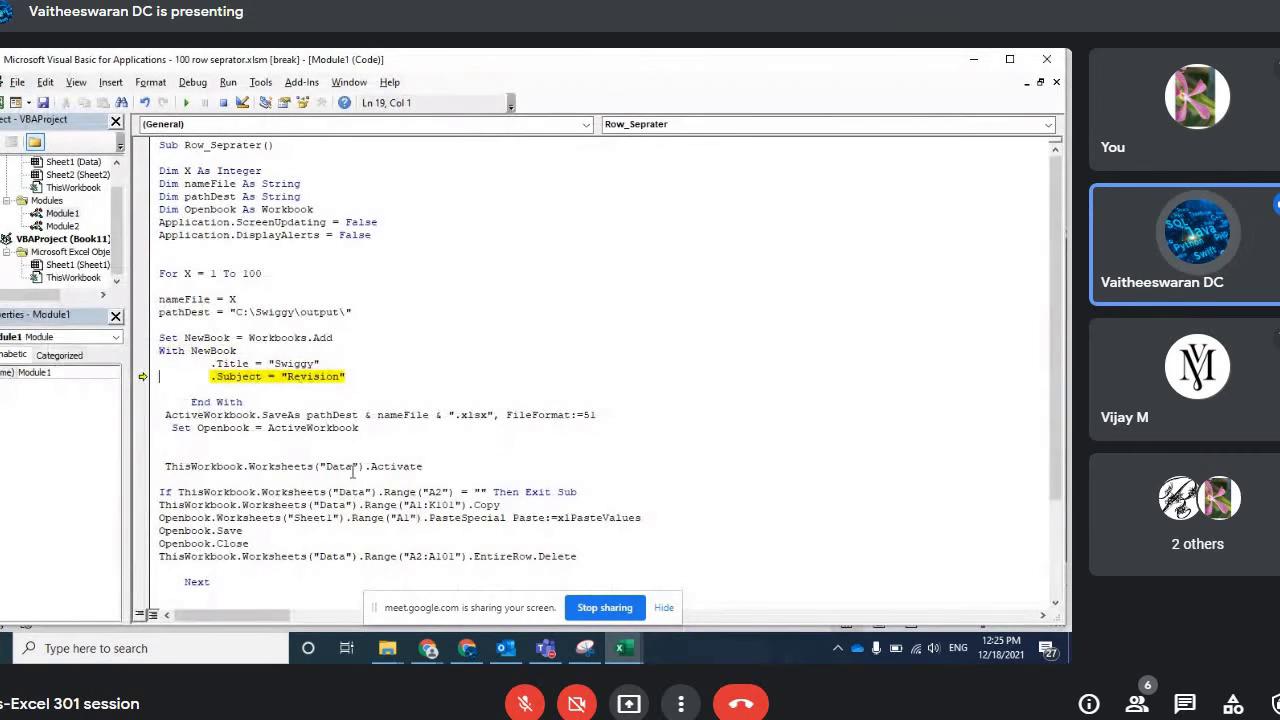
key(F8)
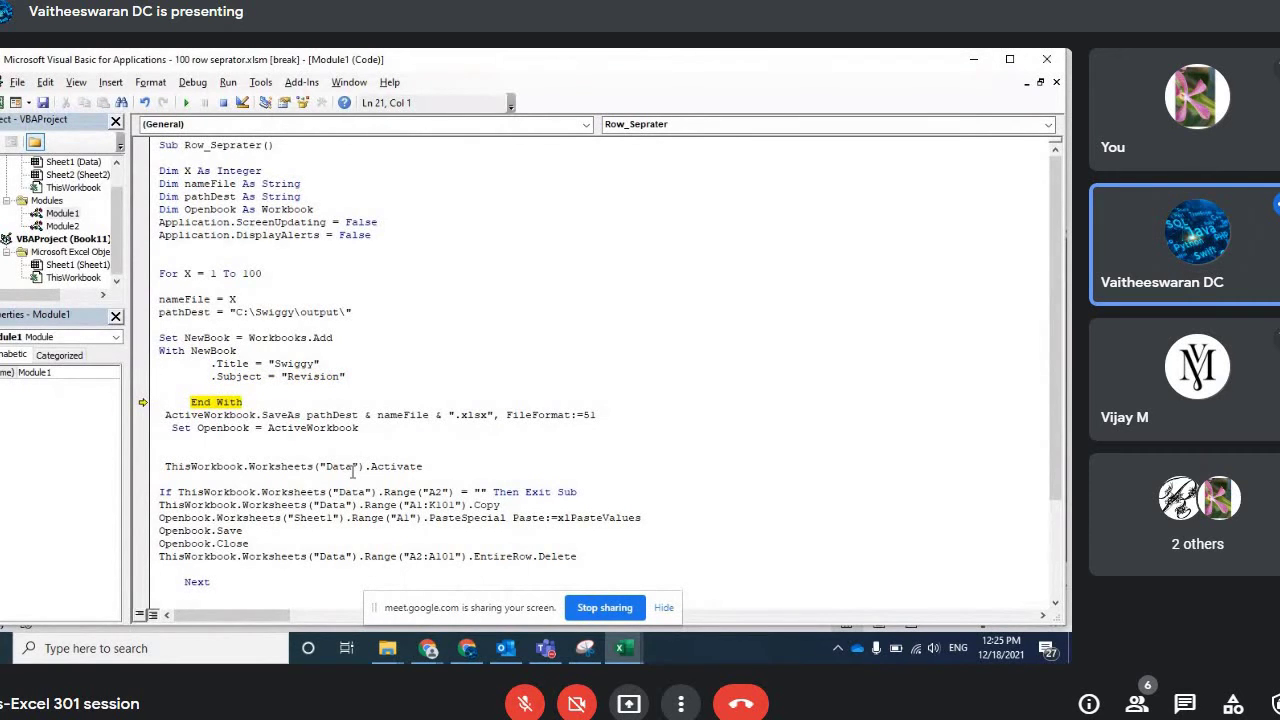
key(alt+F11)
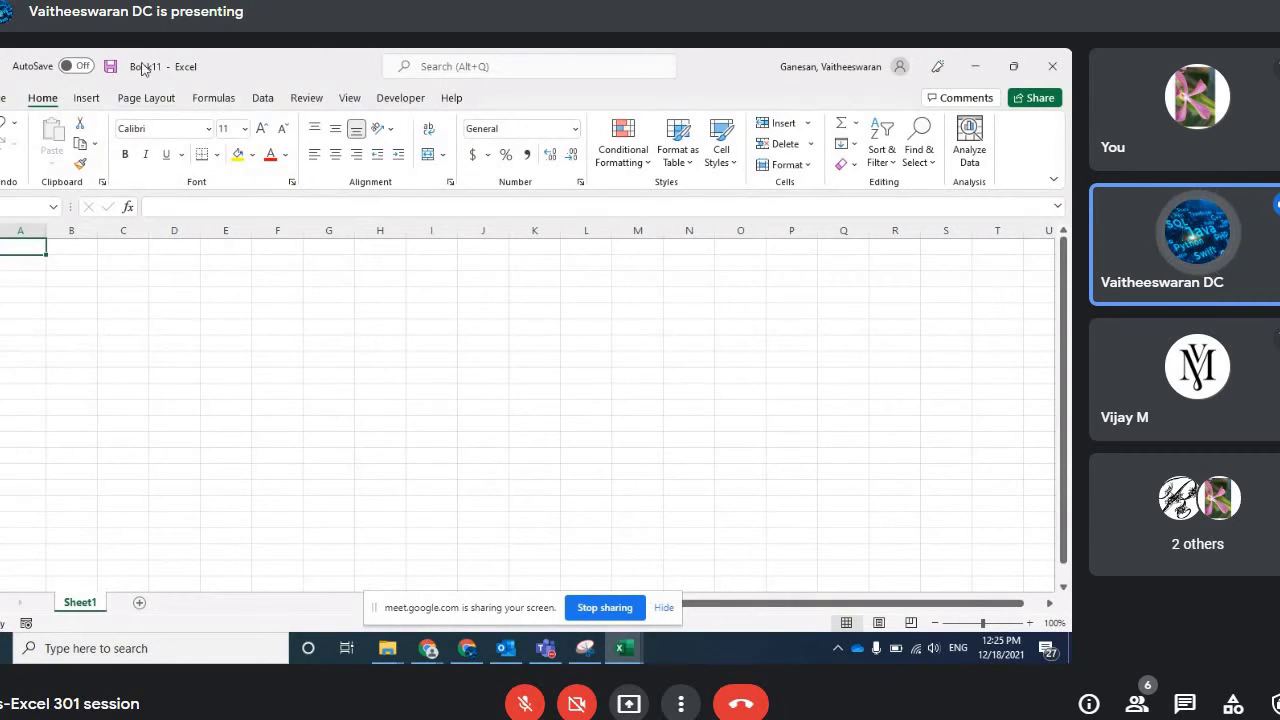
key(alt+F11)
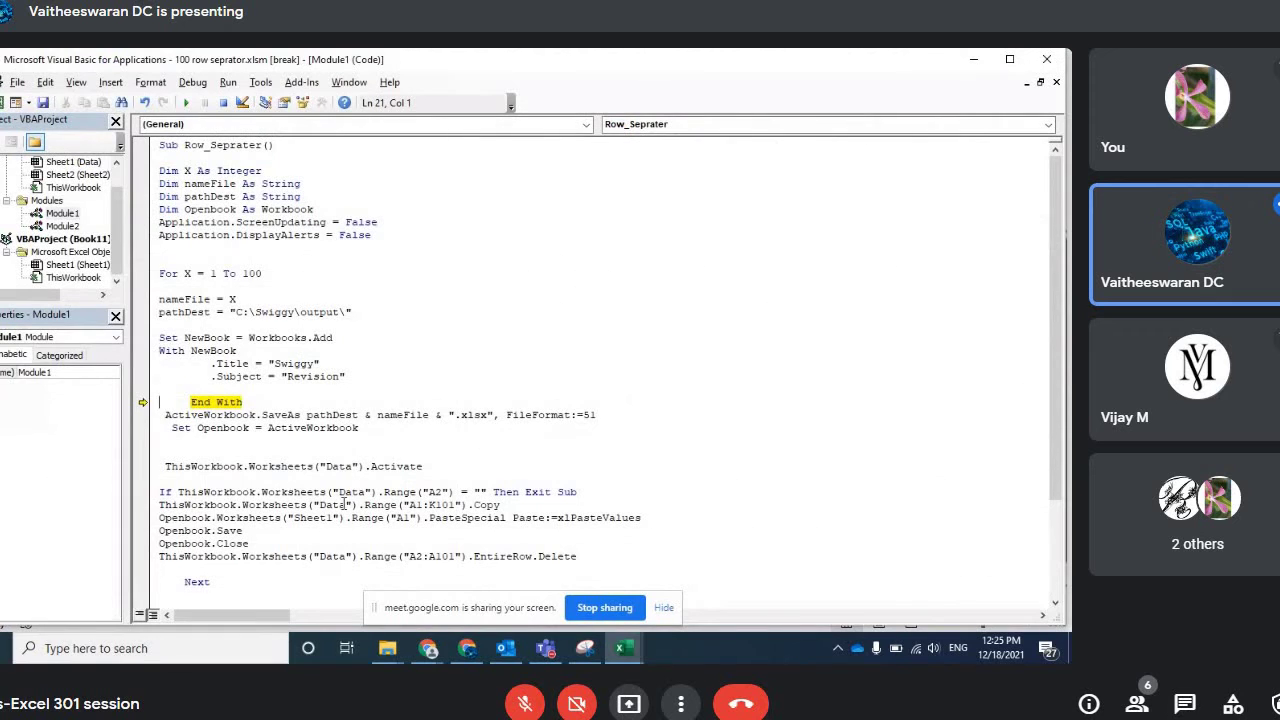
key(F8)
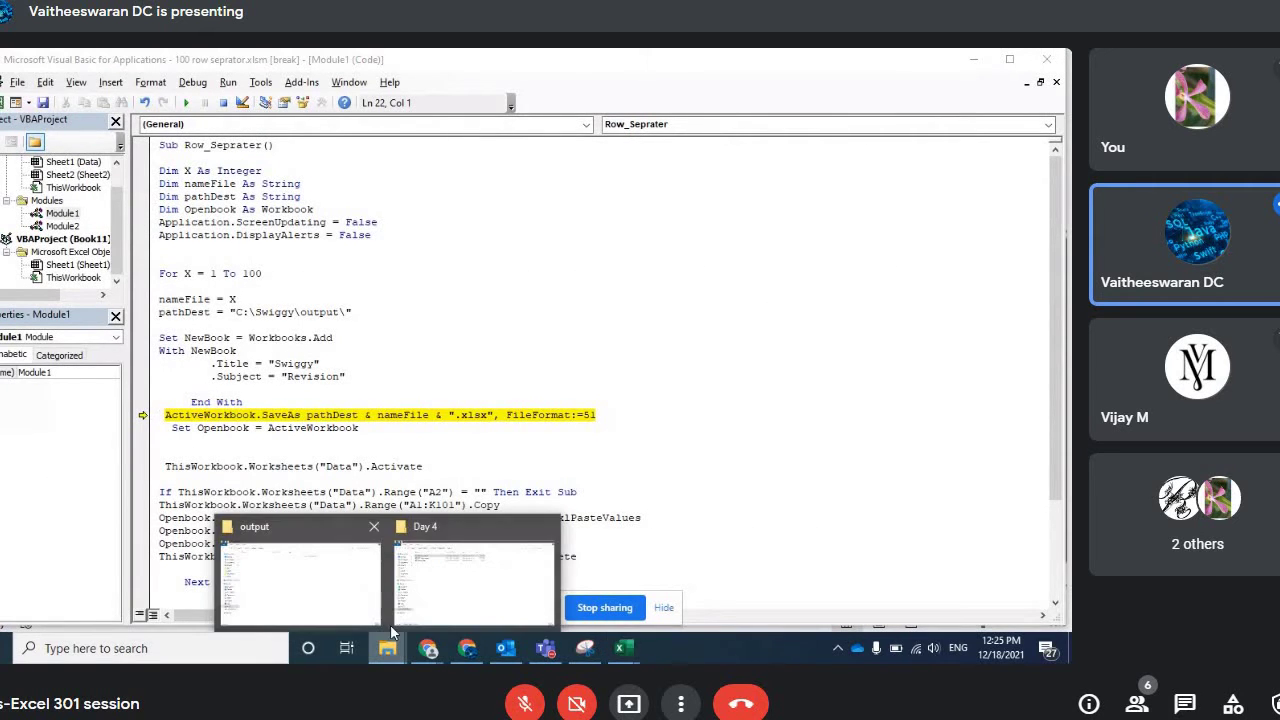
Step: Check the output folder, then bring the paused macro code back to the front
click(312, 589)
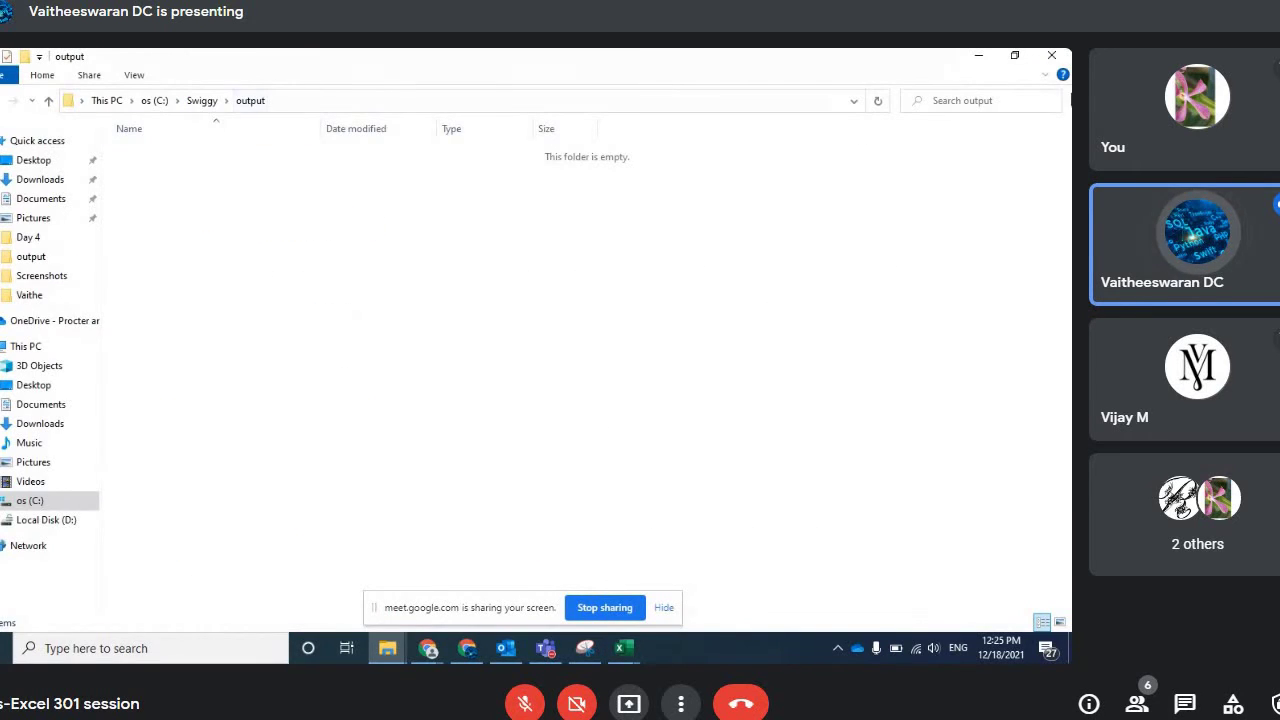
click(1015, 58)
click(360, 430)
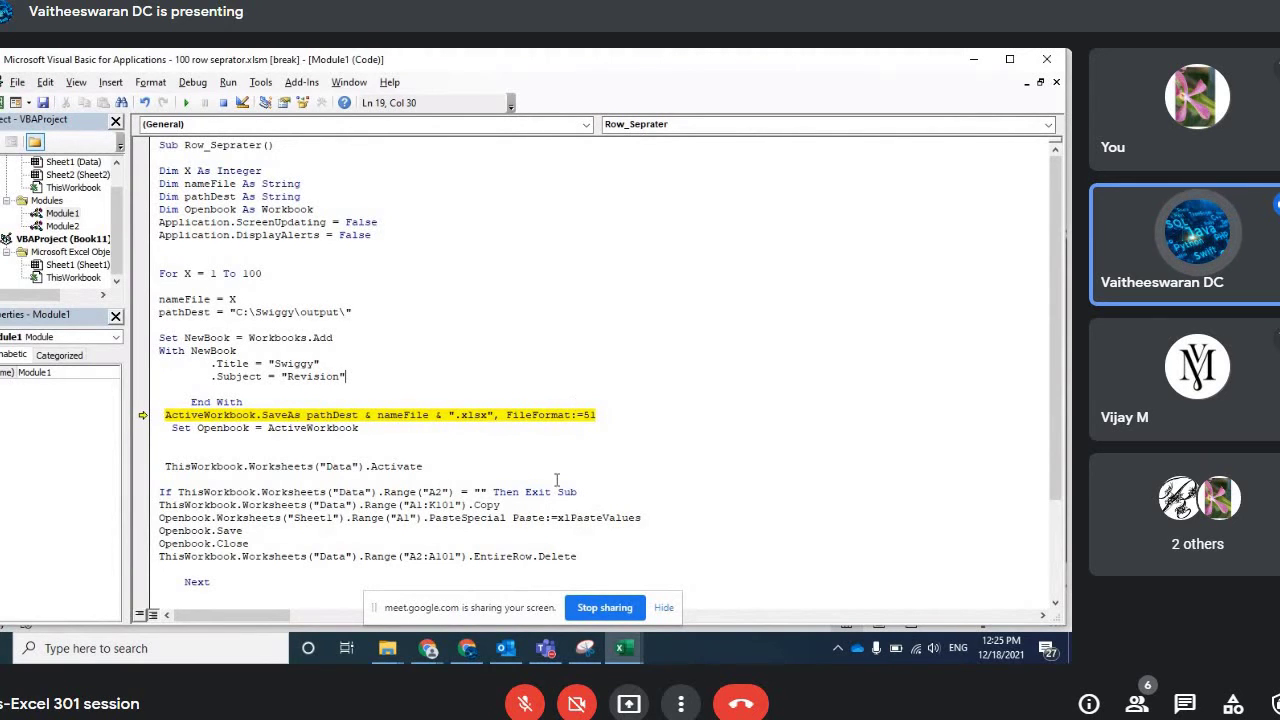
Step: Run the SaveAs line, confirm file 1 appears in the output folder, and return to the code
key(F5)
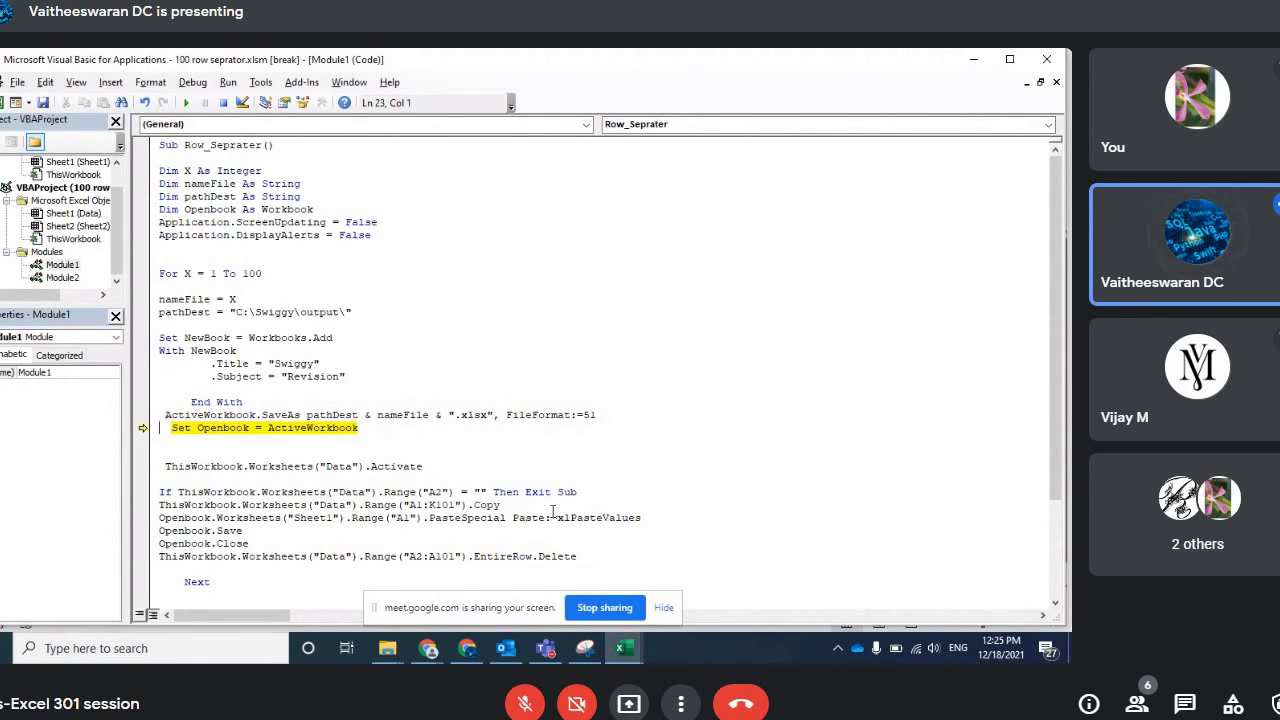
key(alt+Tab)
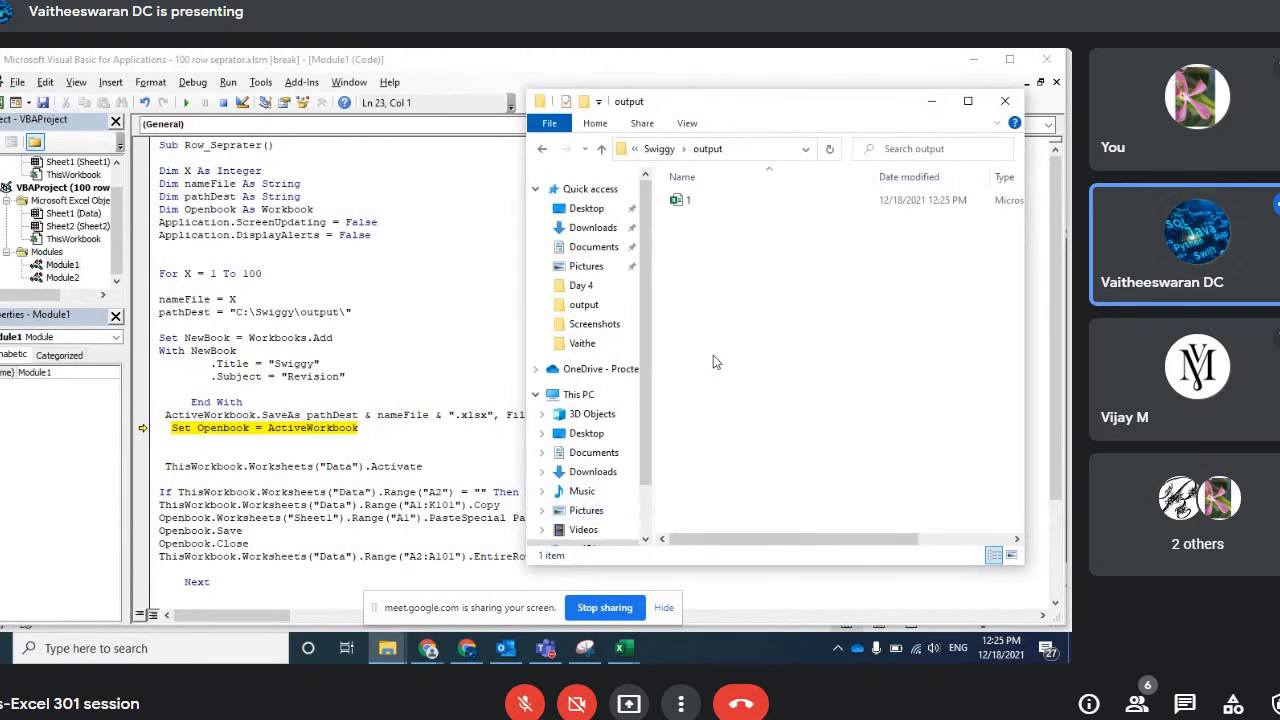
key(alt+Tab)
key(alt+Tab)
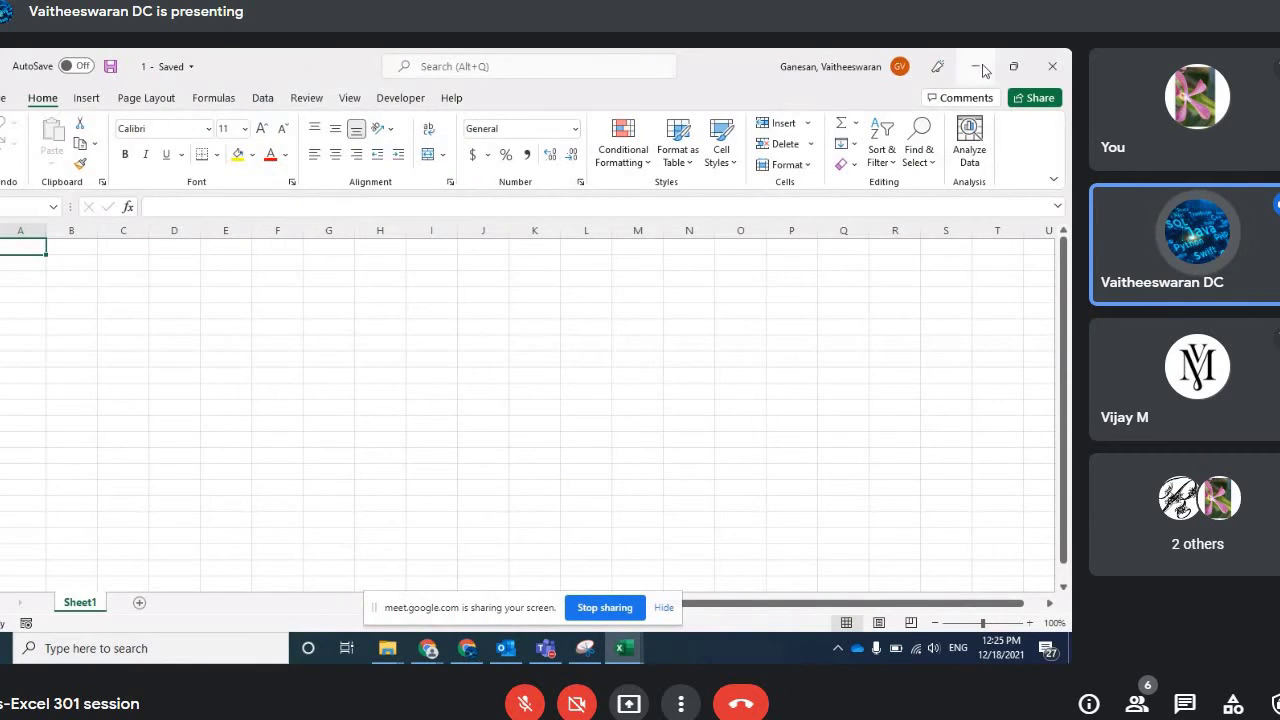
click(975, 66)
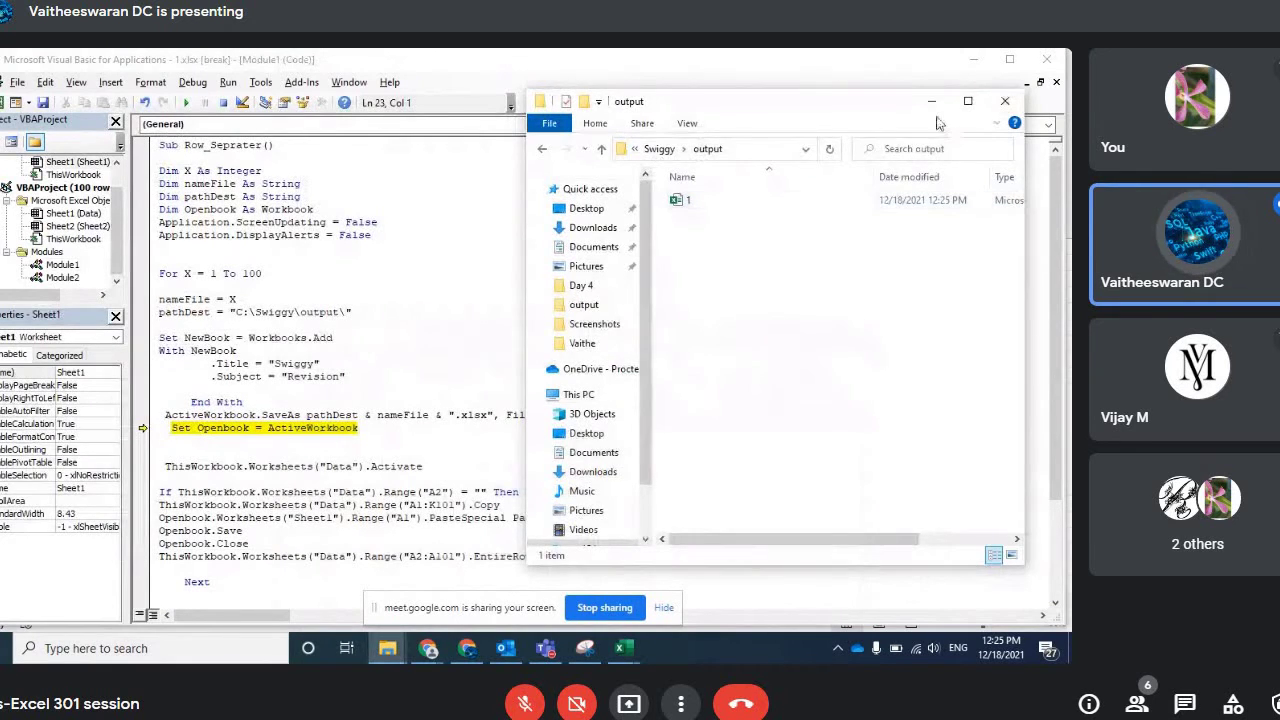
click(302, 427)
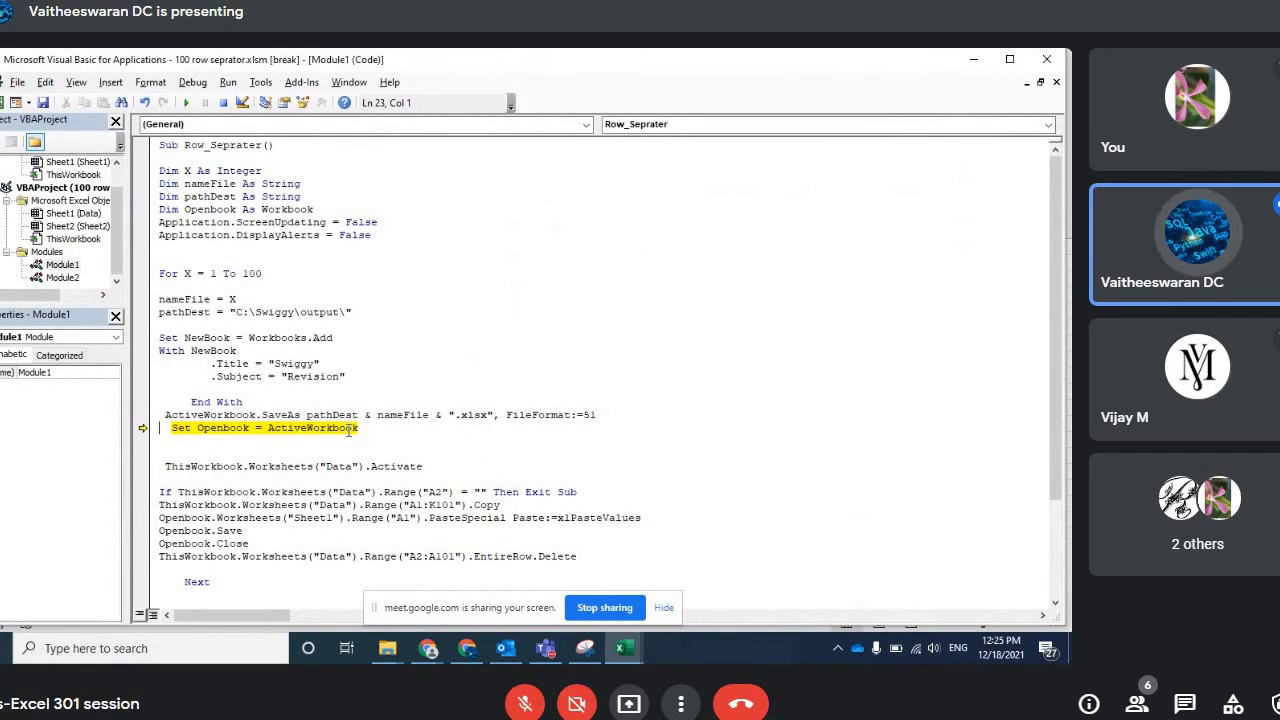
Step: Glance at the empty '1 - Excel' workbook, then run the Set Openbook line with F8
key(alt+Tab)
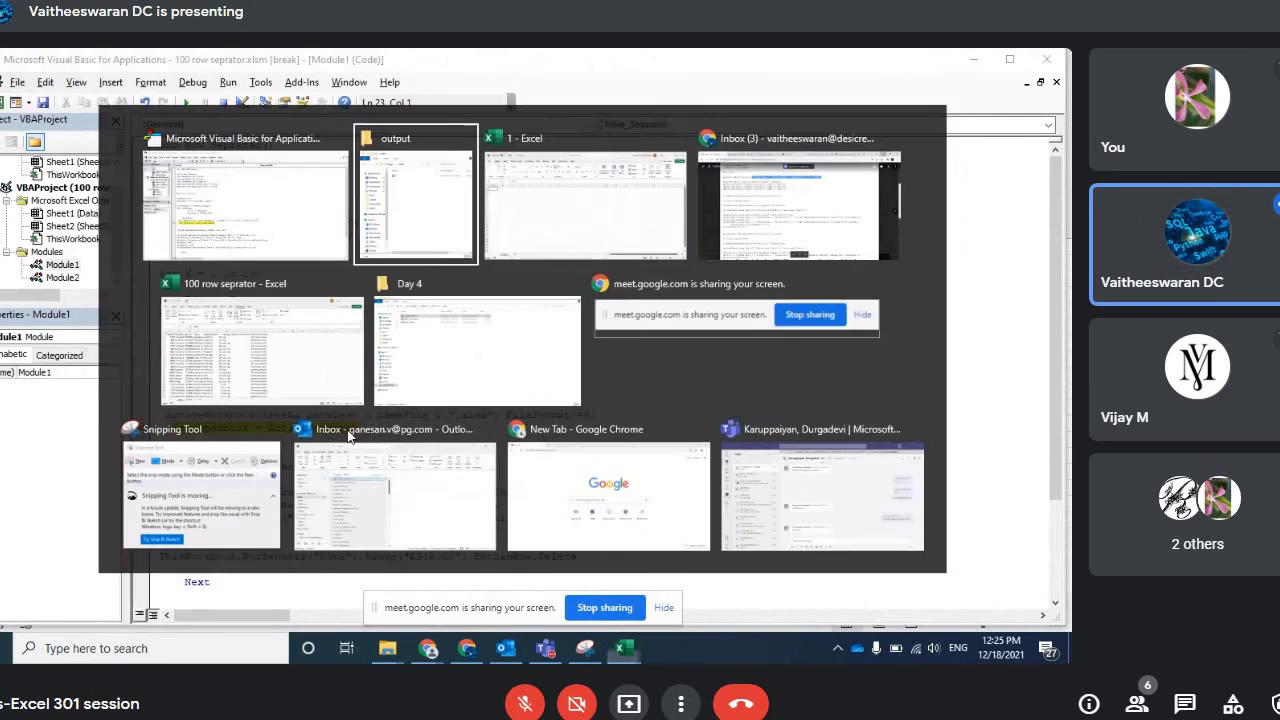
key(alt+Tab)
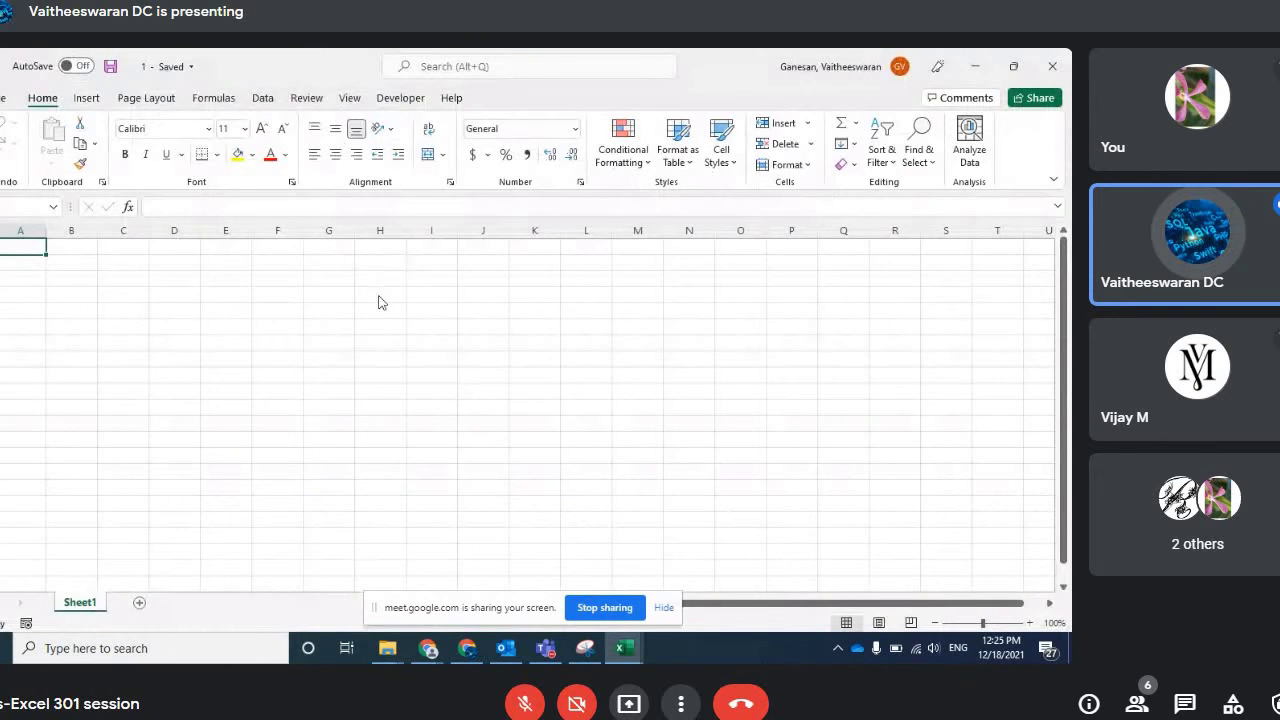
key(alt+Tab)
key(F8)
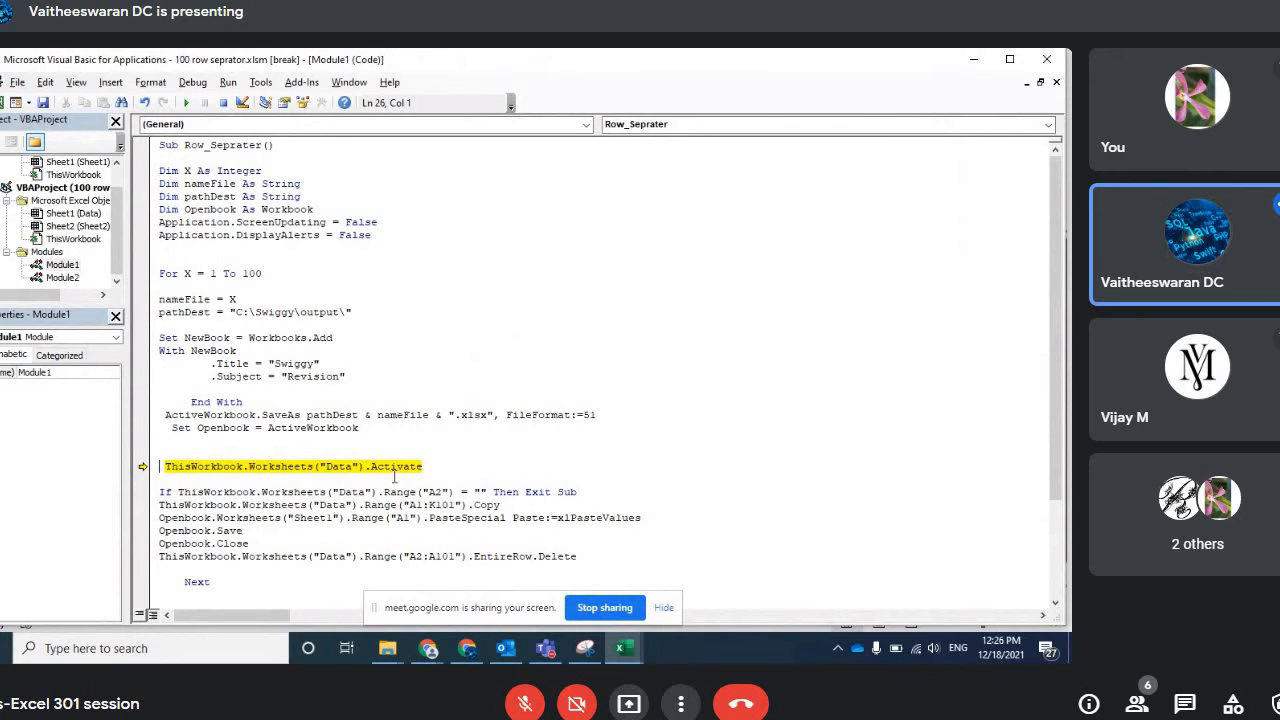
Step: Step through activating Data and the A2 empty check, view the Data sheet, then copy A1:K101
scroll(272, 442, down, 1)
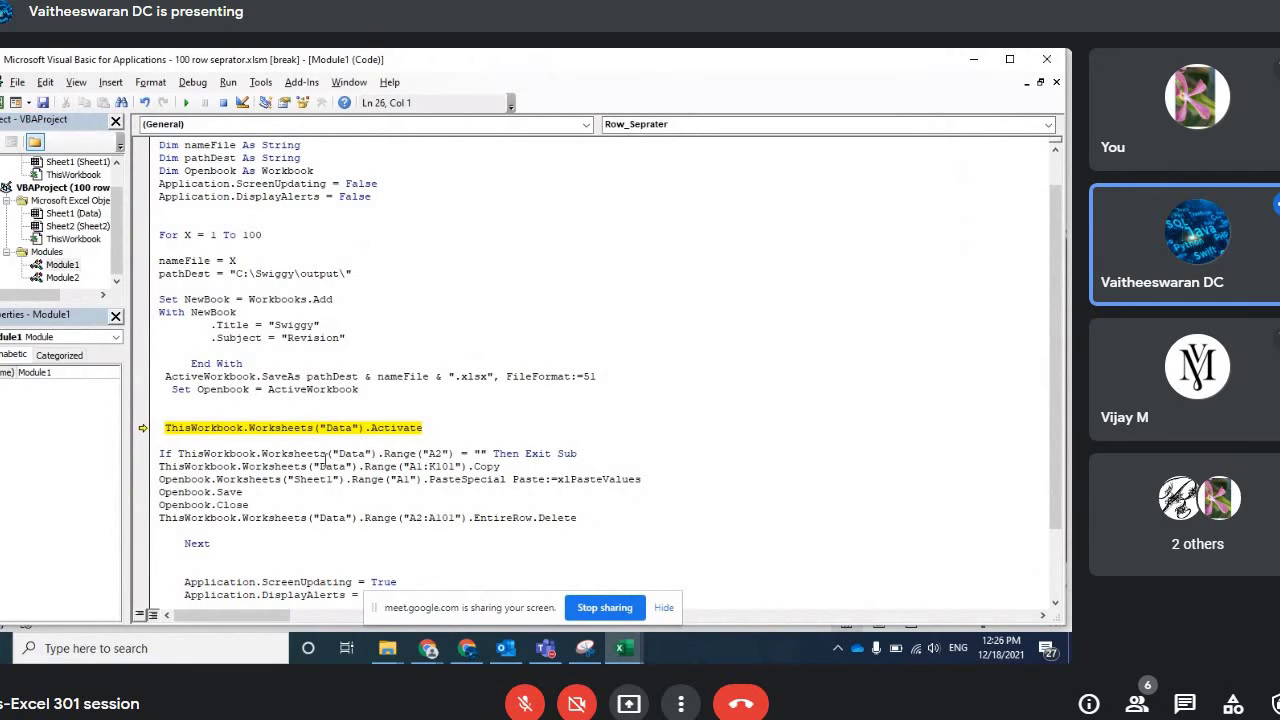
key(F8)
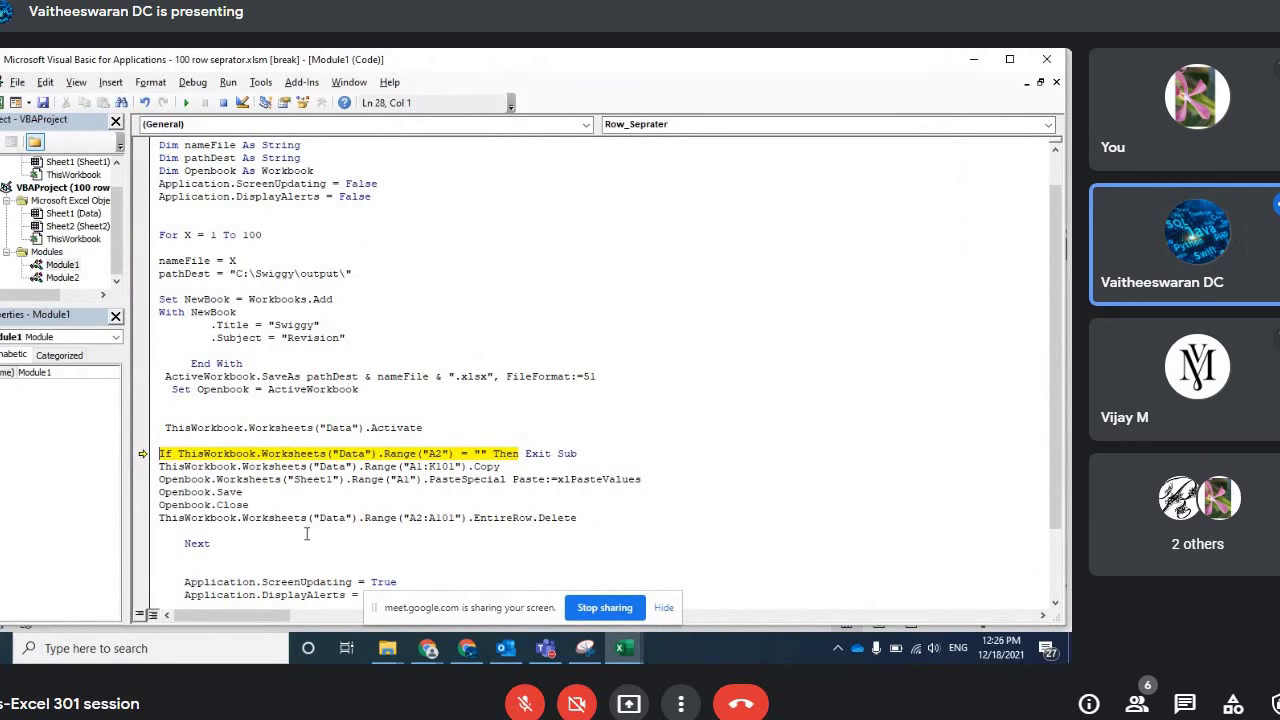
key(F8)
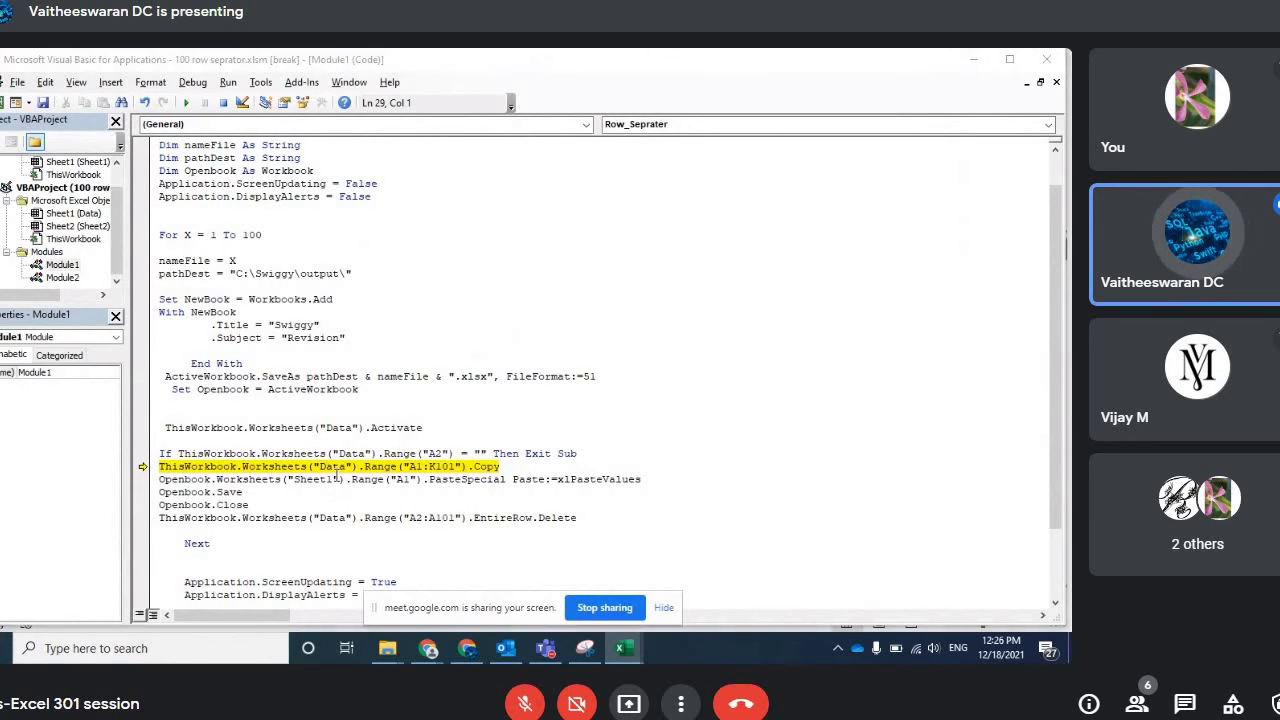
key(alt+Tab)
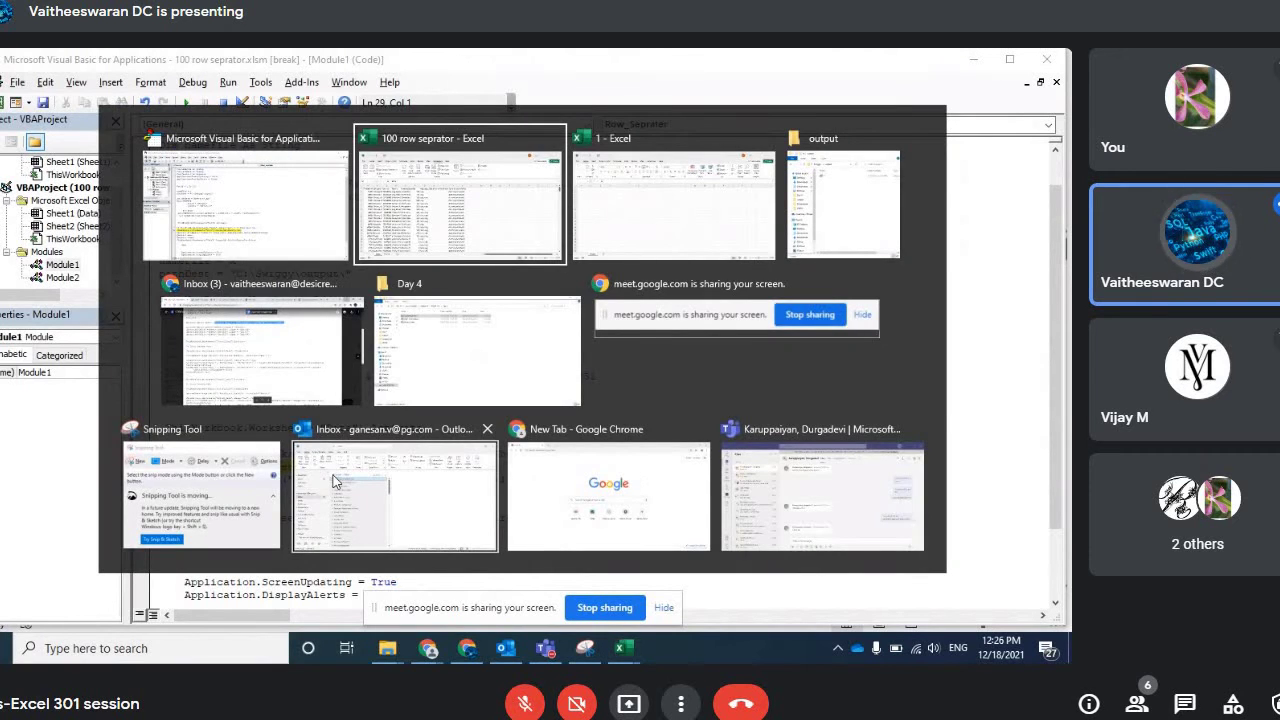
key(alt+Tab)
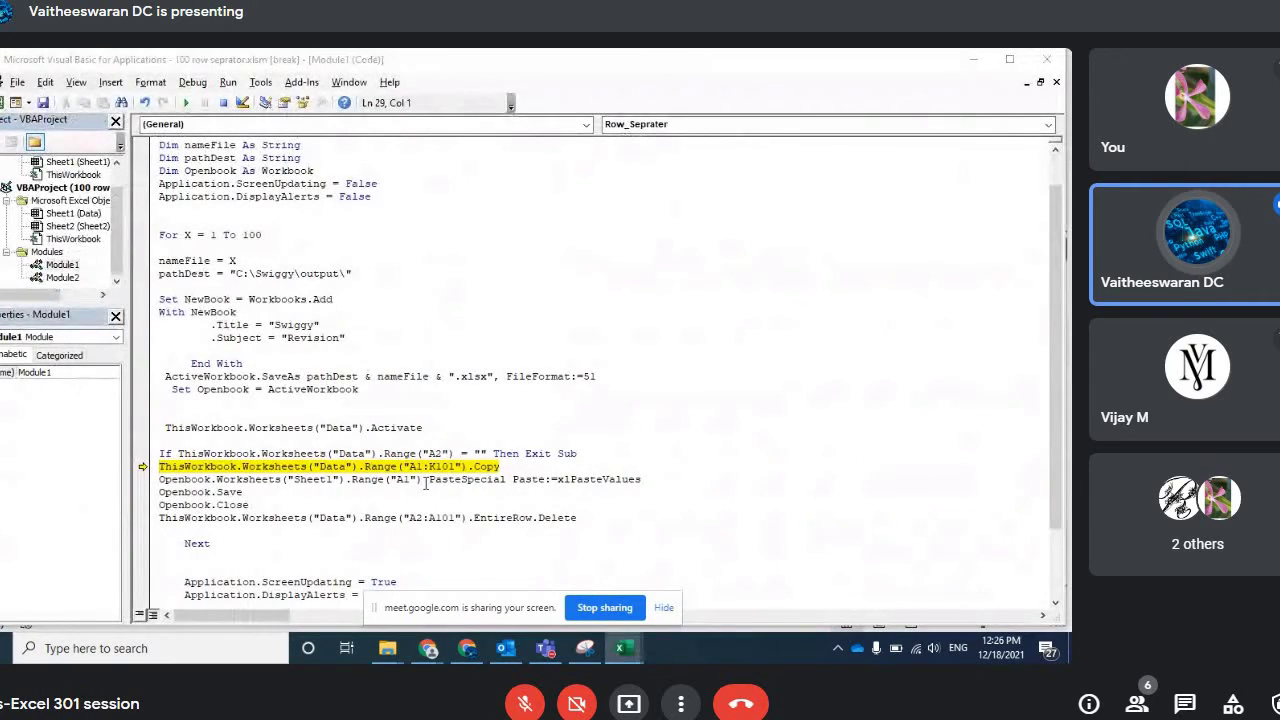
key(alt+F11)
key(alt+F11)
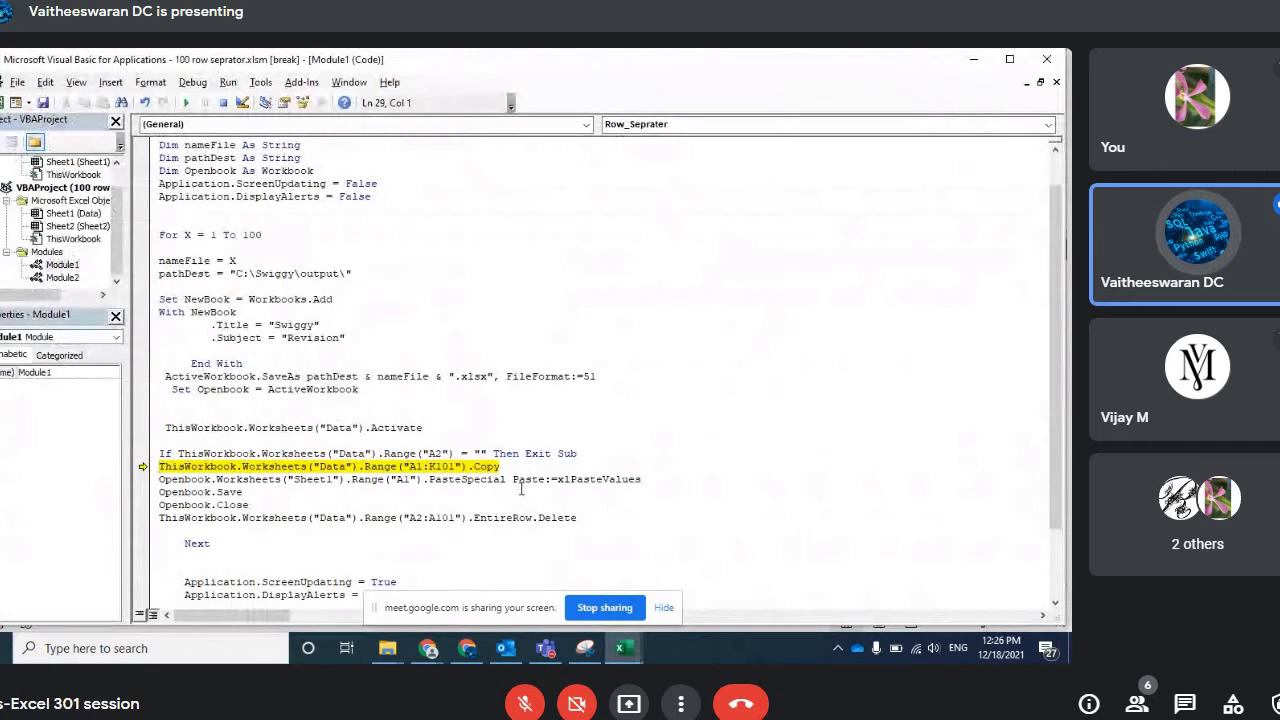
key(F8)
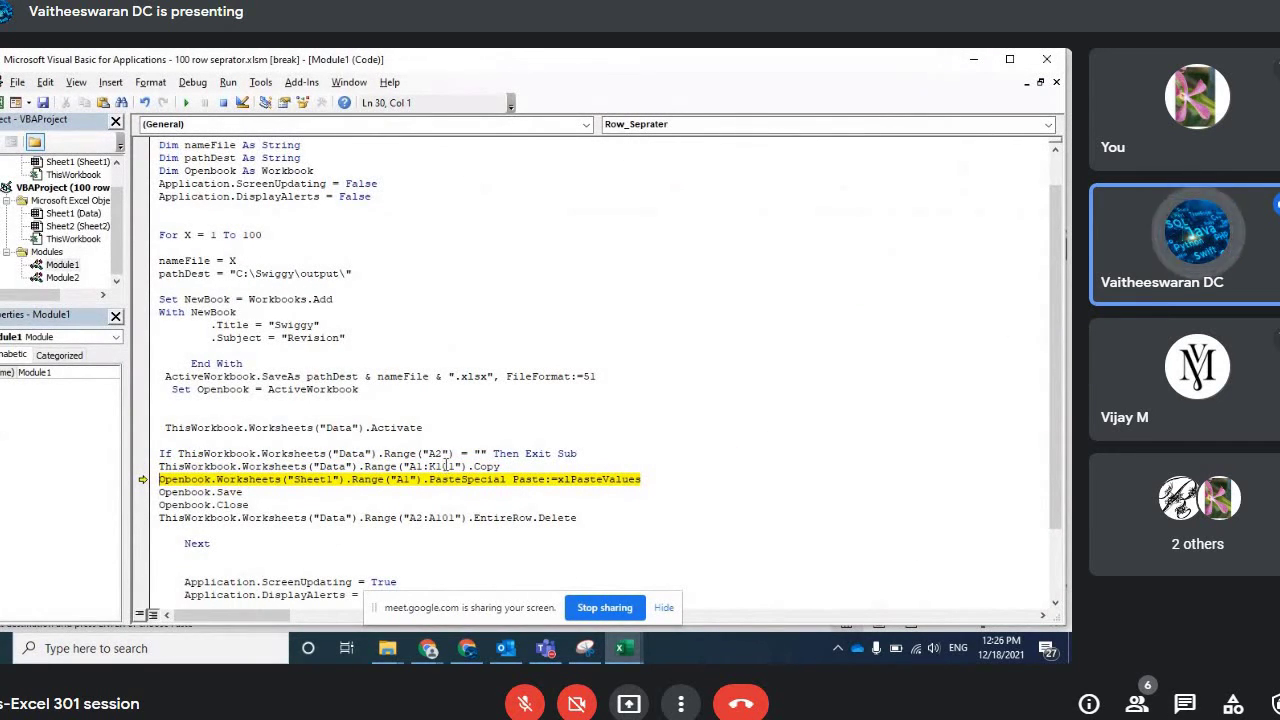
Step: Run the PasteSpecial line and check the values pasted into workbook 1's Sheet1
key(alt+F11)
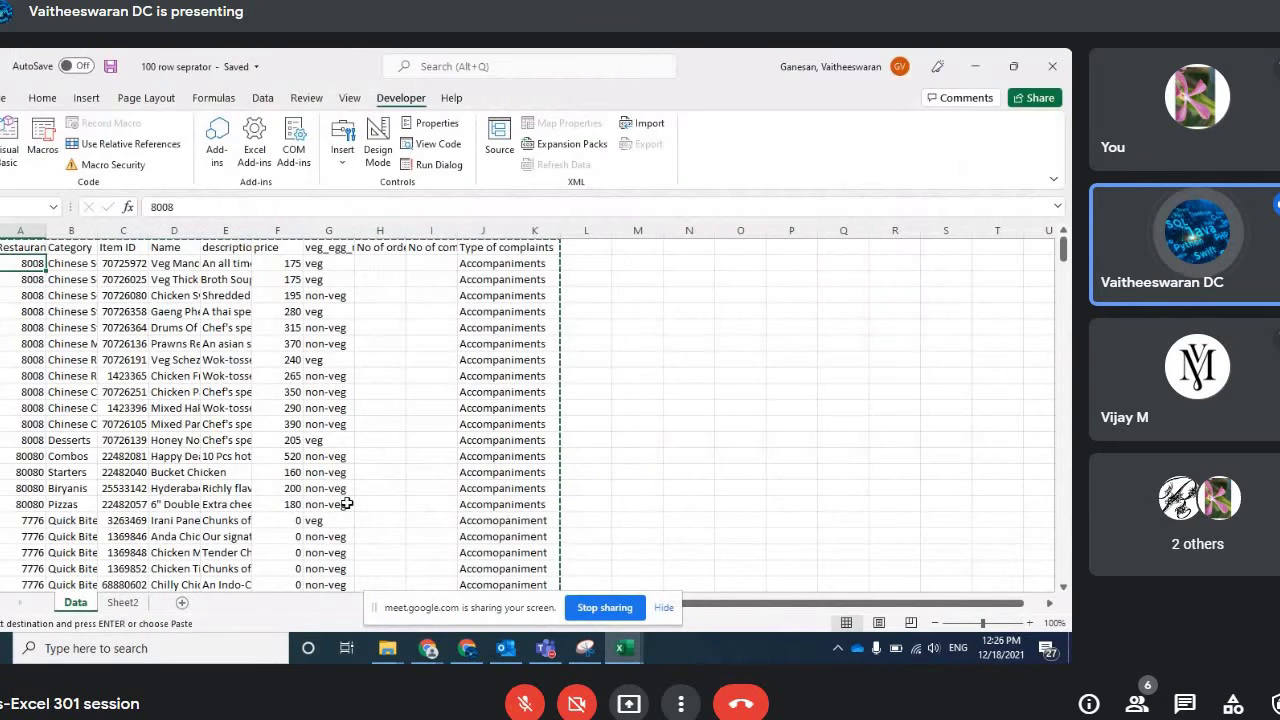
key(alt+F11)
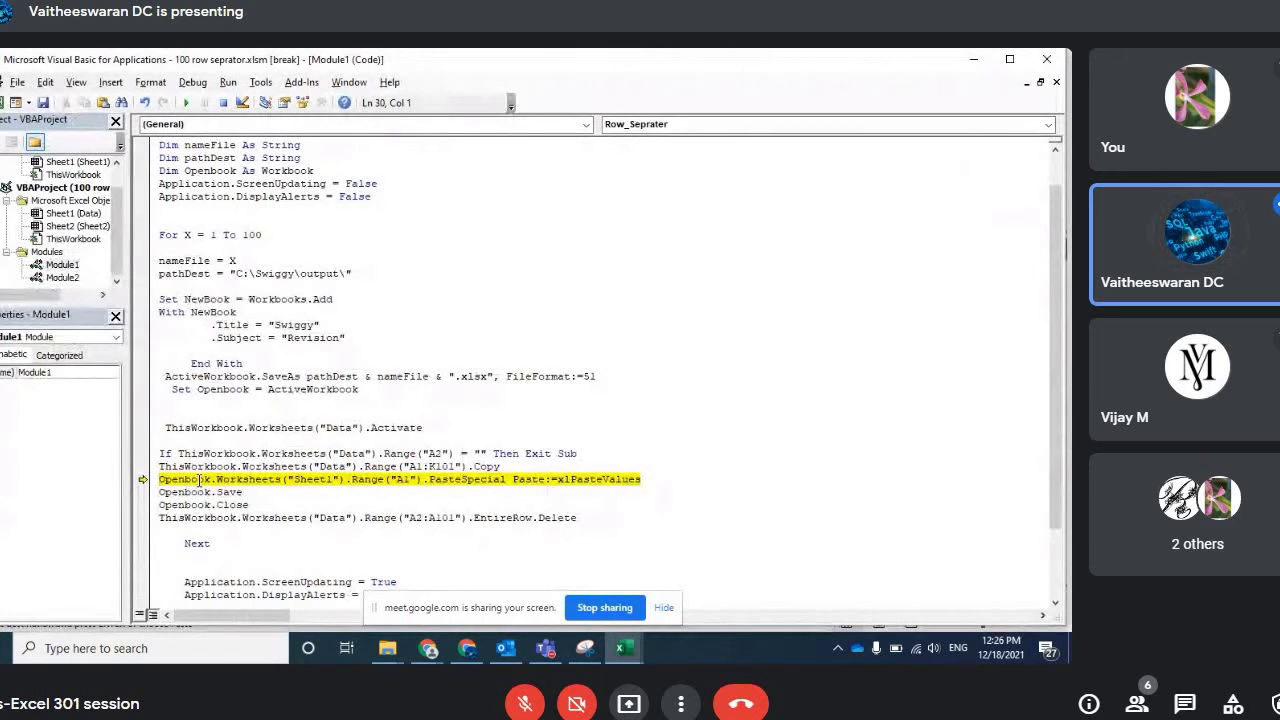
key(F8)
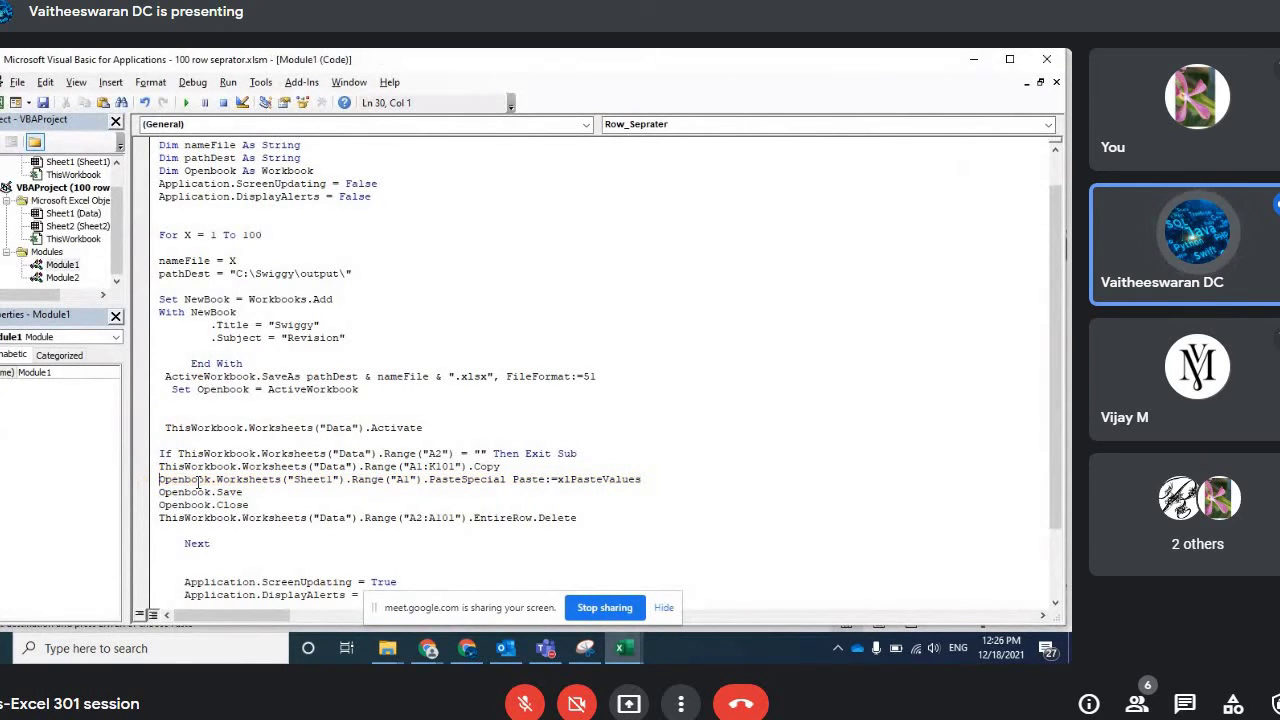
key(alt+Tab)
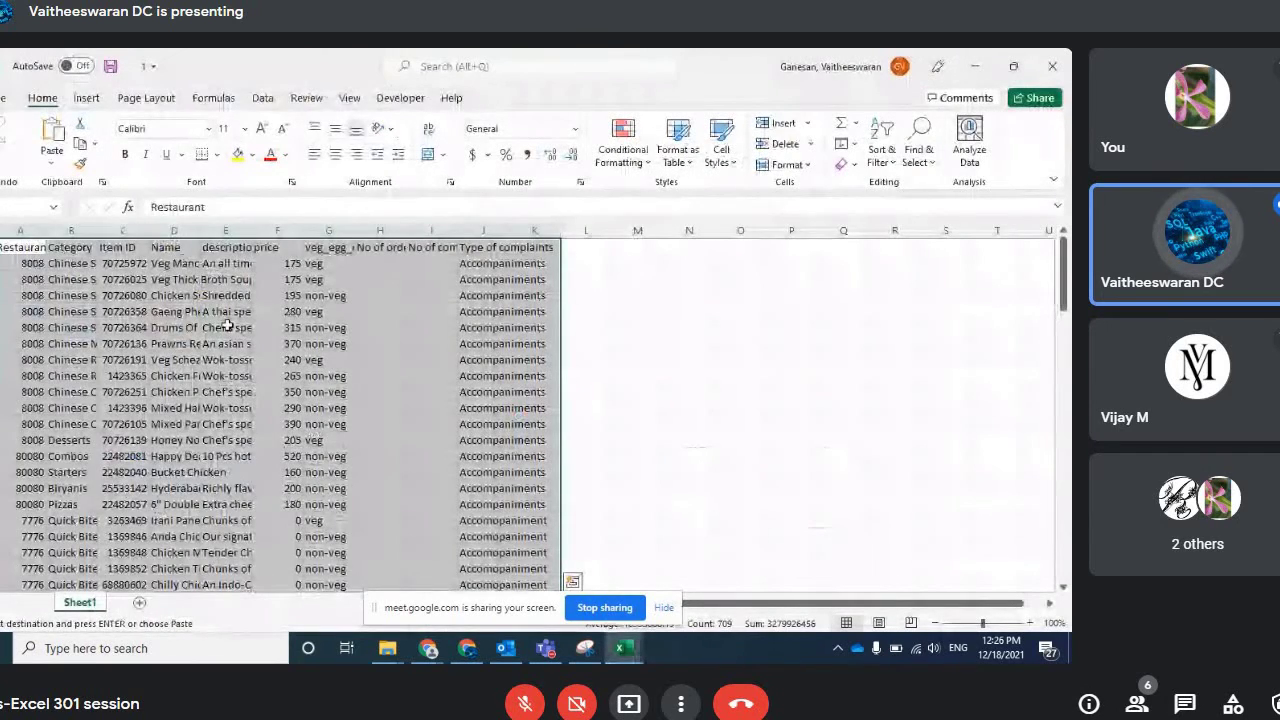
key(alt+Tab)
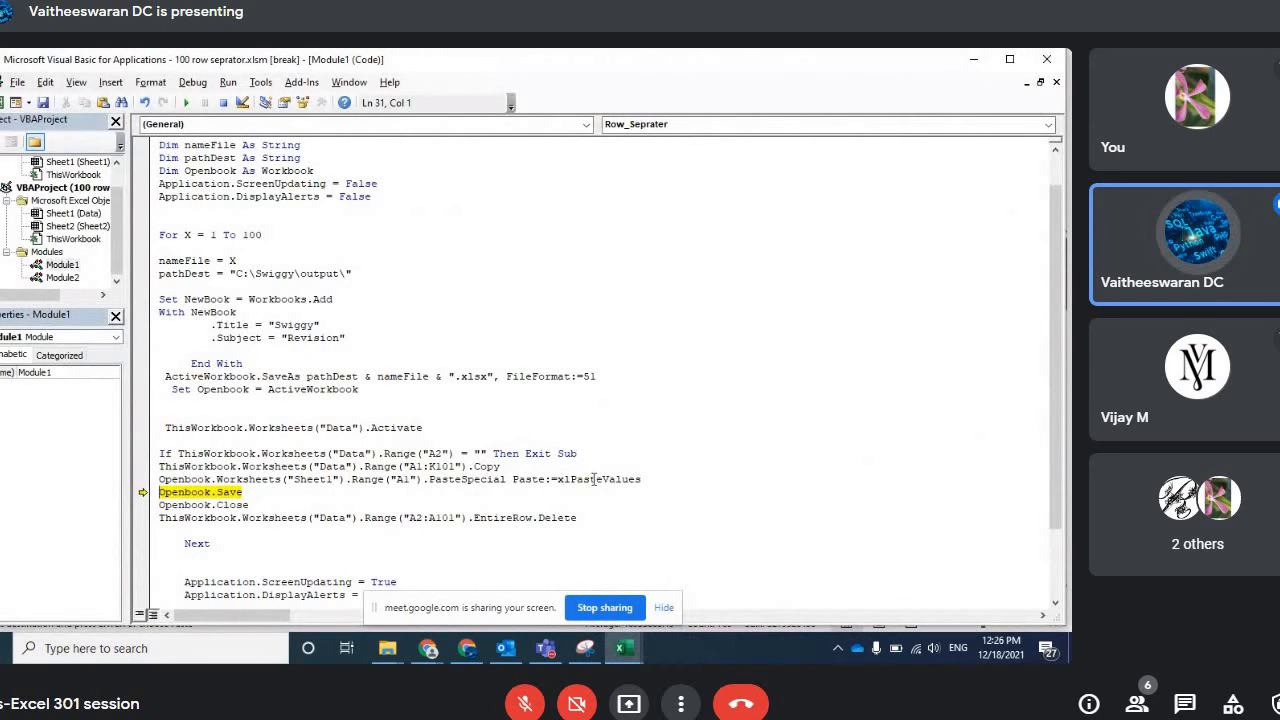
Step: Scroll through the pasted rows in workbook 1, then run the Openbook.Save line
mouse_move(598, 479)
key(alt+Tab)
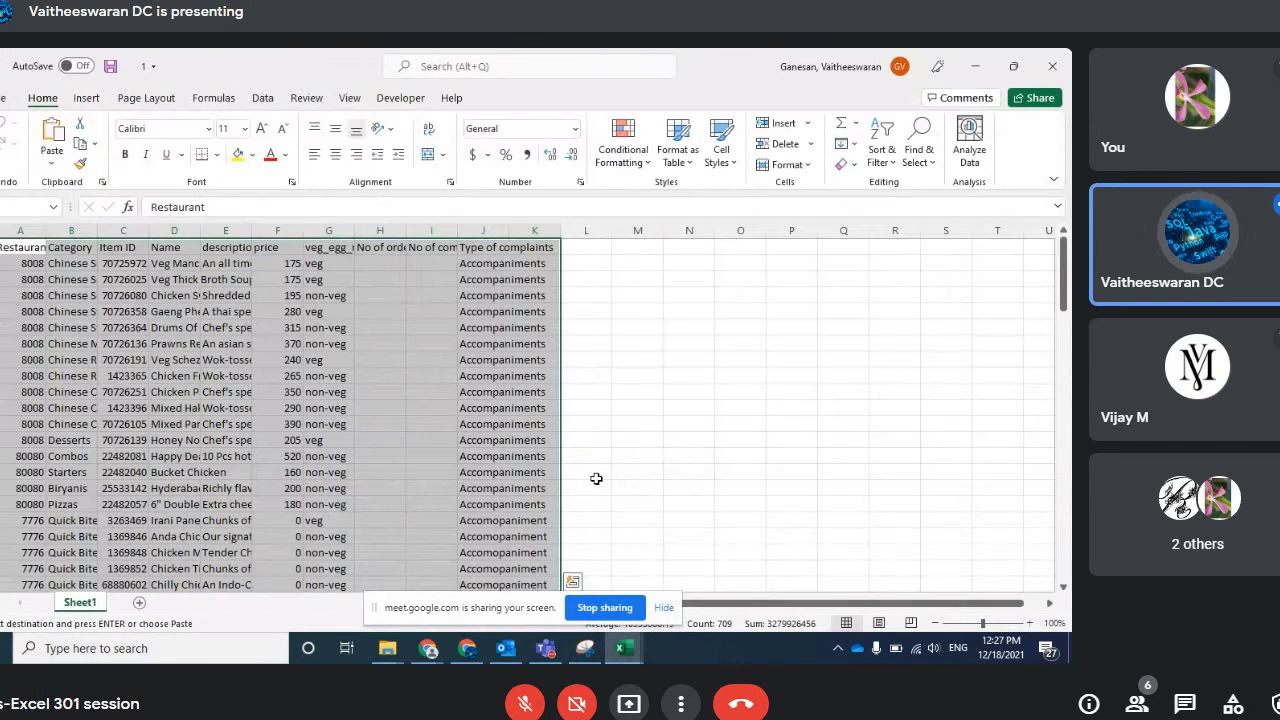
scroll(177, 443, down, 7)
scroll(177, 443, down, 7)
scroll(180, 456, down, 7)
scroll(180, 456, down, 4)
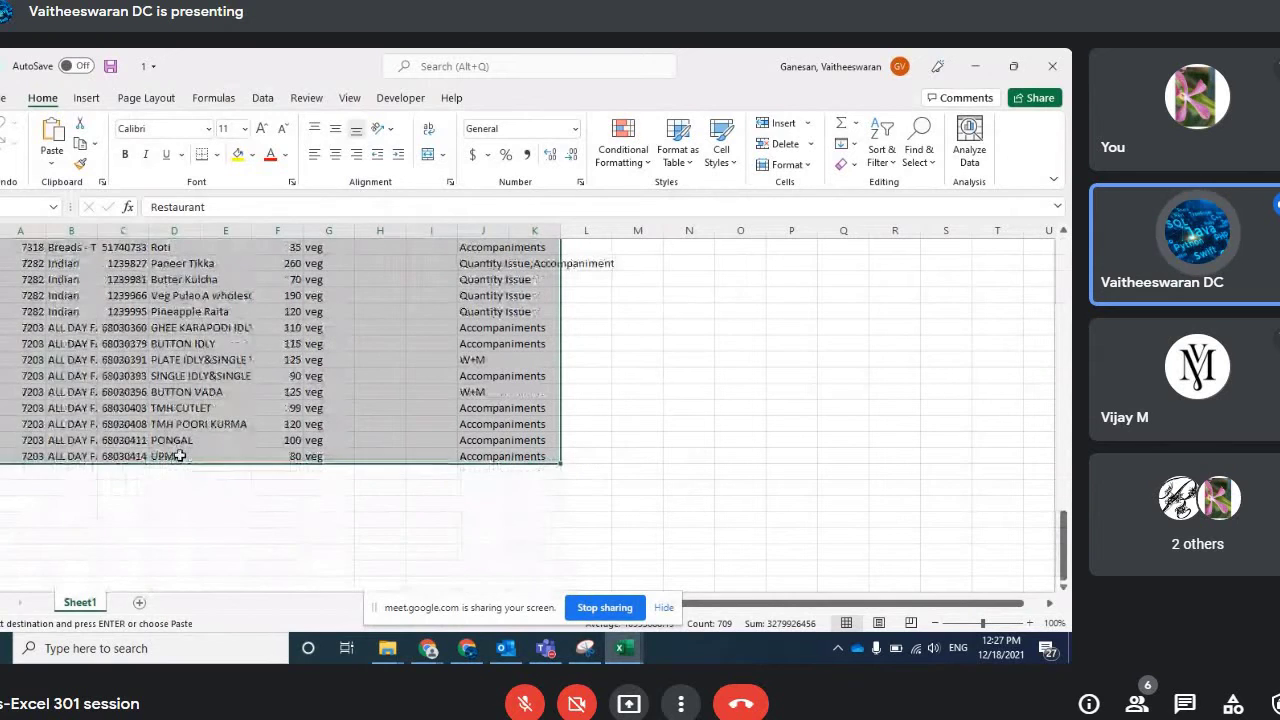
key(alt+Tab)
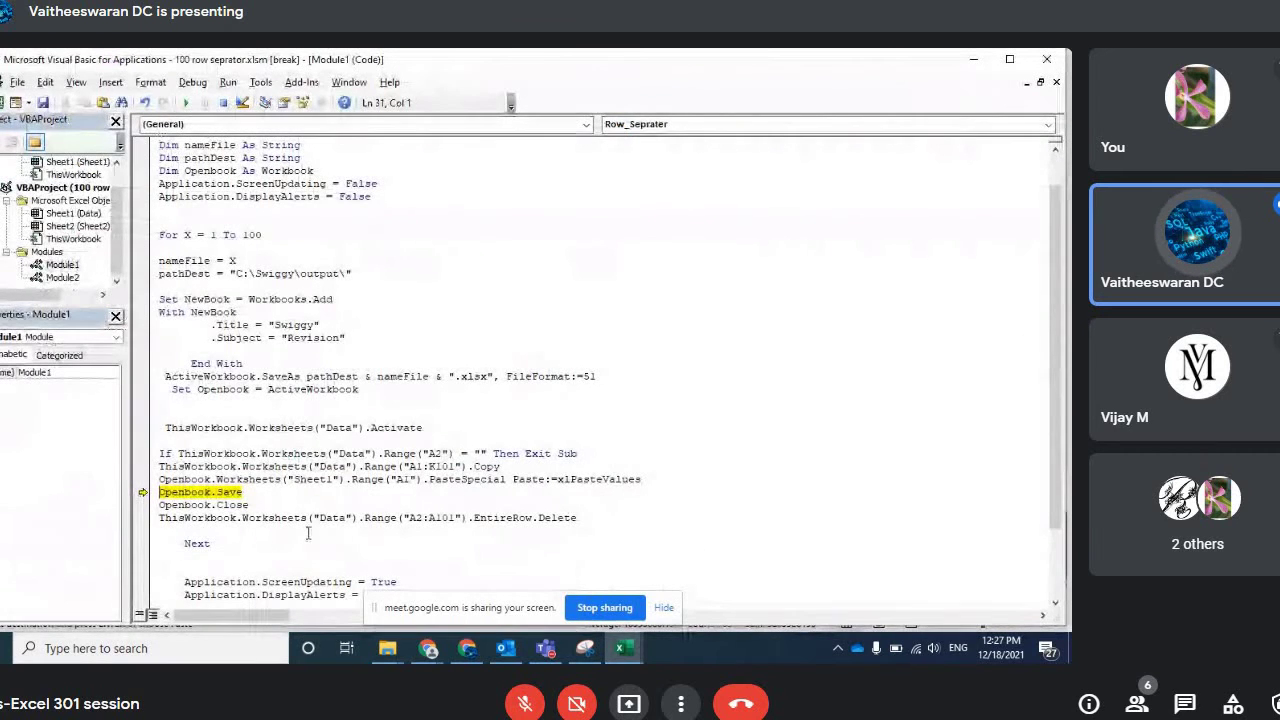
key(F8)
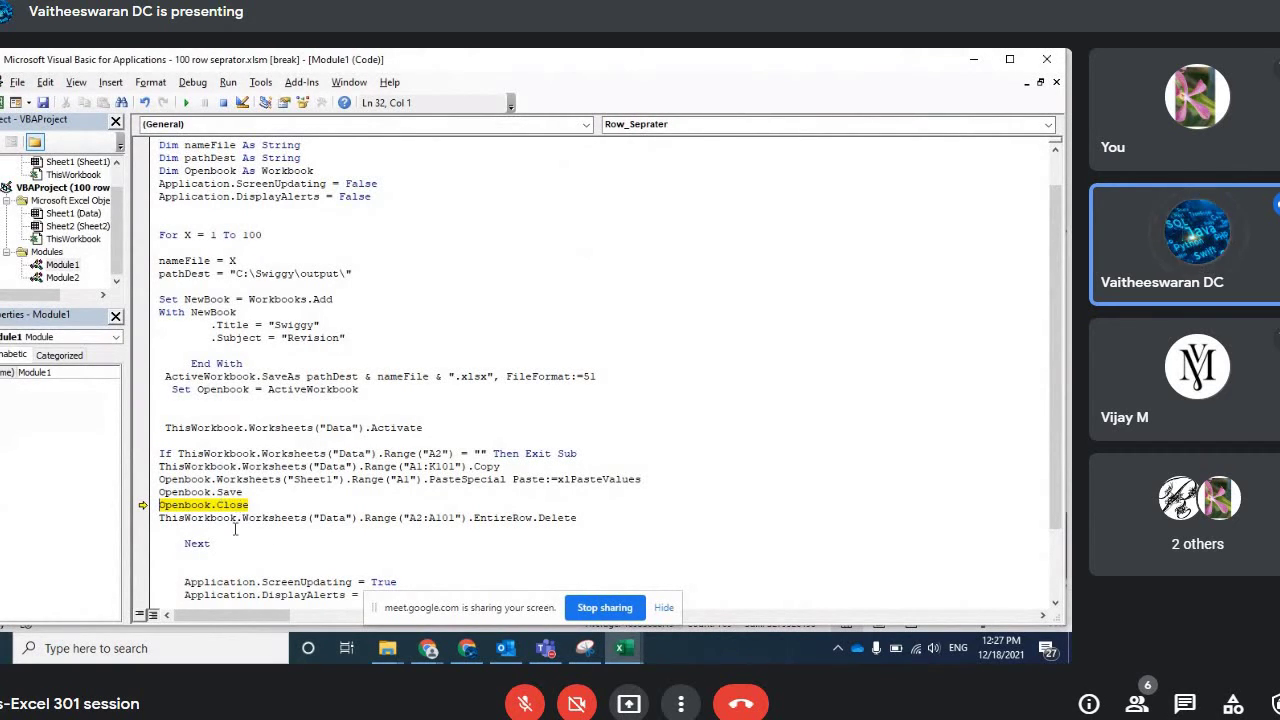
Step: Close workbook 1 and review the Data sheet rows before deletion
key(F8)
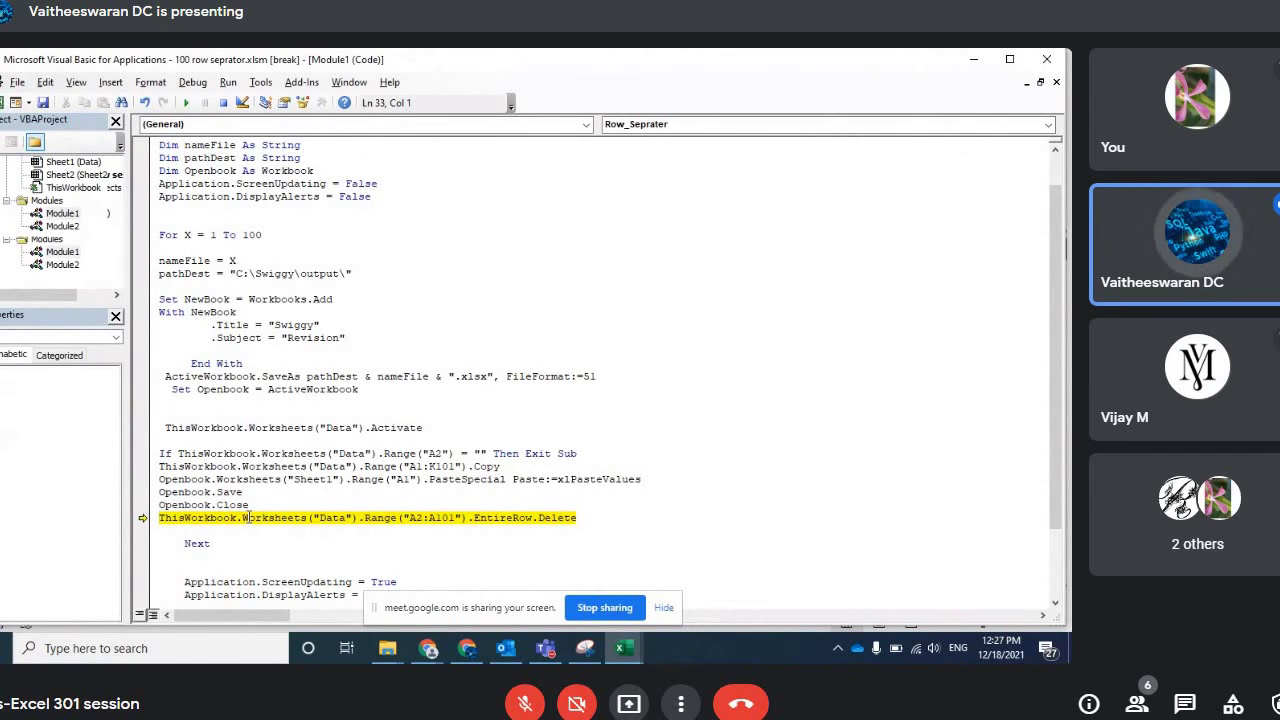
key(alt+Tab)
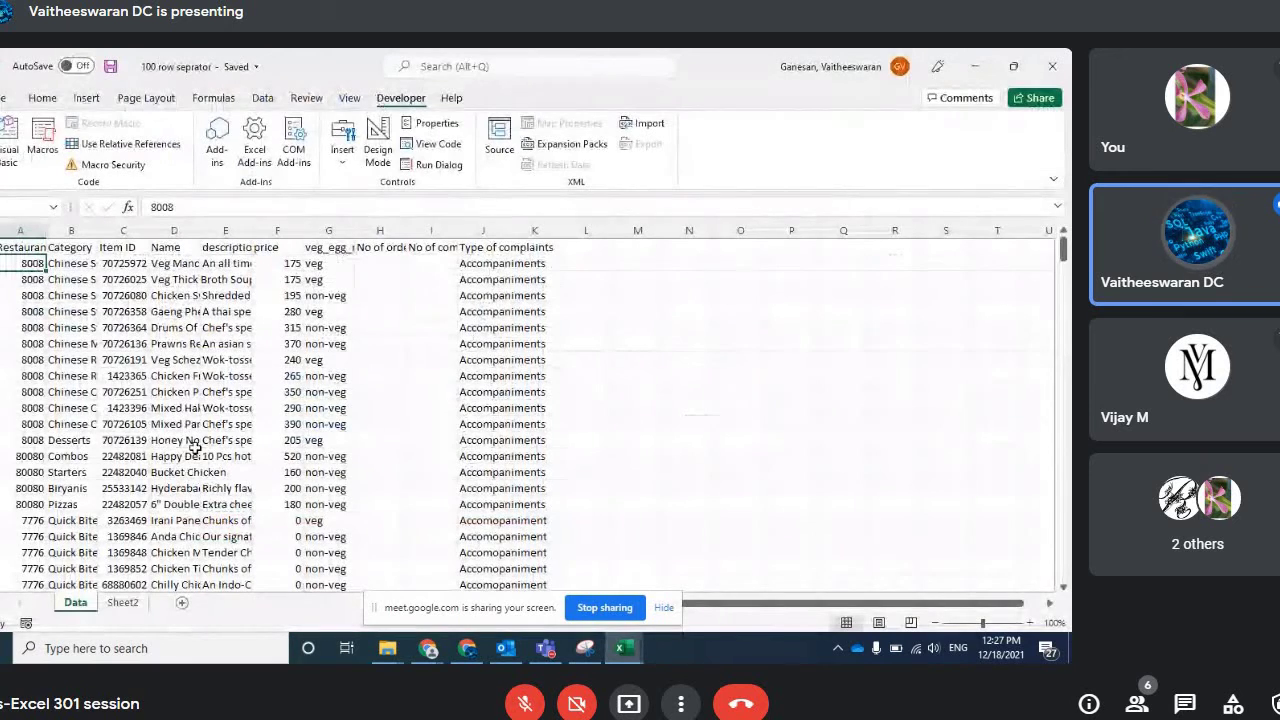
key(alt+Tab)
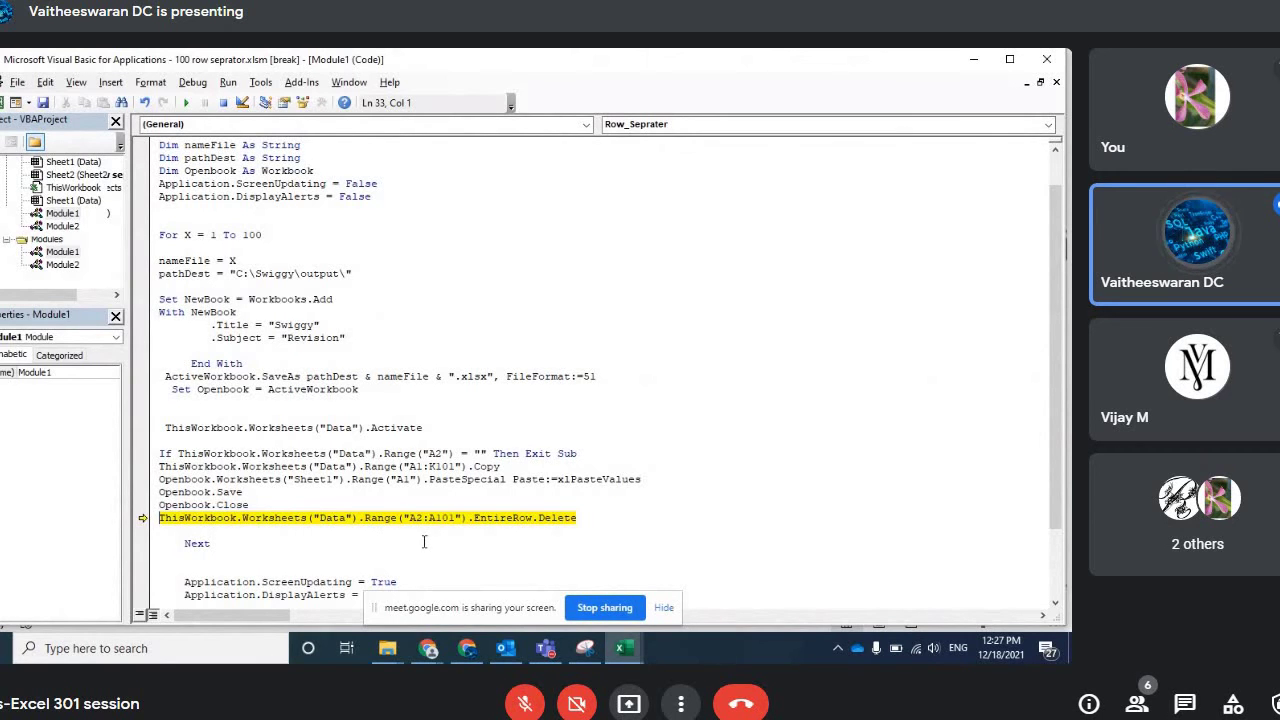
key(alt+Tab)
scroll(80, 410, down, 5)
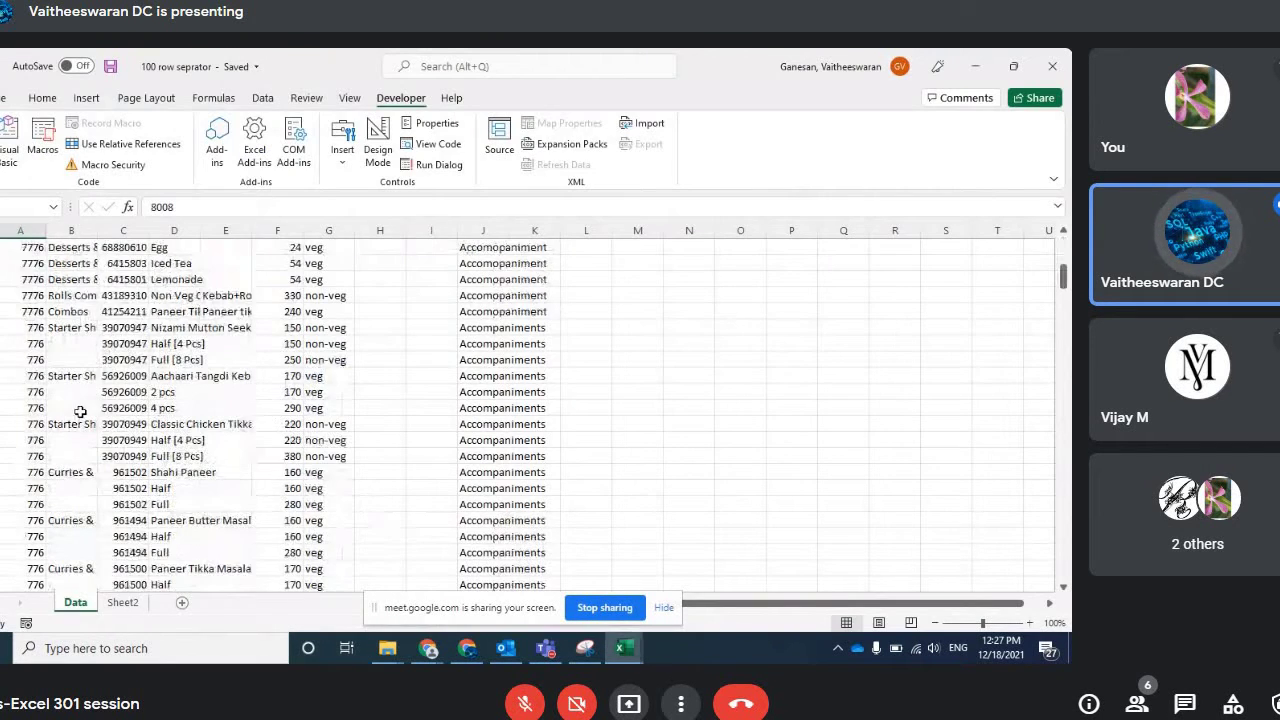
scroll(80, 410, down, 2)
key(alt+Tab)
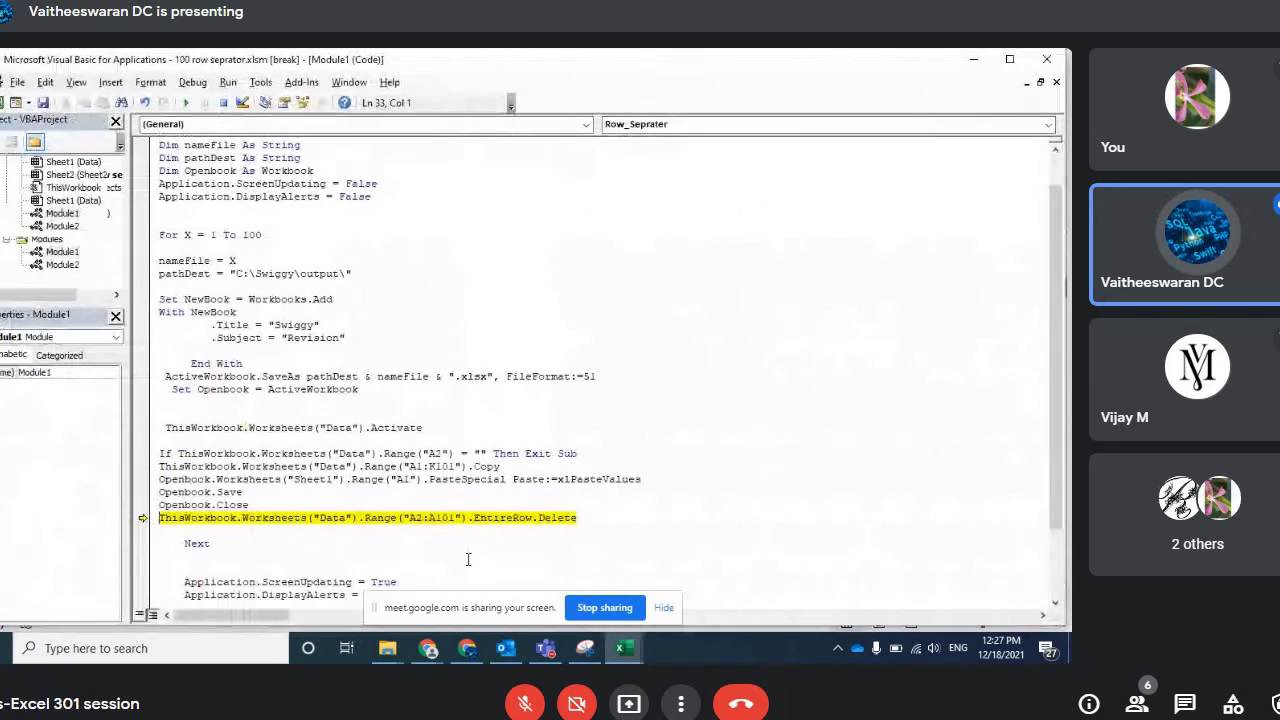
Step: Delete Data rows 2 to 101, verify the sheet, and loop back to nameFile = X
key(F8)
key(alt+Tab)
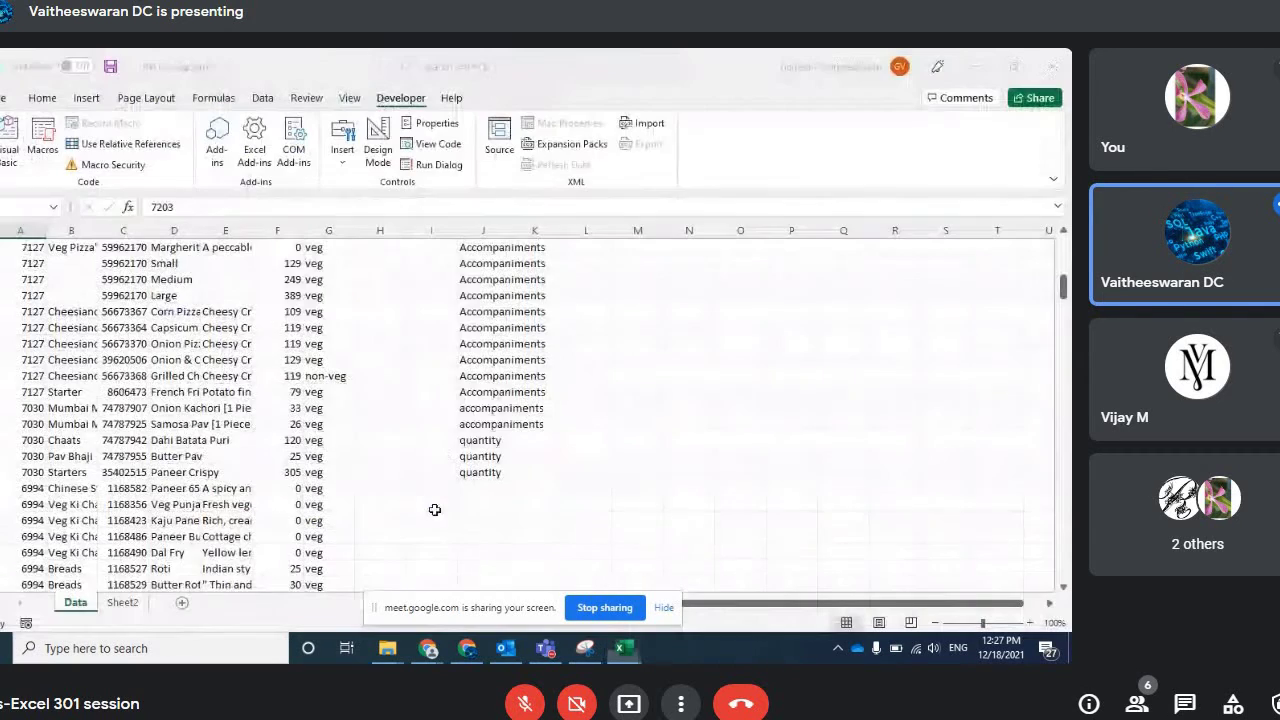
scroll(351, 466, up, 3)
scroll(351, 466, up, 5)
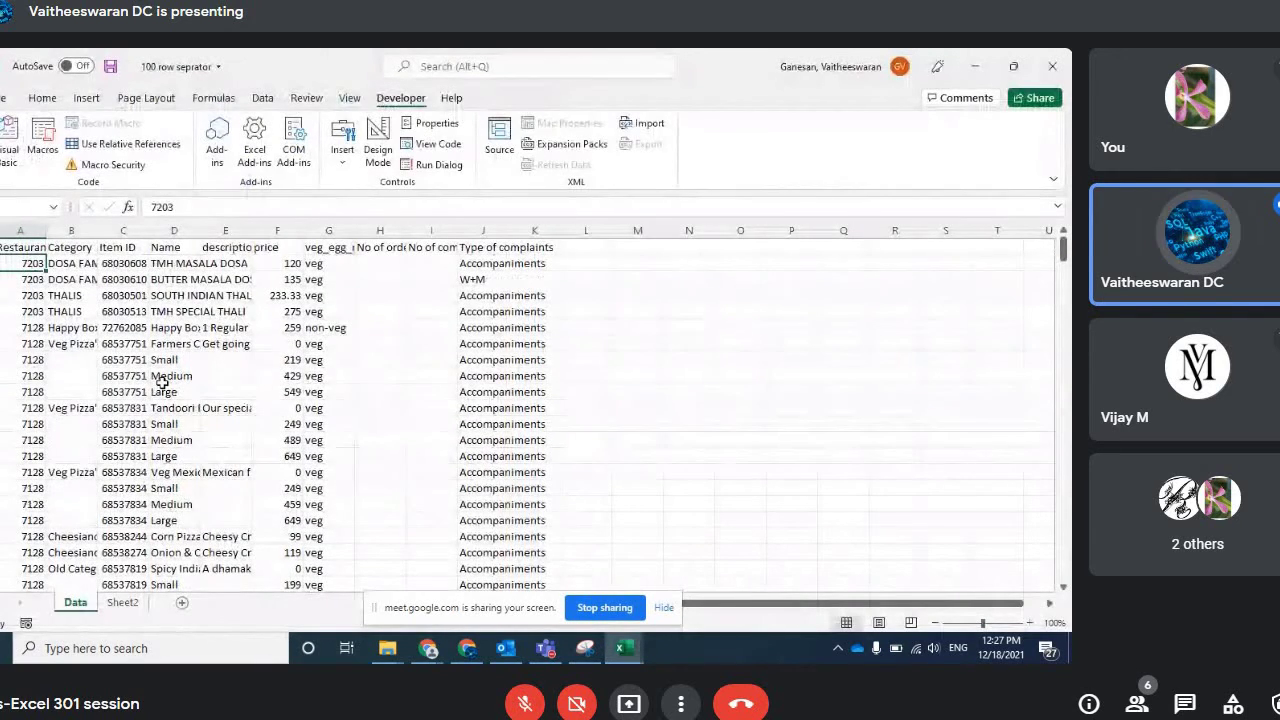
key(alt+Tab)
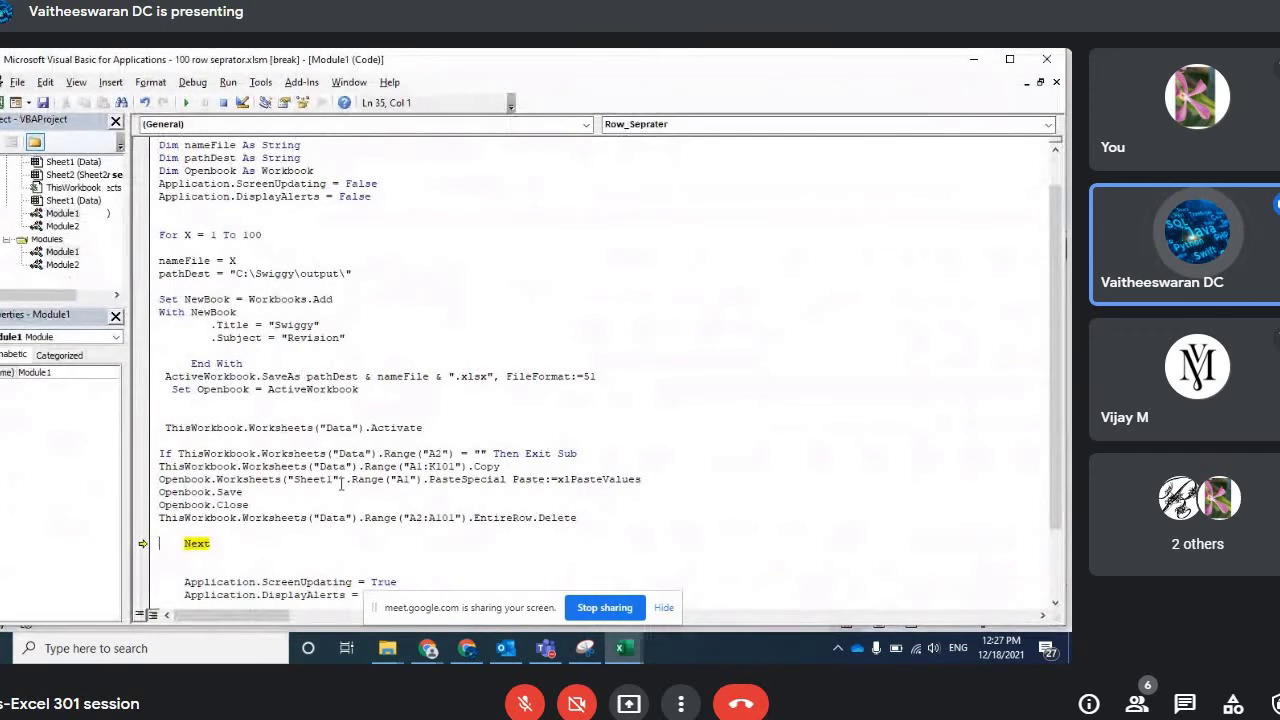
key(F8)
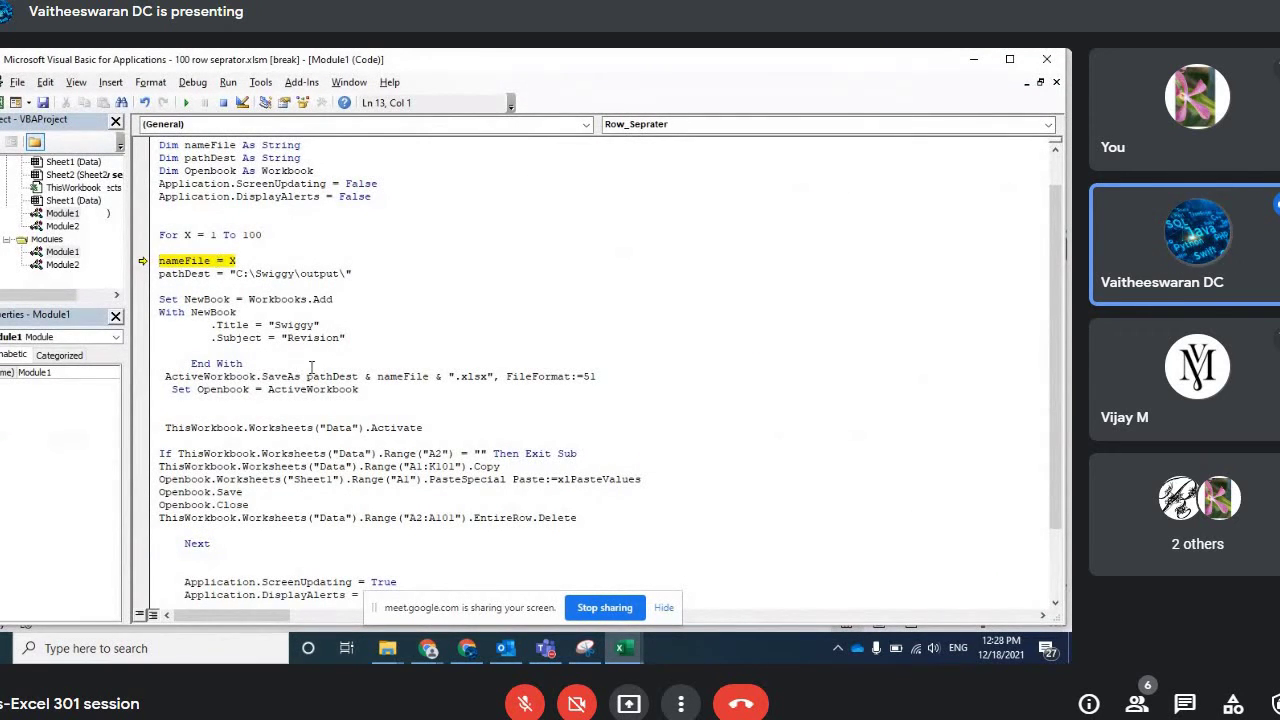
Step: Step through the loop: create and save 2.xlsx, paste the values, close it, delete rows
key(F8)
key(F8)
key(F8)
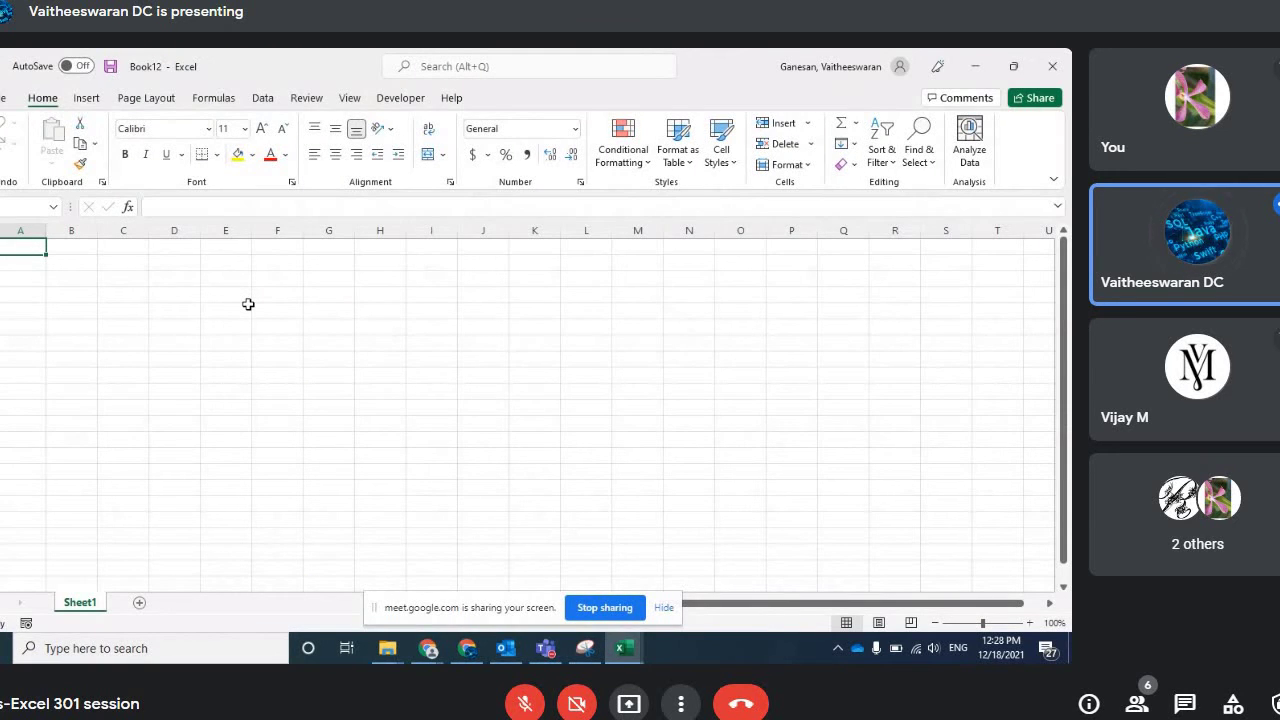
key(alt+Tab)
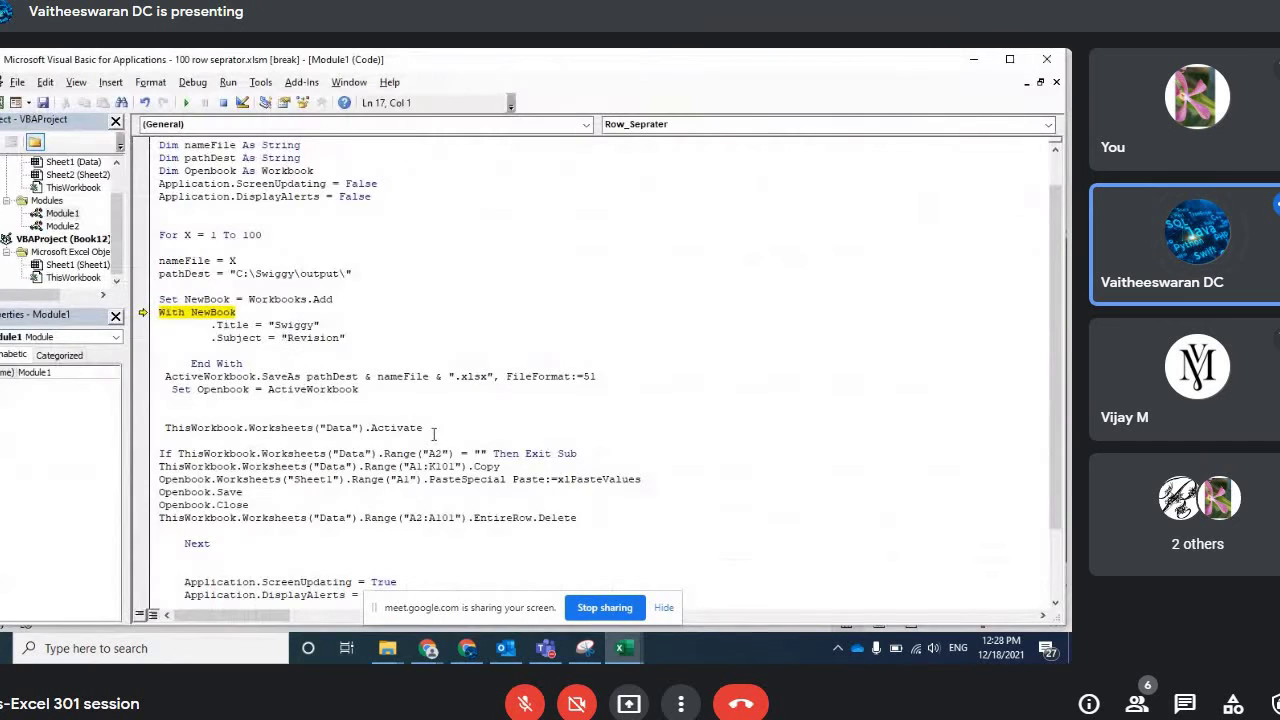
key(F8)
key(F8)
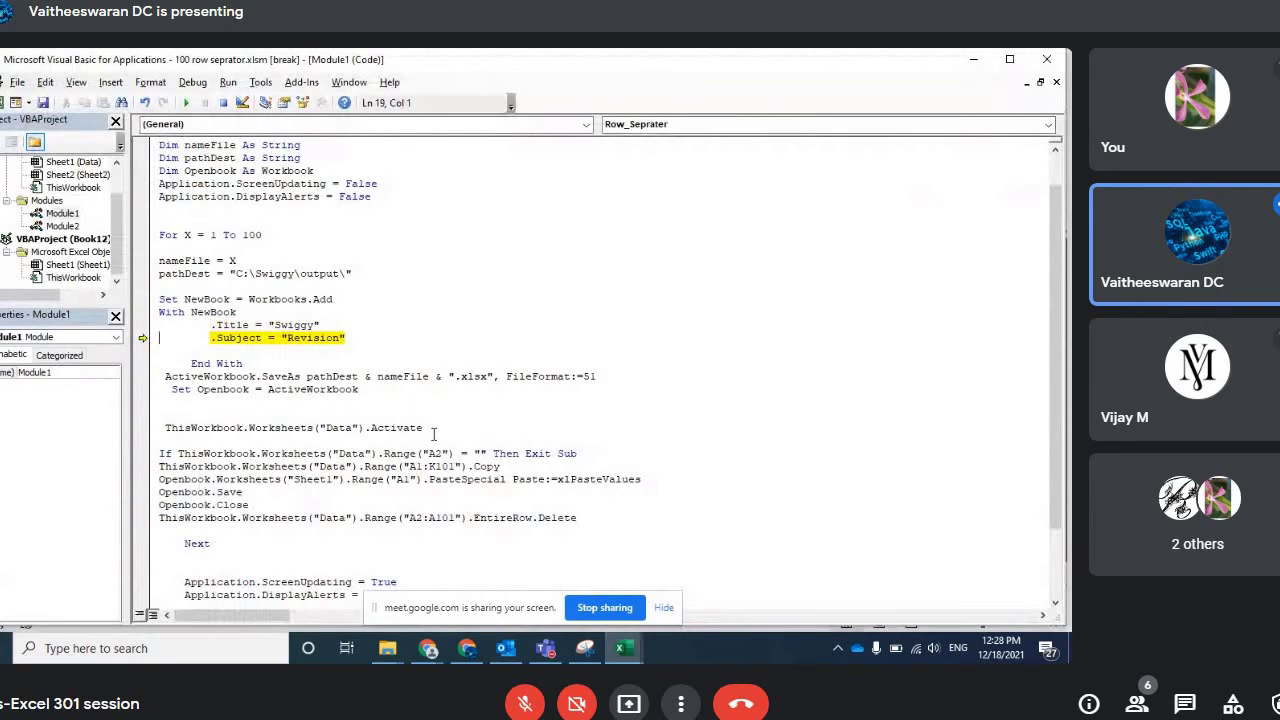
key(F8)
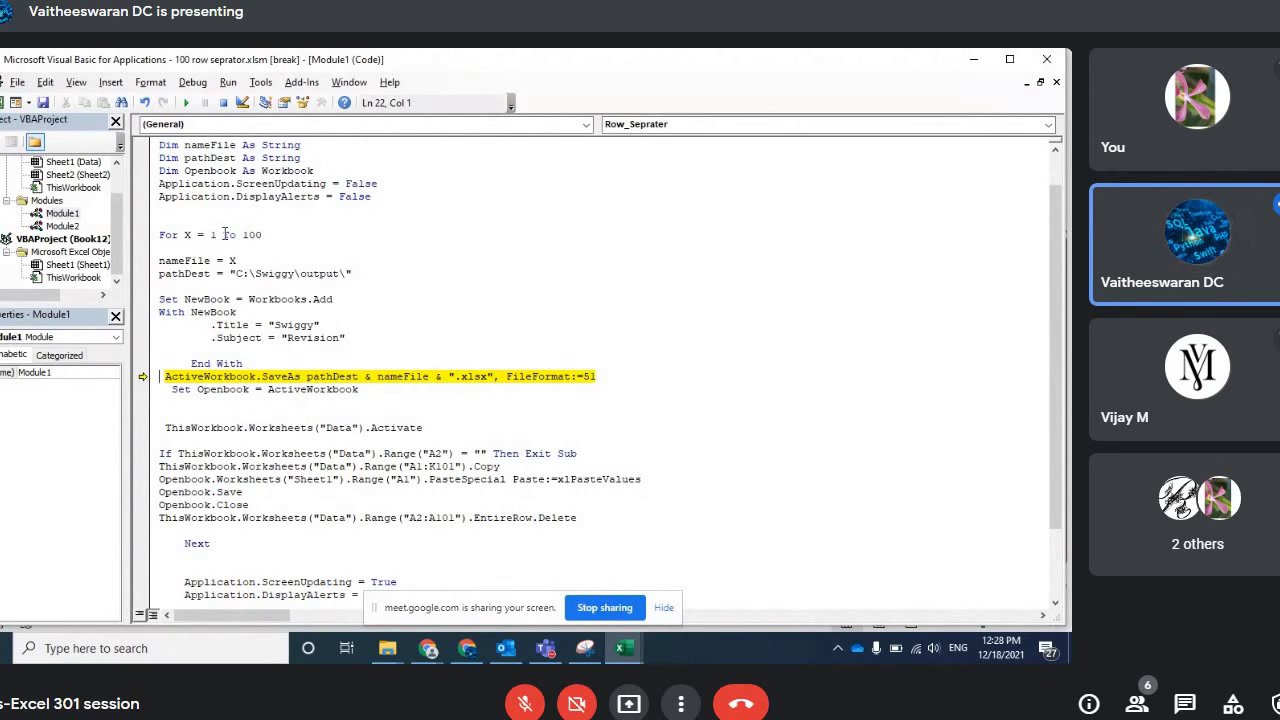
mouse_move(330, 377)
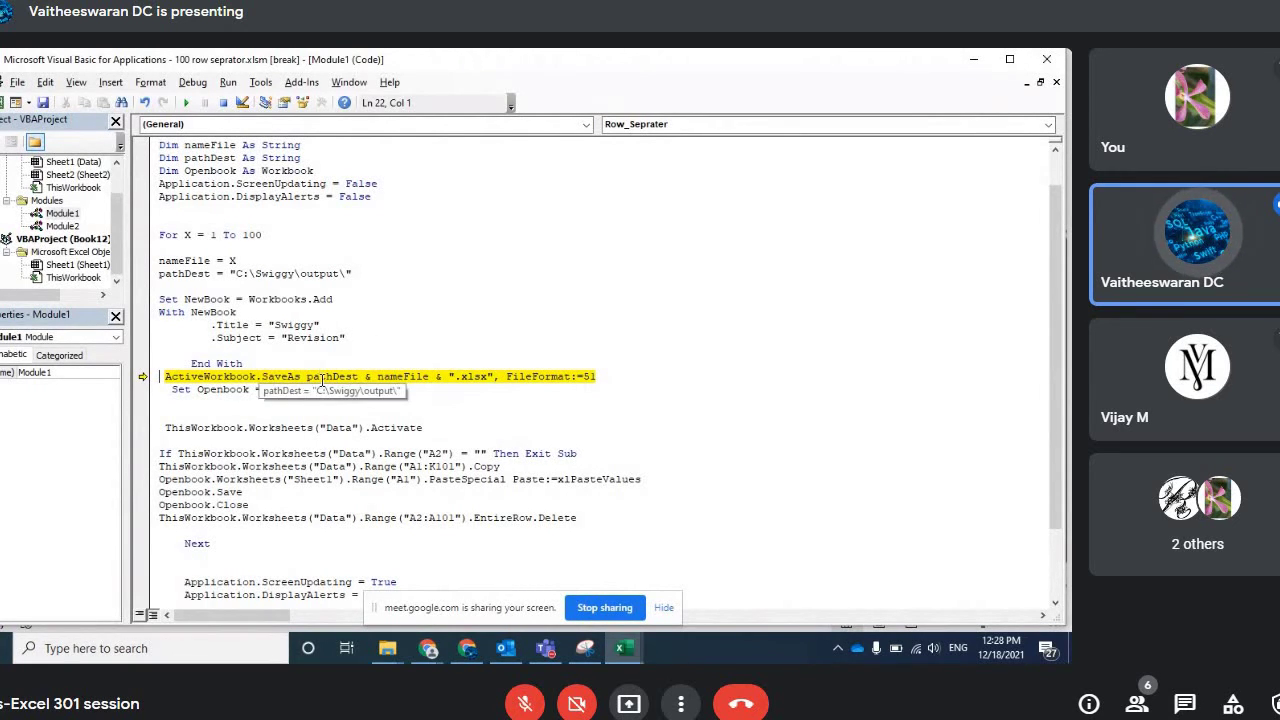
key(F8)
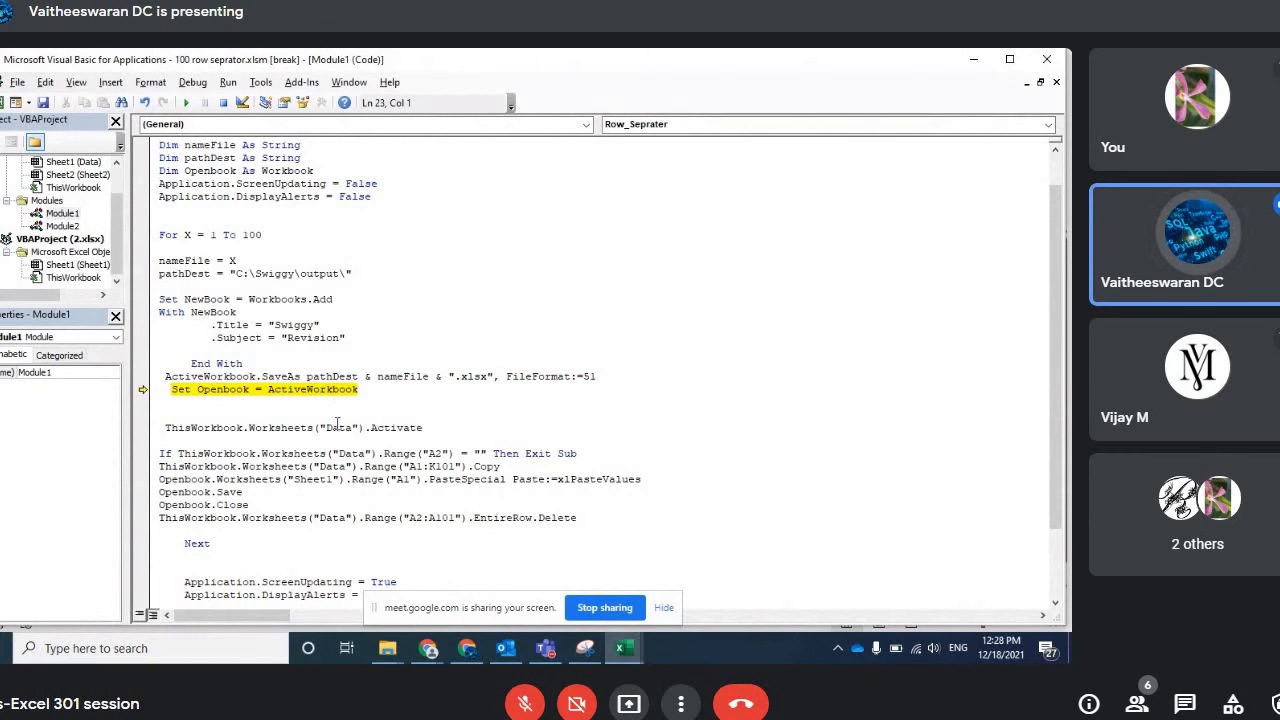
key(F8)
key(F8)
key(F8)
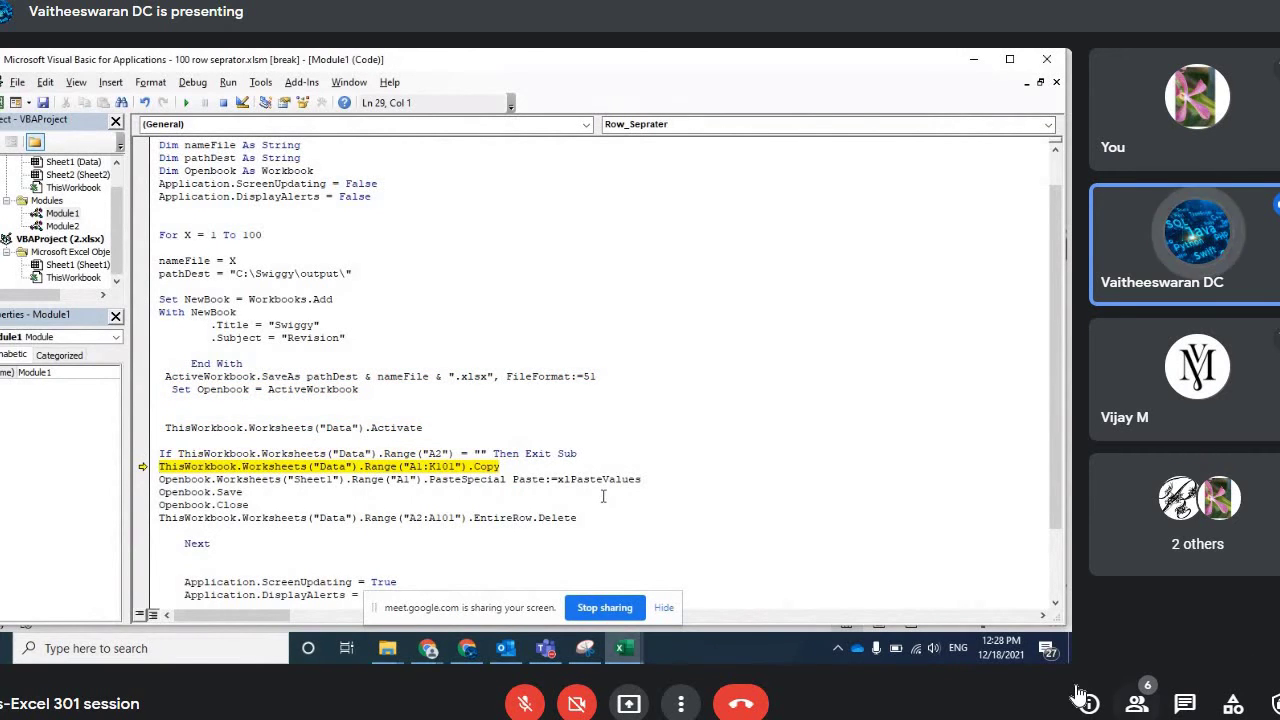
key(F8)
key(F8)
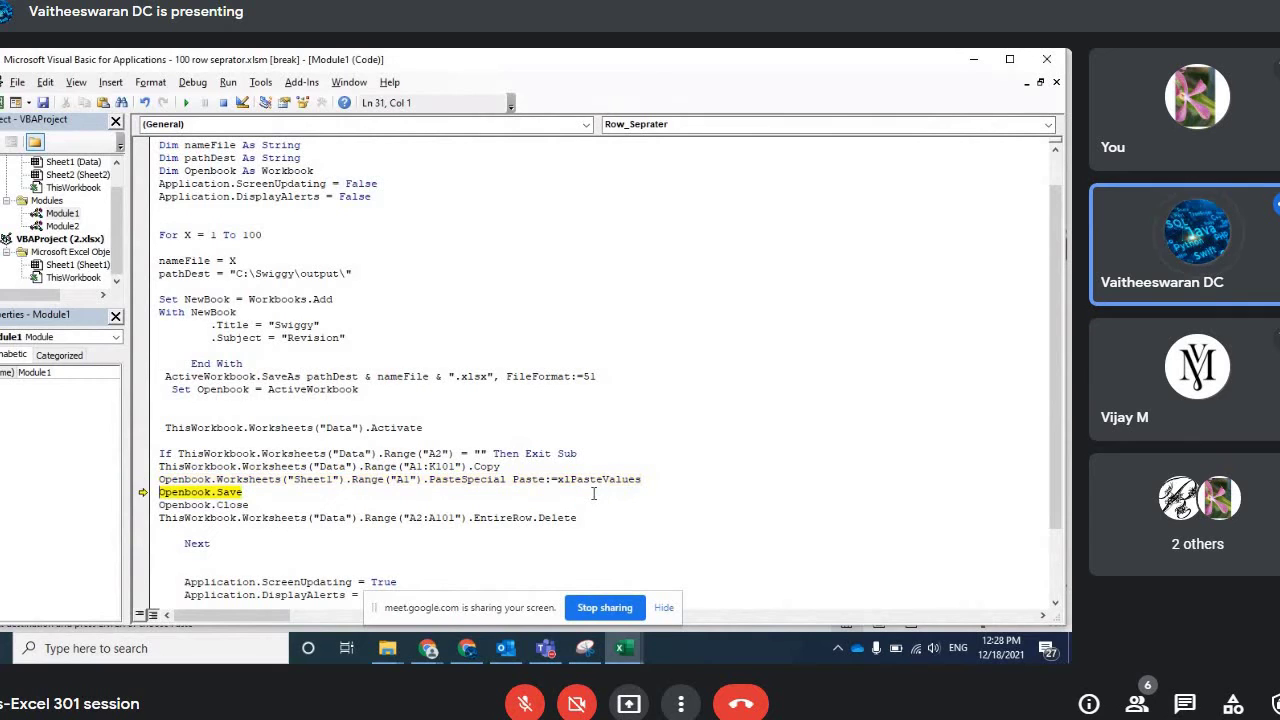
key(F8)
key(F8)
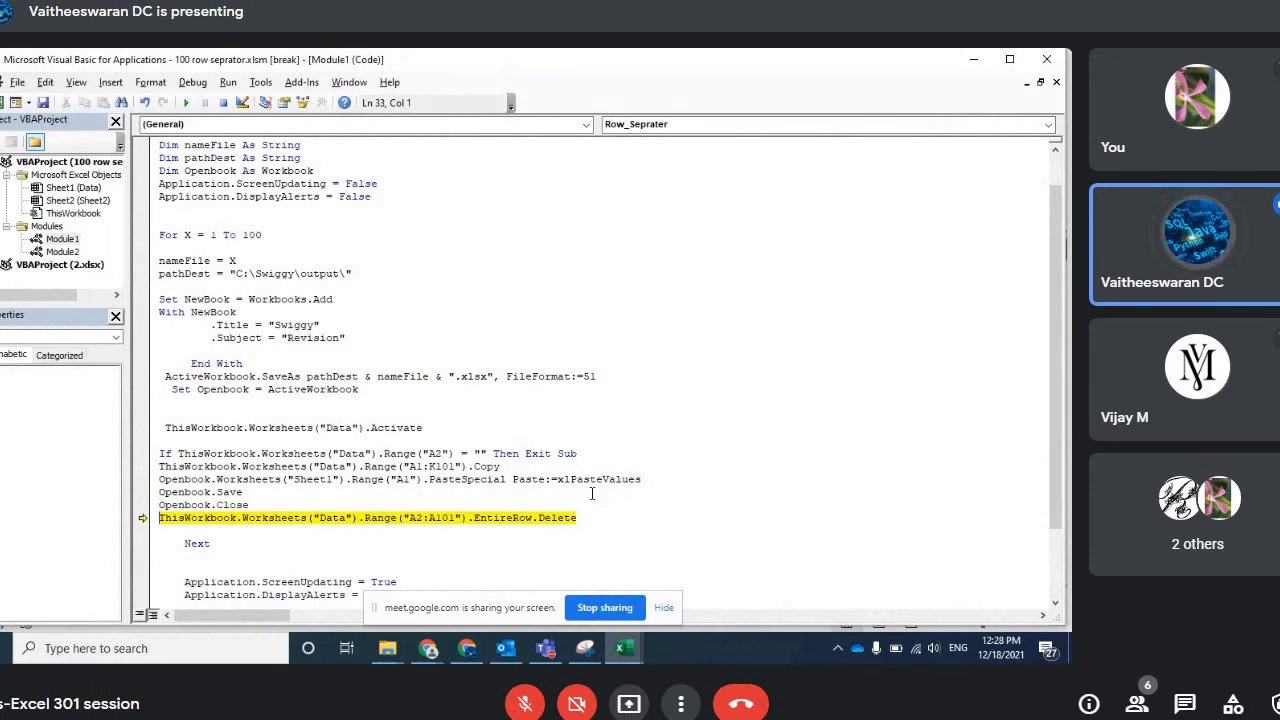
key(F8)
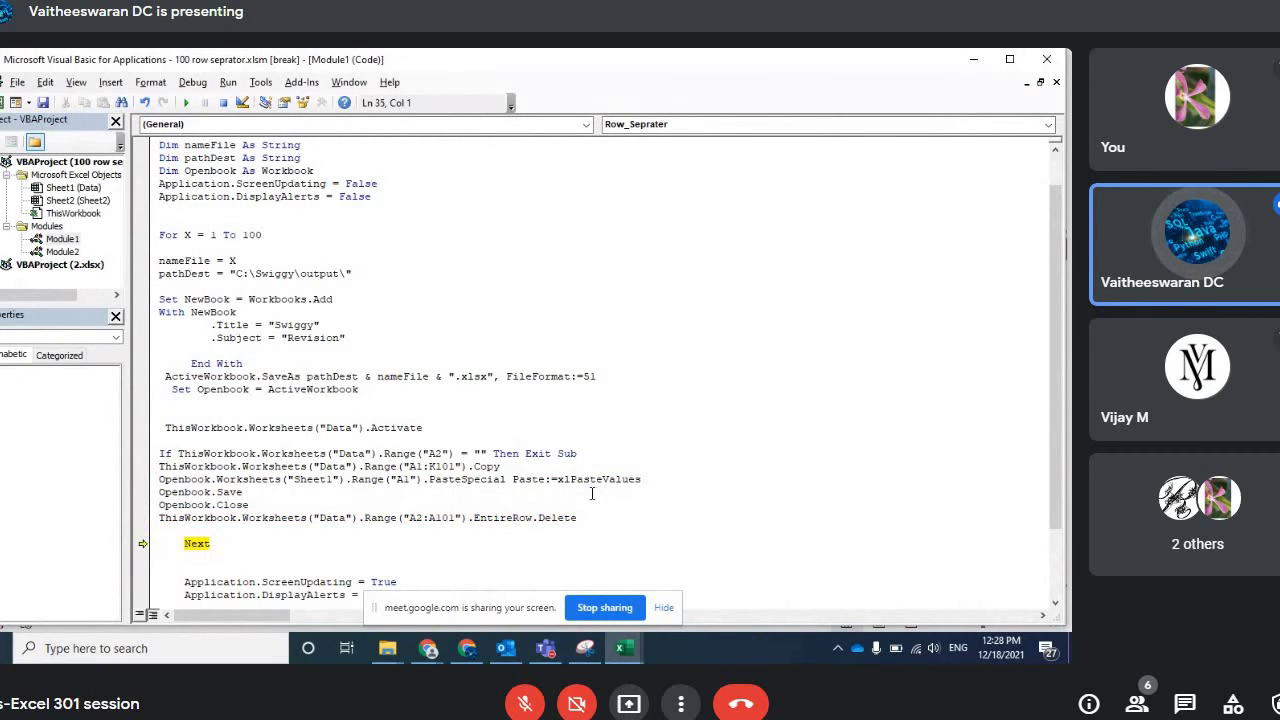
key(F8)
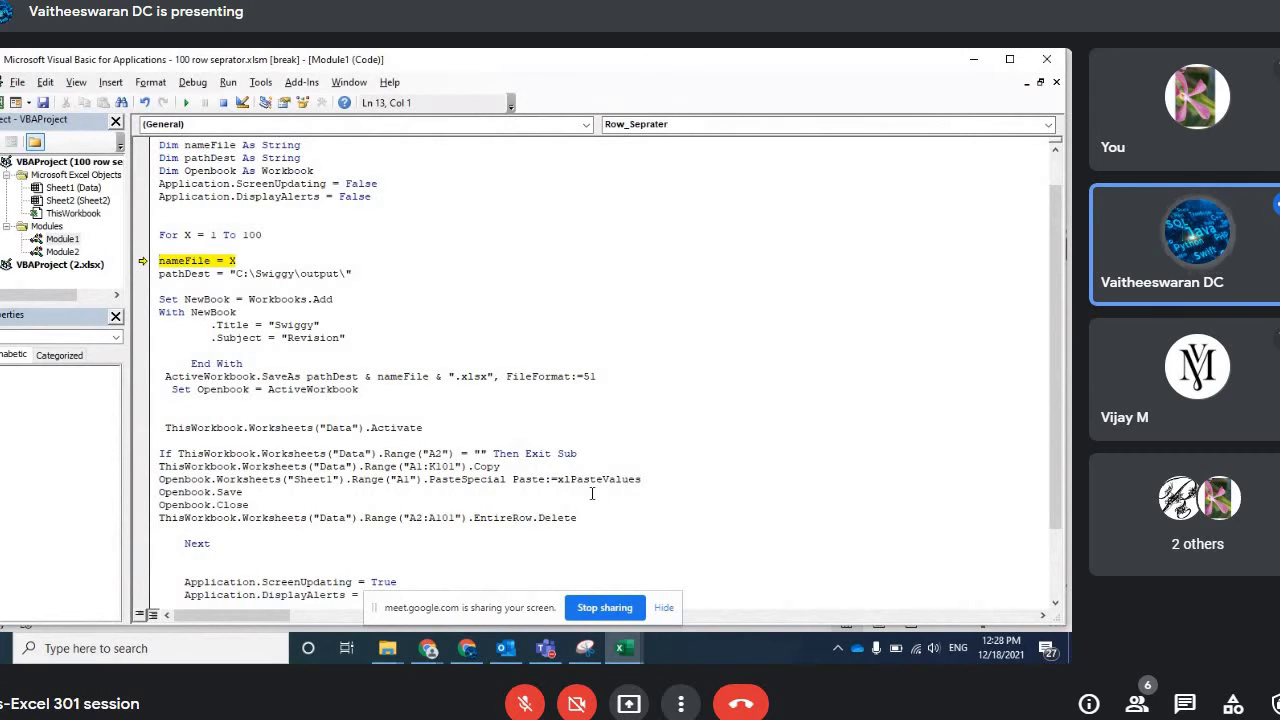
Step: Step through another loop pass that saves workbook 3.xlsx, then check the Data sheet in Excel
key(F8)
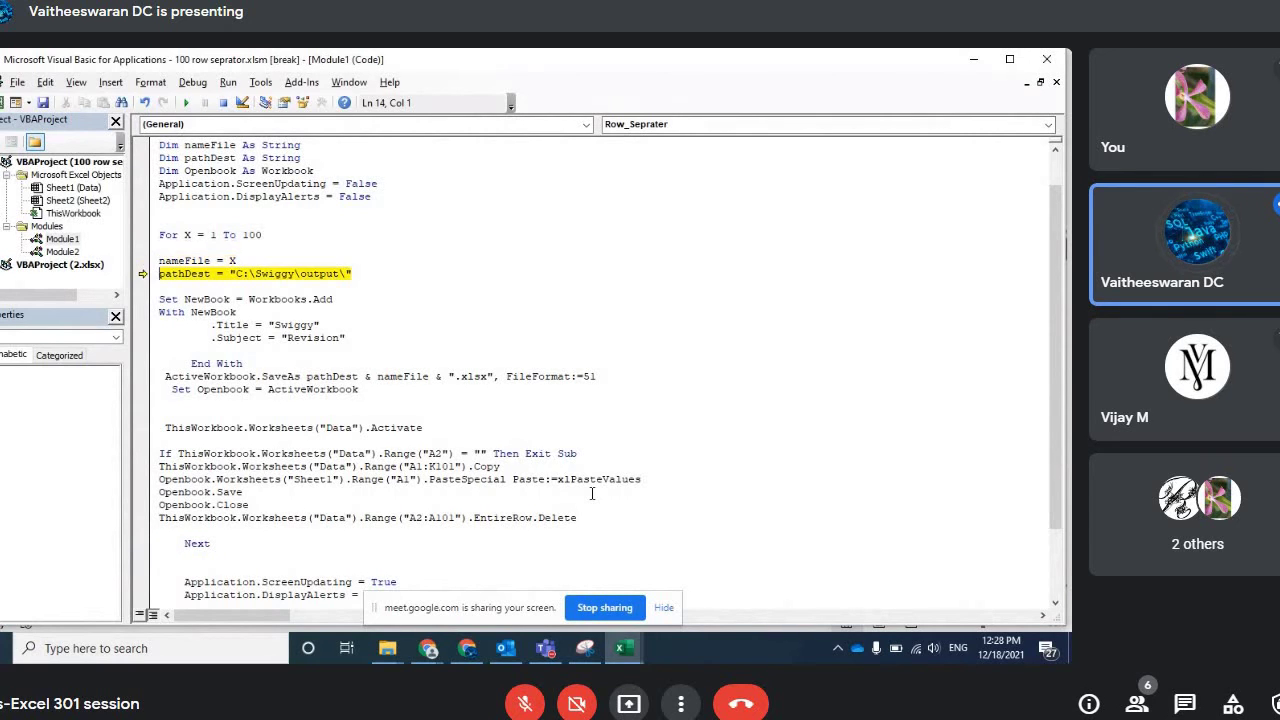
key(F8)
key(F8)
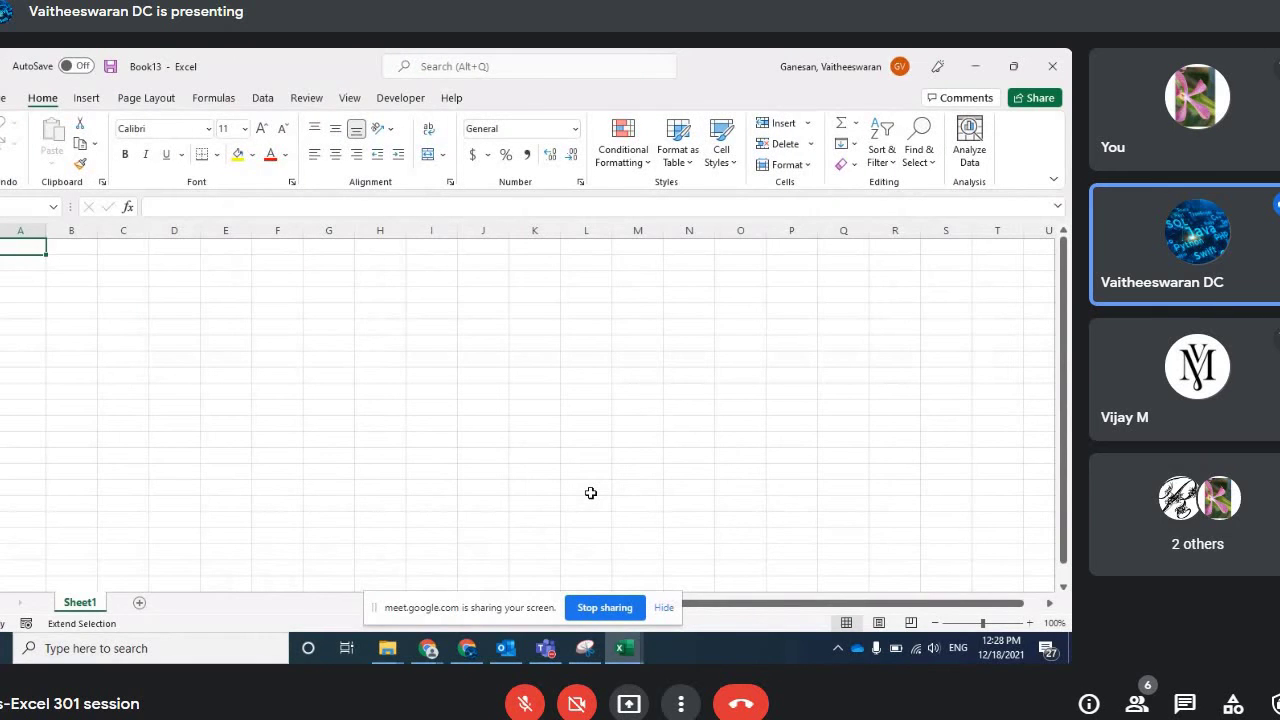
key(F8)
key(F8)
key(F8)
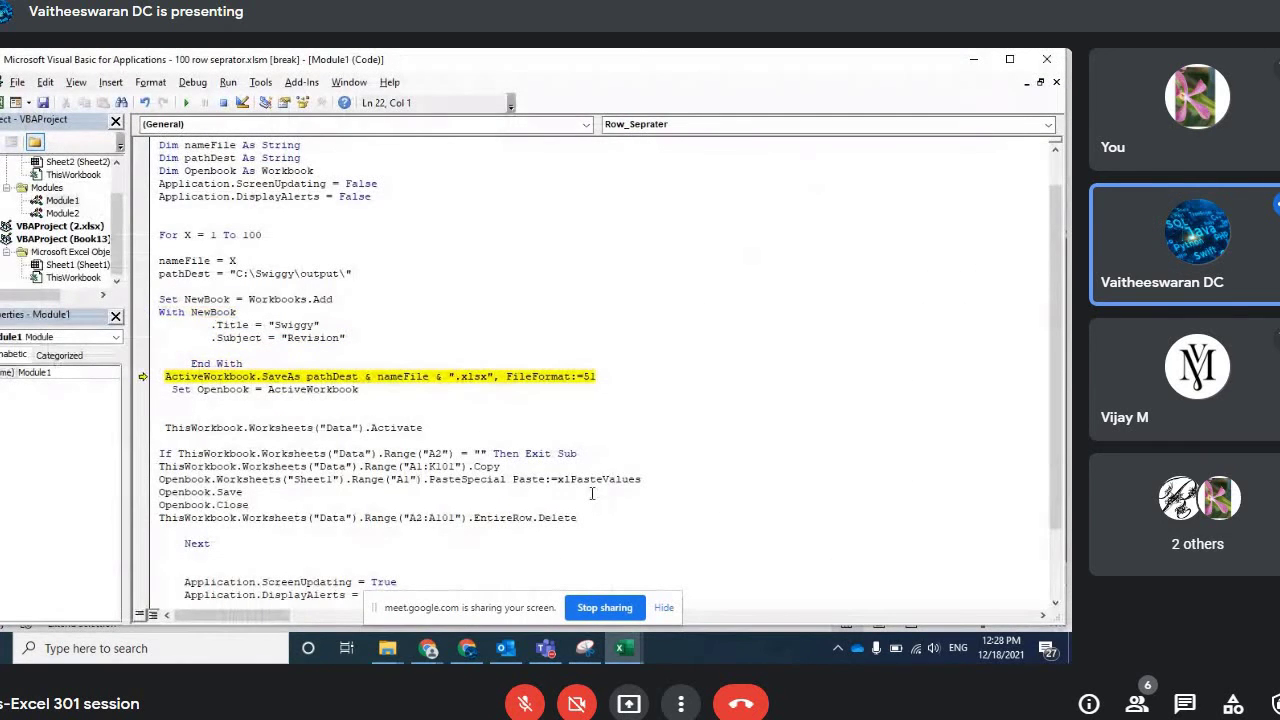
key(F8)
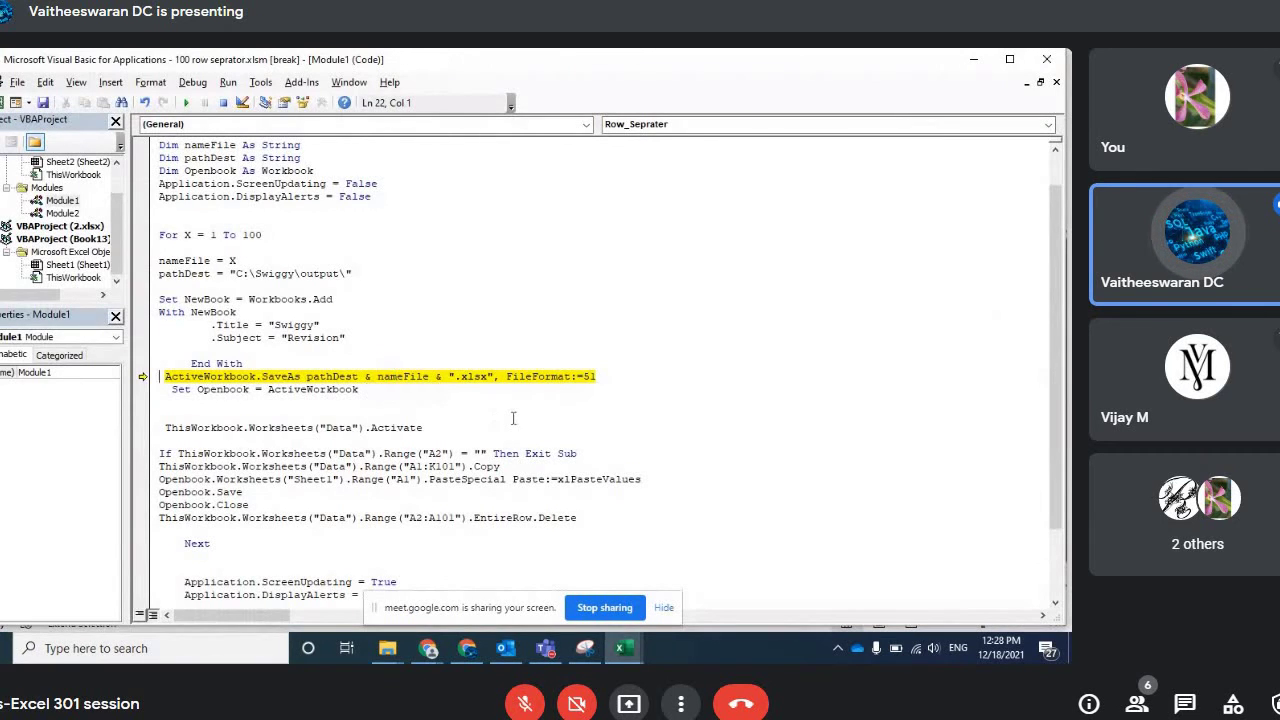
key(F8)
key(F8)
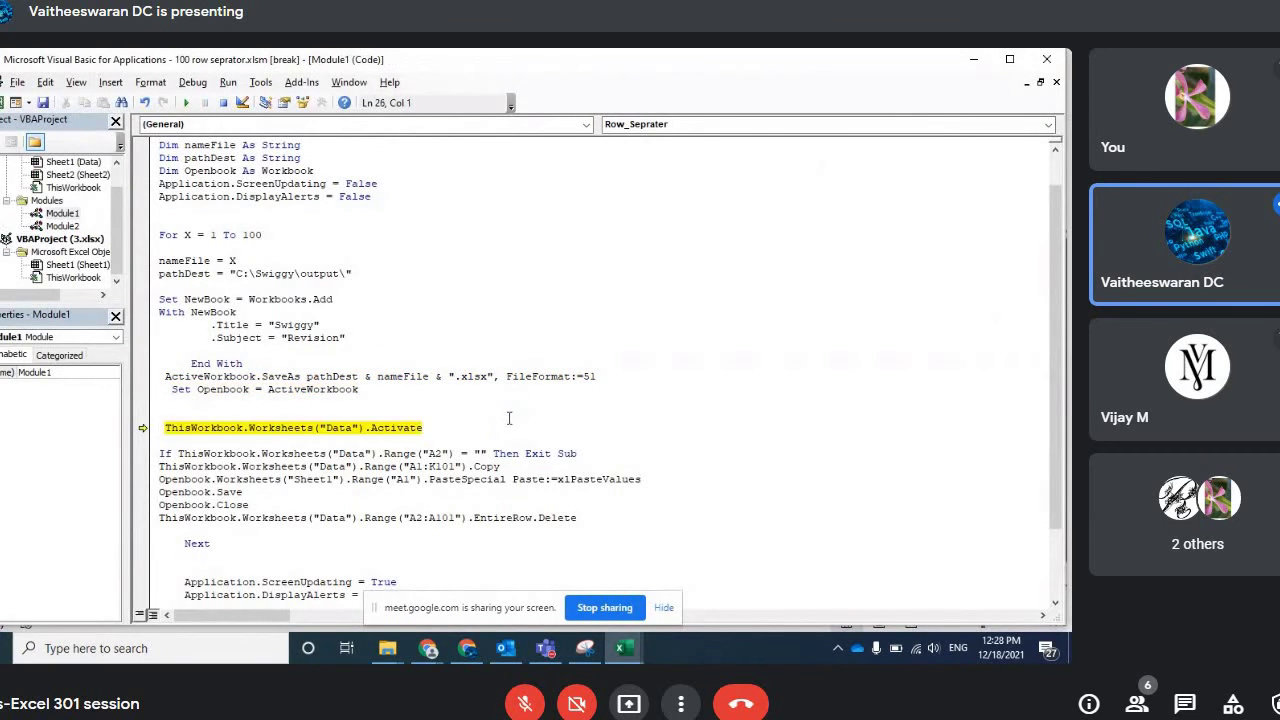
key(F8)
key(F8)
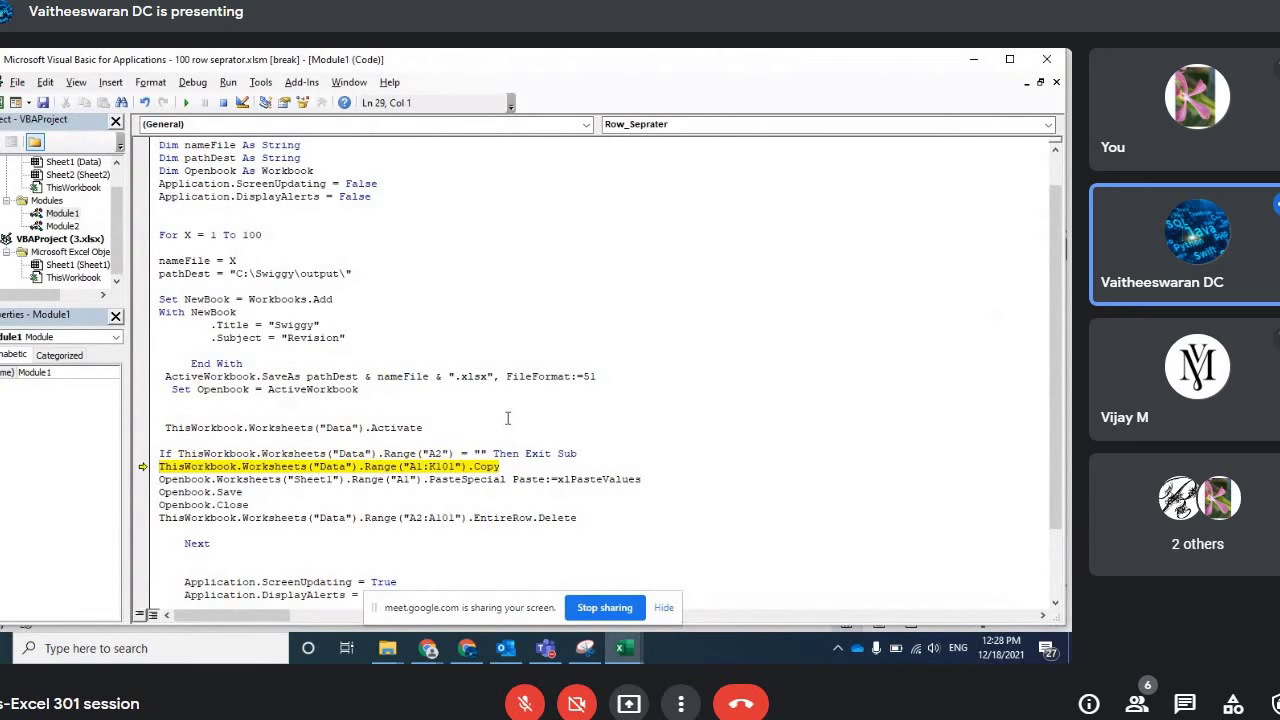
key(F8)
key(F8)
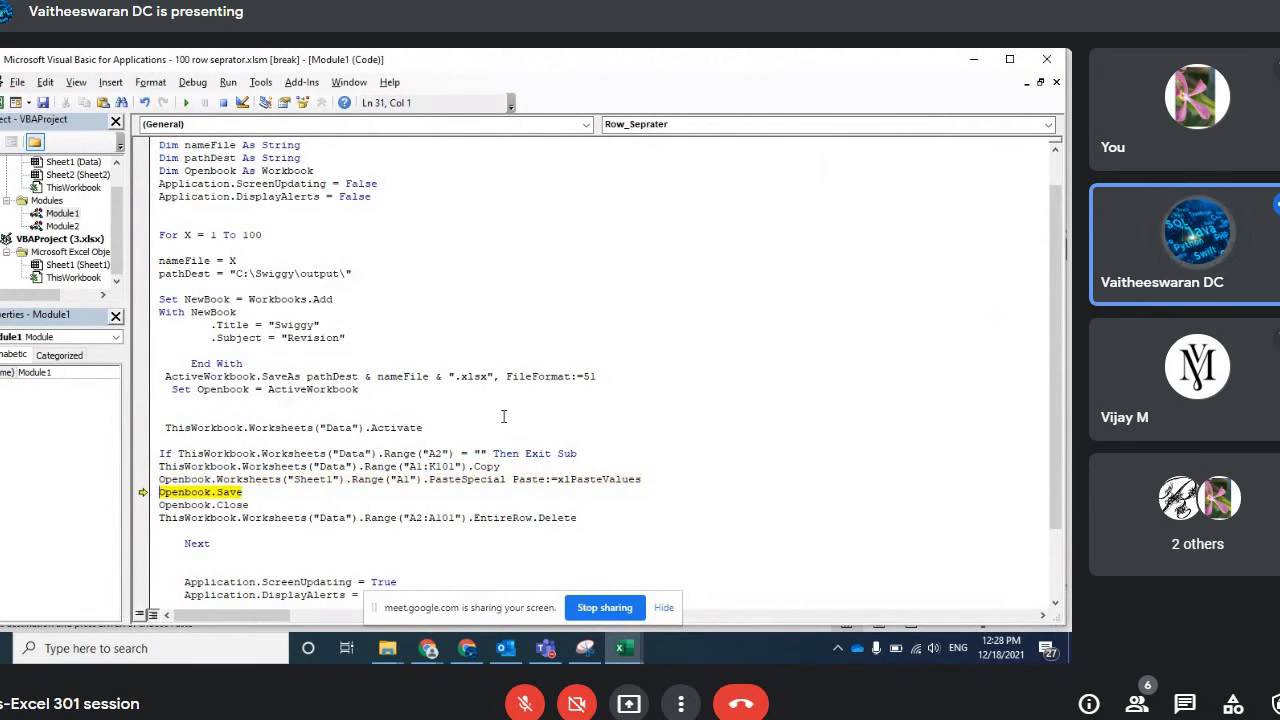
key(F8)
key(F8)
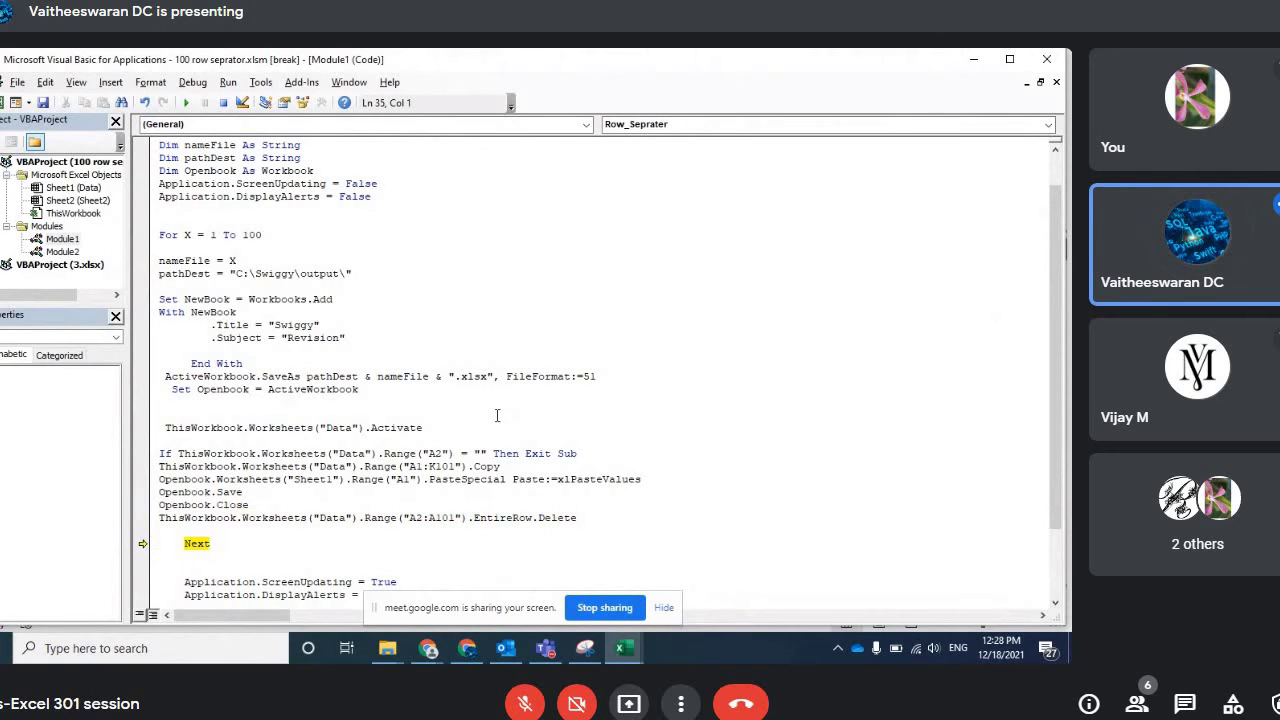
key(F8)
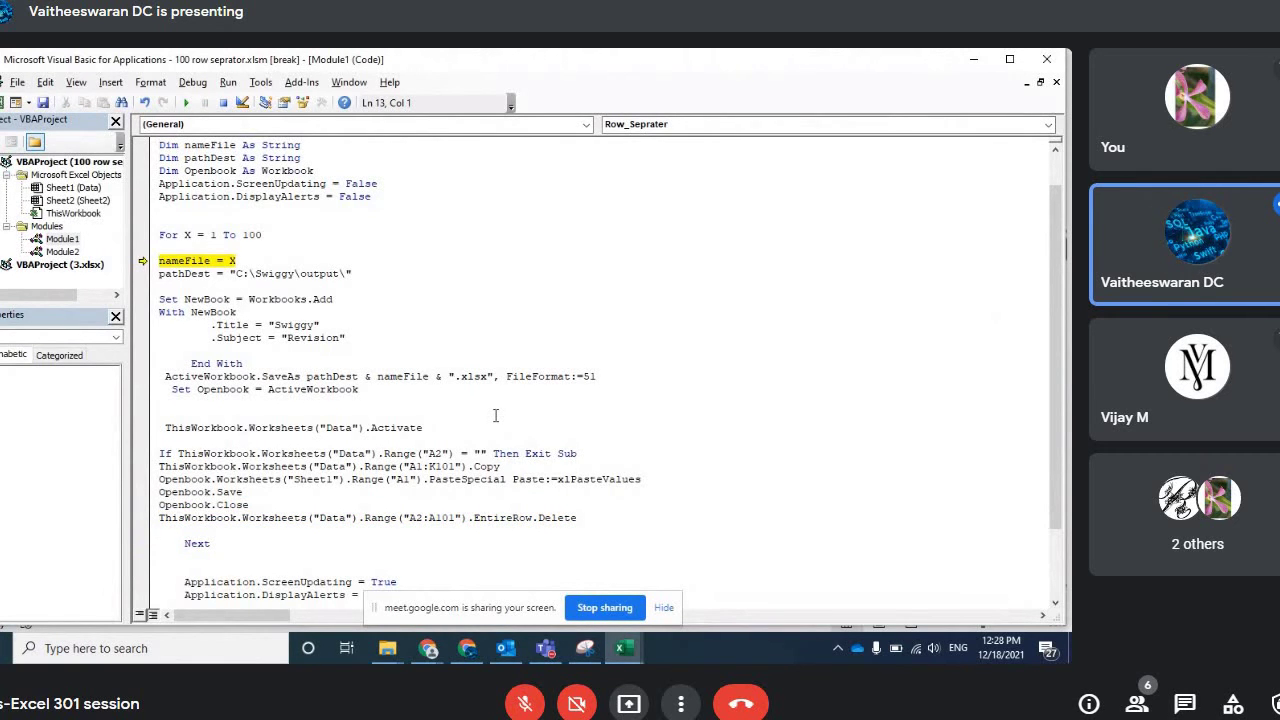
key(alt+Tab)
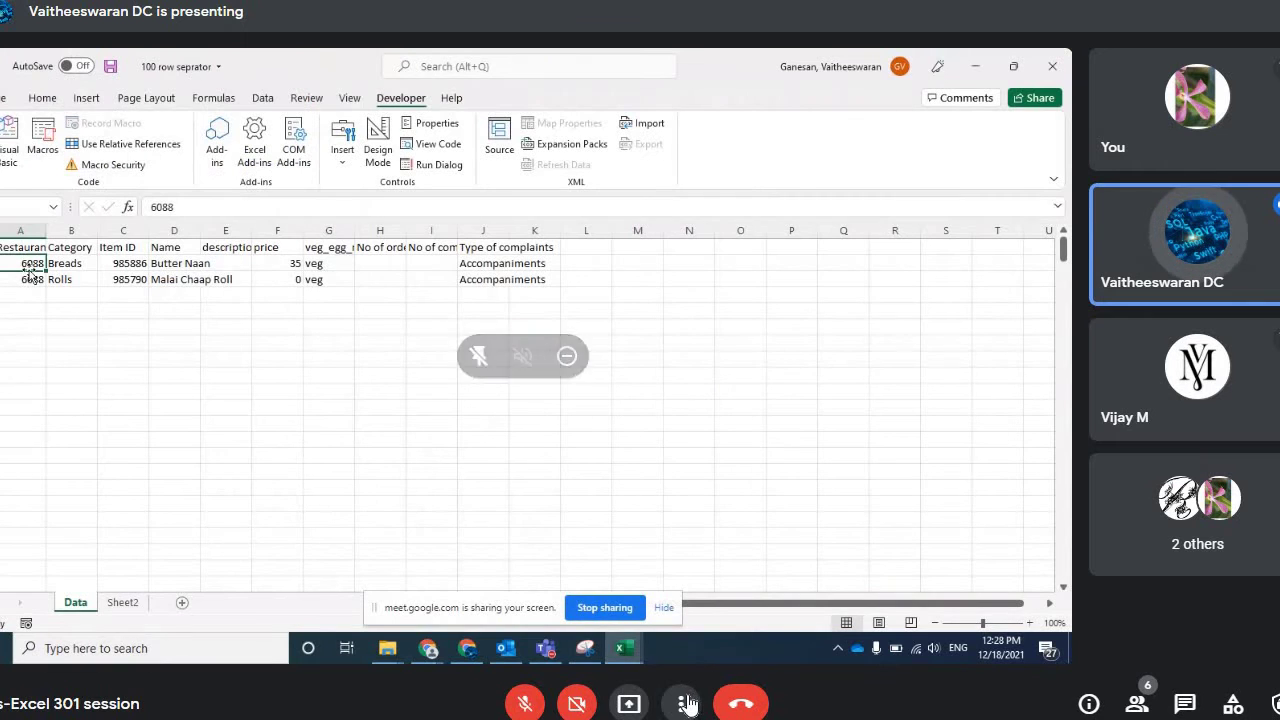
click(686, 704)
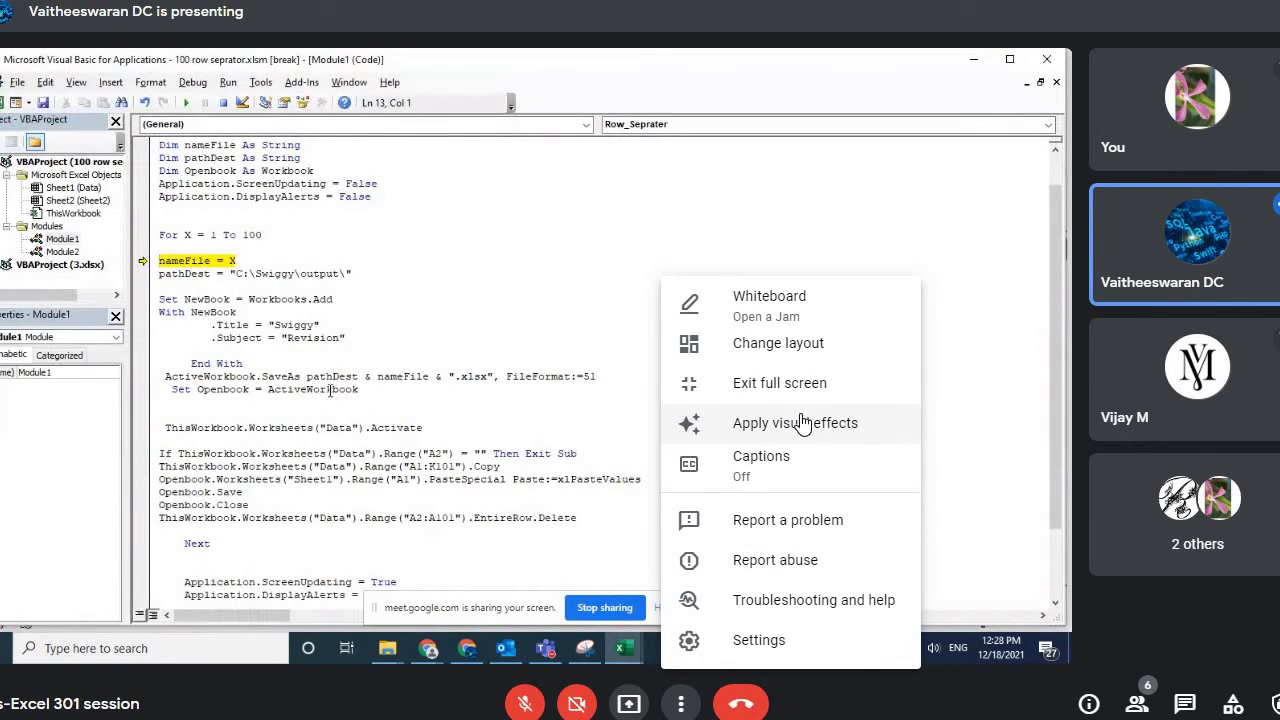
Step: Set the Meet call layout to Spotlight and close the layout dialog
click(795, 348)
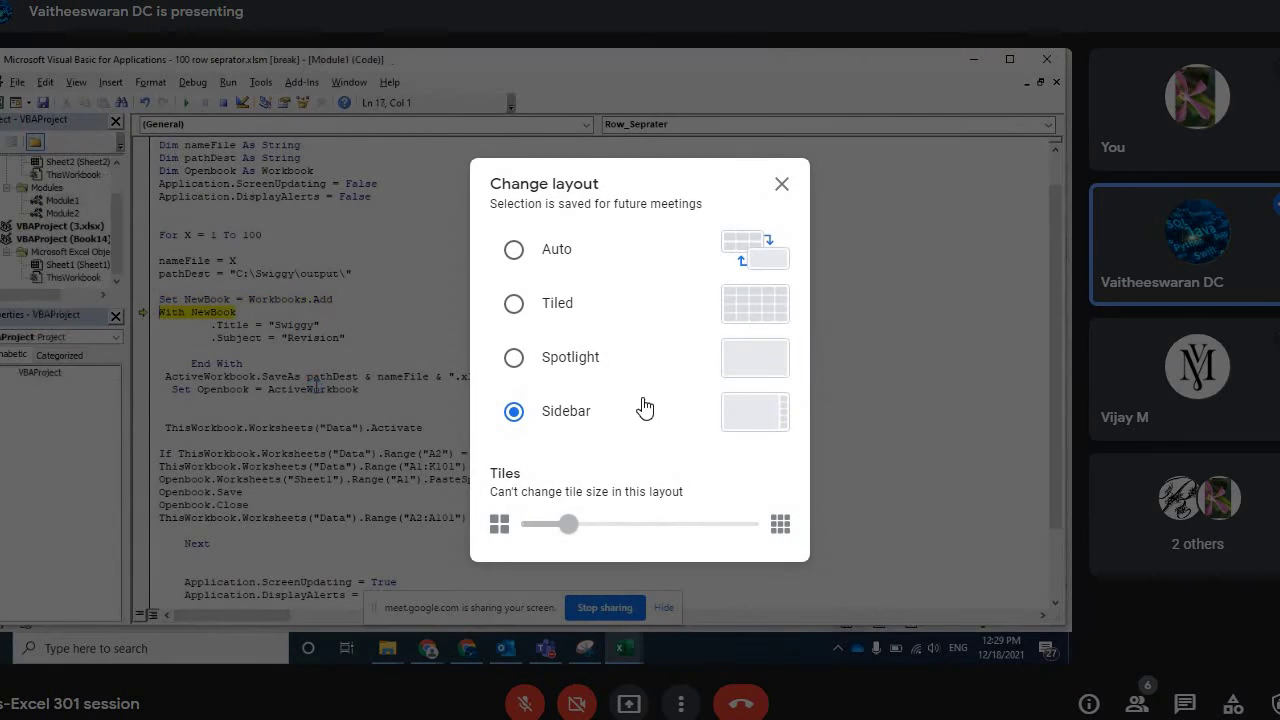
click(740, 367)
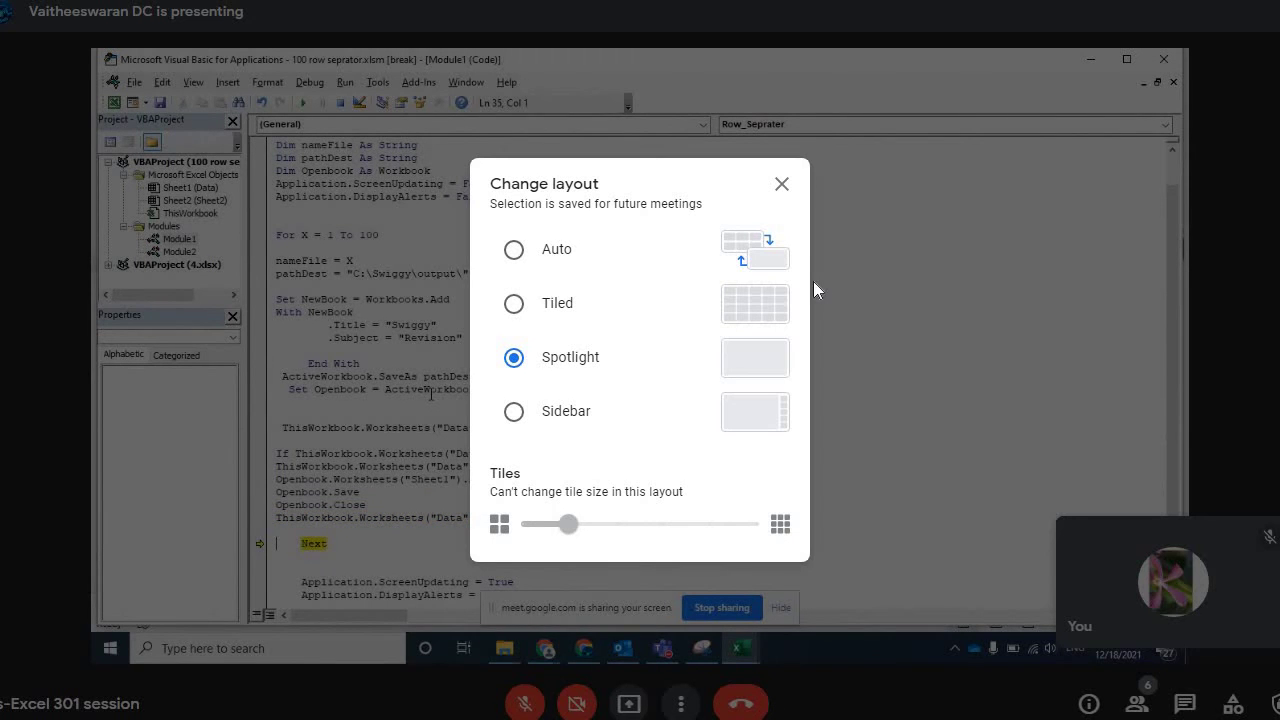
click(781, 183)
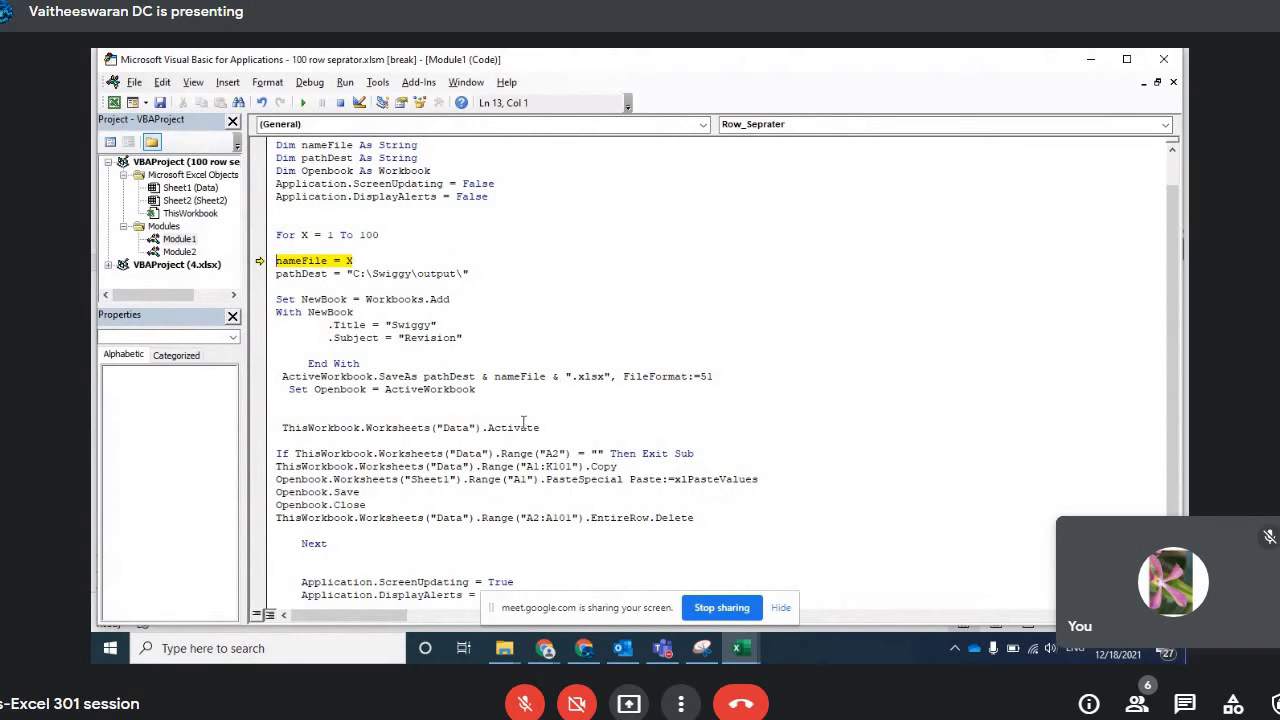
click(523, 426)
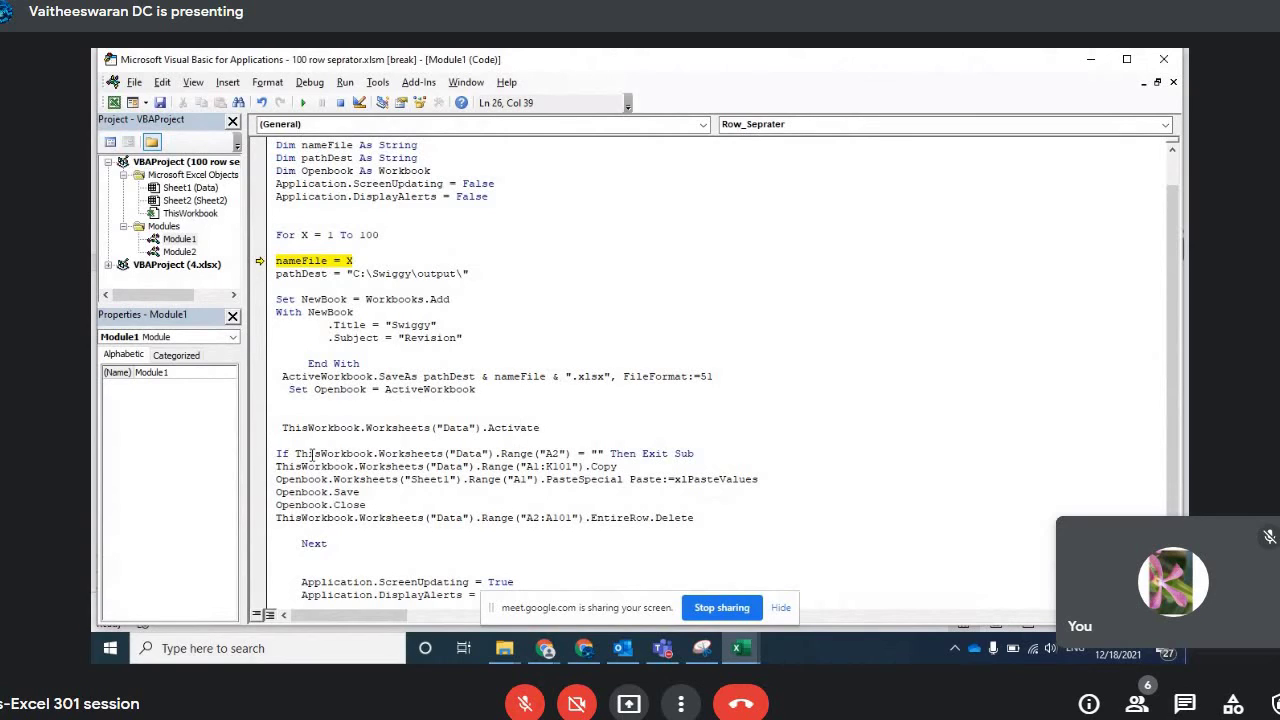
click(290, 454)
click(378, 455)
click(407, 455)
click(478, 455)
key(alt+Tab)
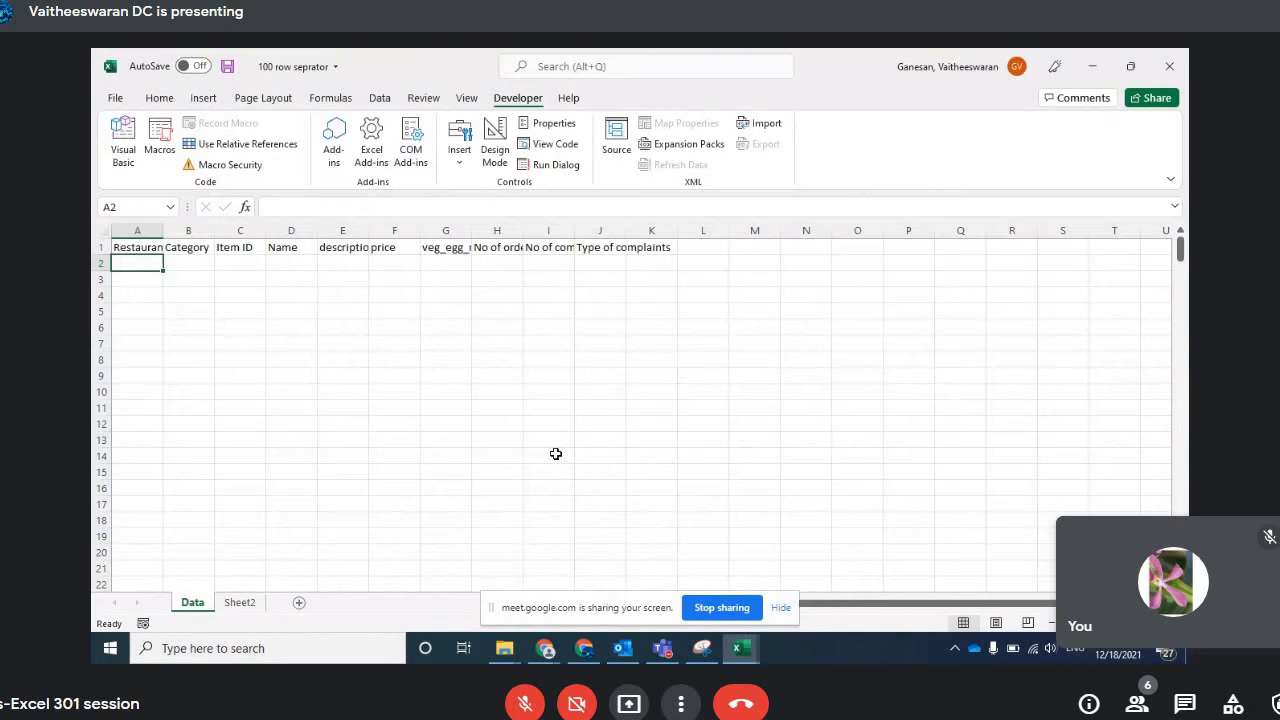
key(alt+Tab)
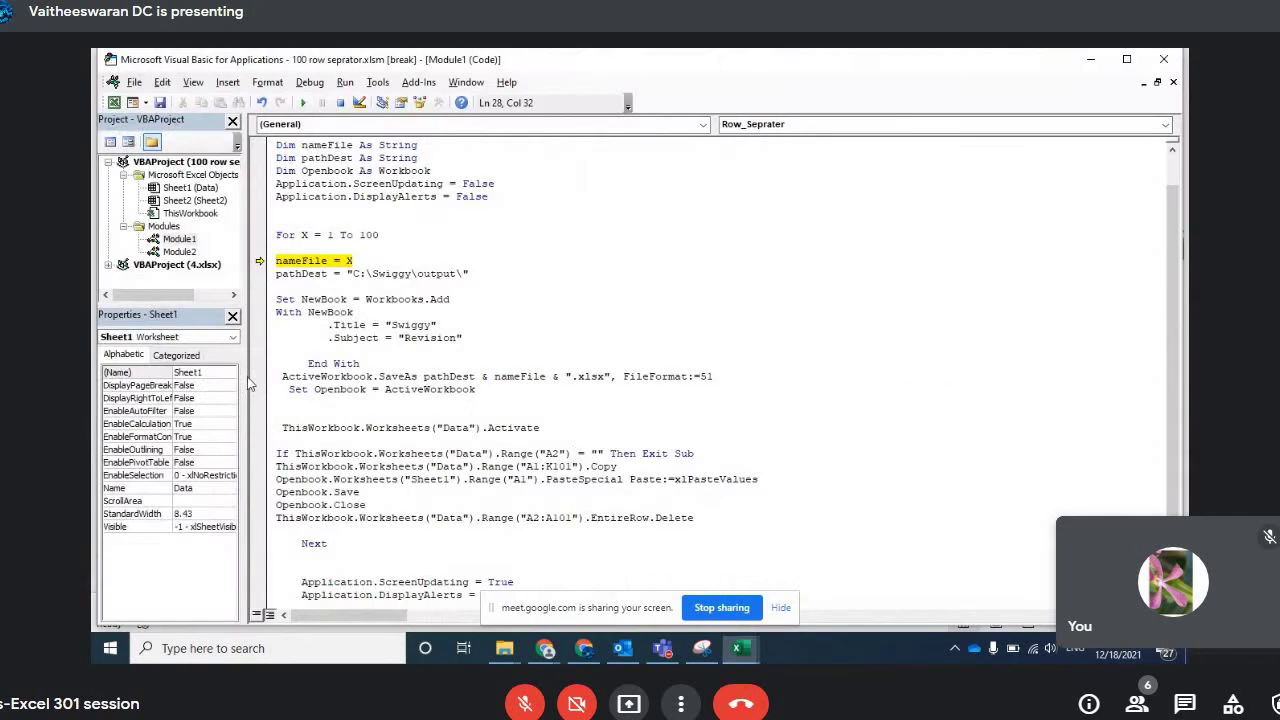
click(594, 455)
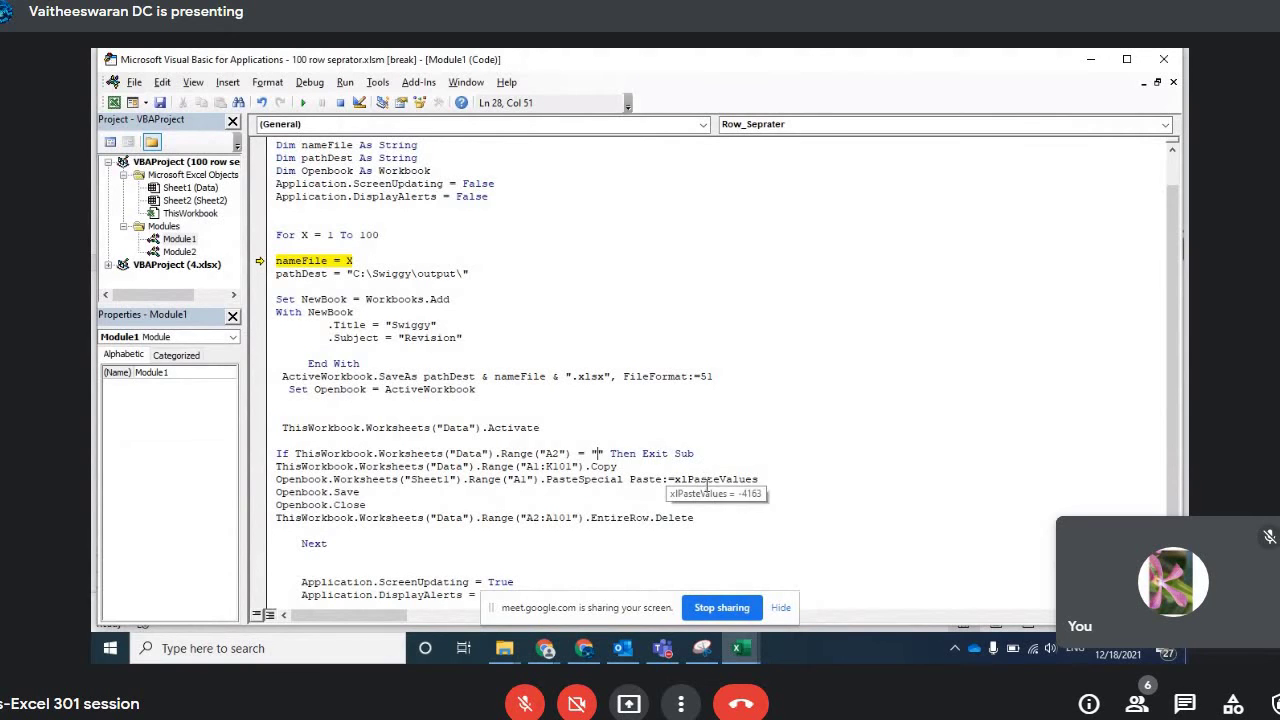
Step: Step the macro through creating the next workbook, setting its properties and saving it
key(F8)
key(F8)
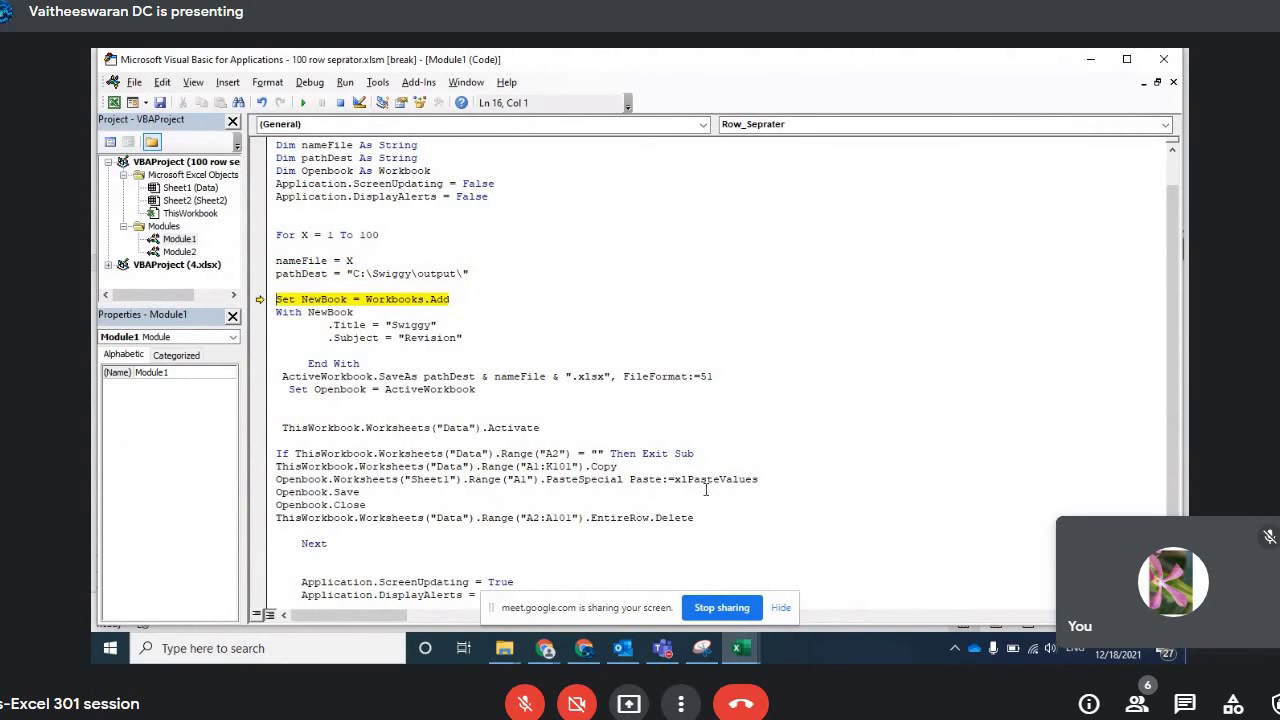
key(F8)
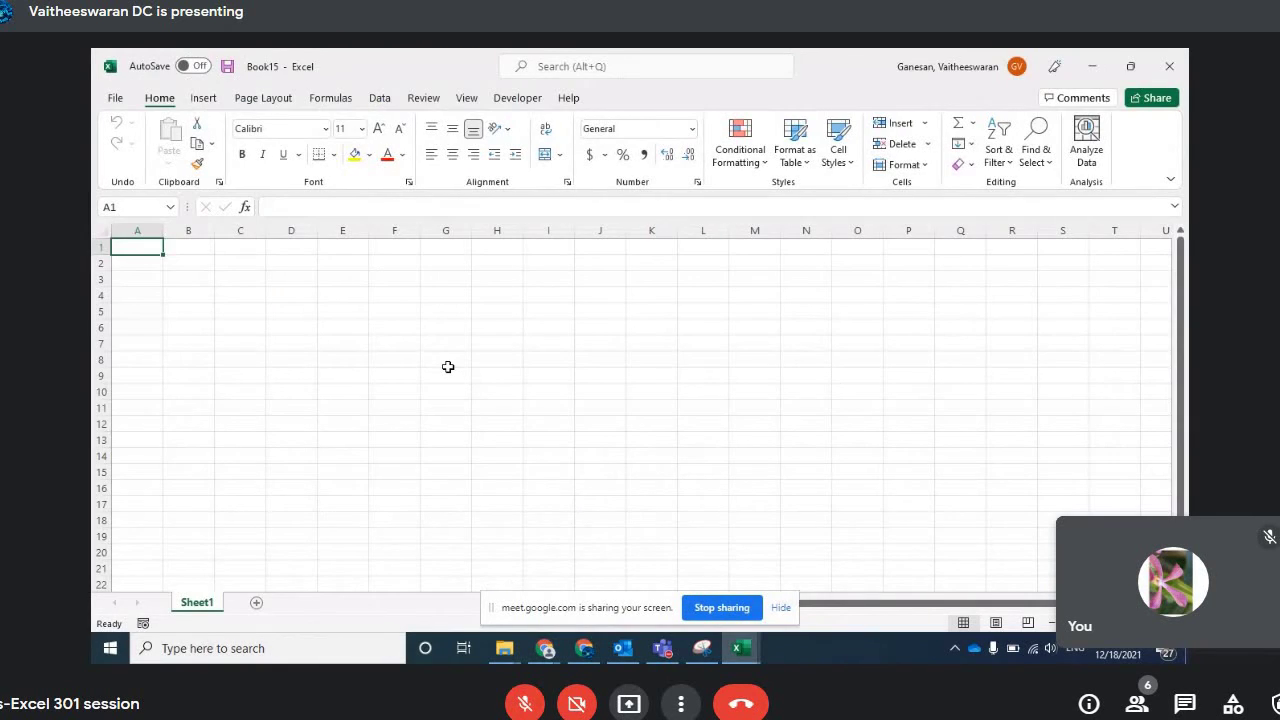
key(F8)
key(F8)
key(F8)
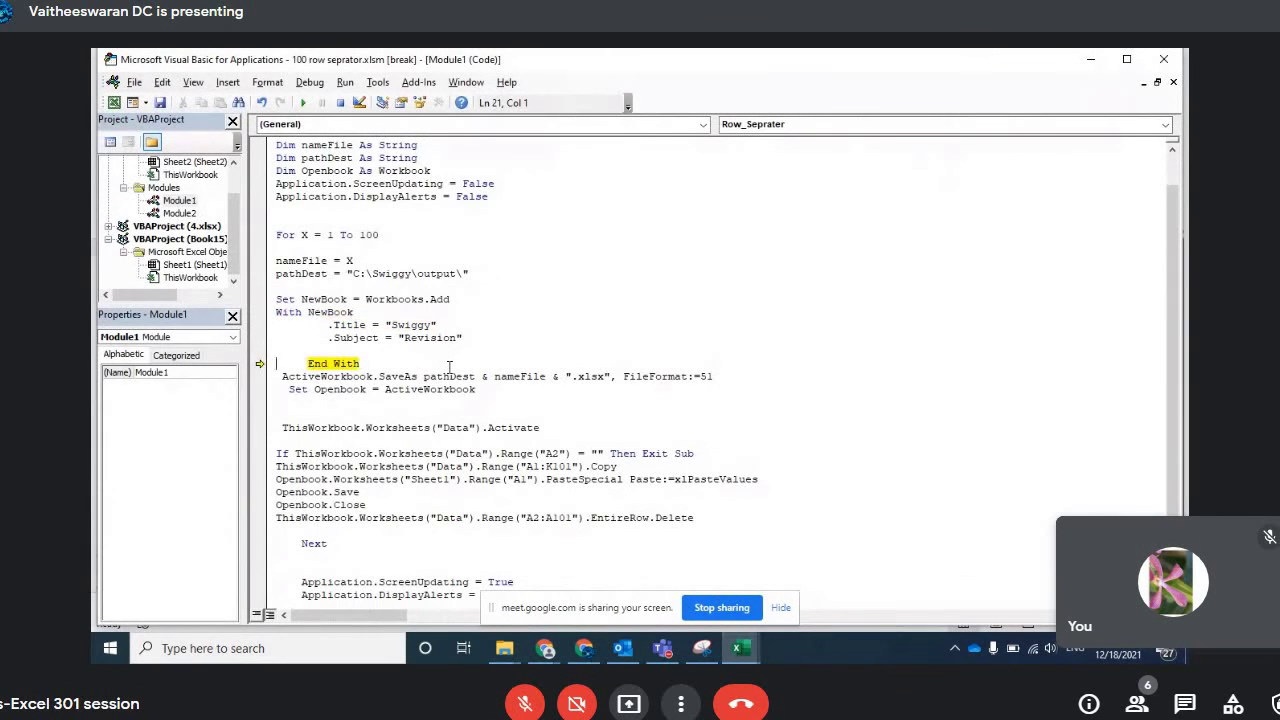
key(F8)
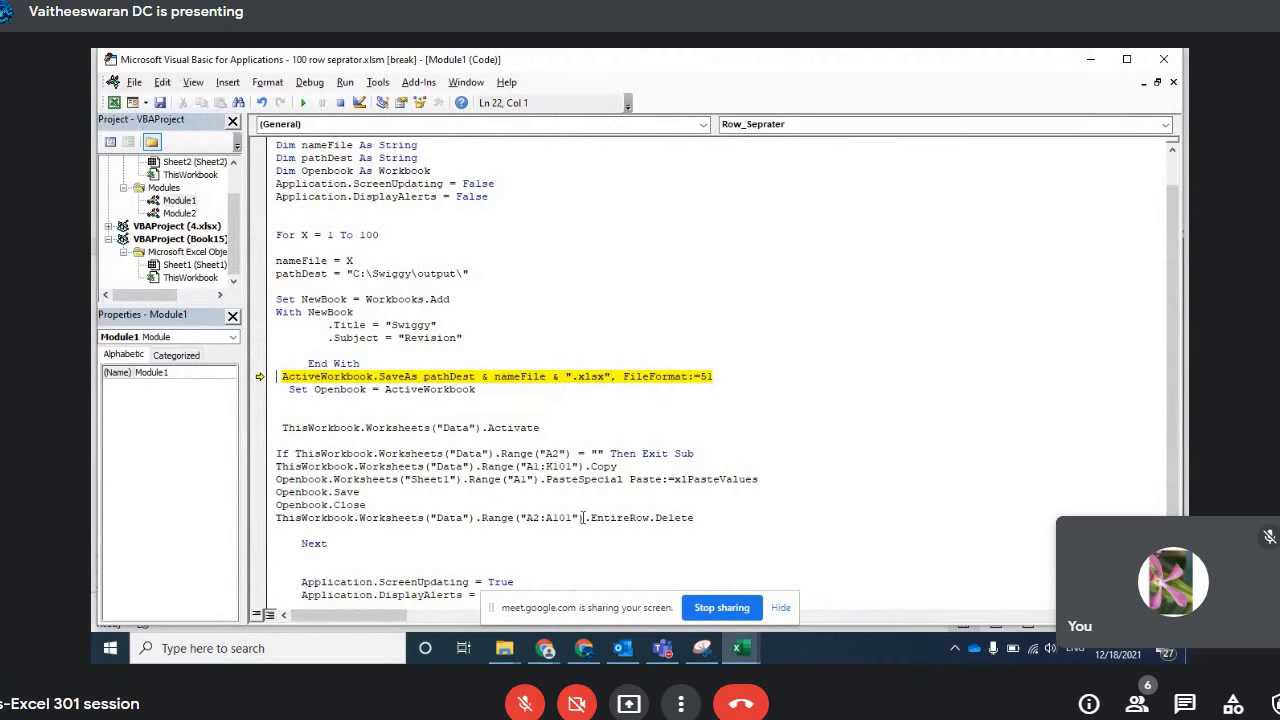
key(F8)
key(F8)
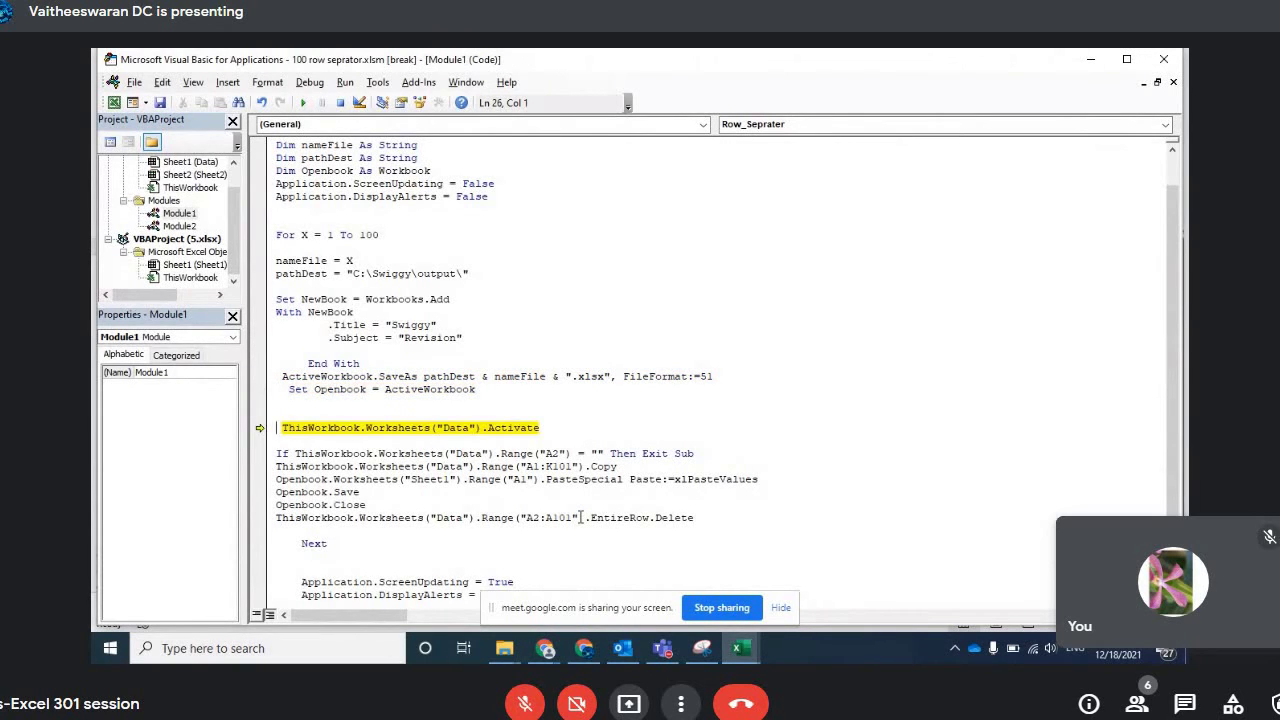
key(F8)
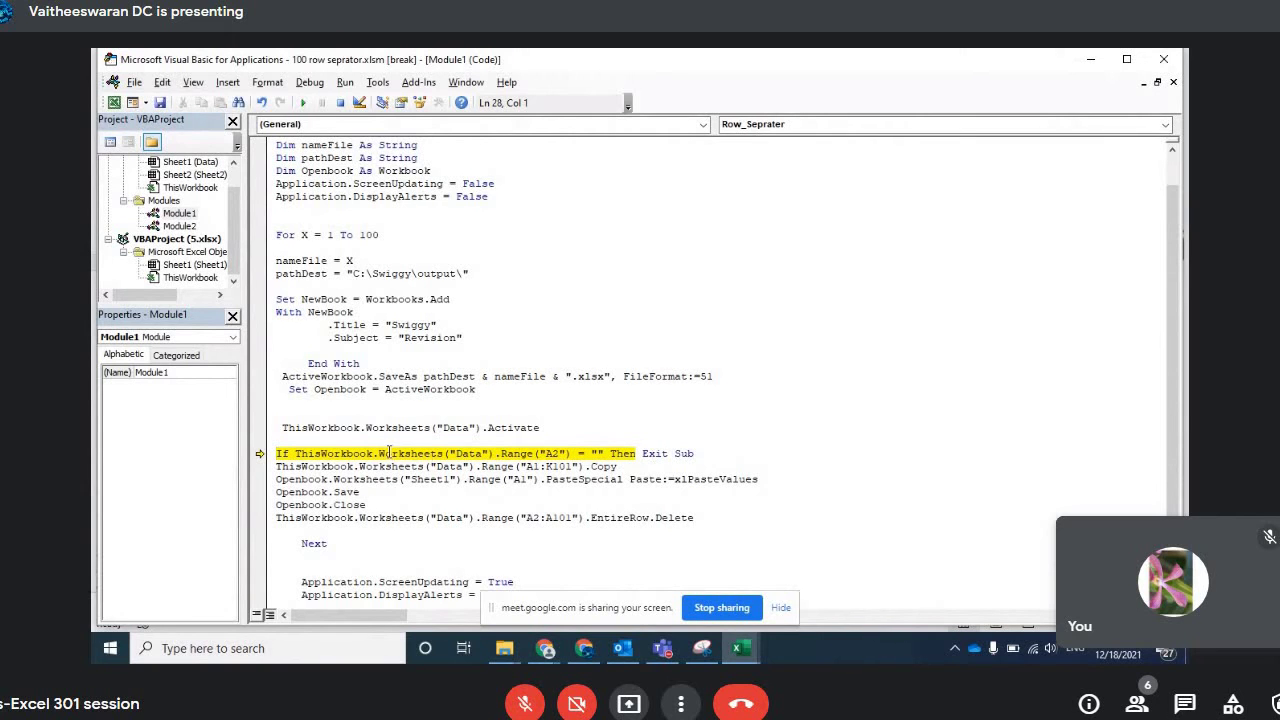
Step: Check the Data sheet in Excel, then step past the empty-A2 check so the macro exits
key(alt+Tab)
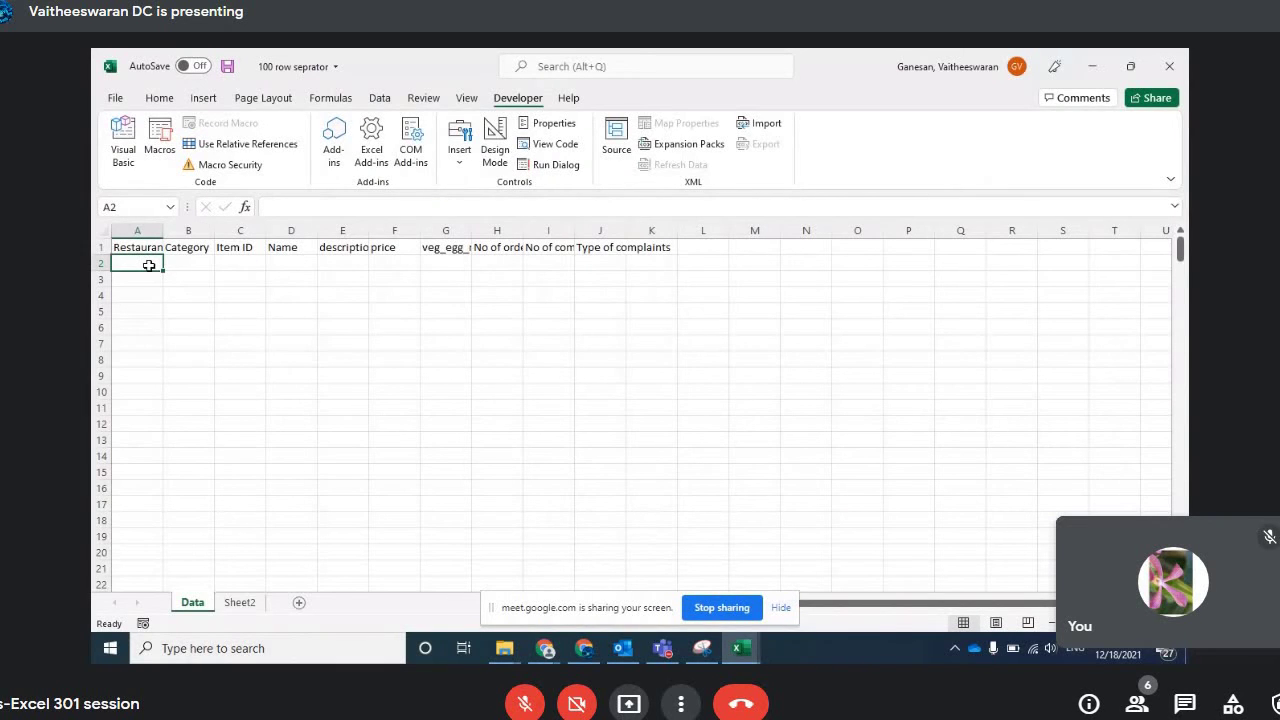
key(alt+Tab)
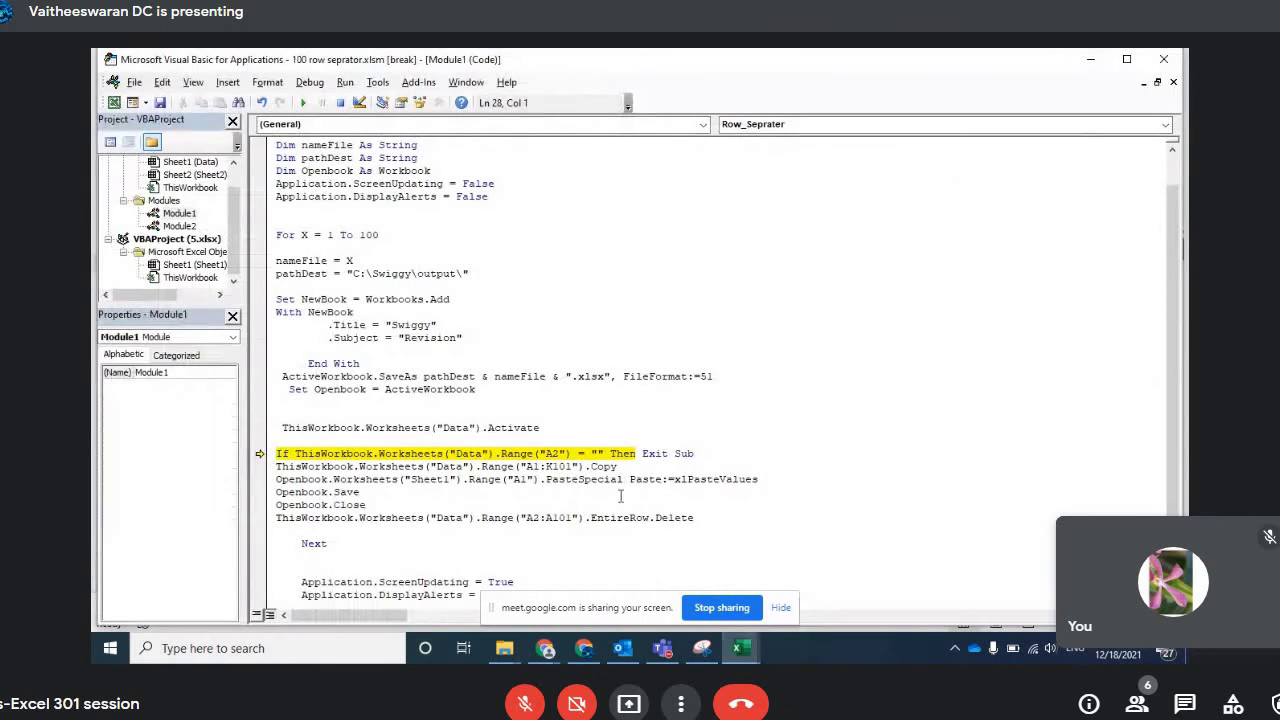
key(F8)
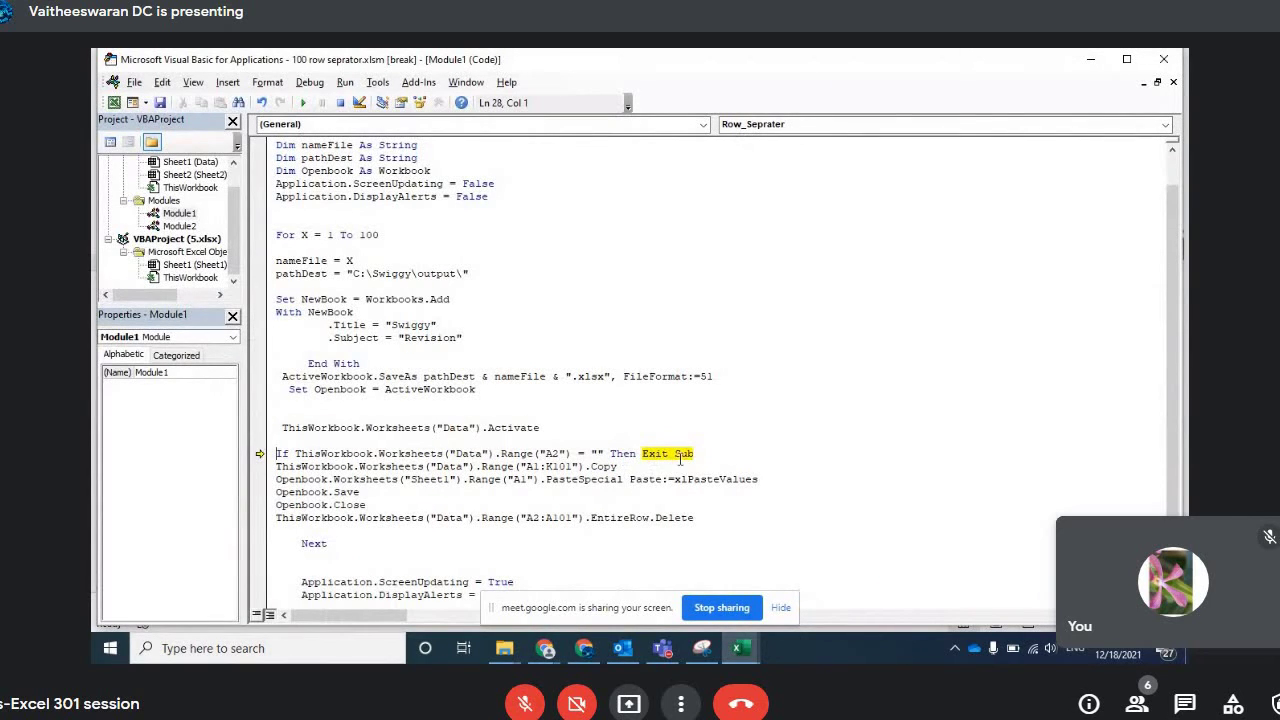
key(F5)
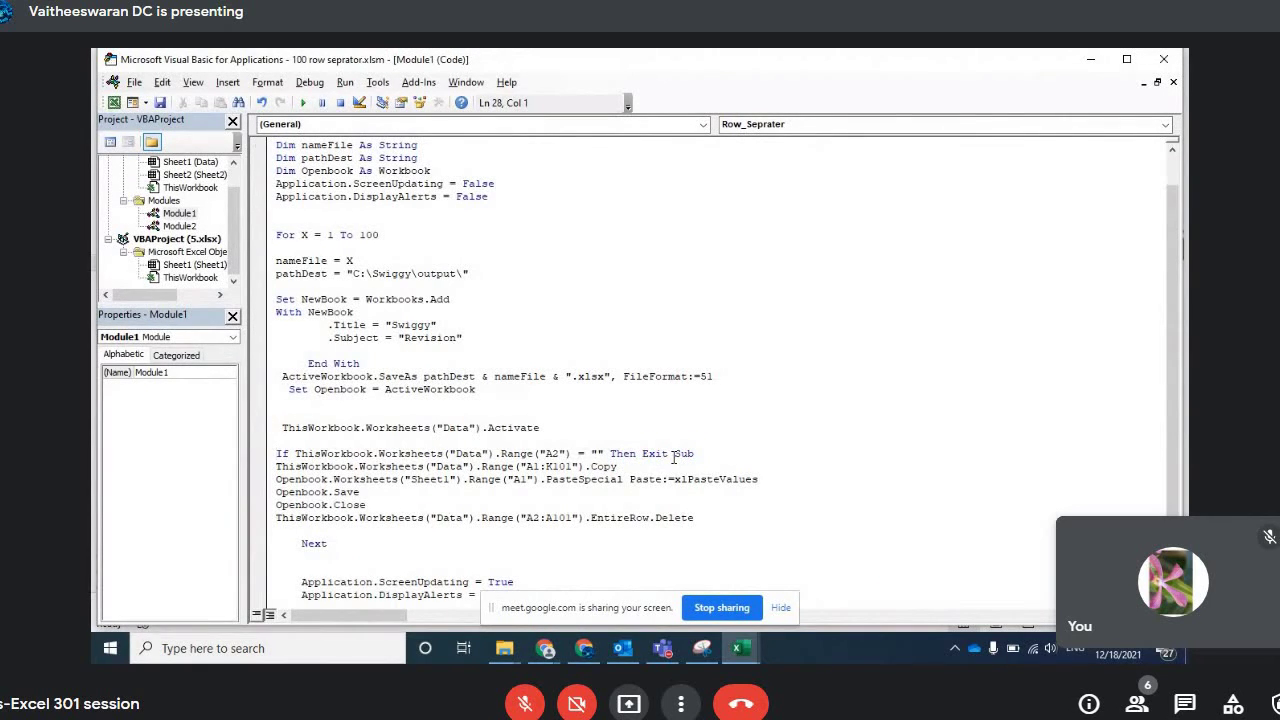
Step: Restart the macro, confirm in Excel that the Data sheet's cells C5 and A2 are empty, and return
key(F8)
key(alt+F11)
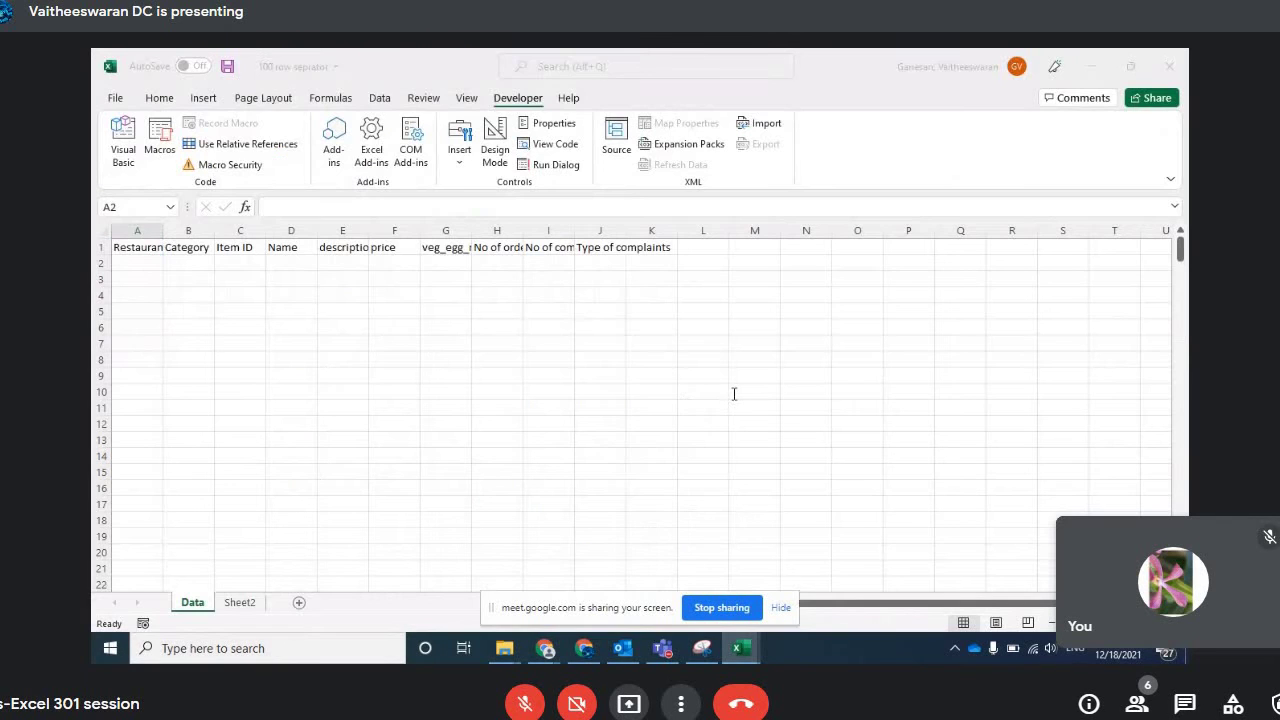
click(220, 311)
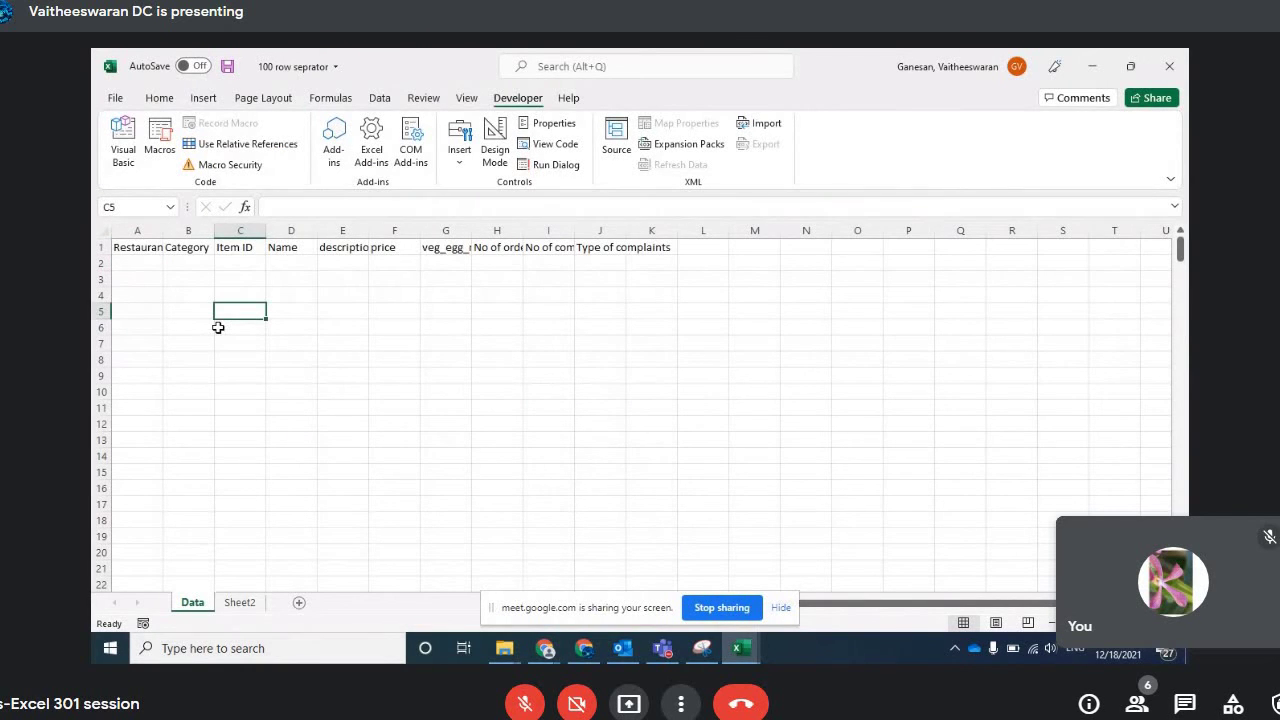
click(133, 266)
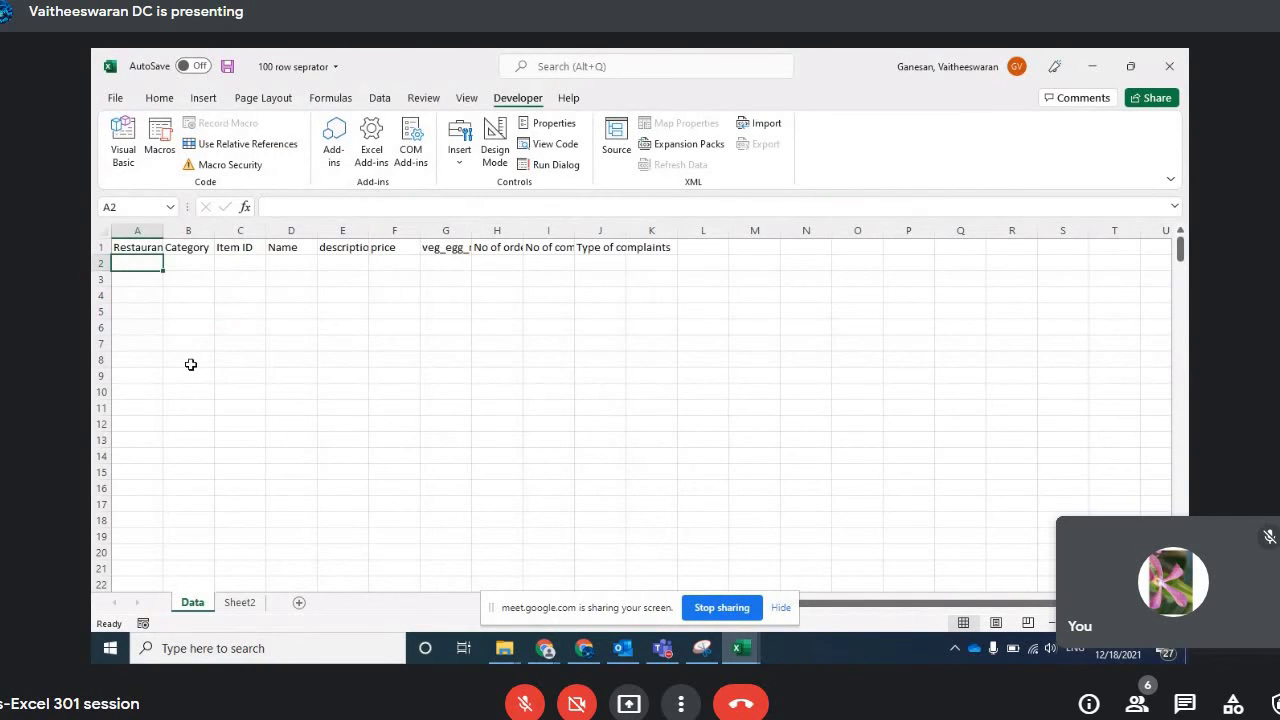
key(alt+F11)
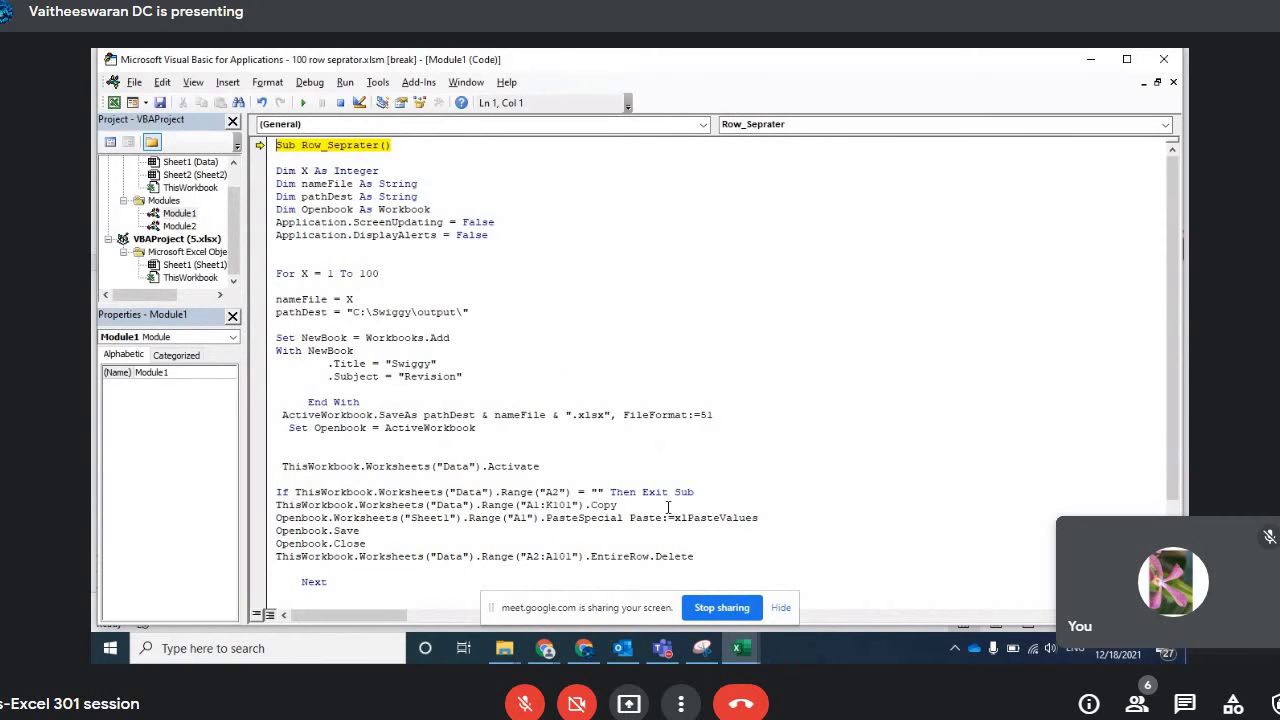
scroll(668, 500, down, 2)
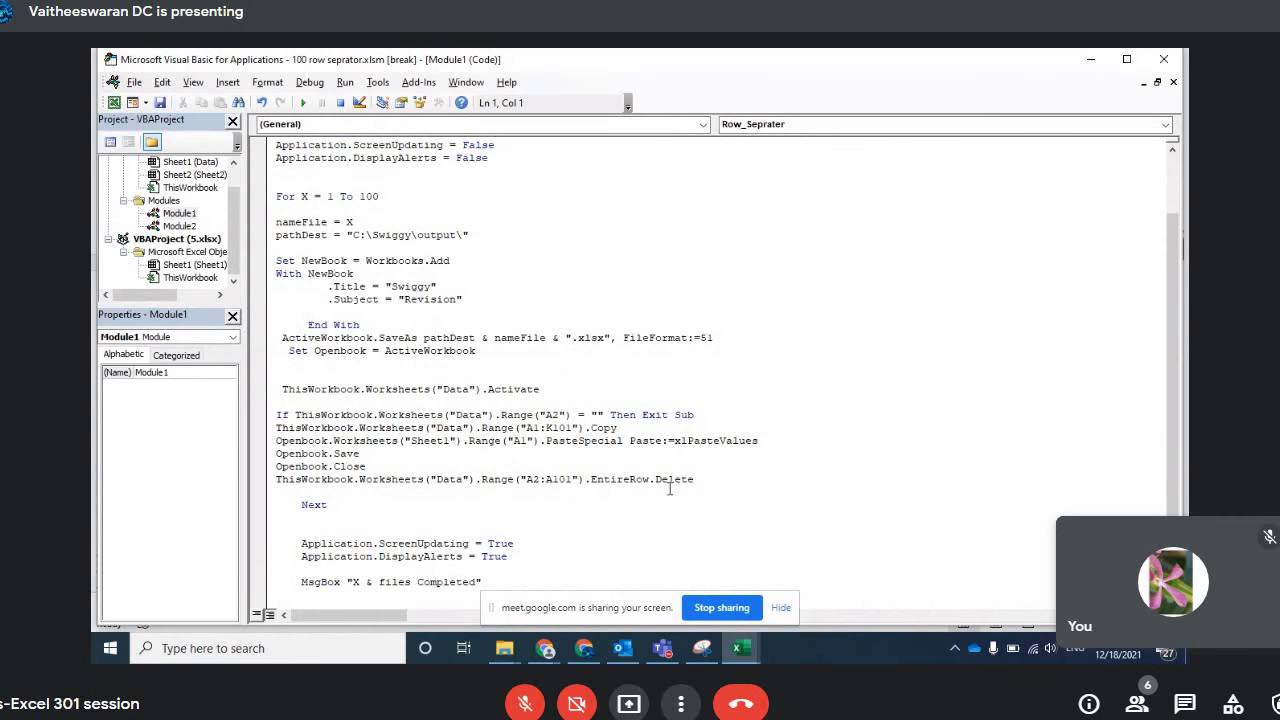
Step: Delete 'X & files' from the closing MsgBox so it reads "Completed", then restart the macro
scroll(670, 488, down, 1)
click(595, 520)
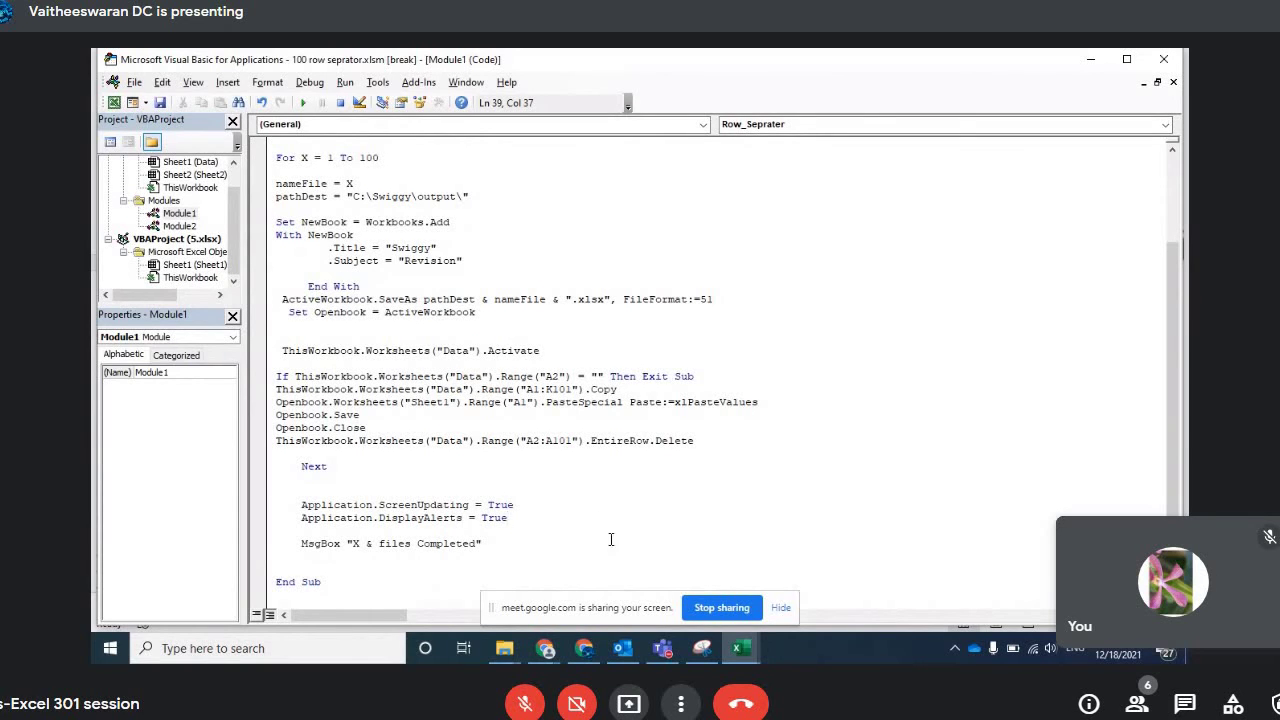
scroll(612, 540, up, 1)
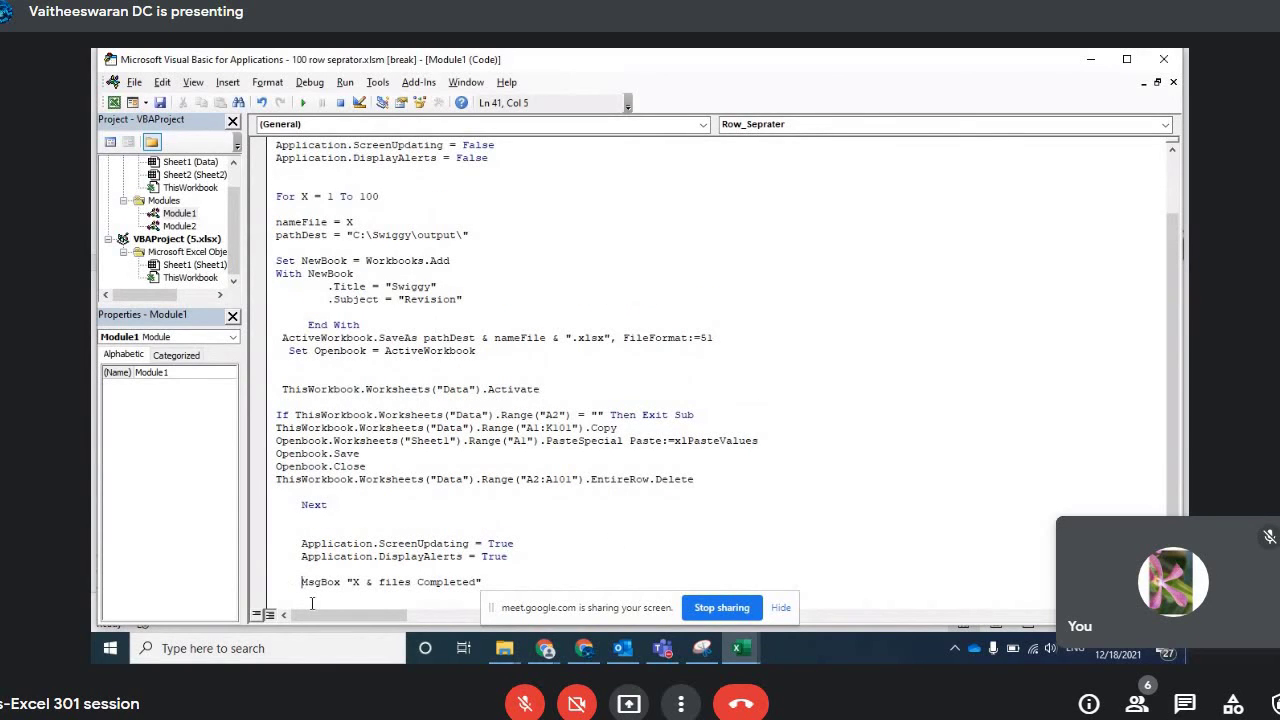
click(413, 581)
drag(413, 581, 358, 586)
key(BackSpace)
key(Right)
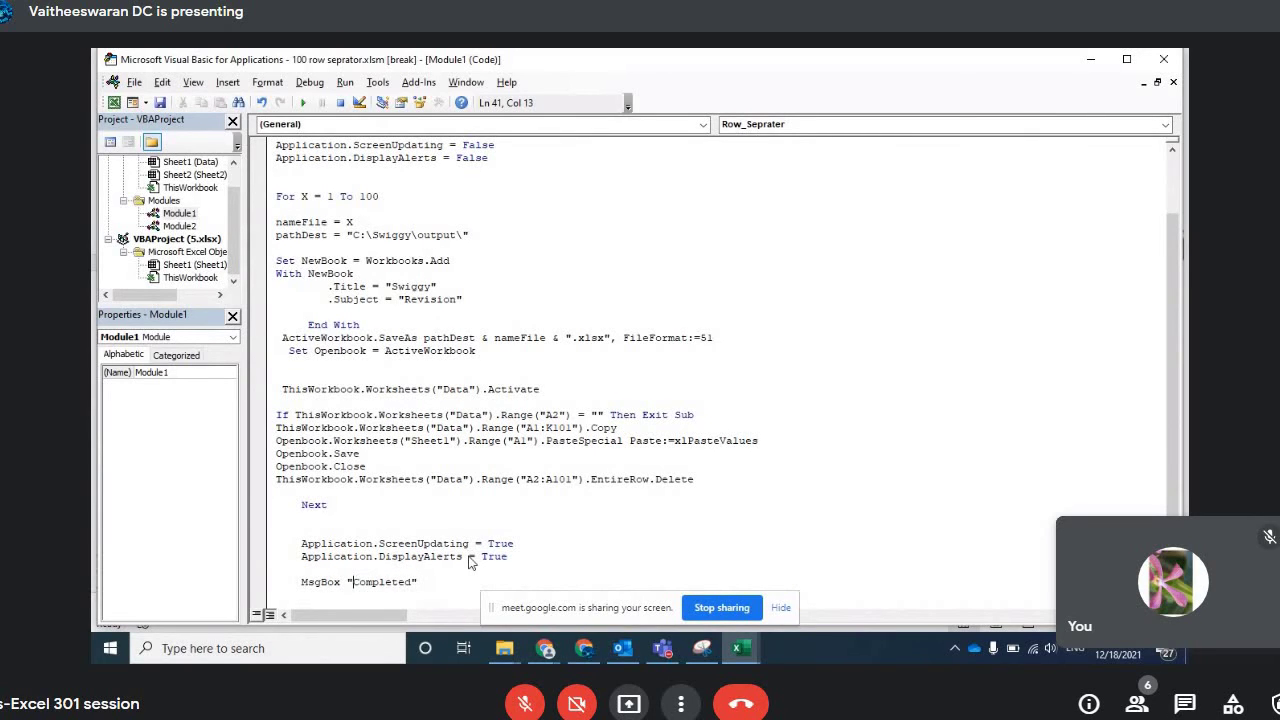
key(F8)
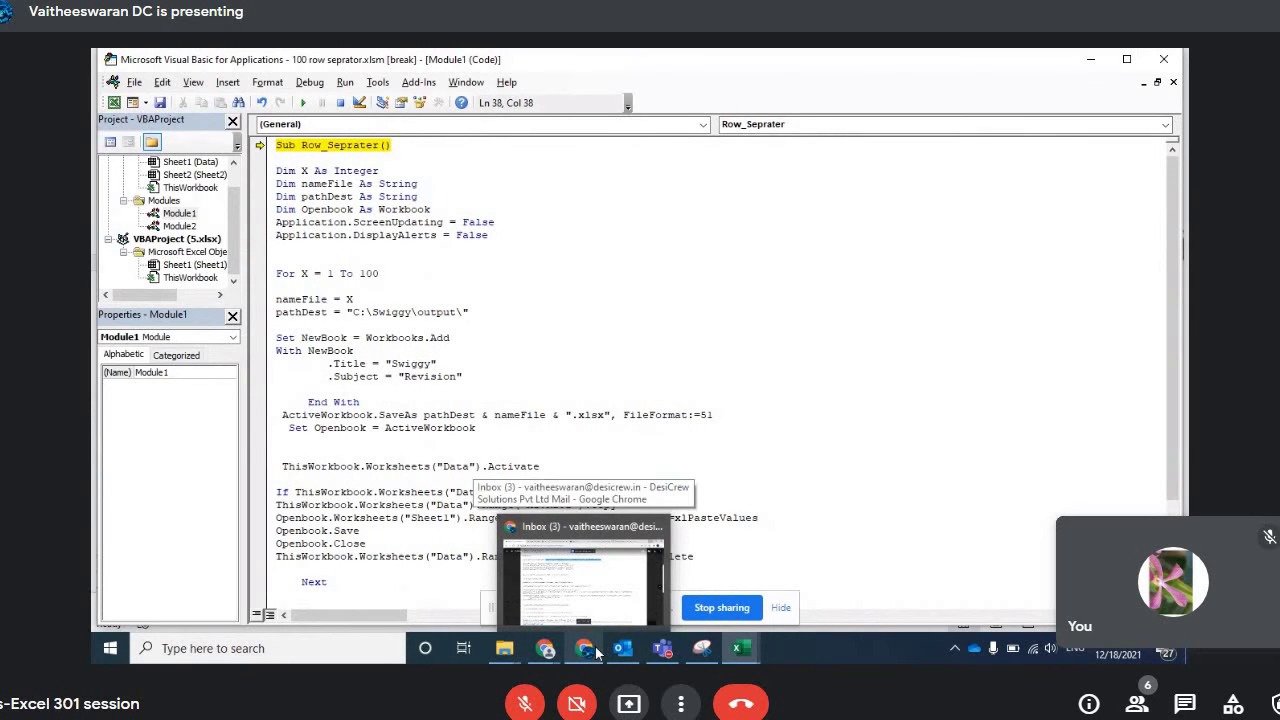
Step: Bring Chrome forward and switch to the Google Meet tab
click(594, 644)
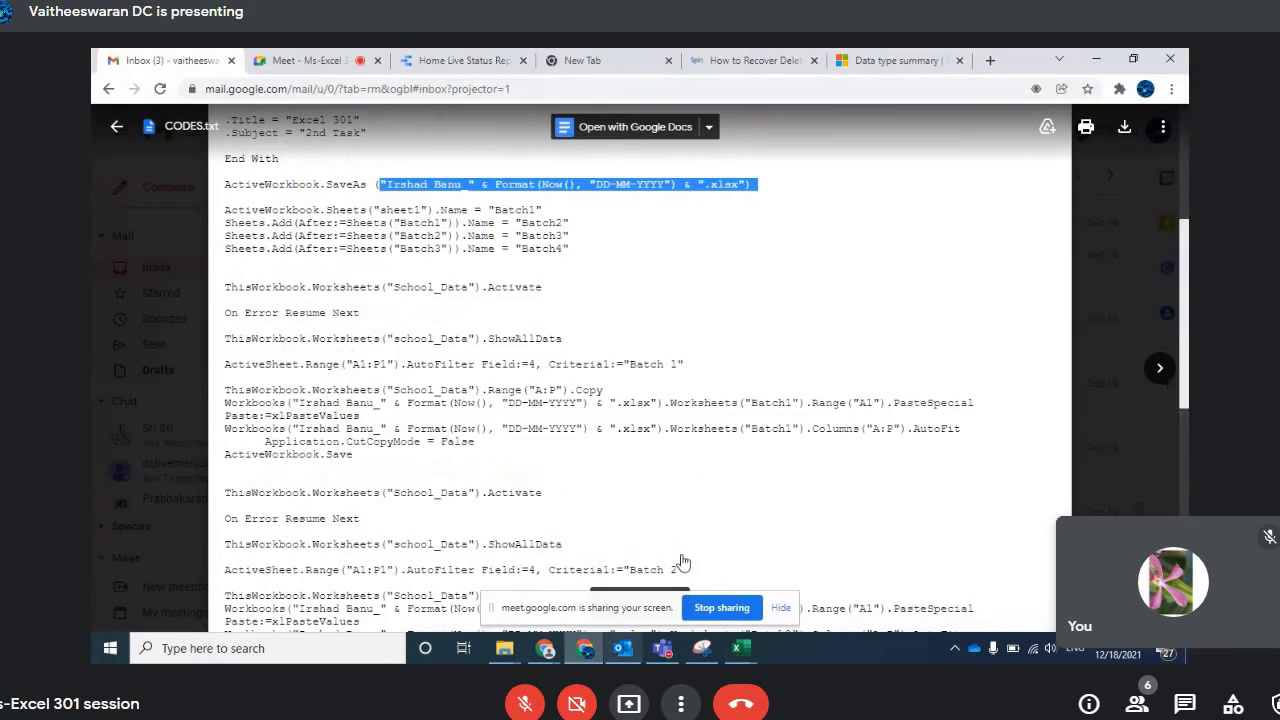
click(327, 53)
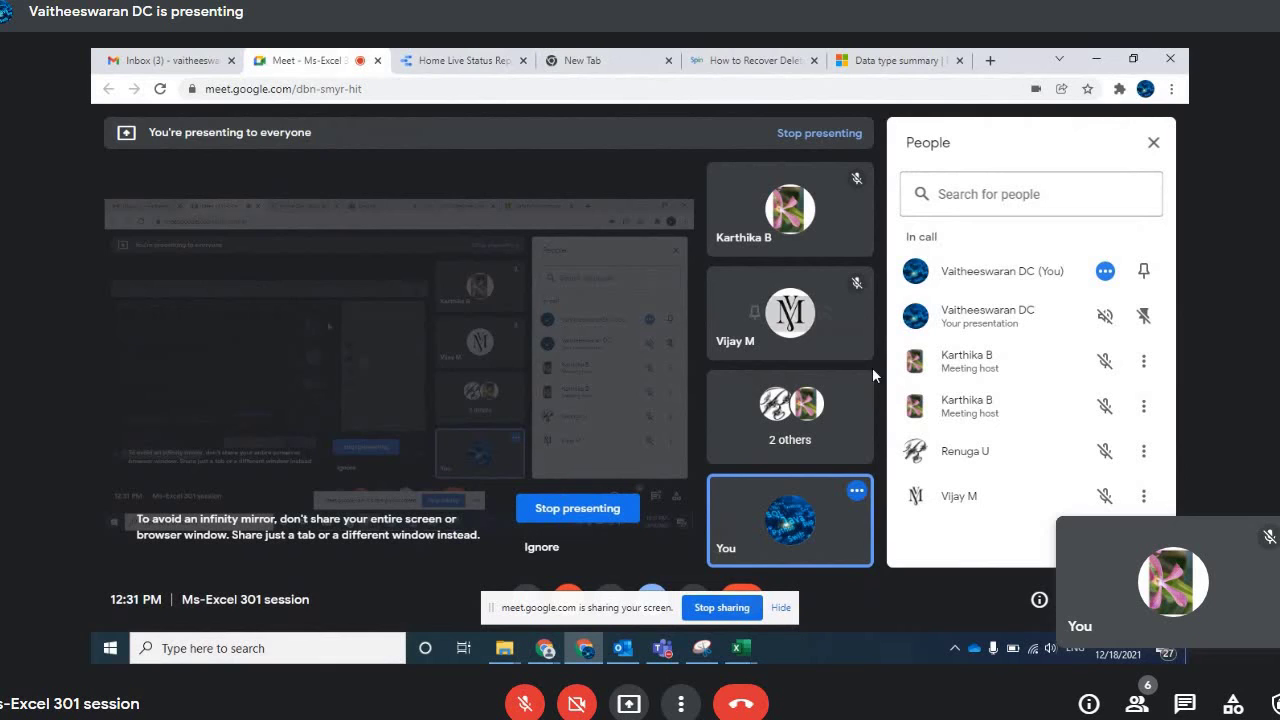
mouse_move(790, 520)
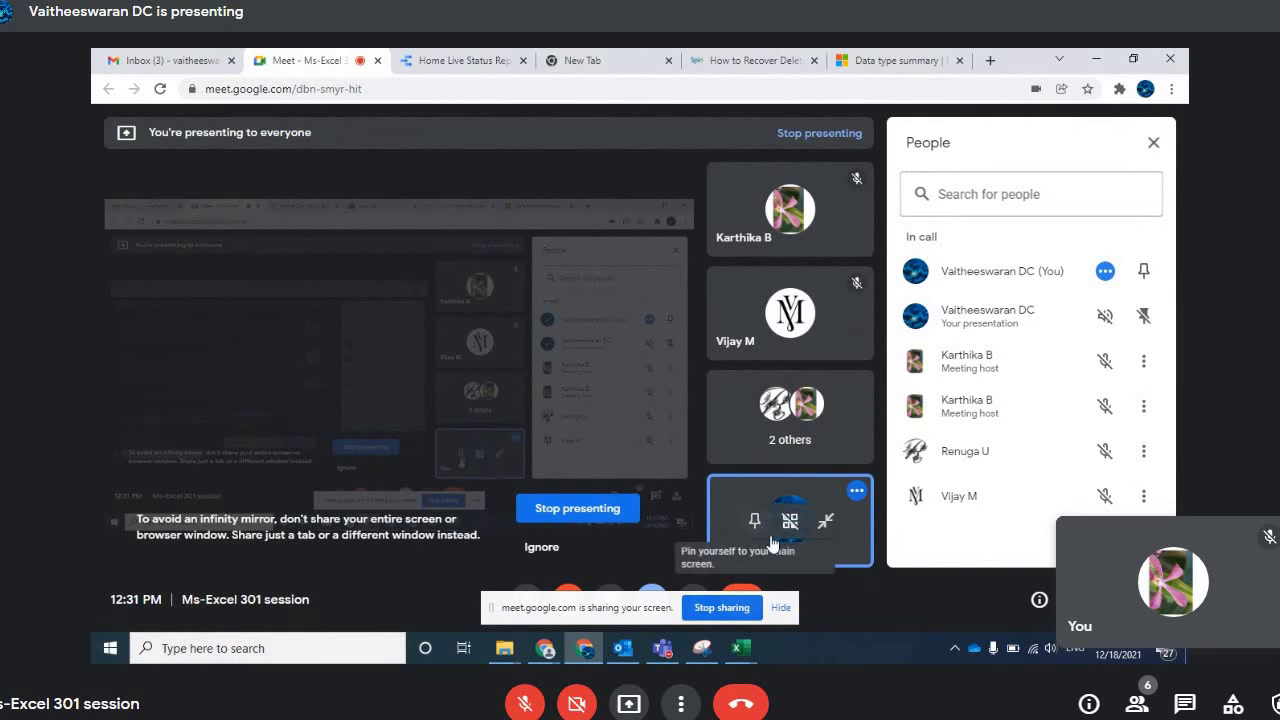
Step: Stop presenting, then change the Meet layout to Sidebar and close the layout dialog
click(724, 608)
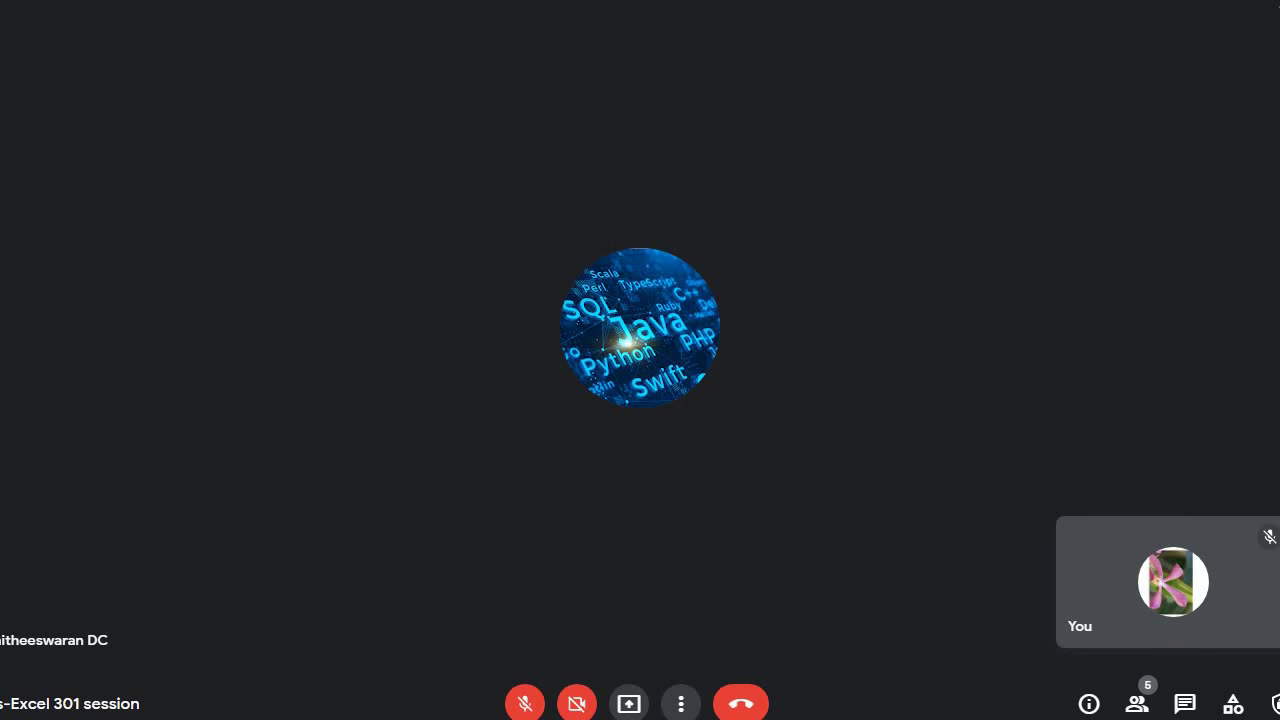
click(681, 704)
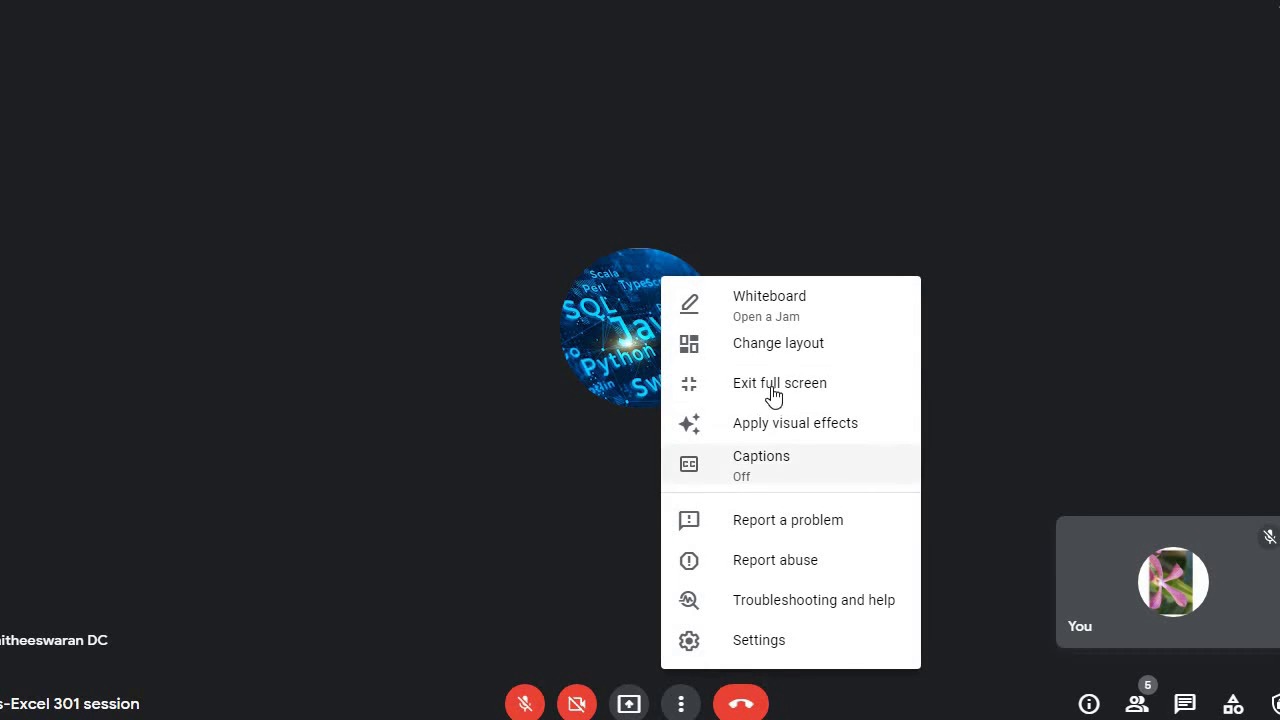
click(787, 355)
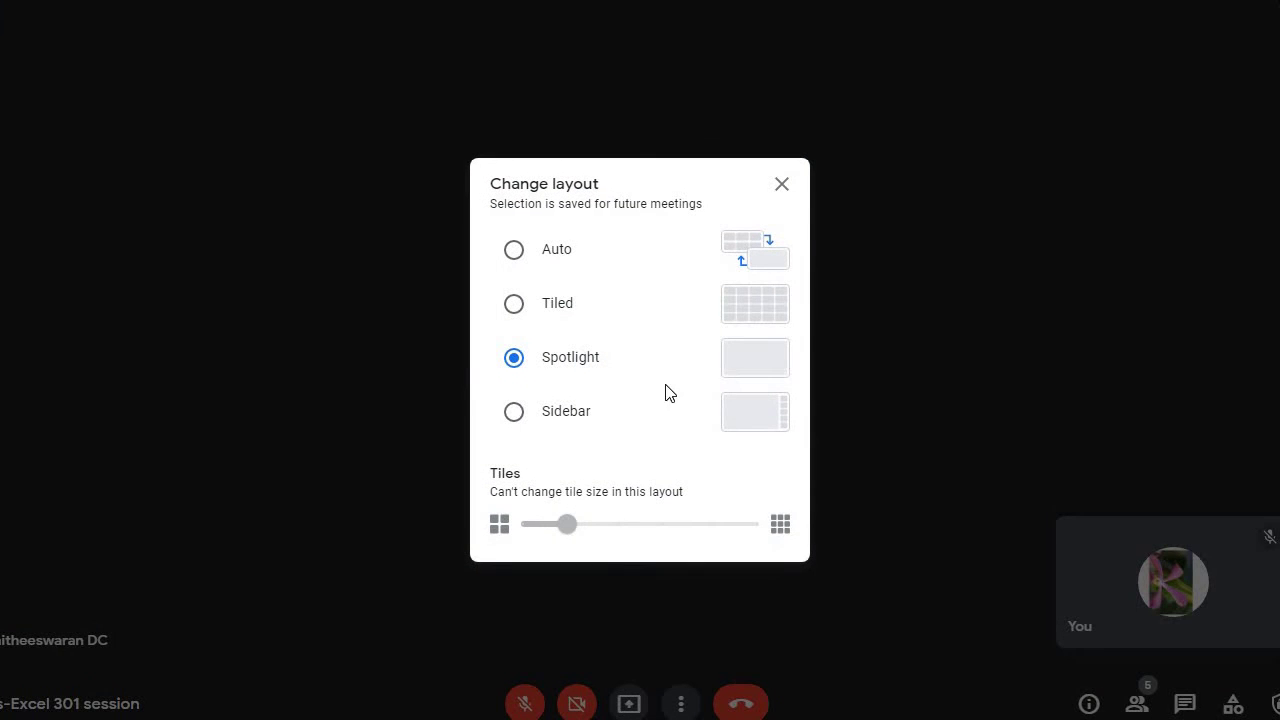
click(754, 420)
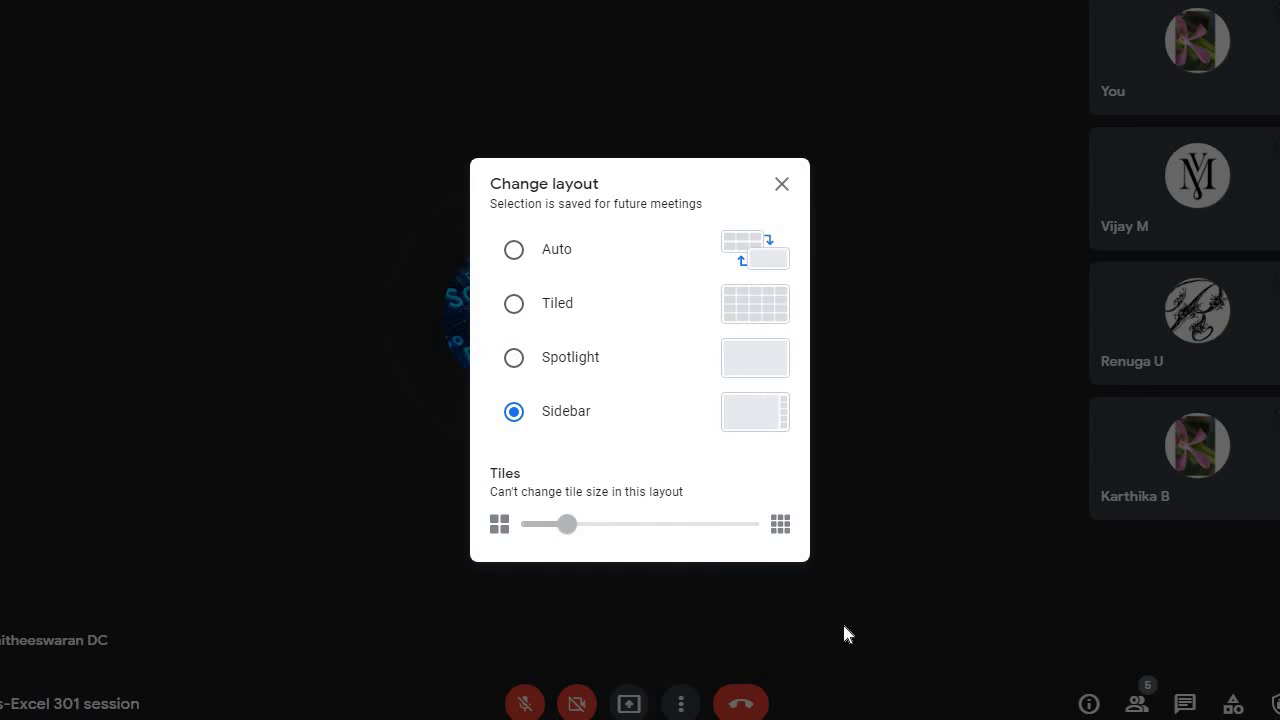
click(782, 184)
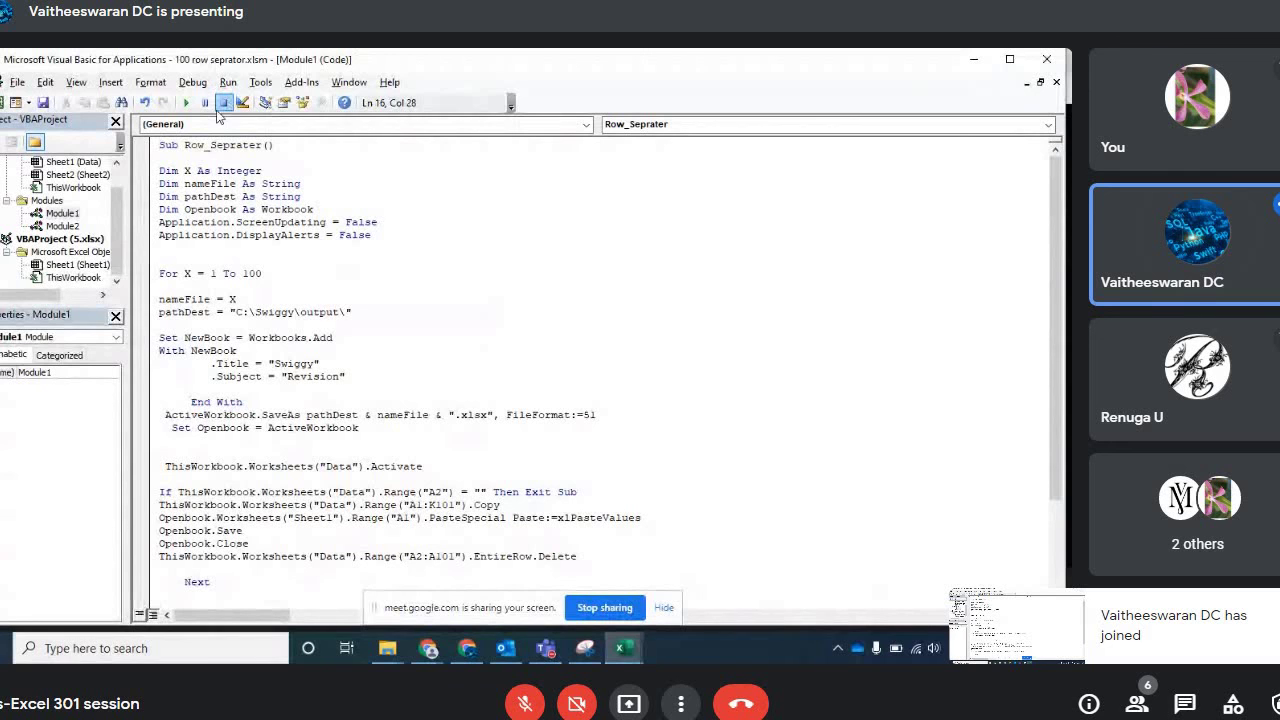
Step: Walk through the declarations Dim X As Integer, nameFile As String and pathDest As String
click(204, 171)
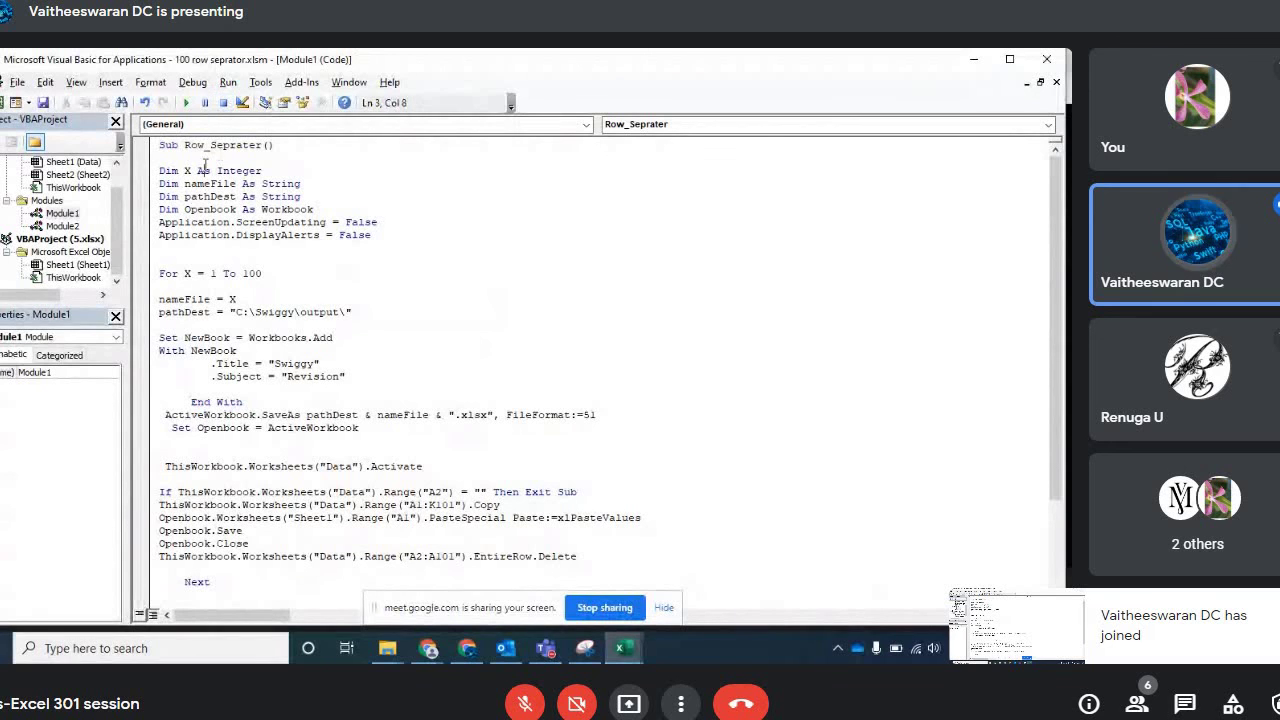
click(213, 171)
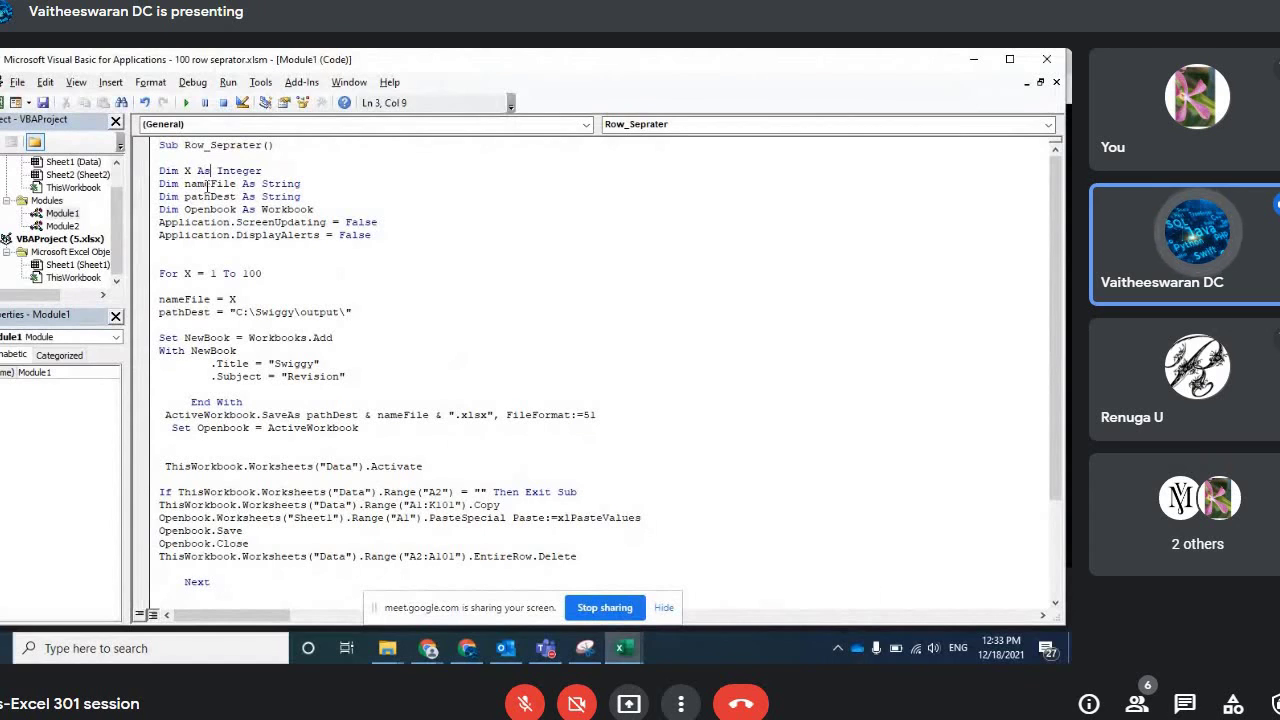
click(184, 171)
click(266, 171)
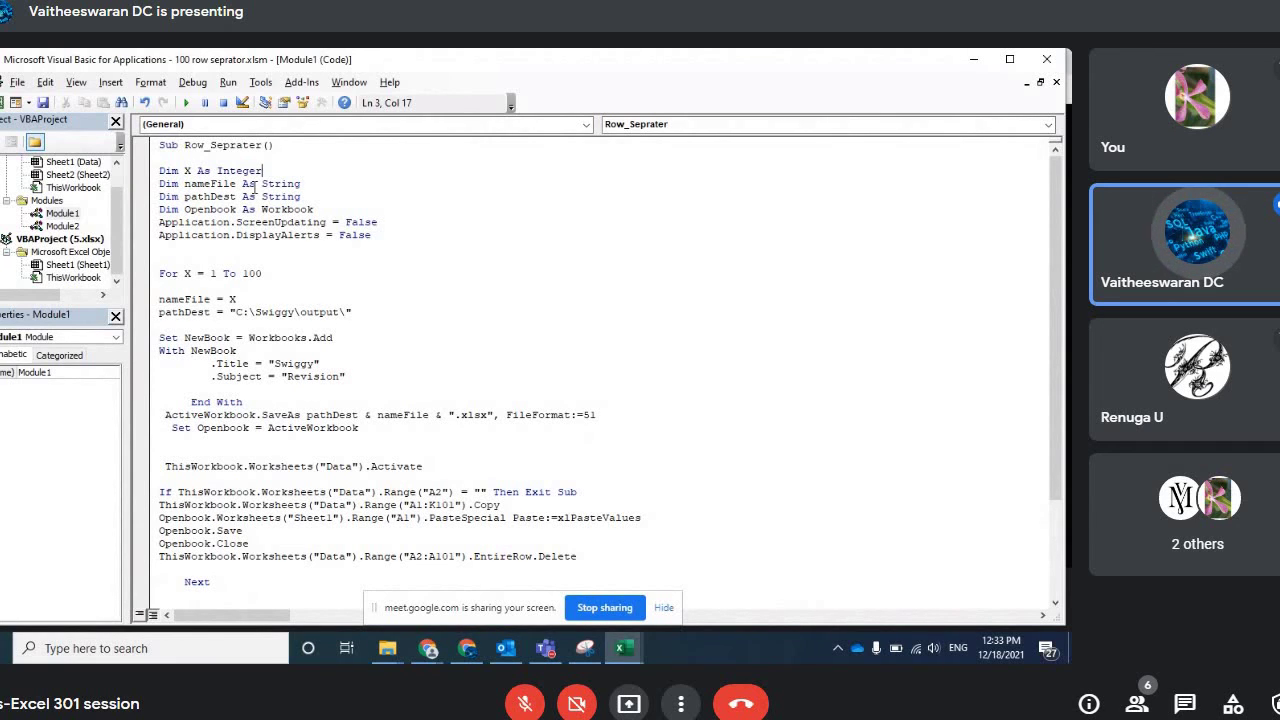
double_click(206, 185)
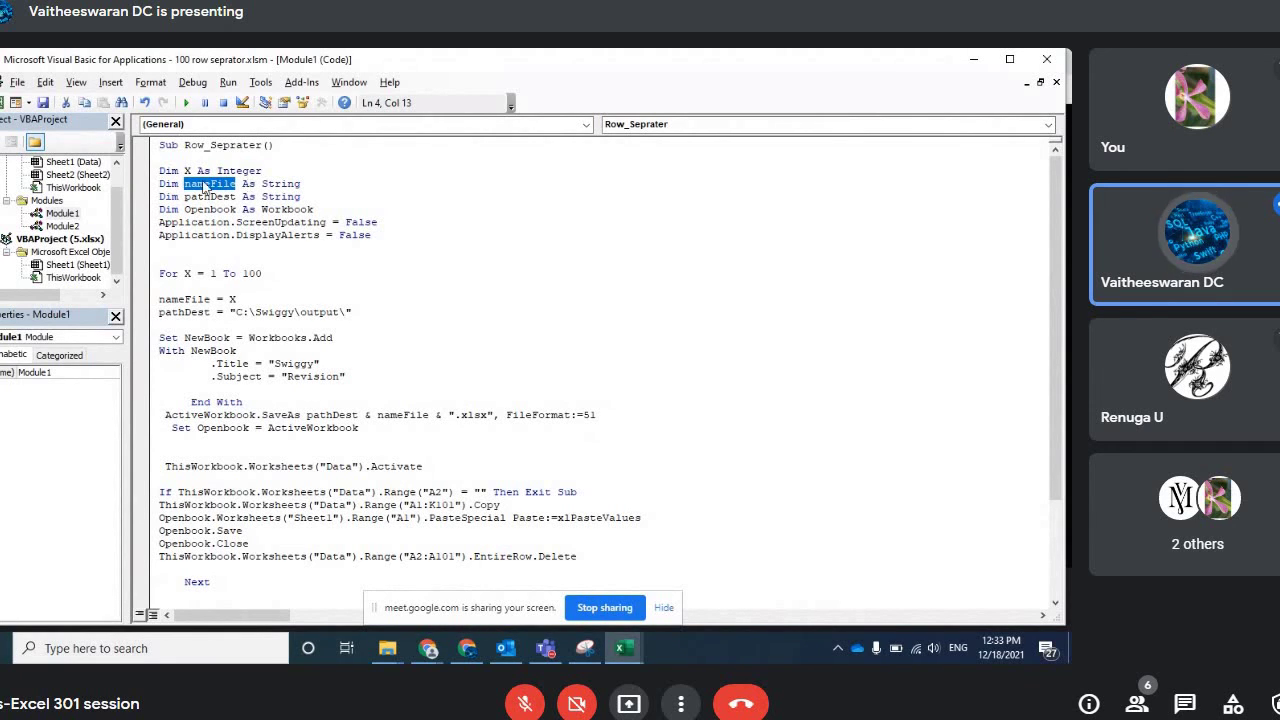
click(262, 184)
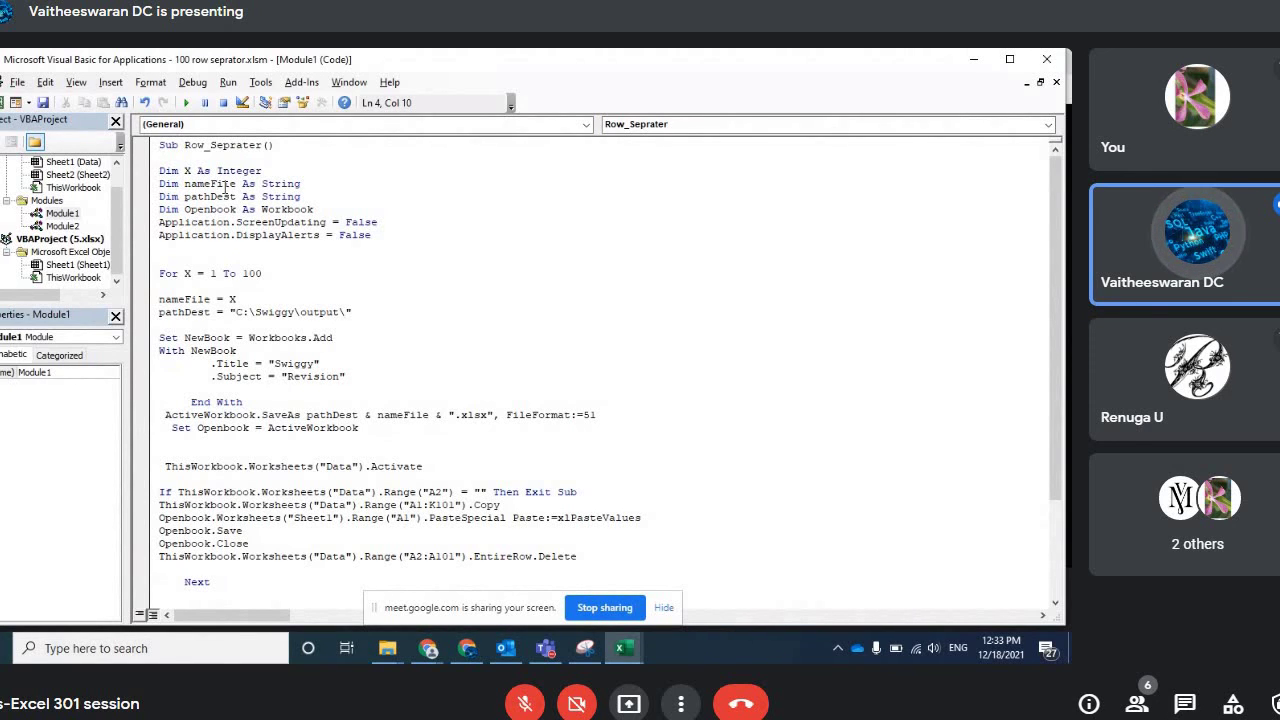
double_click(212, 196)
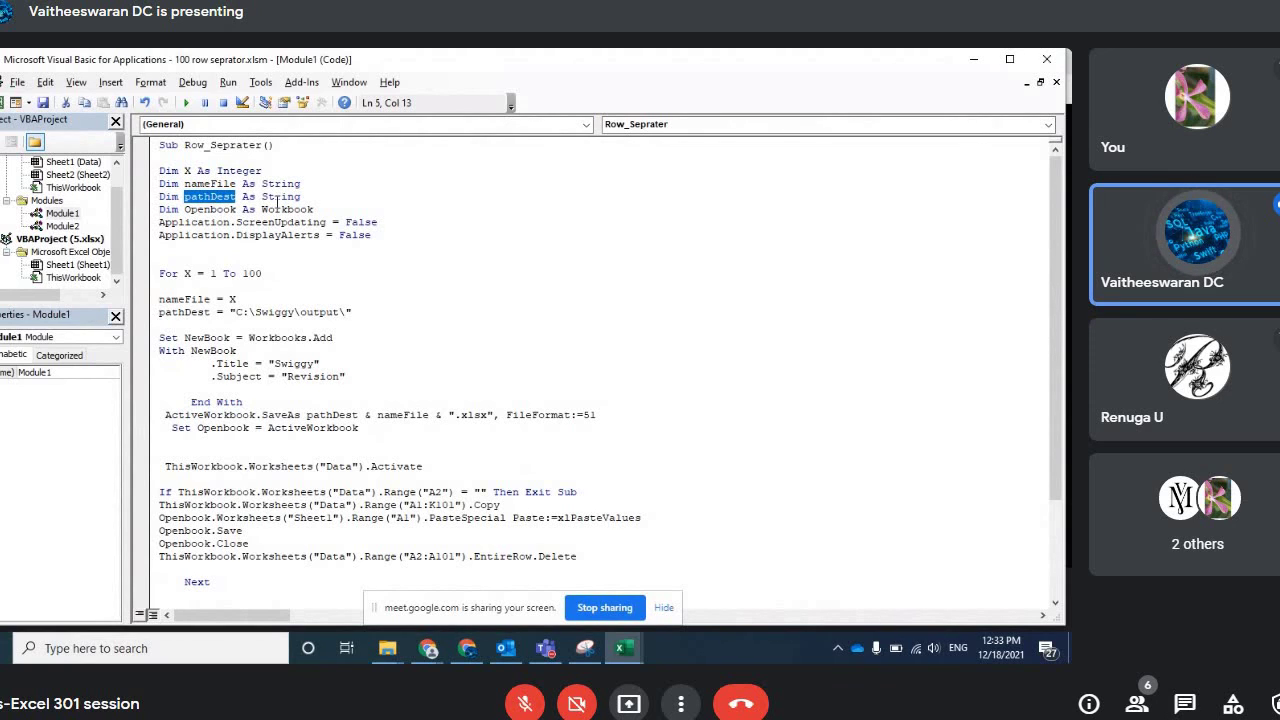
click(276, 197)
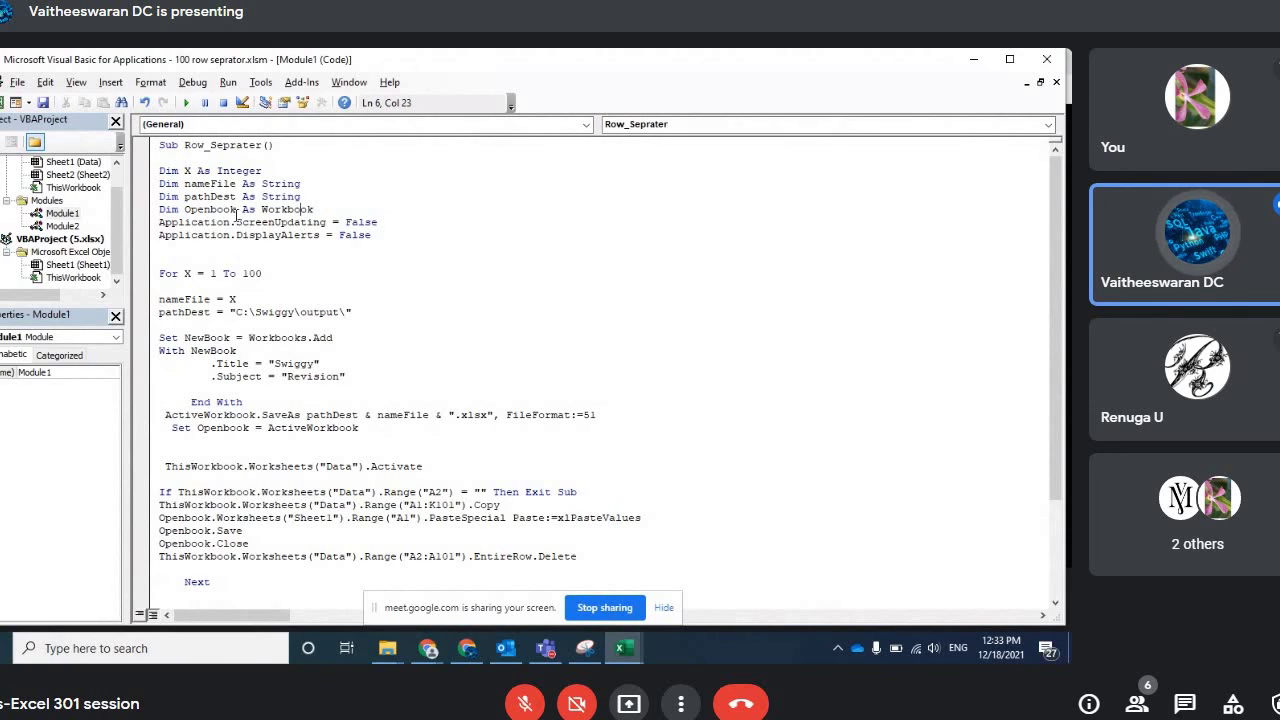
Step: Point out the For X = 1 To 100 loop limit and the nameFile = X line
scroll(284, 206, down, 1)
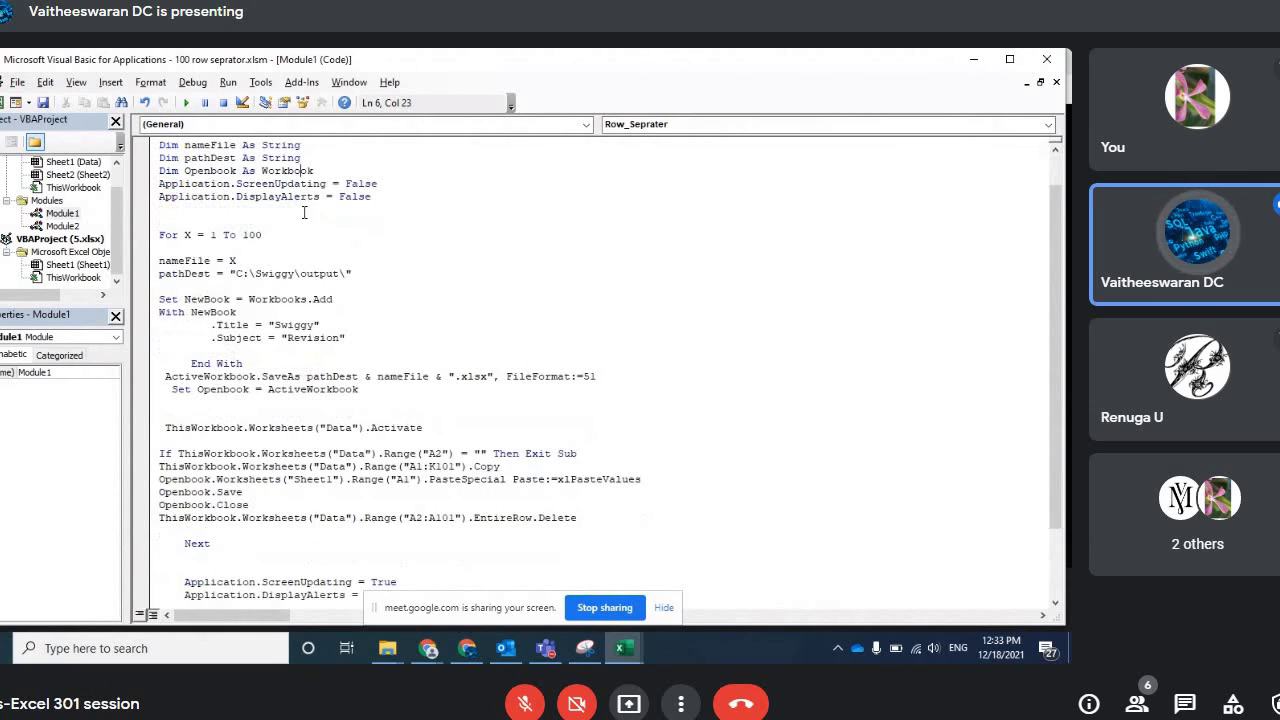
click(286, 236)
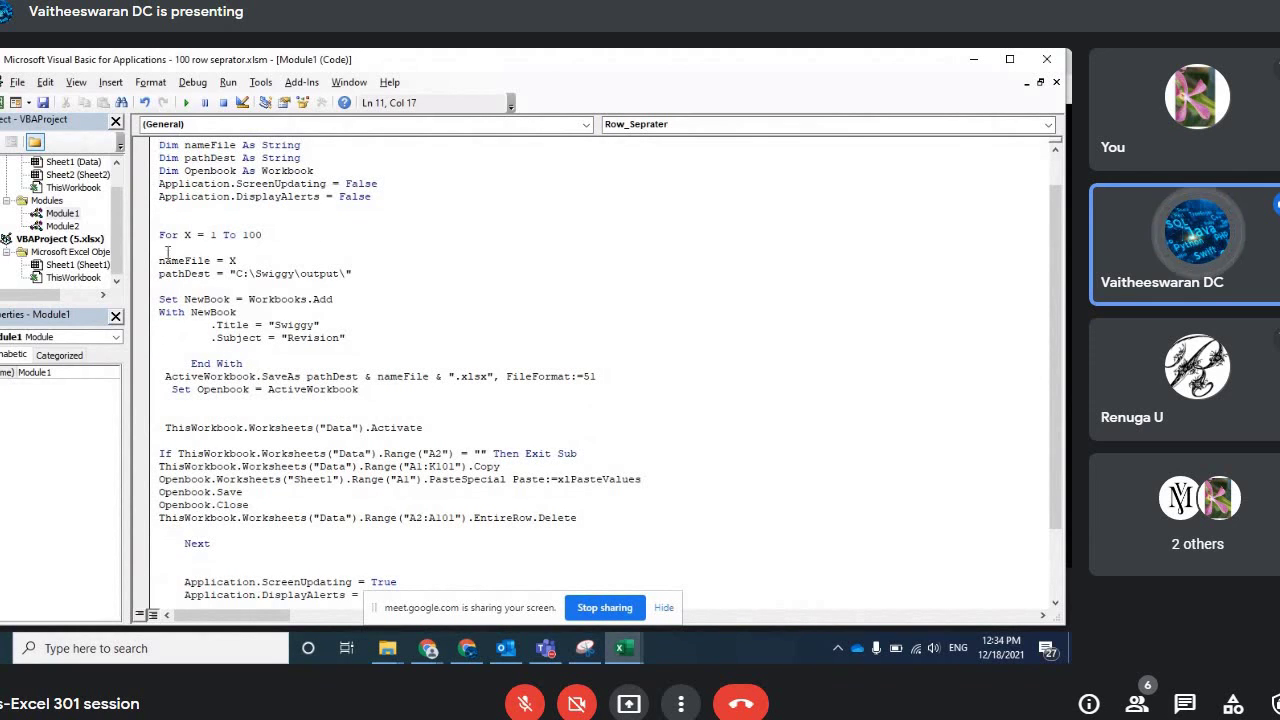
click(242, 235)
click(184, 261)
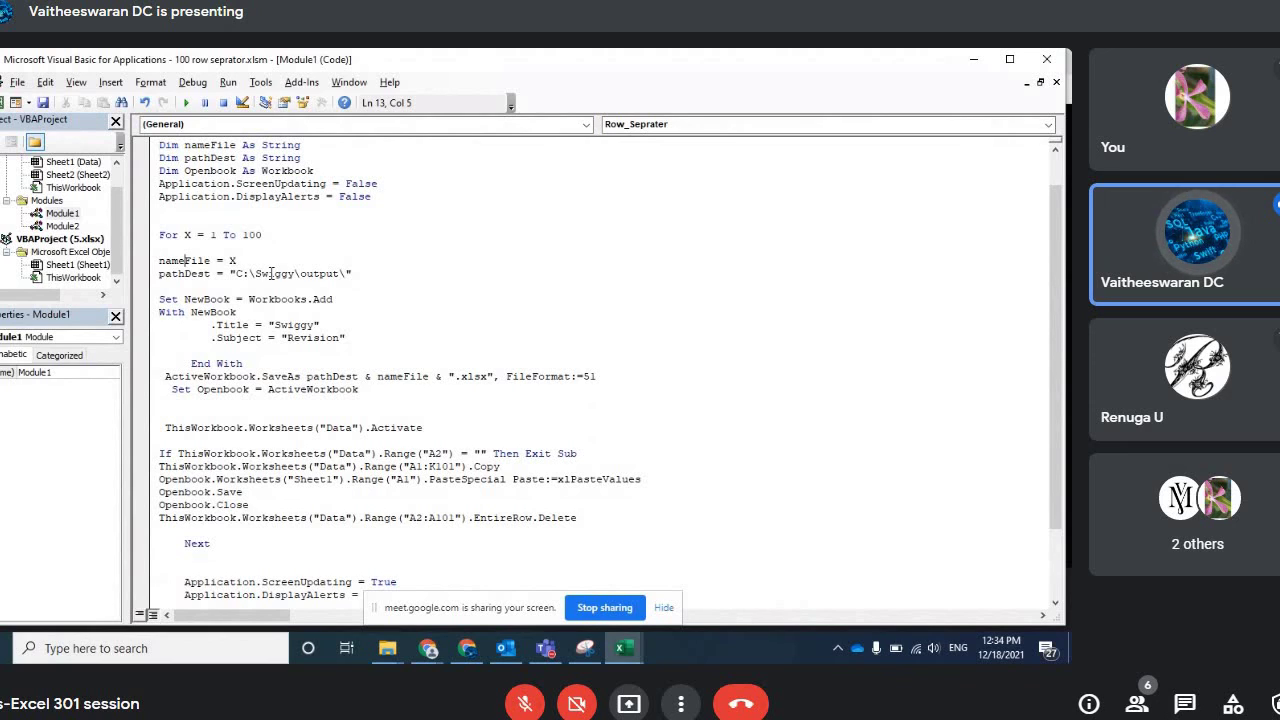
click(238, 261)
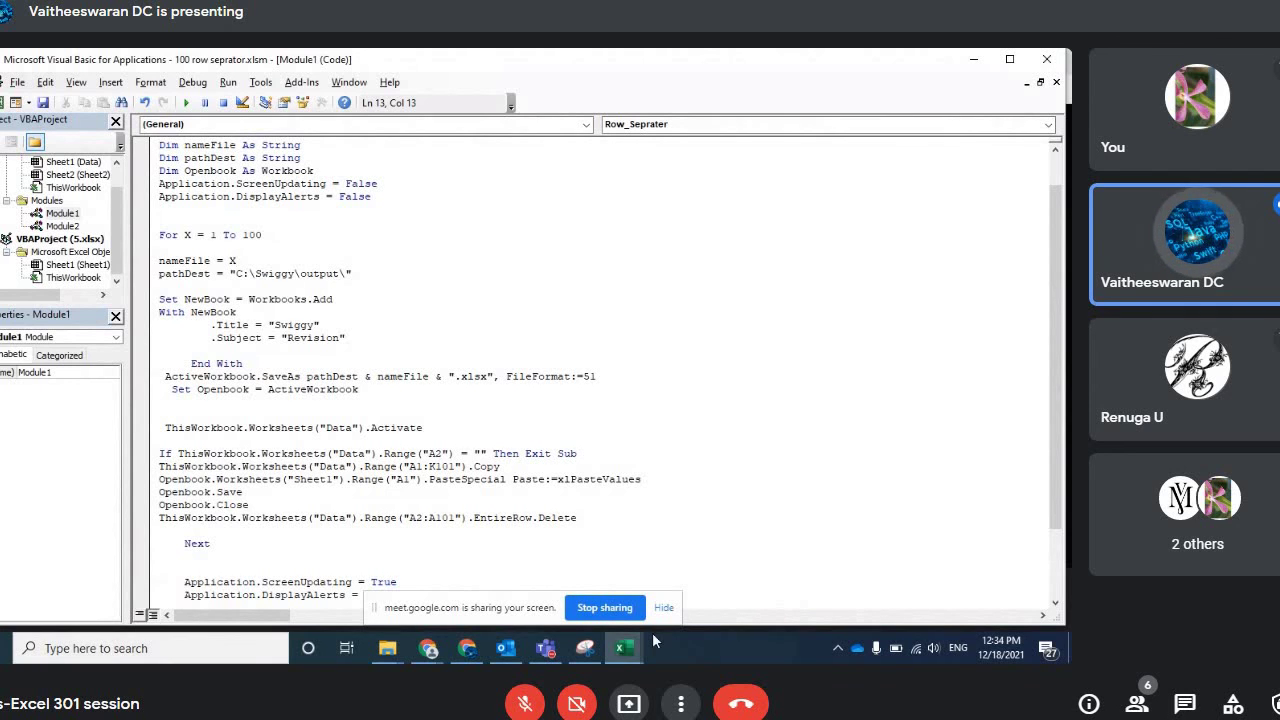
Step: Show cell A2 on the 100 row seprator workbook's Data sheet, then minimise Excel
mouse_move(622, 648)
click(615, 586)
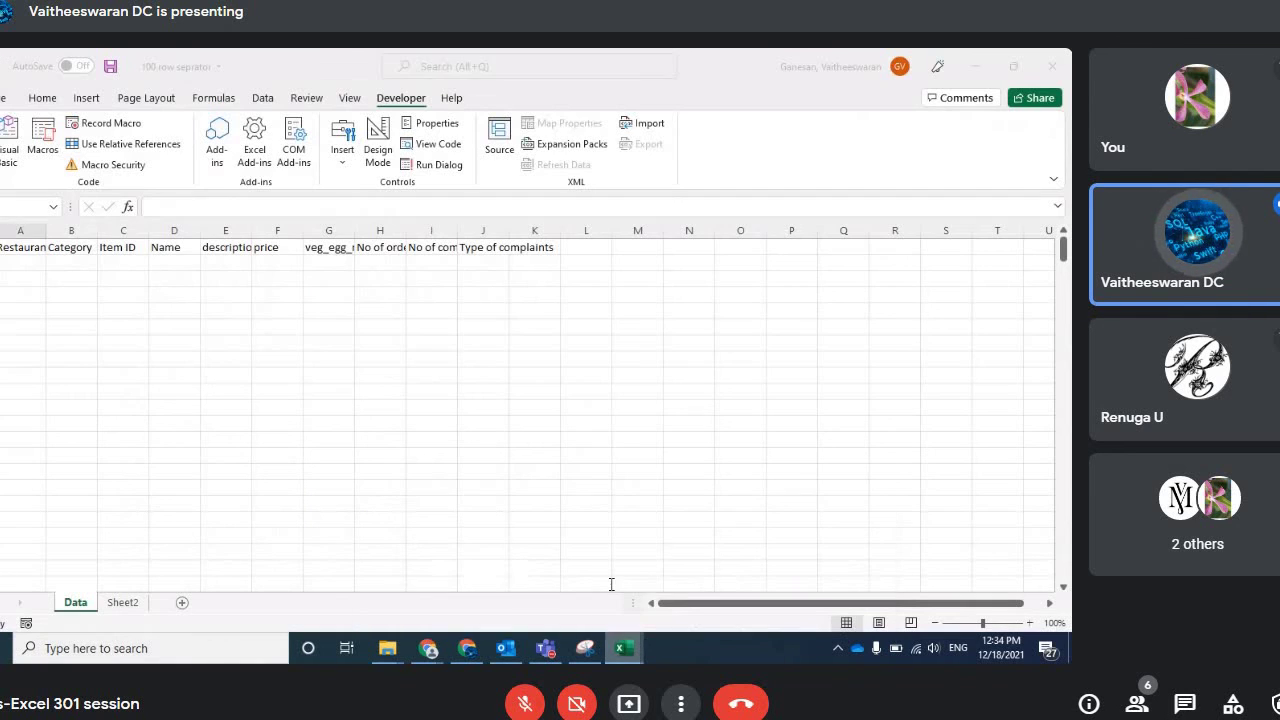
click(123, 294)
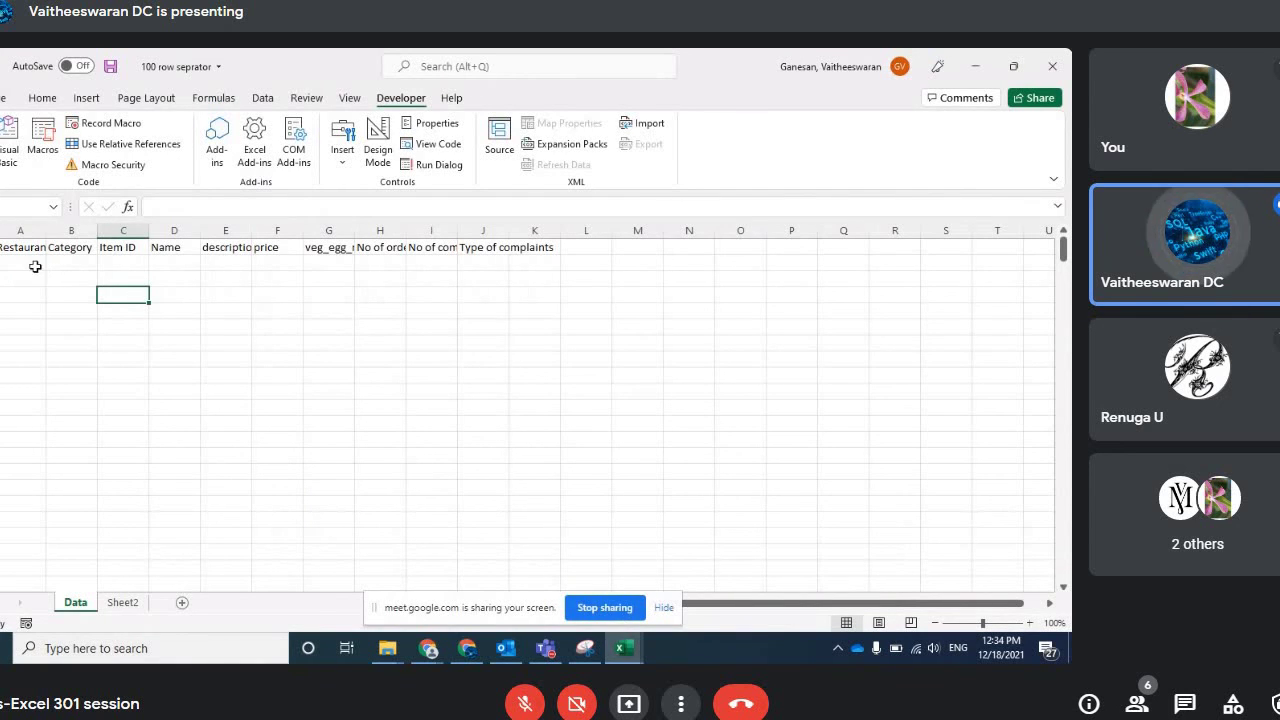
click(35, 266)
click(978, 67)
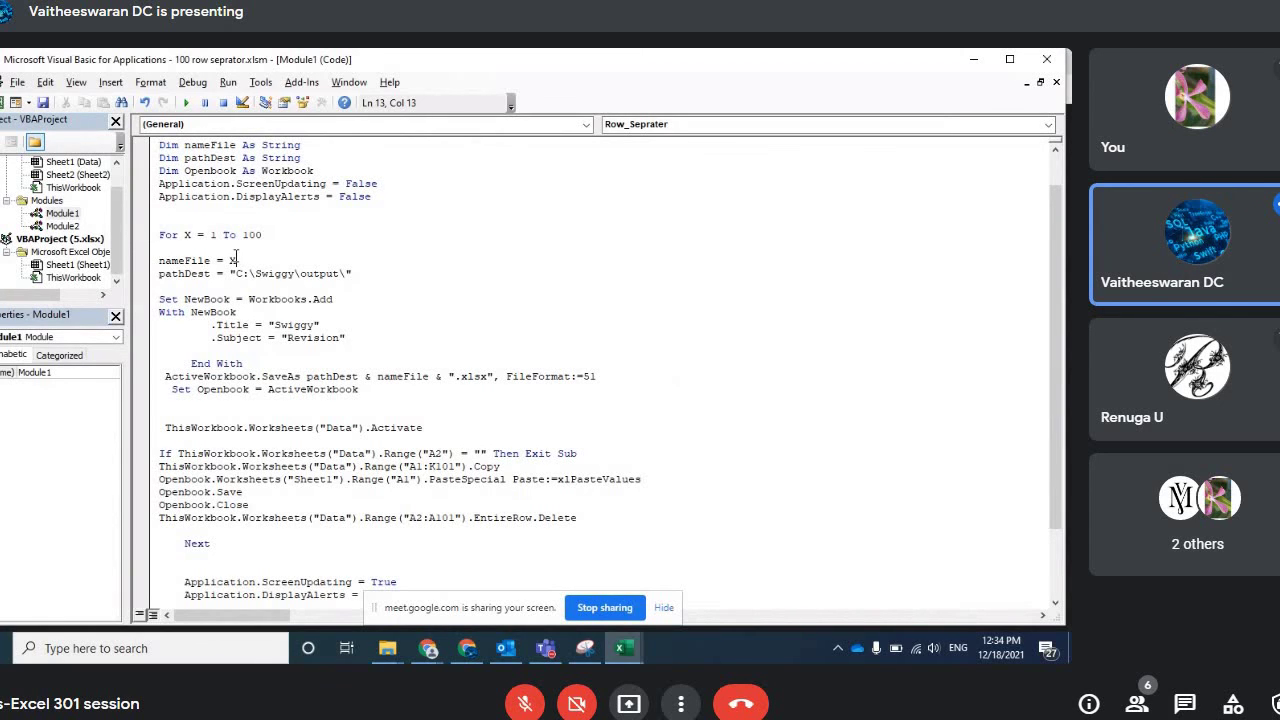
Step: Explain the nameFile = X assignment, the SaveAs line and the Set Openbook line
double_click(231, 260)
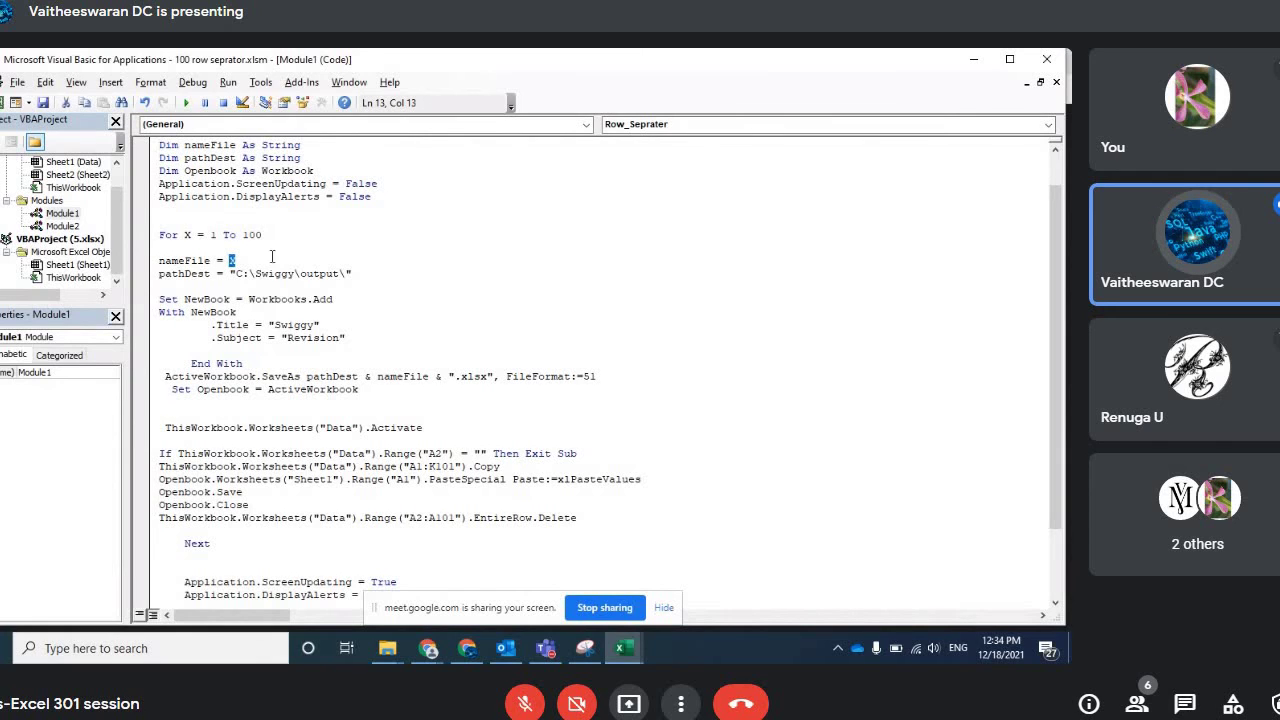
click(245, 363)
click(276, 381)
click(222, 395)
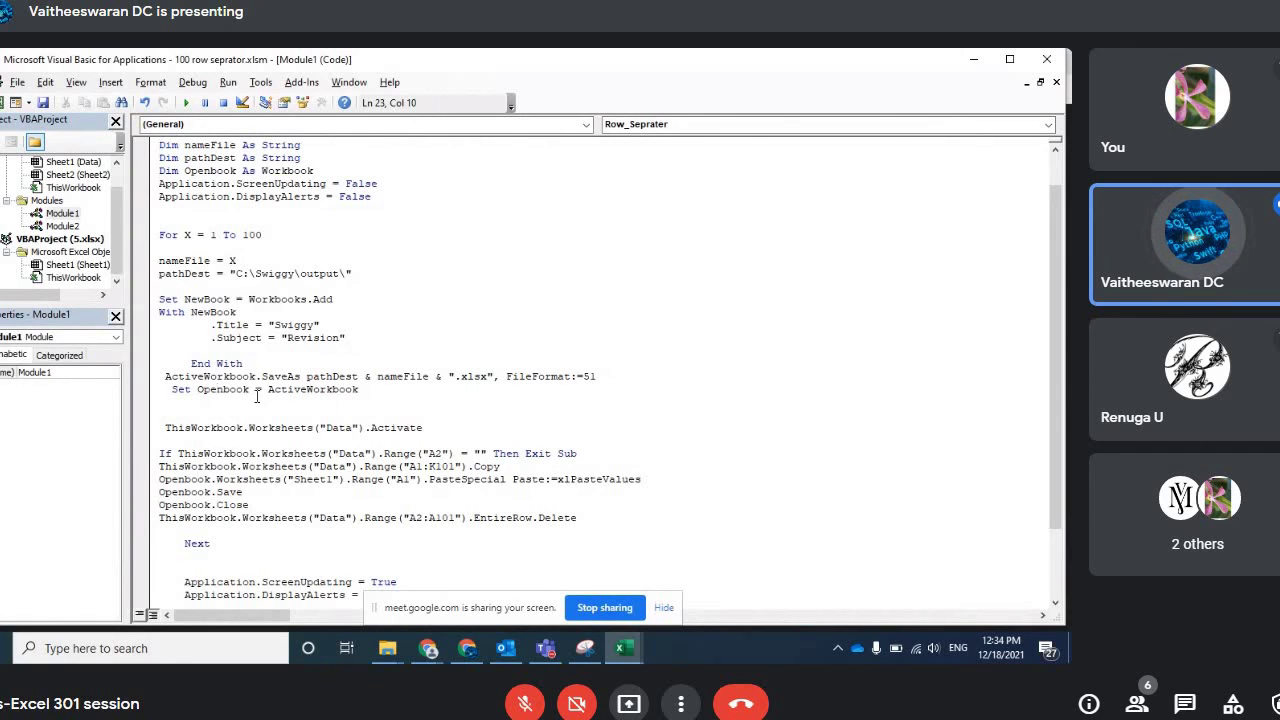
double_click(225, 389)
click(332, 390)
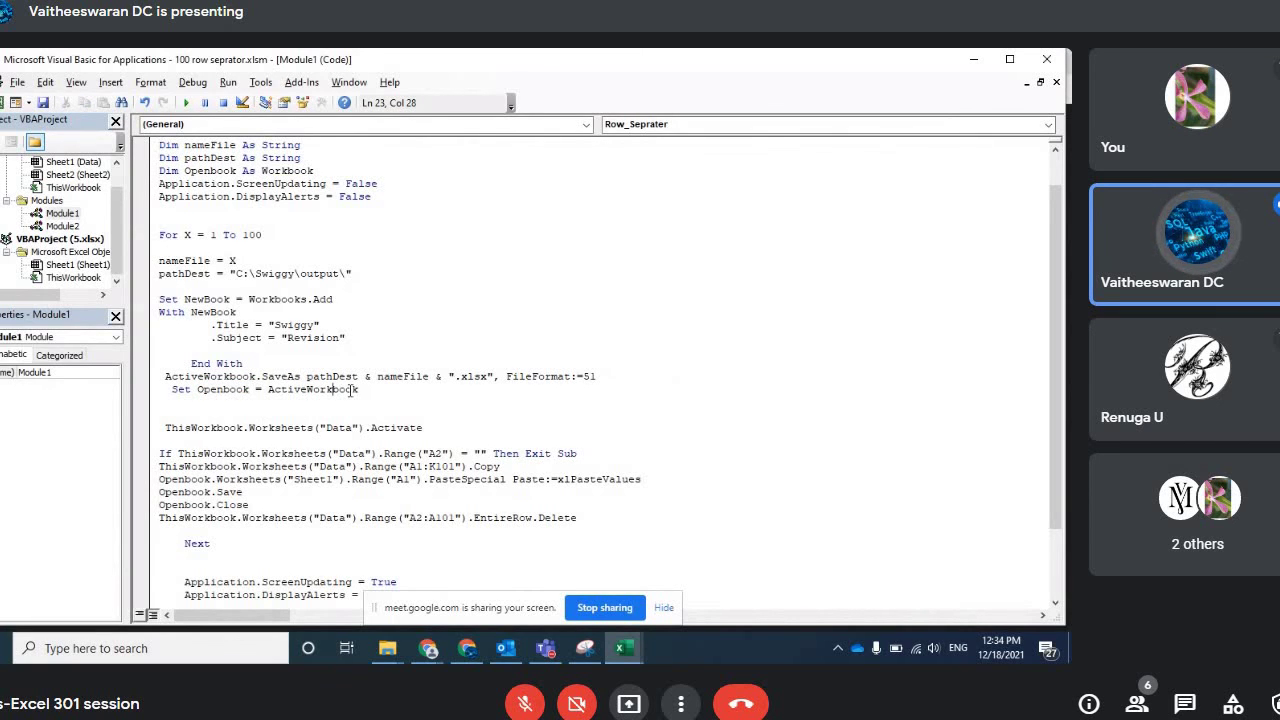
click(356, 389)
scroll(340, 390, down, 1)
scroll(316, 393, down, 1)
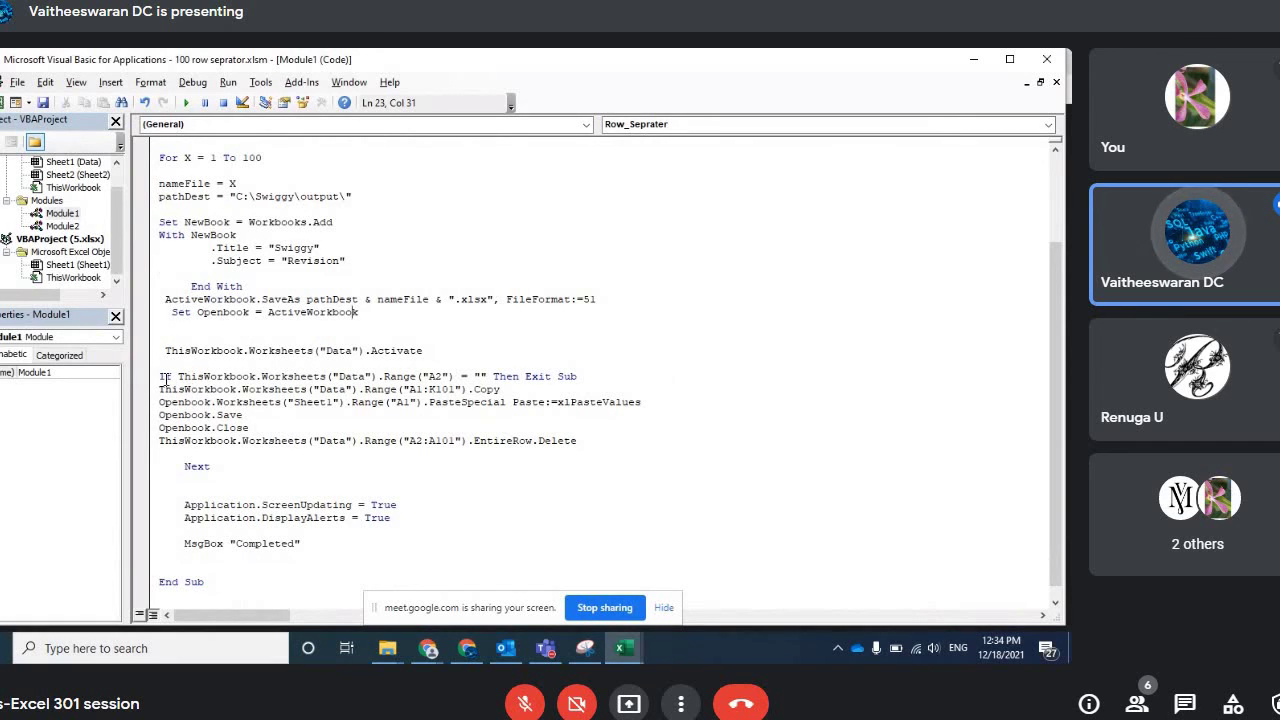
Step: Highlight the If ... Then Exit Sub check and walk through the copy and PasteSpecial lines
drag(161, 377, 580, 377)
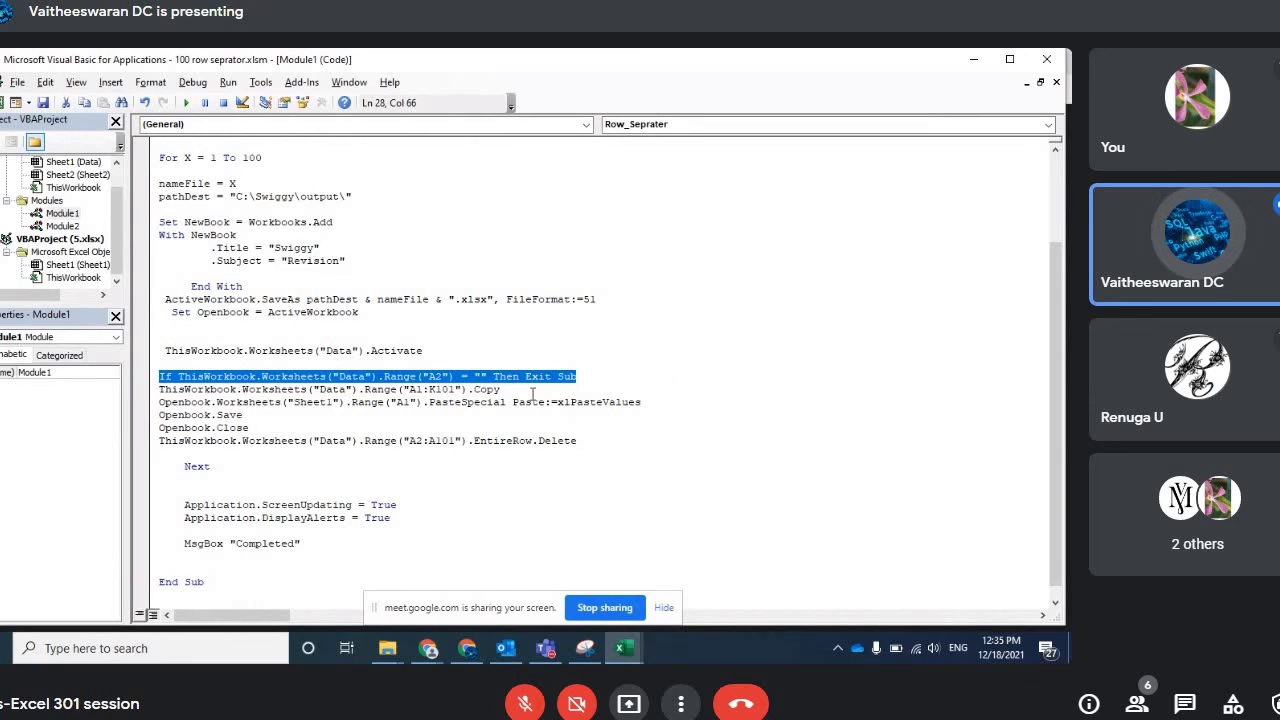
click(205, 377)
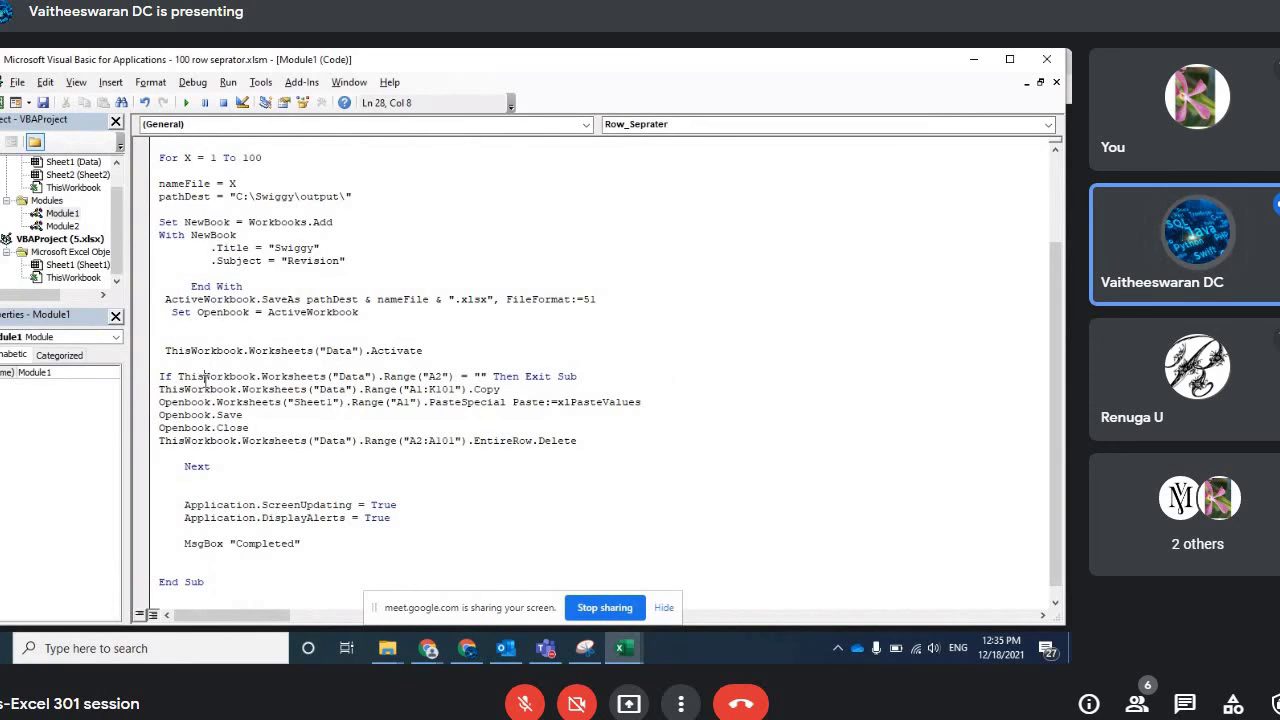
click(470, 390)
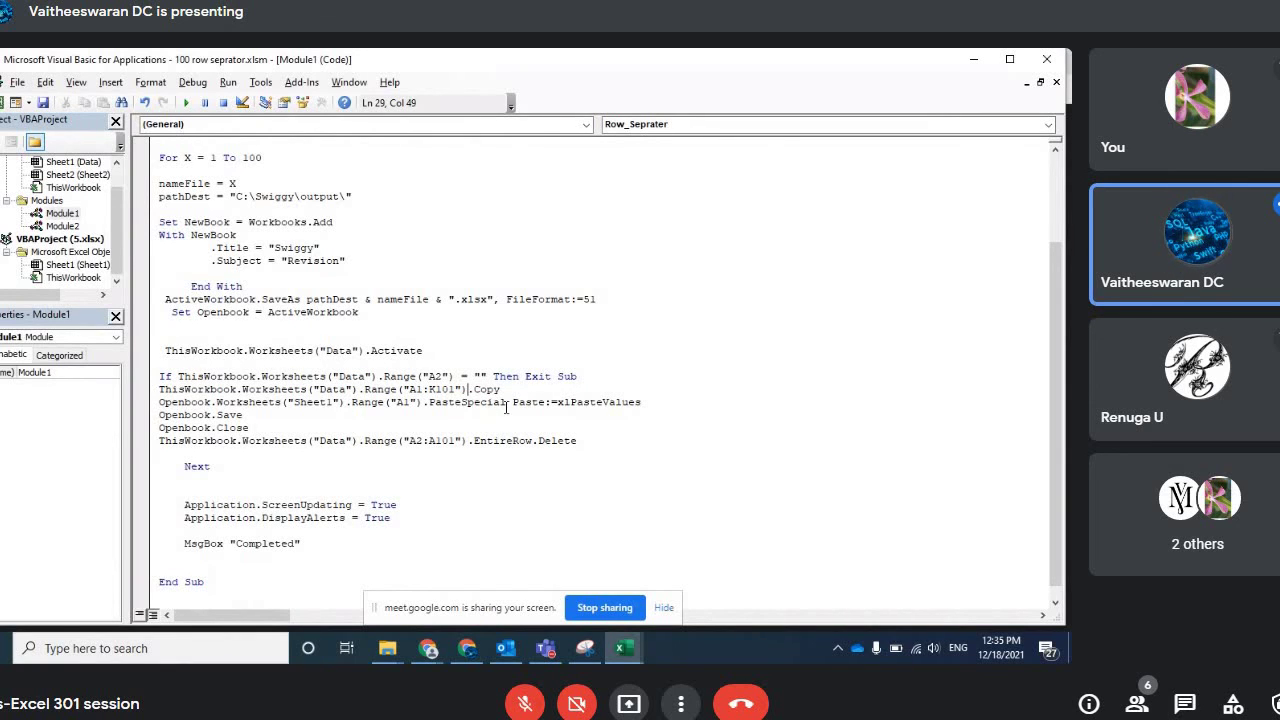
click(173, 390)
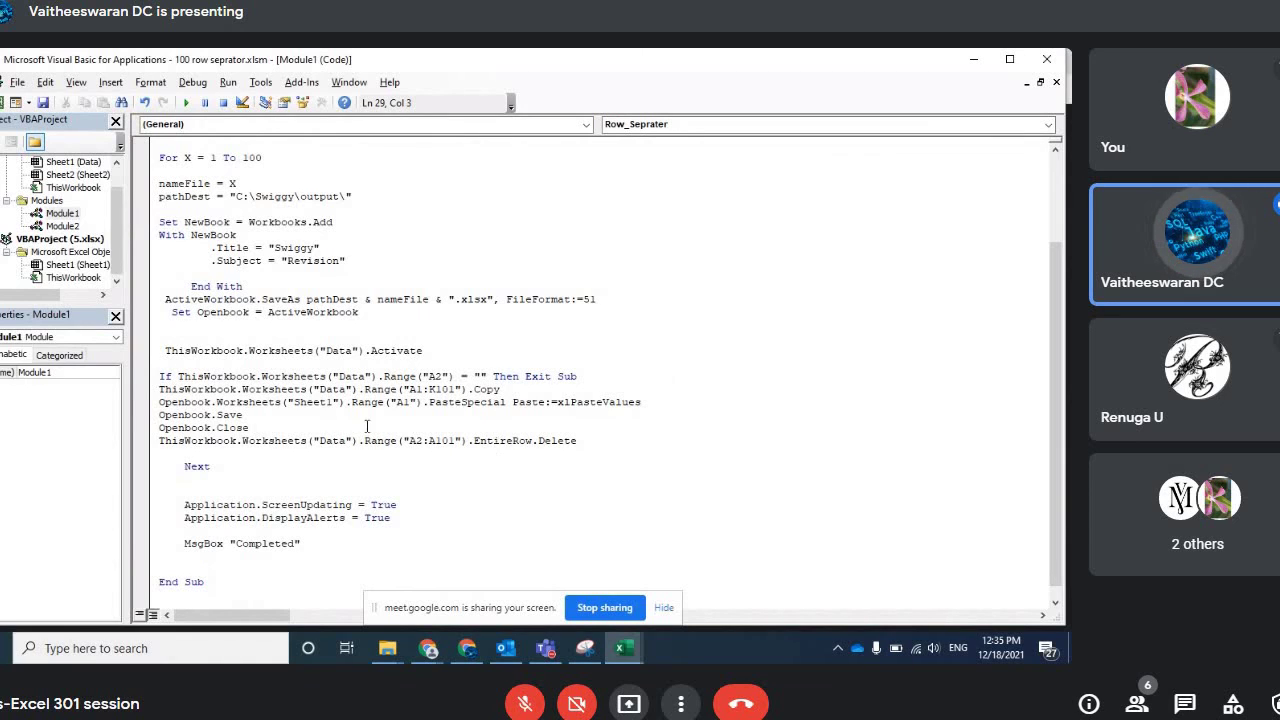
click(191, 402)
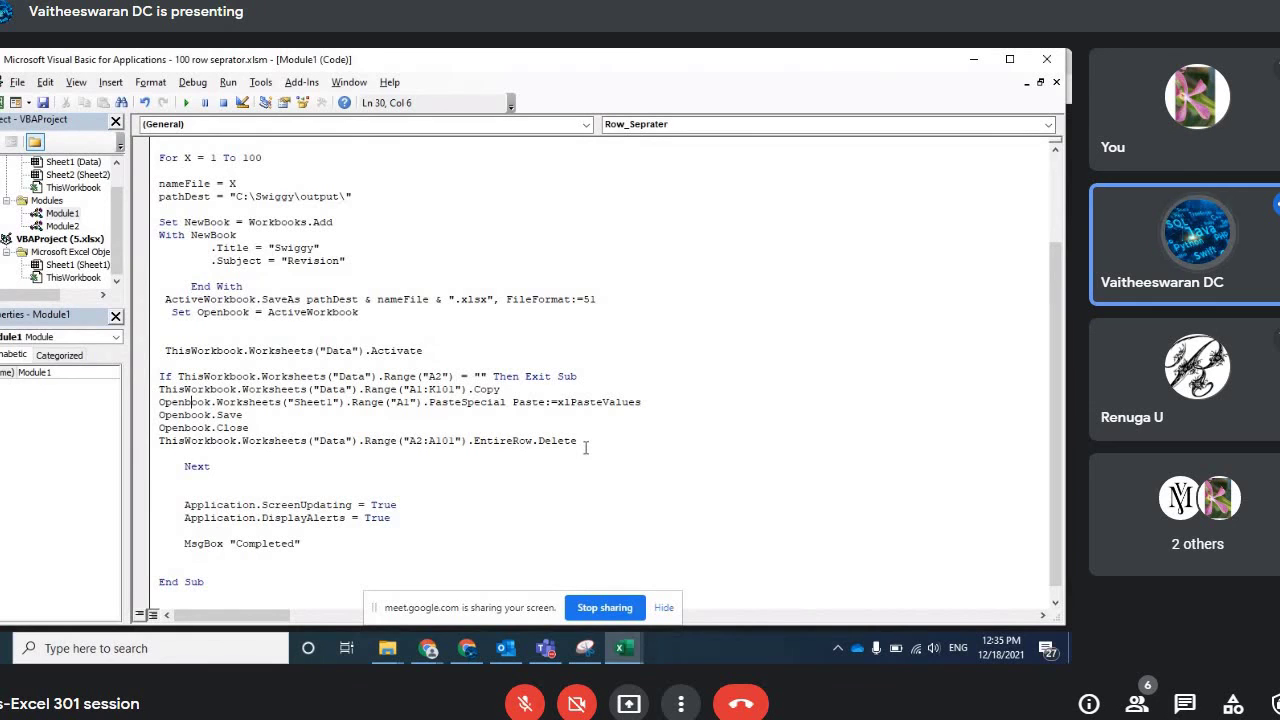
Step: Review the rest of the loop, ending on the FileFormat option of the SaveAs line
scroll(576, 446, down, 1)
scroll(295, 469, up, 2)
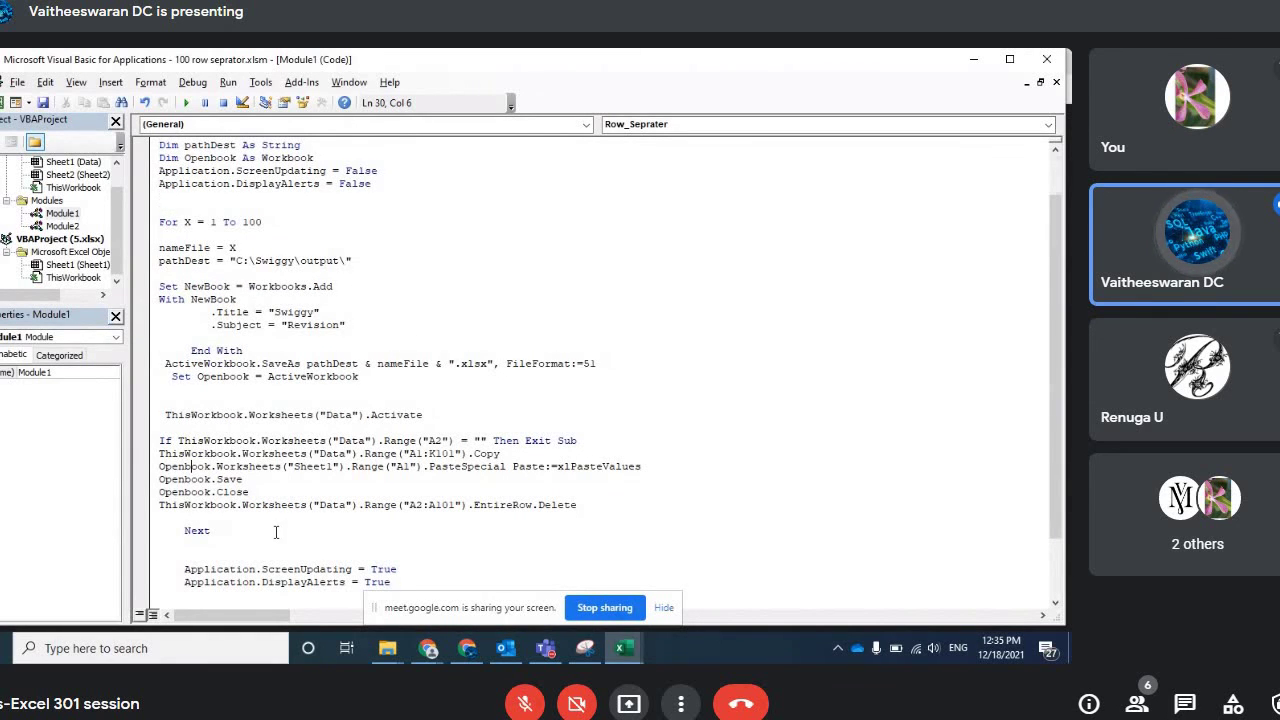
scroll(277, 531, up, 2)
scroll(480, 413, down, 2)
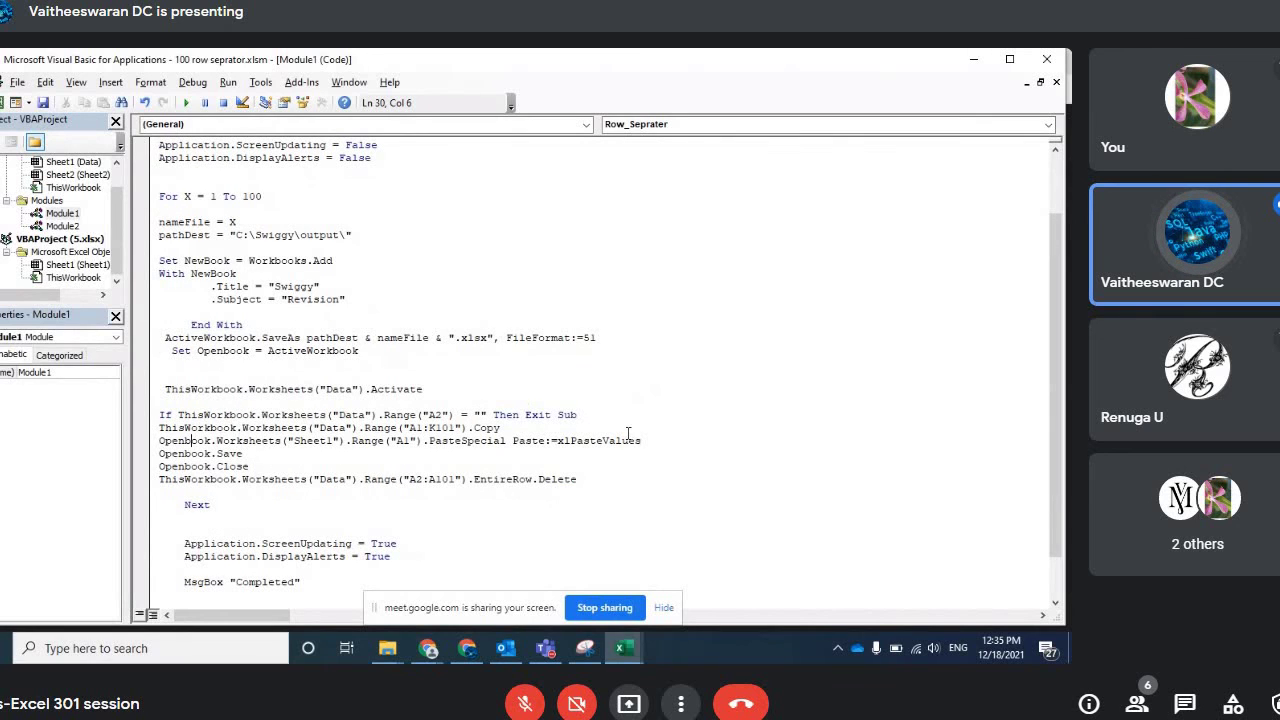
click(396, 401)
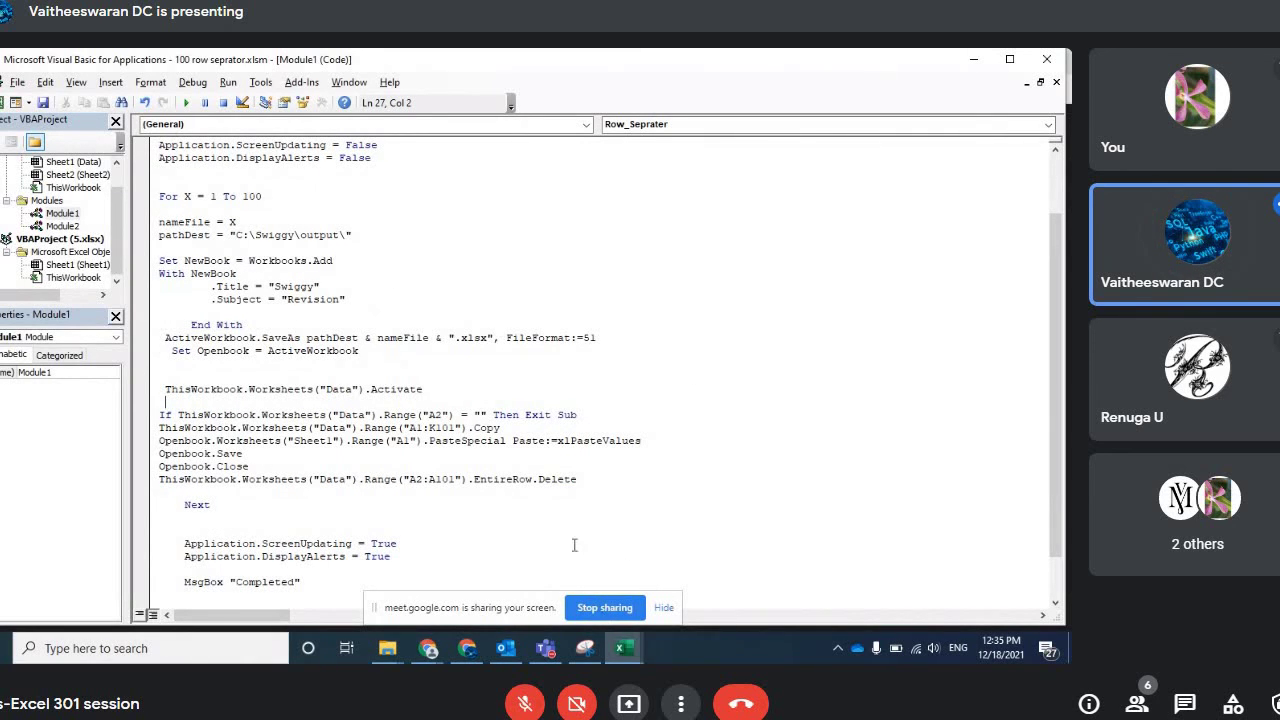
scroll(450, 440, down, 1)
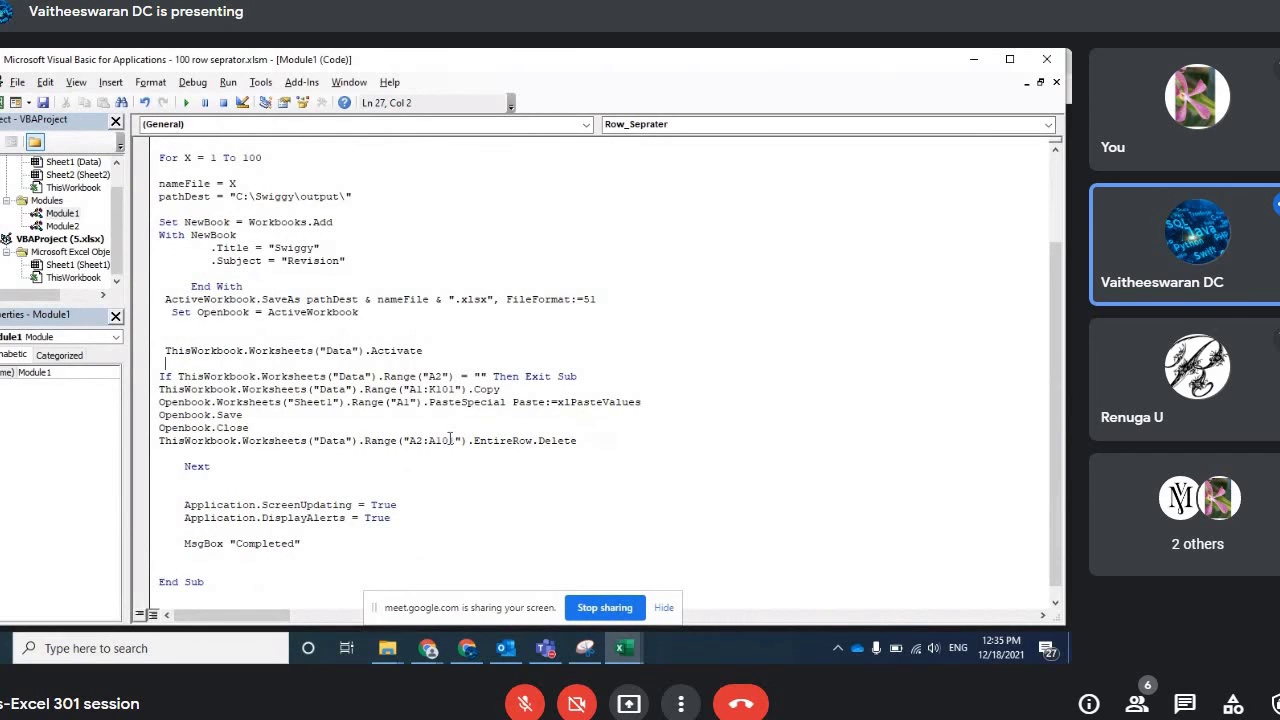
scroll(450, 440, up, 1)
scroll(450, 440, up, 2)
click(538, 414)
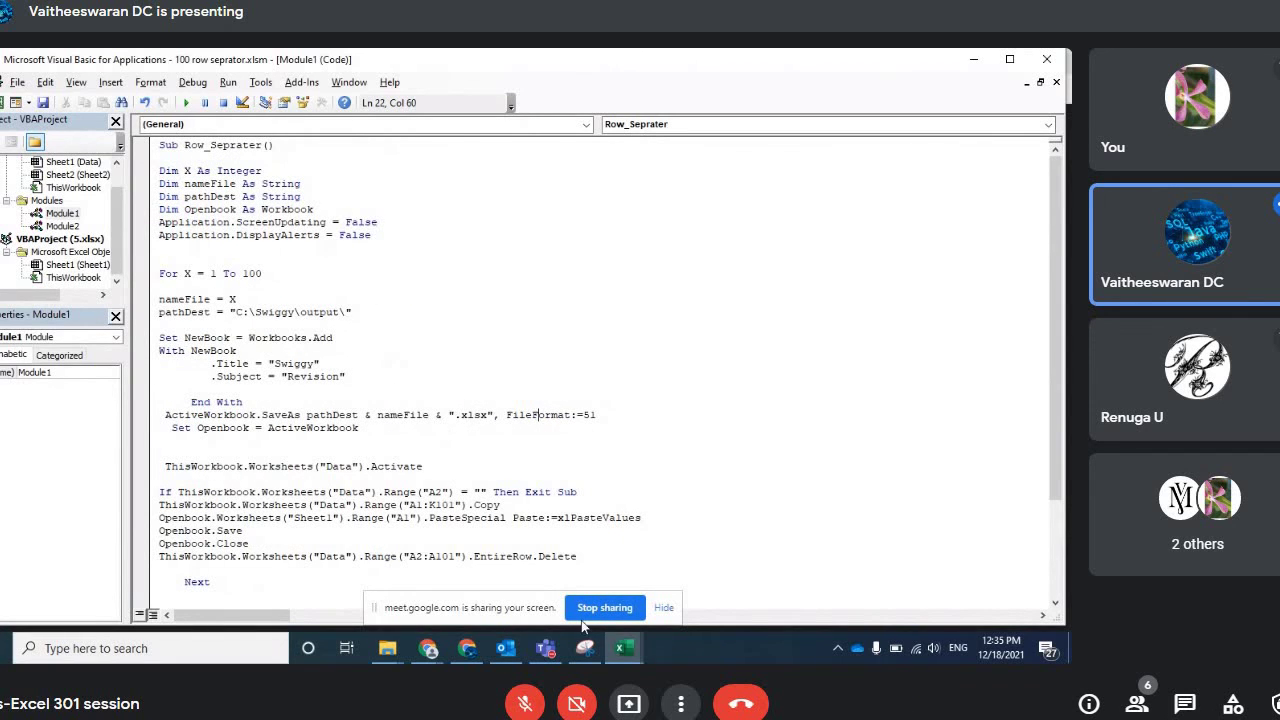